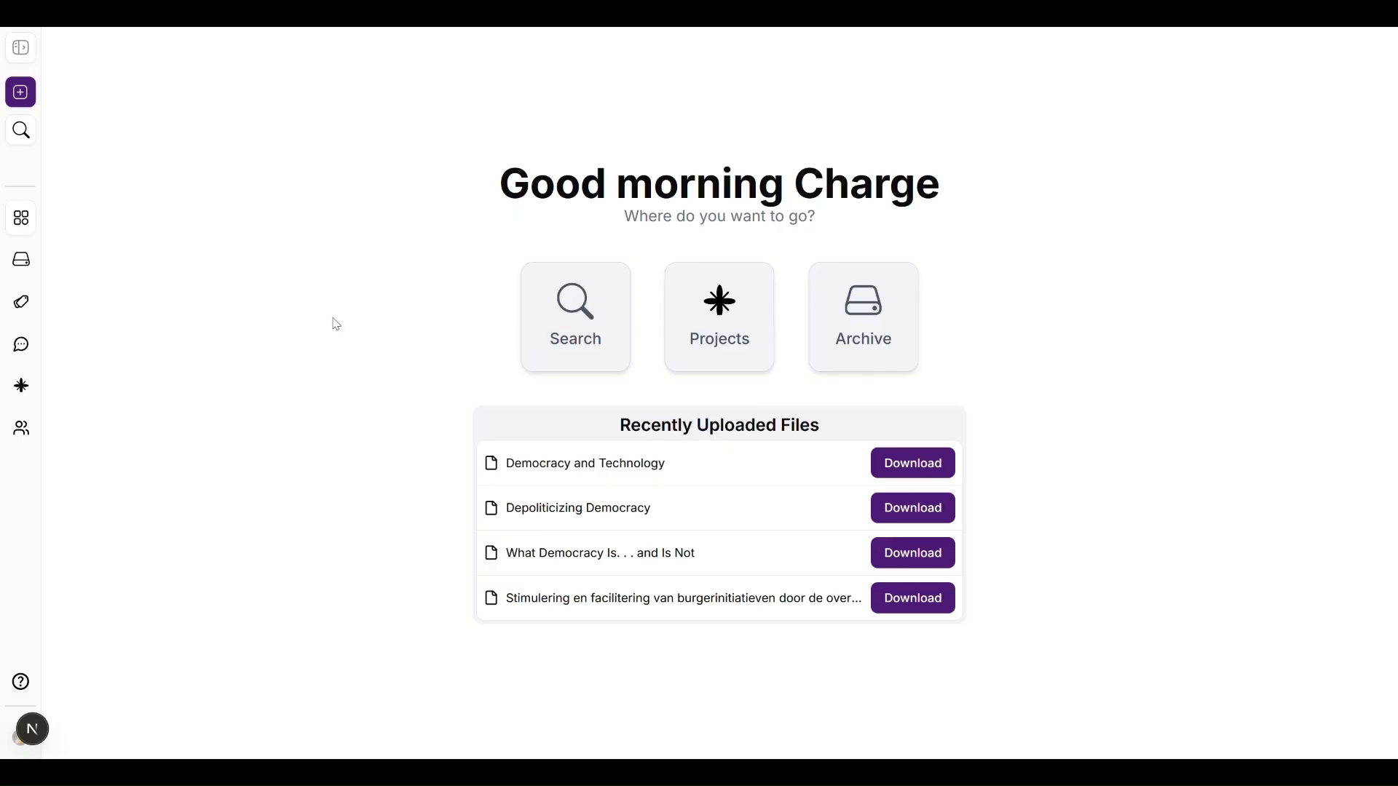
# Step: Expand the left navigation menu so its full section labels show beside the dashboard
pyautogui.click(21, 48)
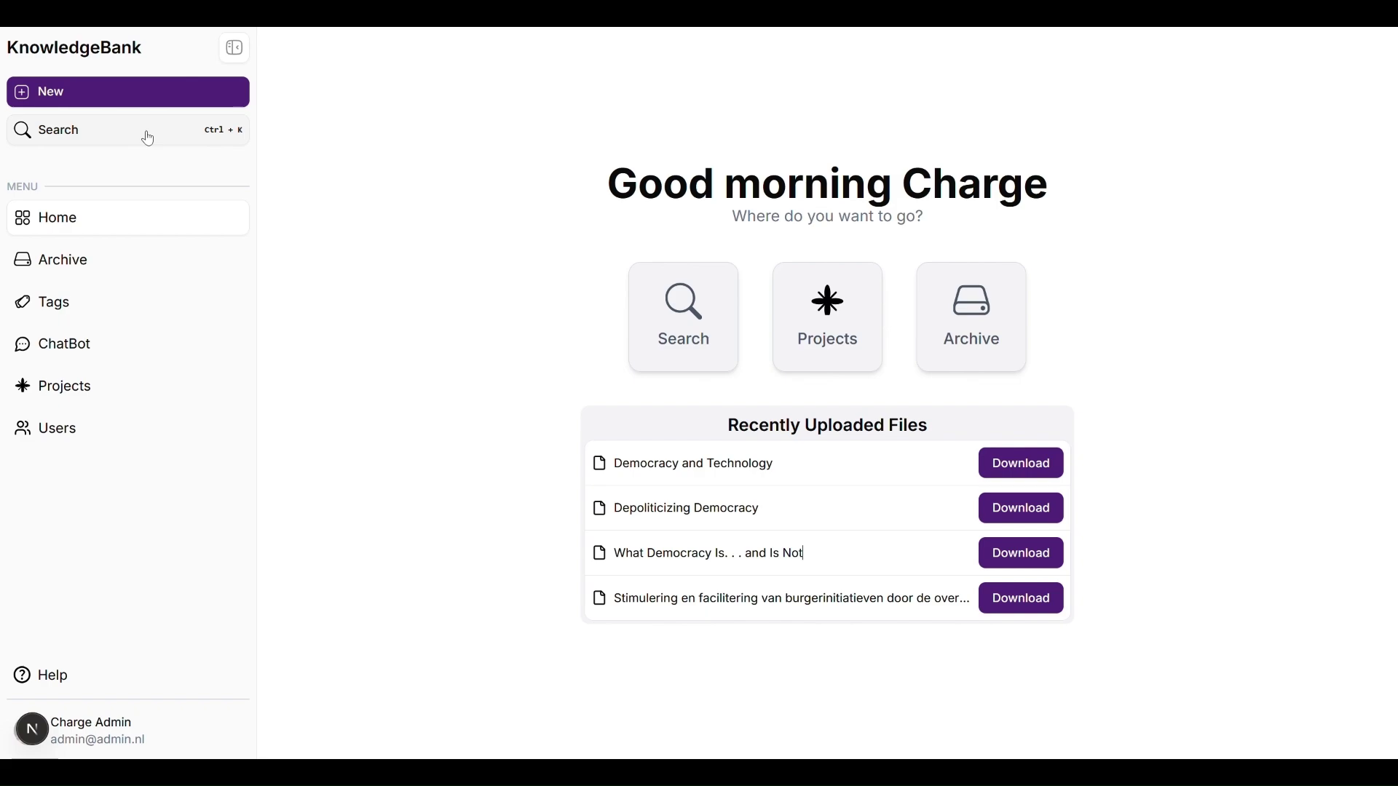
# Step: Open the Archive and review the Democracy and Technology record's details
pyautogui.click(114, 264)
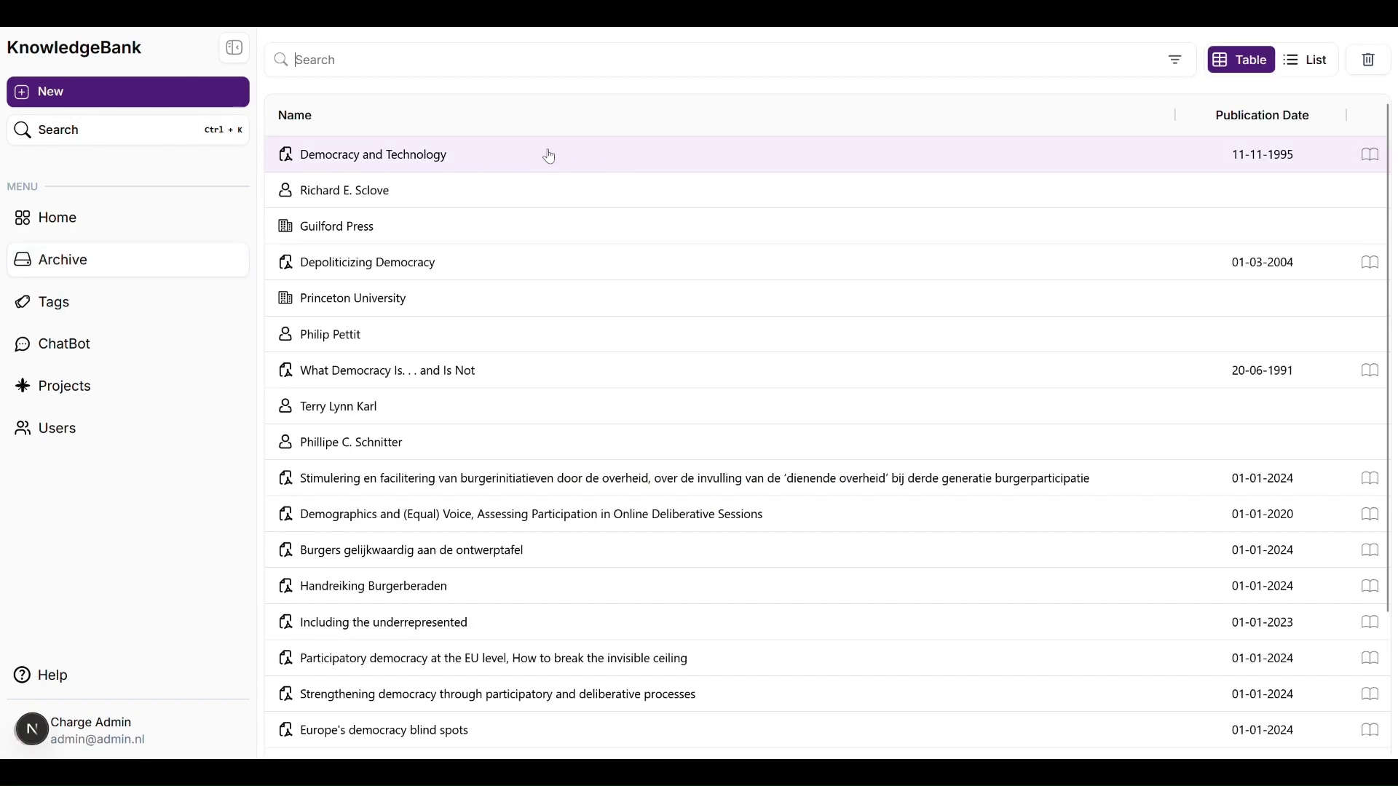
pyautogui.click(515, 156)
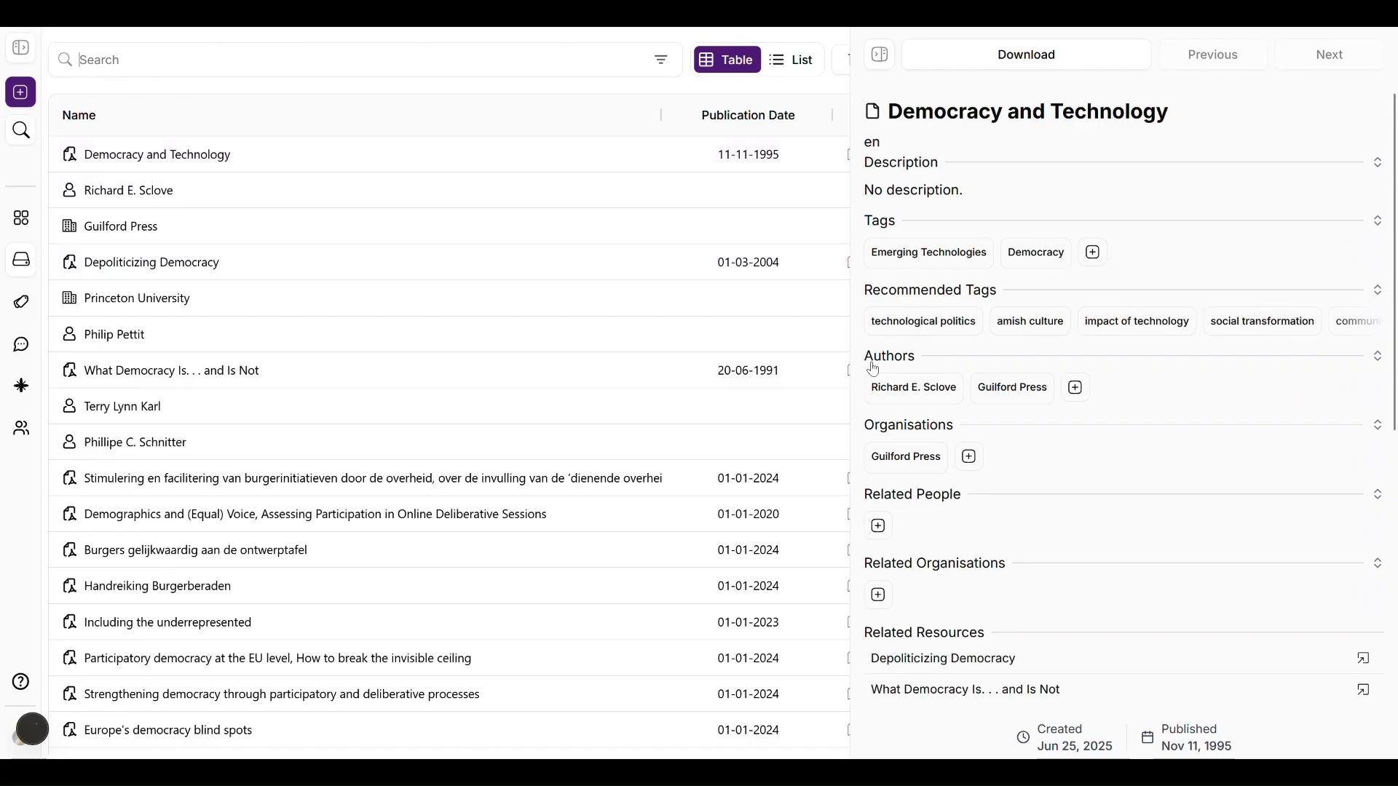
pyautogui.scroll(-1, 1012, 397)
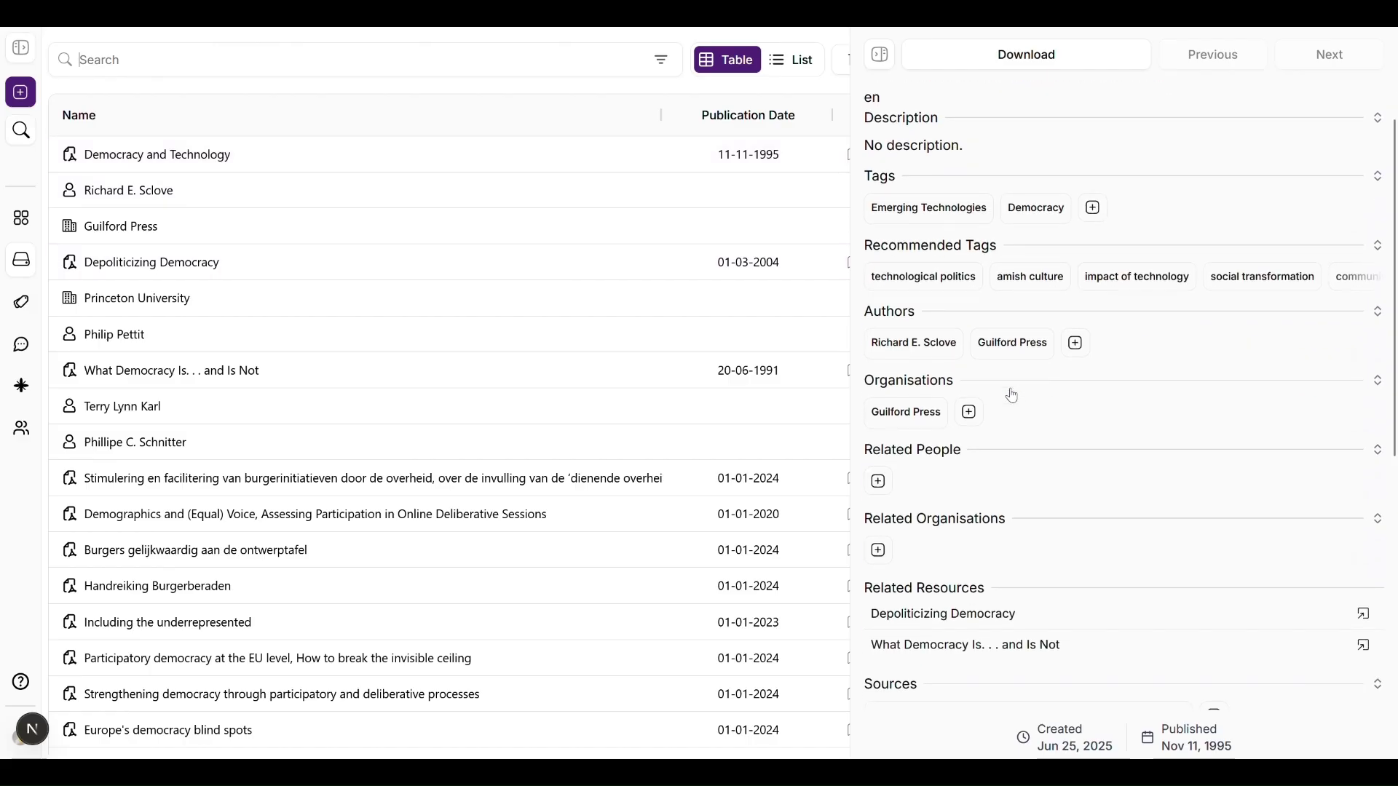
pyautogui.scroll(1, 1012, 397)
pyautogui.scroll(-1, 1011, 397)
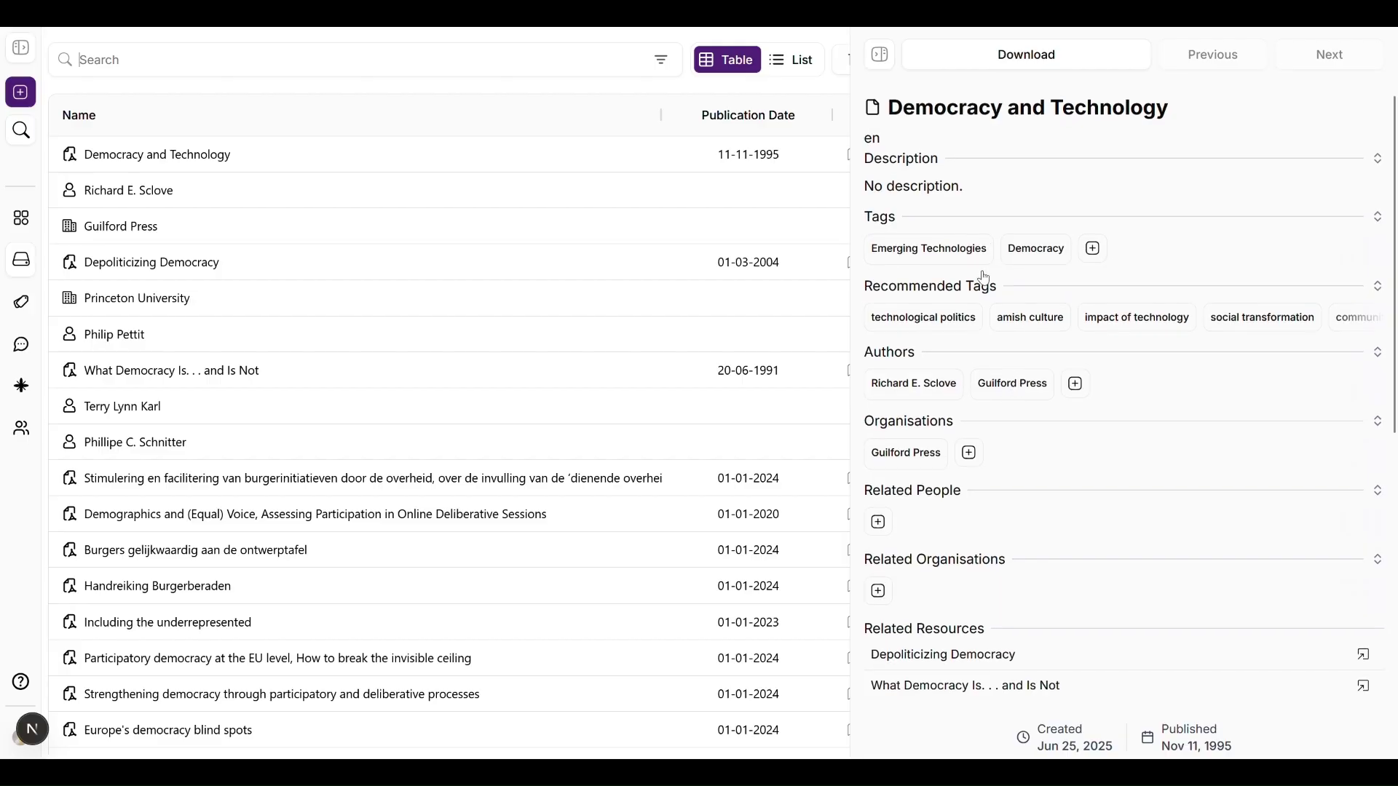
pyautogui.scroll(-3, 984, 364)
pyautogui.scroll(-5, 984, 443)
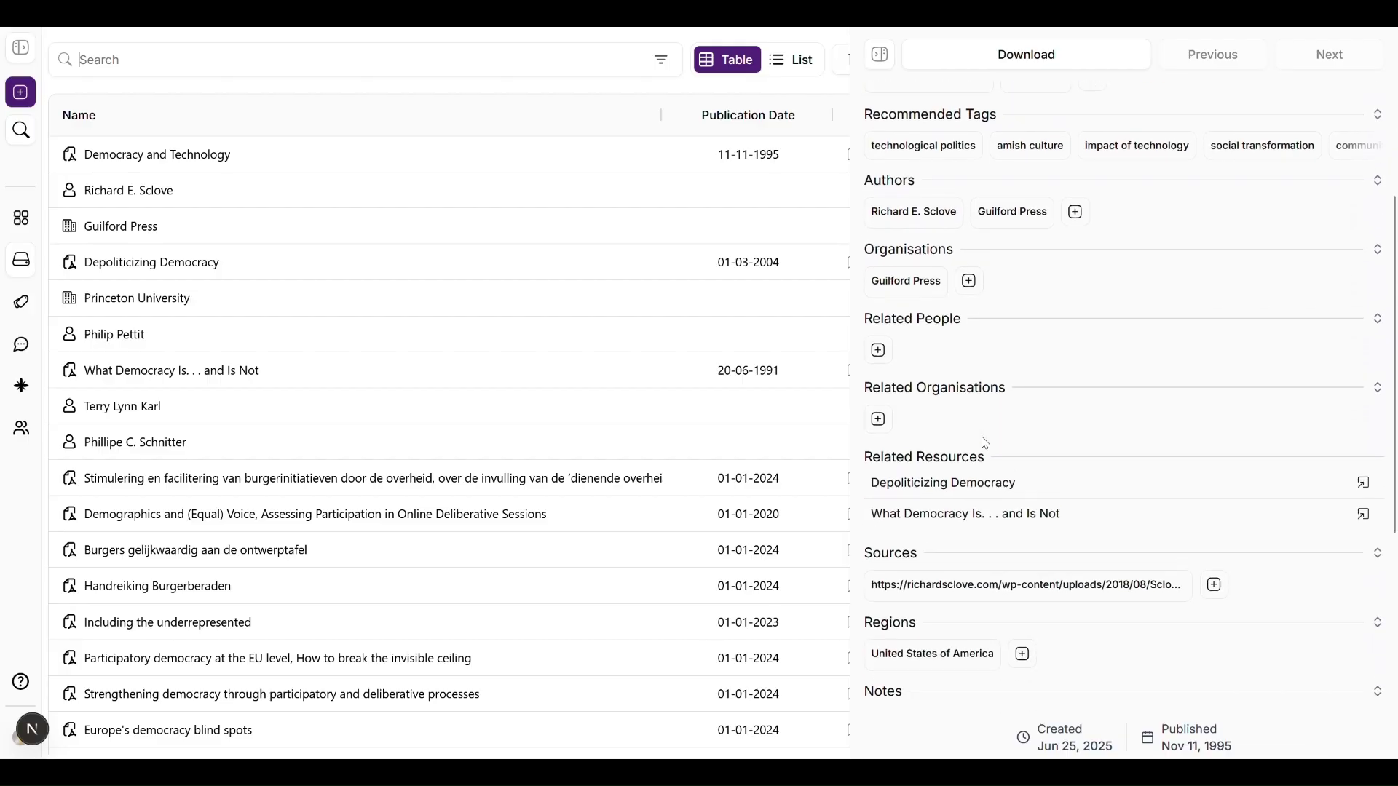
pyautogui.scroll(-3, 984, 442)
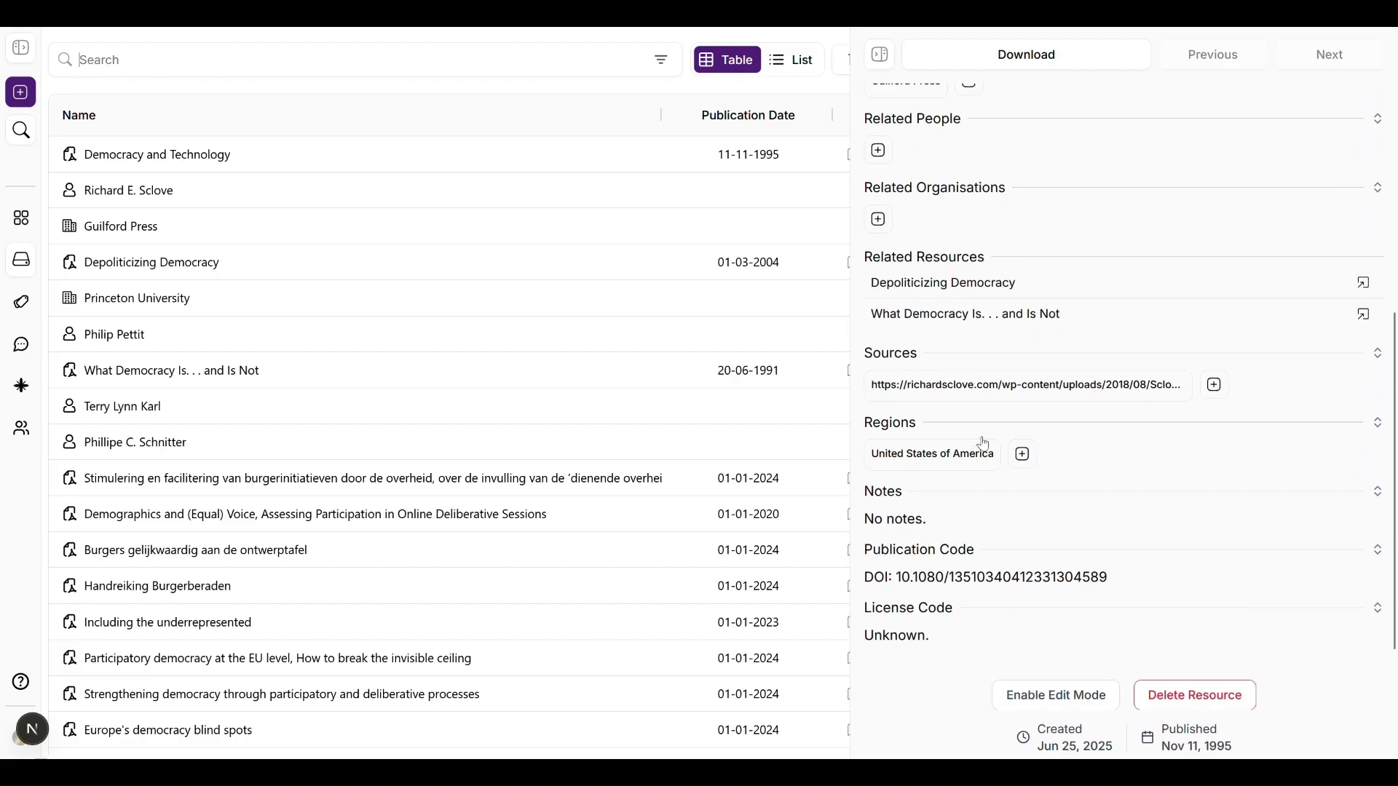
pyautogui.scroll(-1, 984, 443)
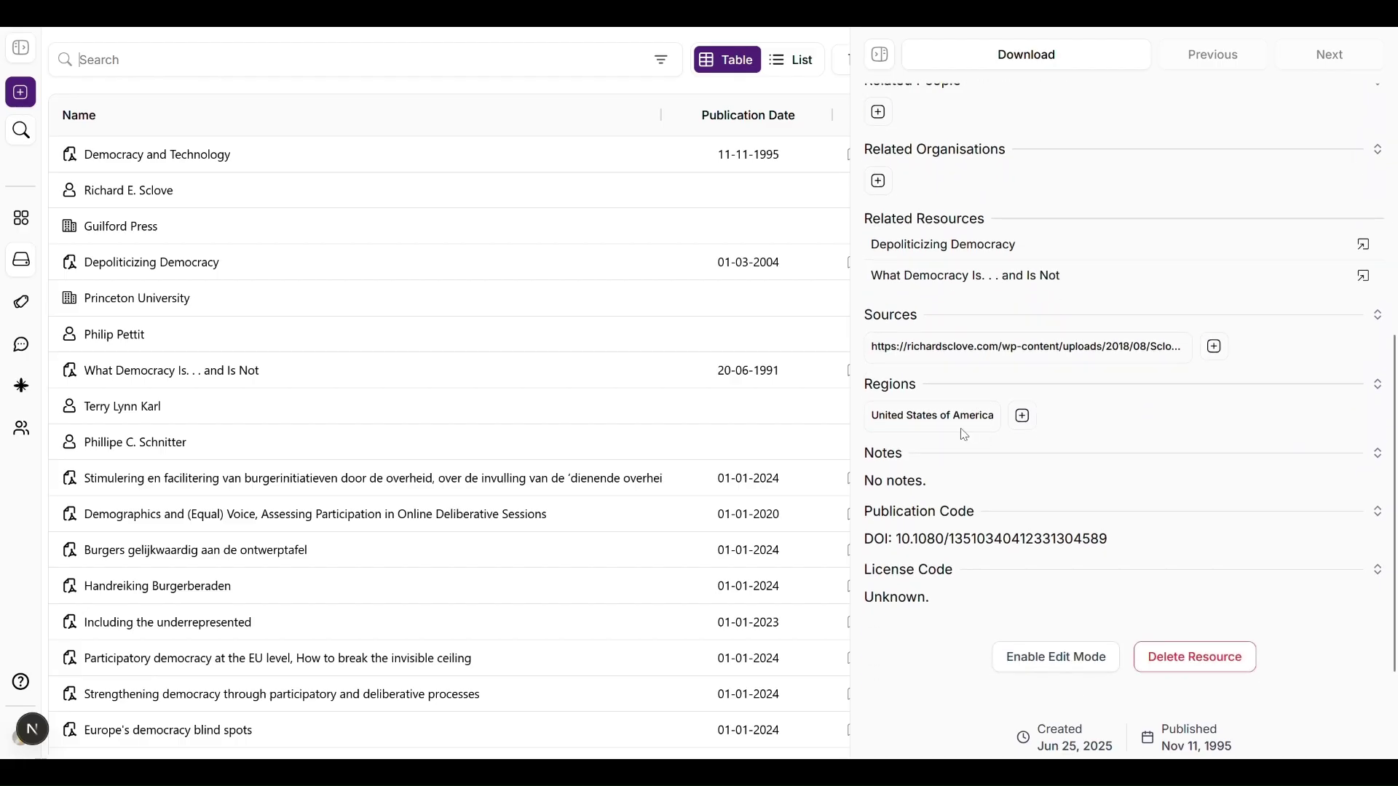
# Step: View the detail panels of the book's author and of Guilford Press
pyautogui.click(463, 204)
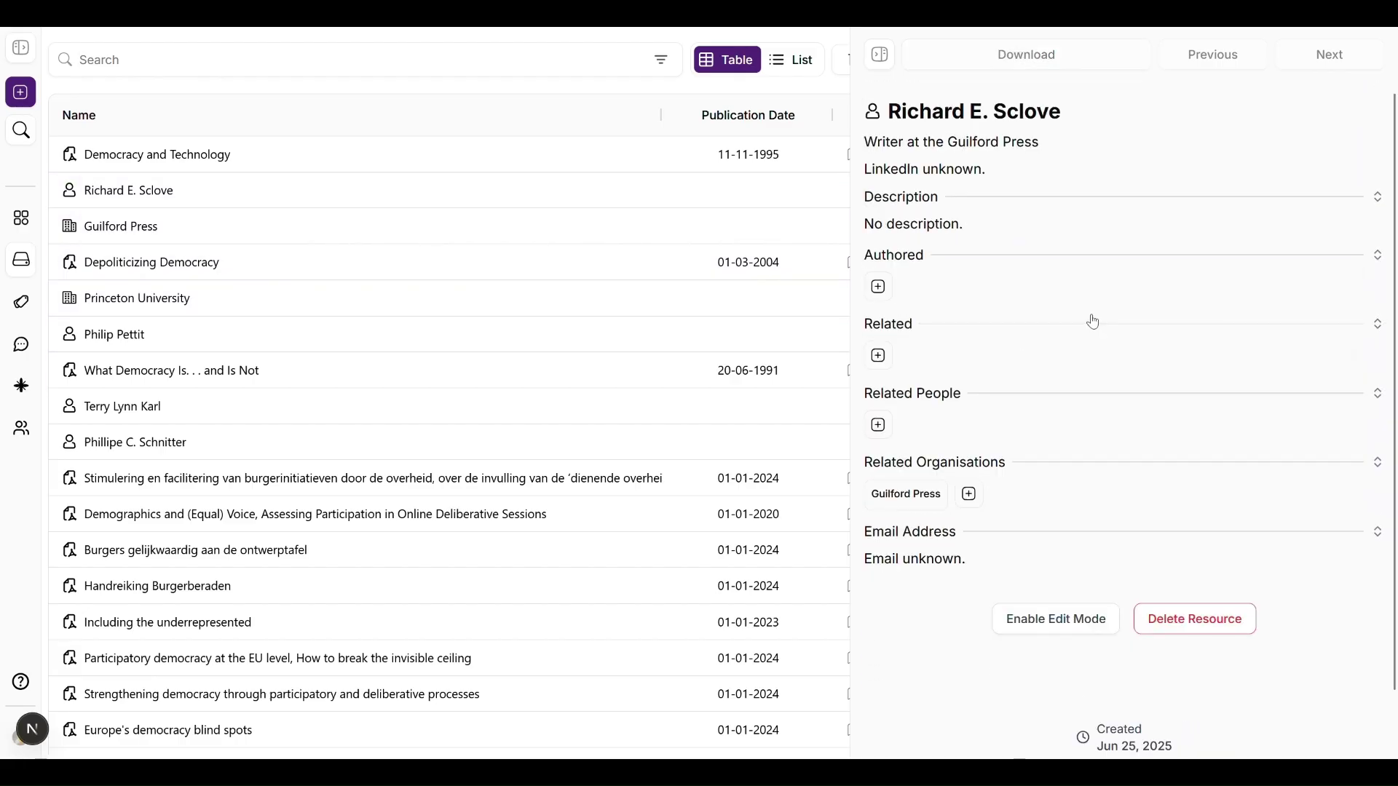
pyautogui.scroll(-1, 1076, 329)
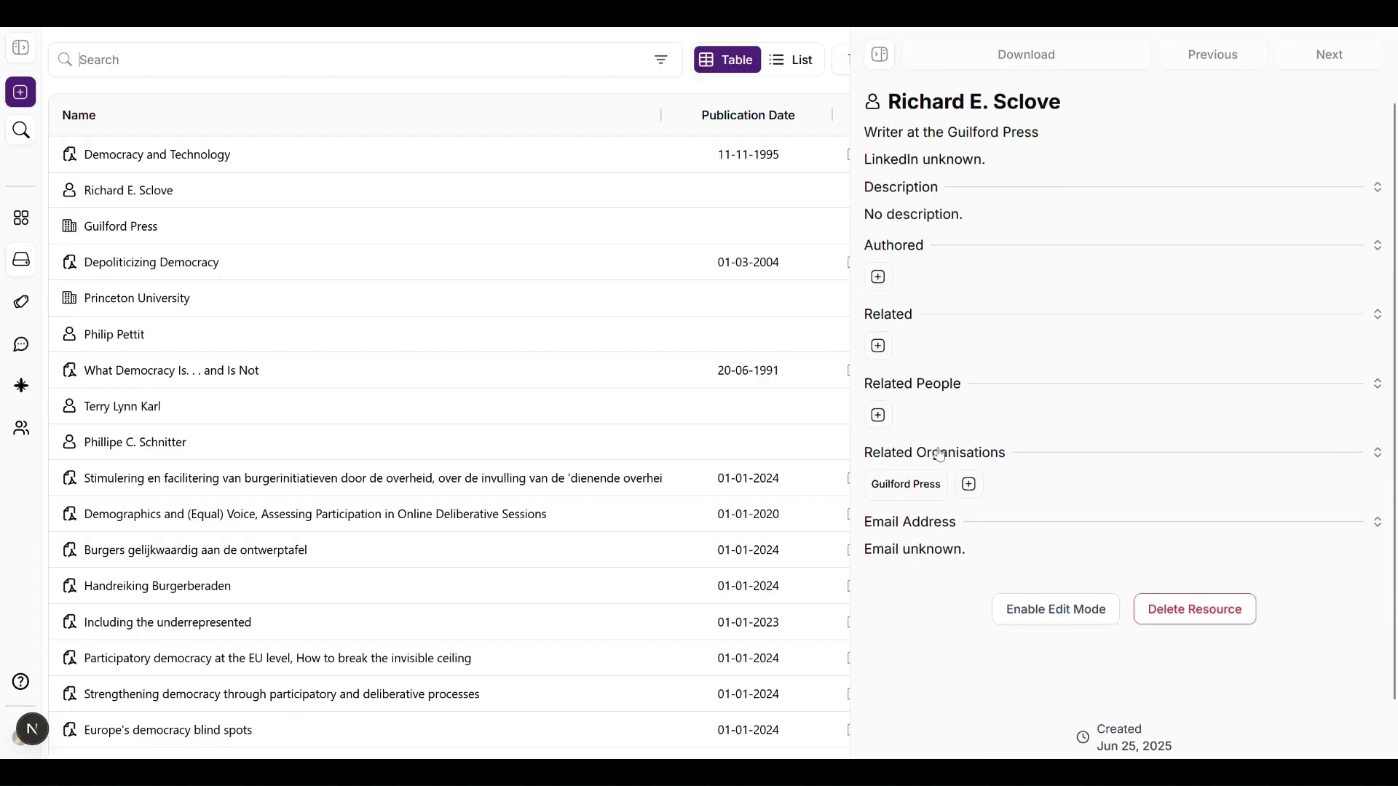
pyautogui.click(397, 227)
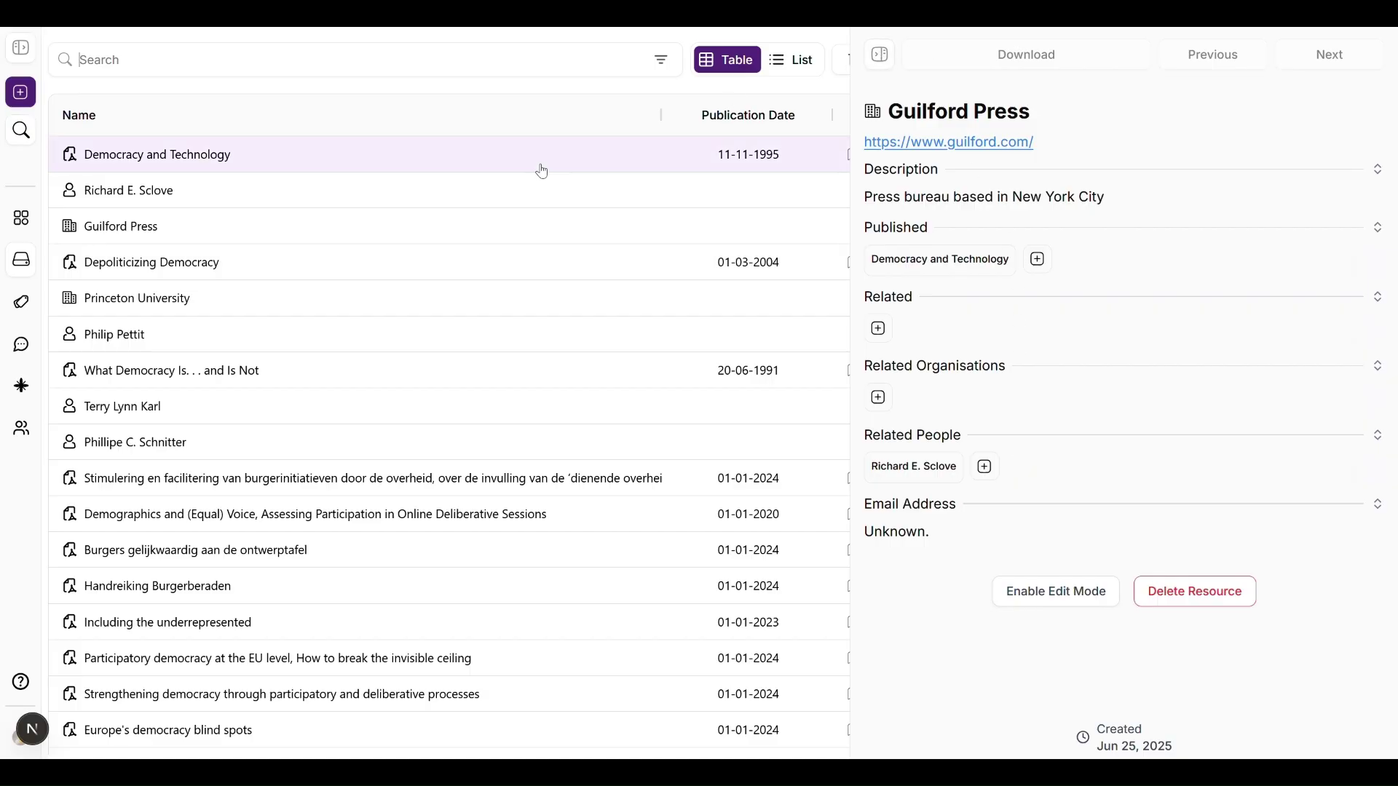
# Step: Return to Democracy and Technology and filter the archive by its Emerging Technologies tag
pyautogui.click(366, 169)
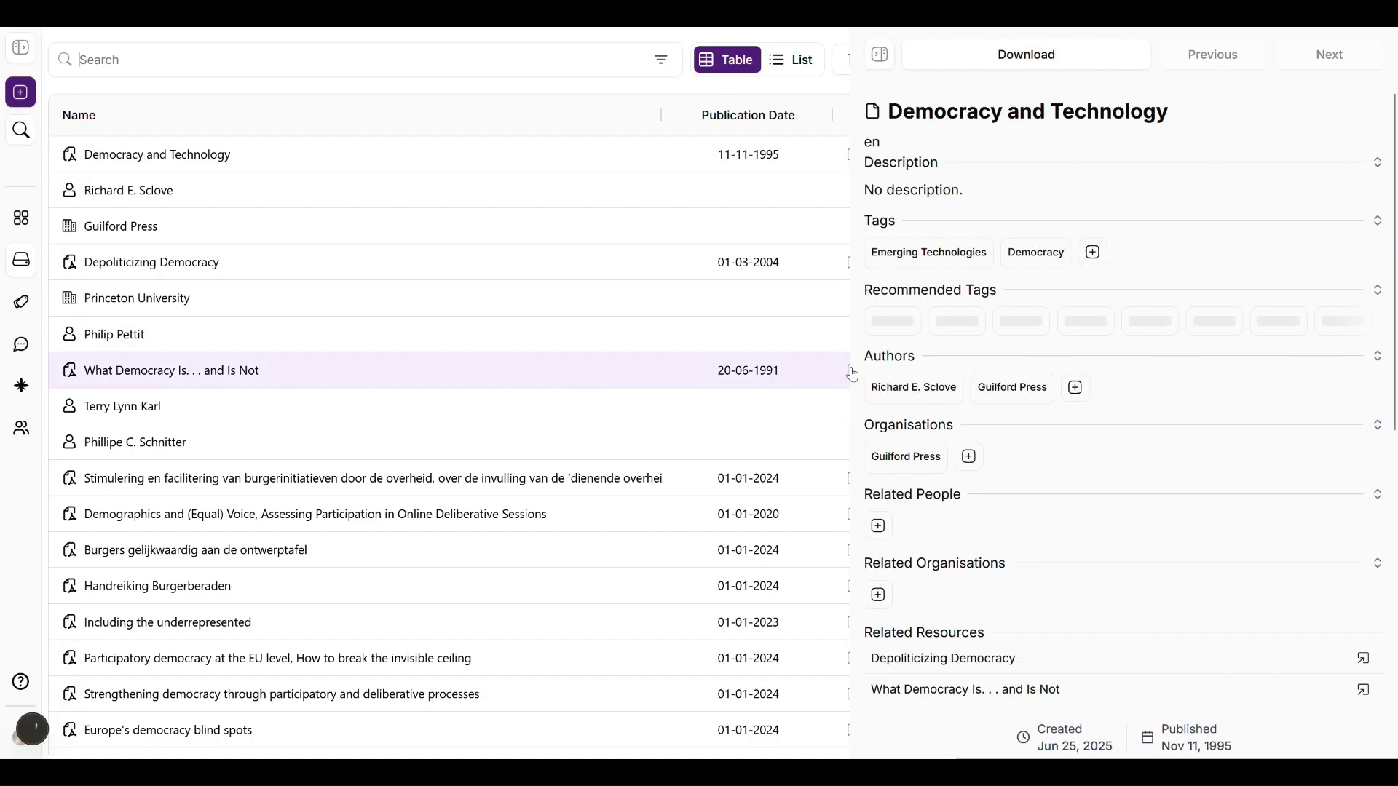
pyautogui.scroll(-2, 968, 389)
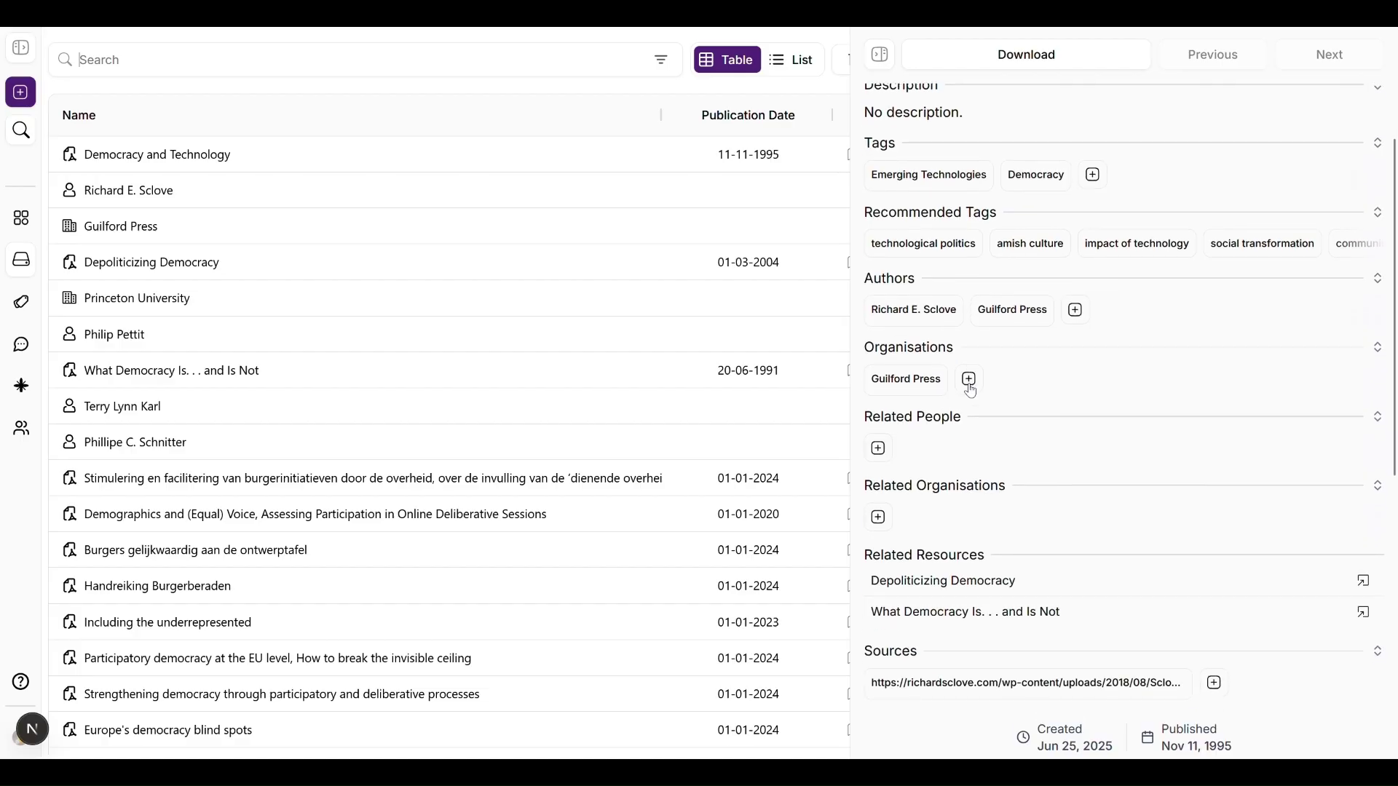
pyautogui.click(933, 182)
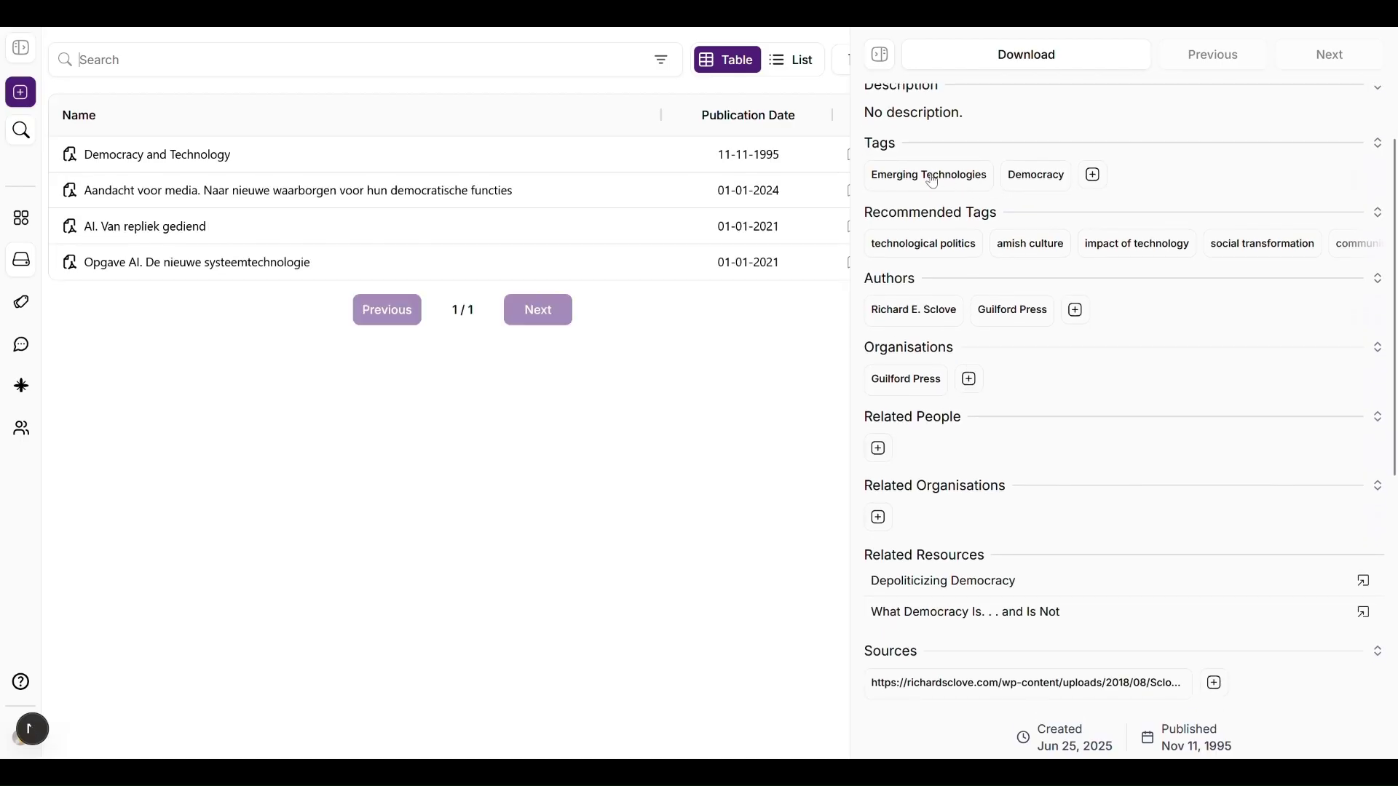
# Step: Narrow results to the United States of America region and close the details panel
pyautogui.scroll(-5, 968, 509)
pyautogui.click(968, 509)
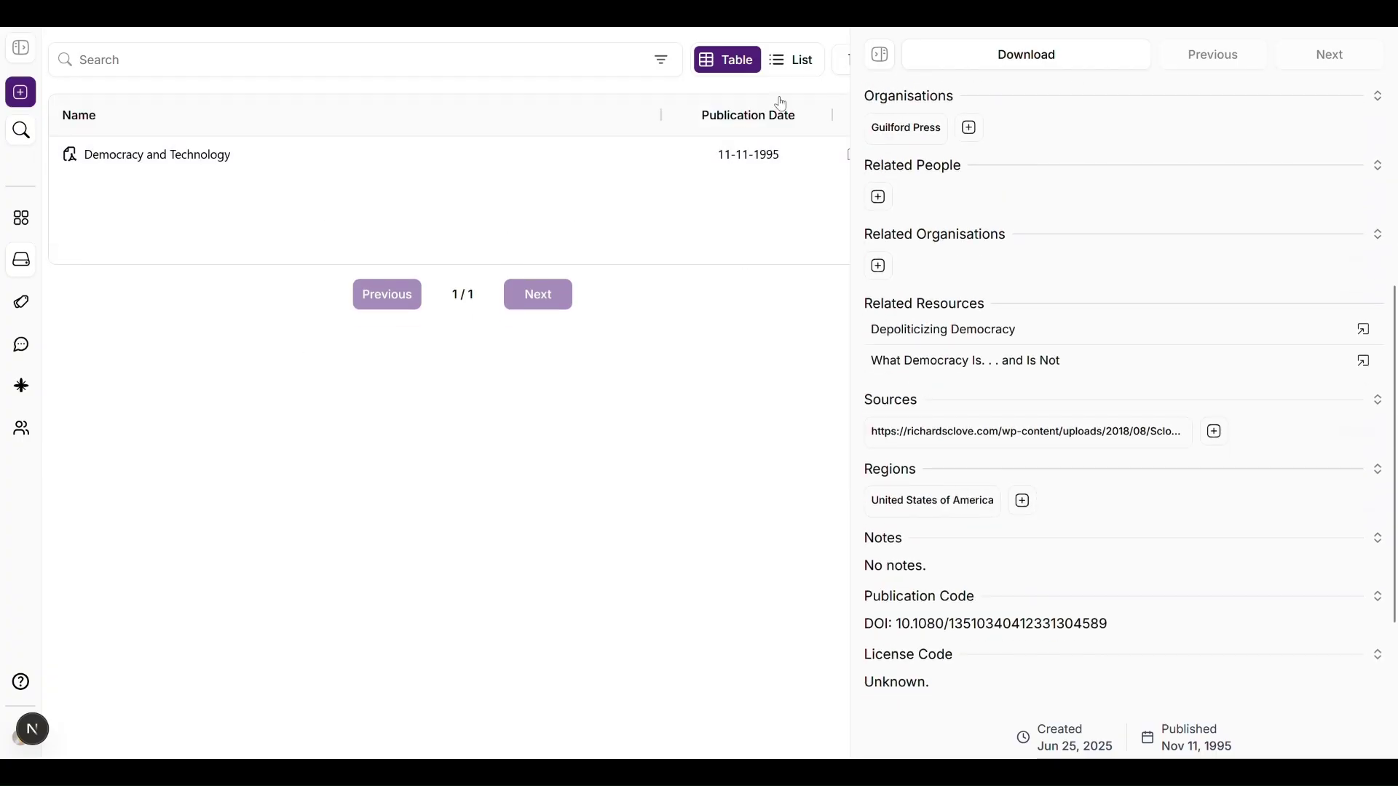
pyautogui.click(875, 54)
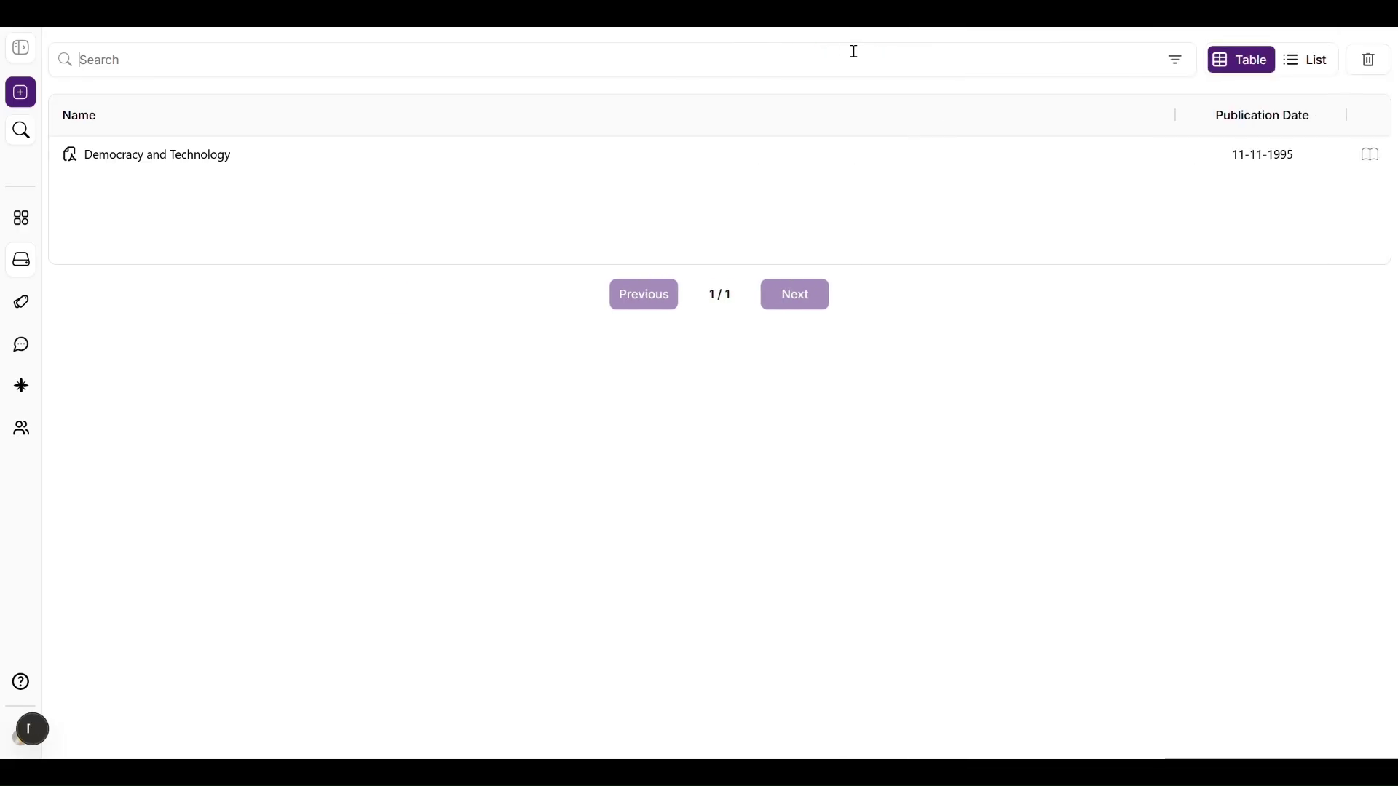
# Step: In Filters, include people and organisations and set a start date of 11/11/2023
pyautogui.click(1177, 59)
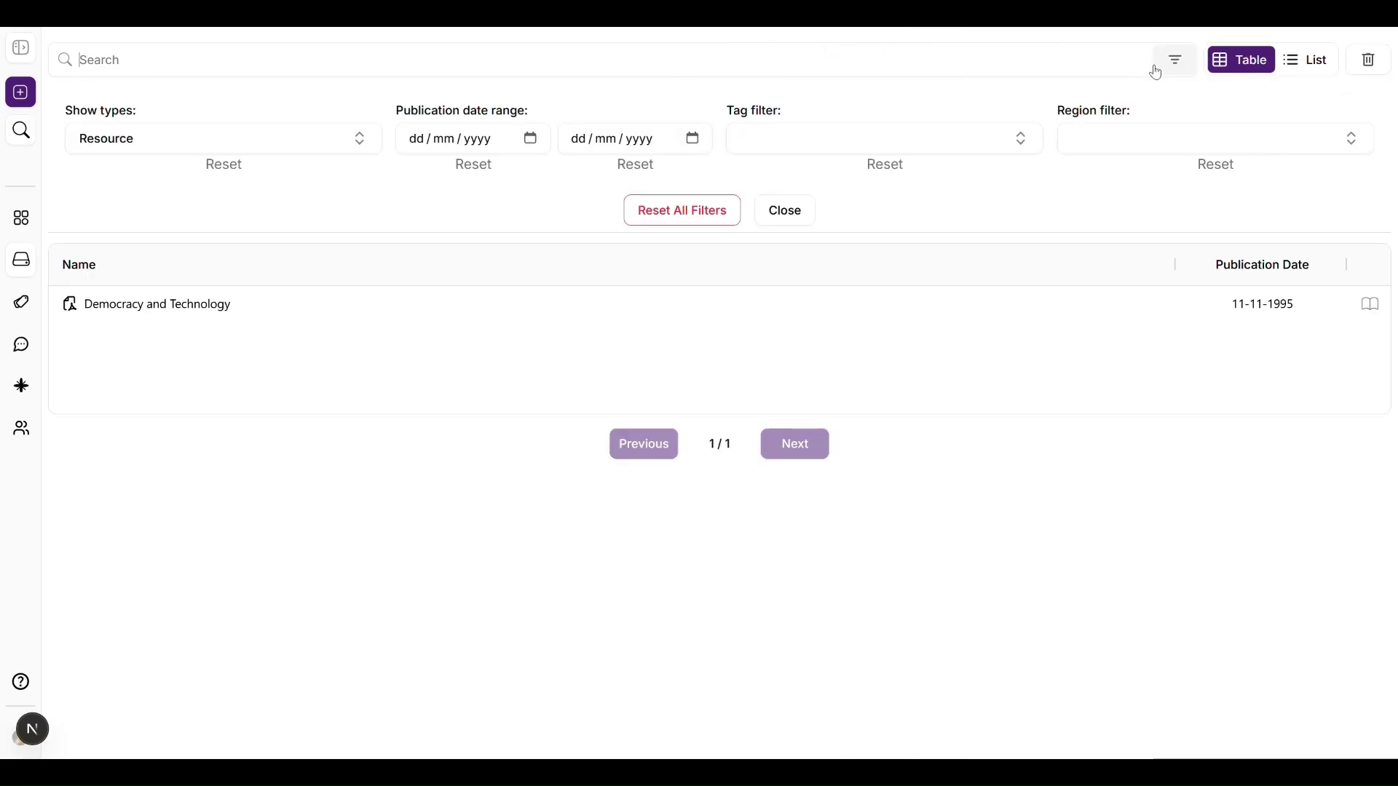
pyautogui.click(281, 148)
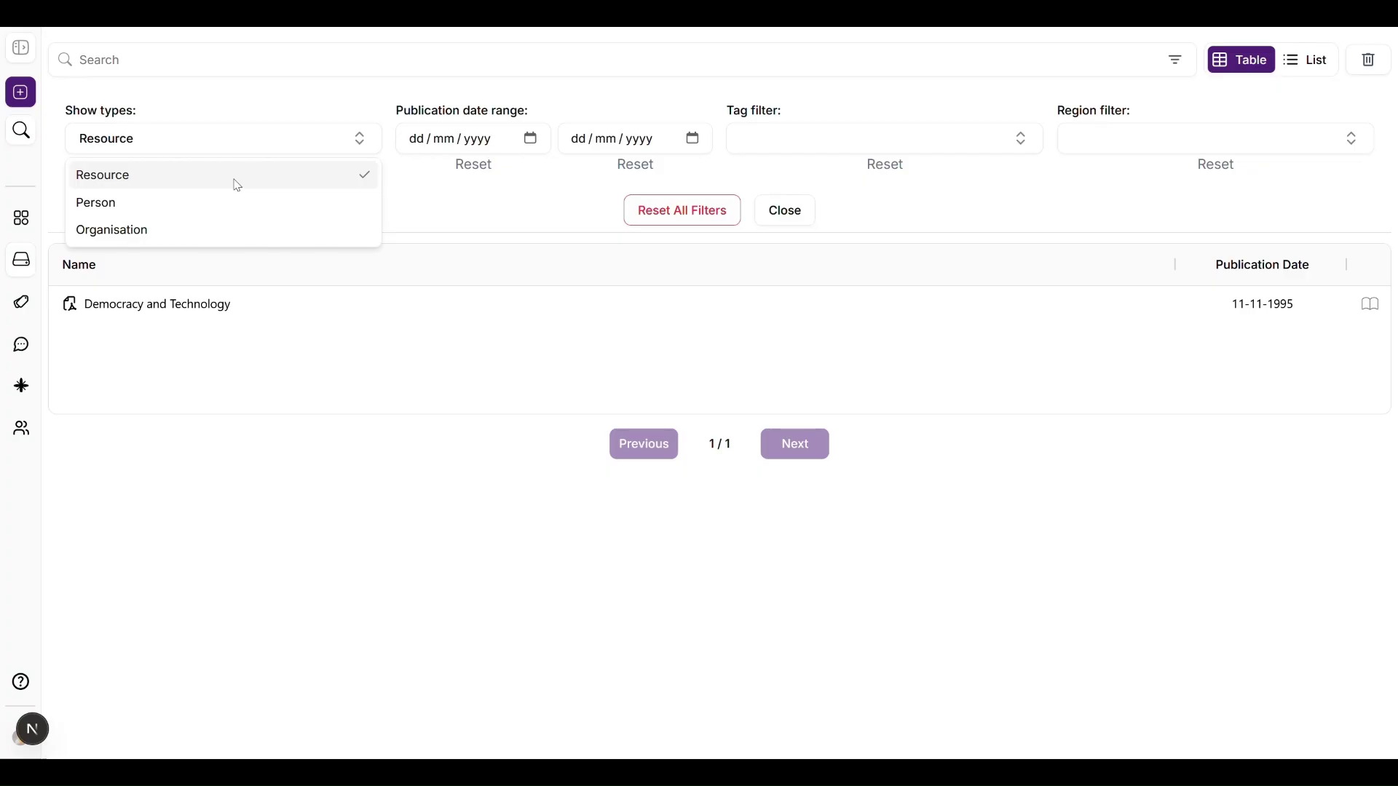
pyautogui.click(209, 204)
pyautogui.click(194, 229)
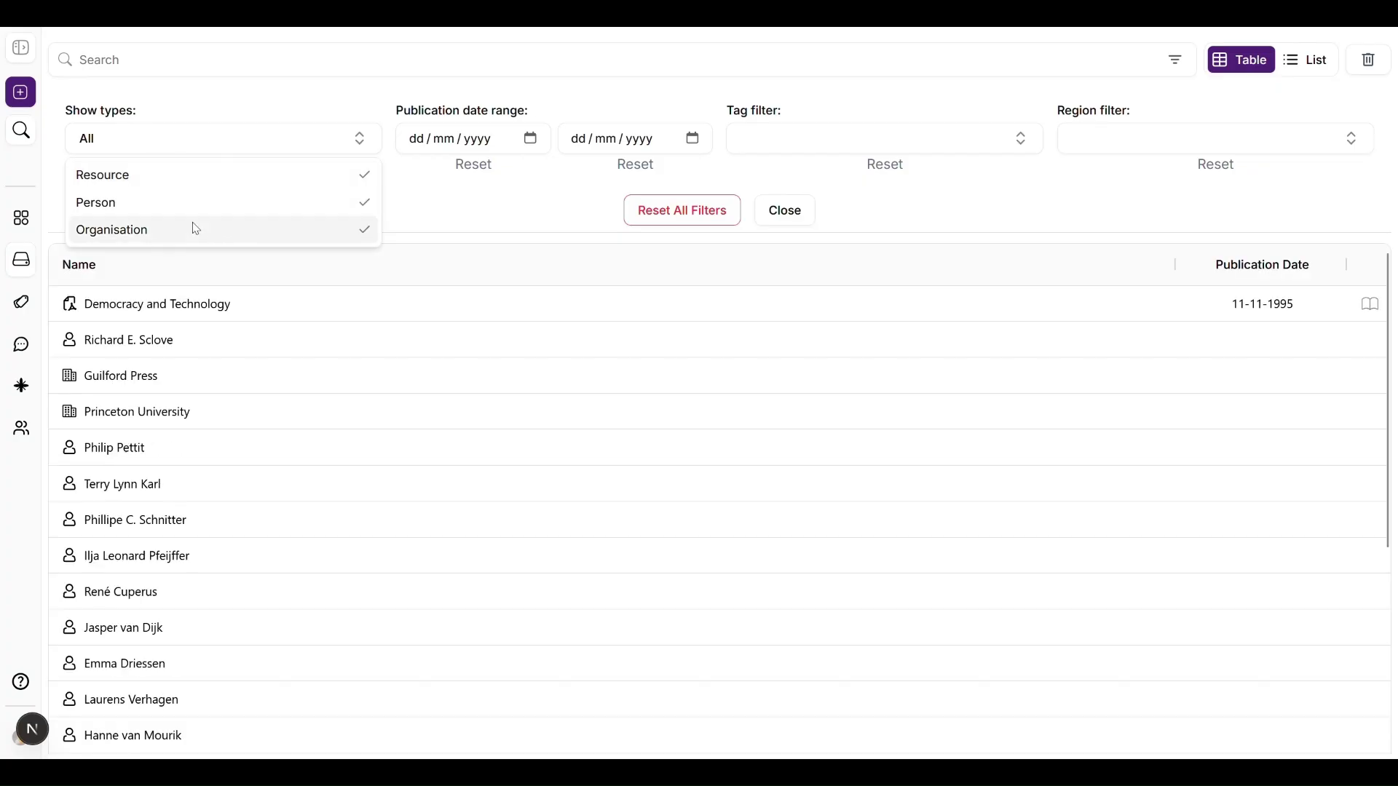
pyautogui.click(434, 227)
pyautogui.click(421, 140)
pyautogui.write('11 / 11 / ')
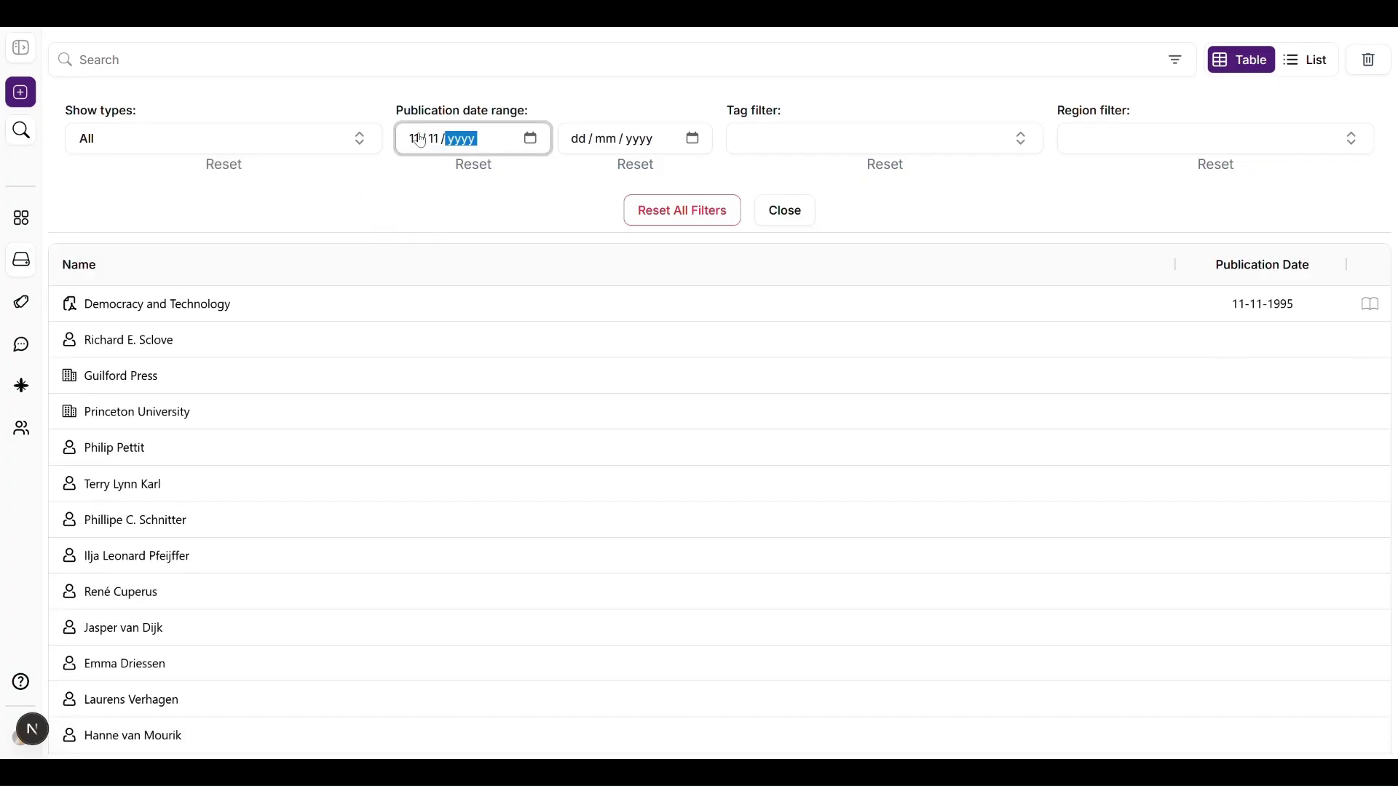
pyautogui.write('2023')
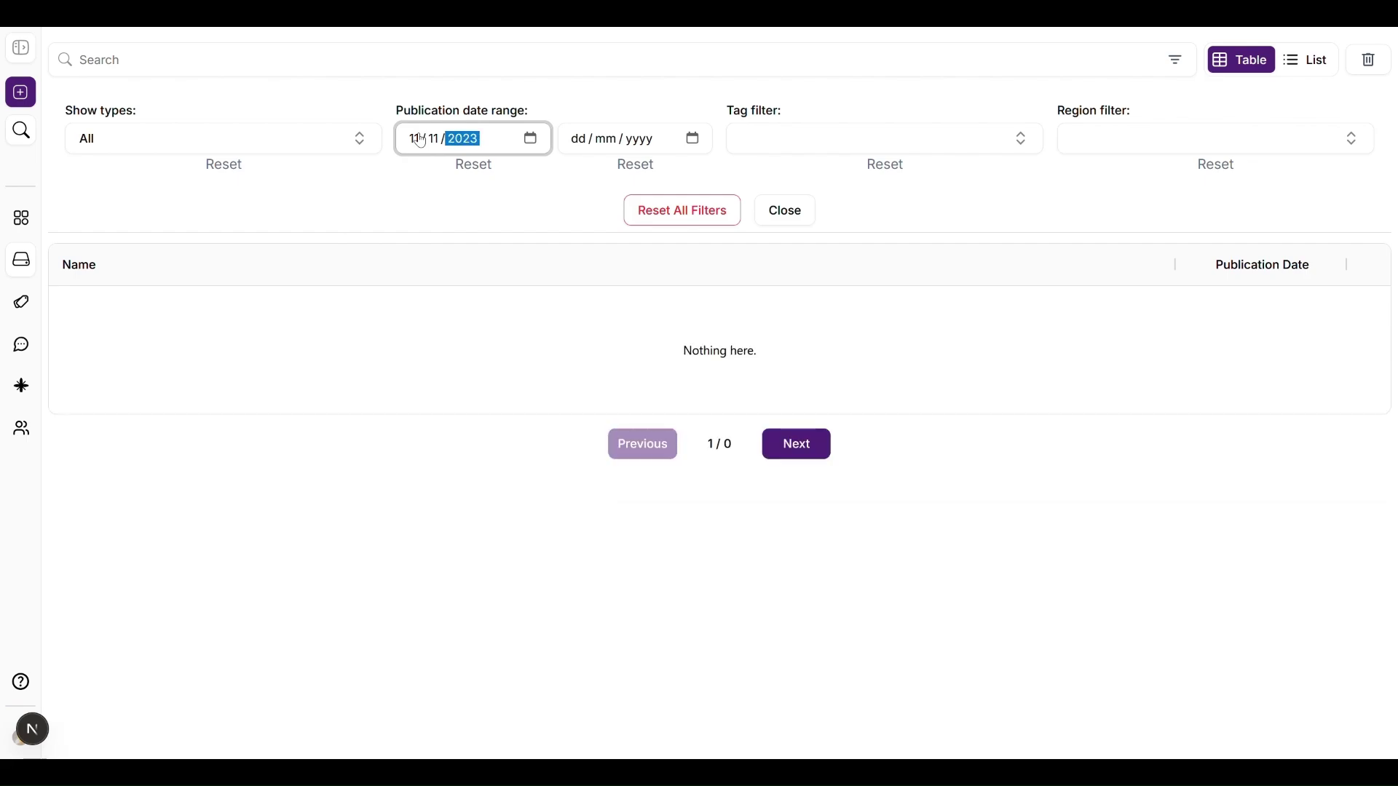
# Step: Clear the tag and region filters, reset all filters, and close the filter options
pyautogui.click(898, 201)
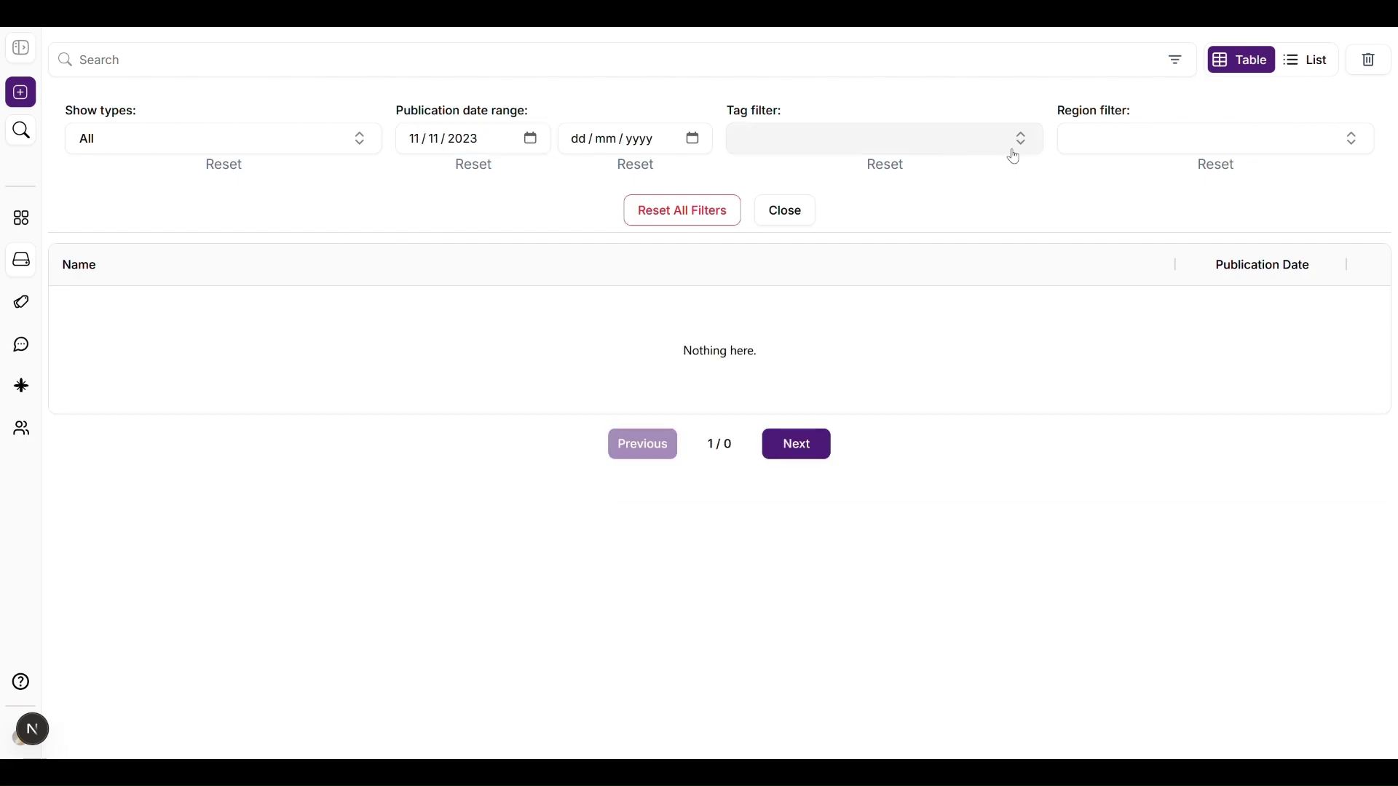
pyautogui.click(1205, 178)
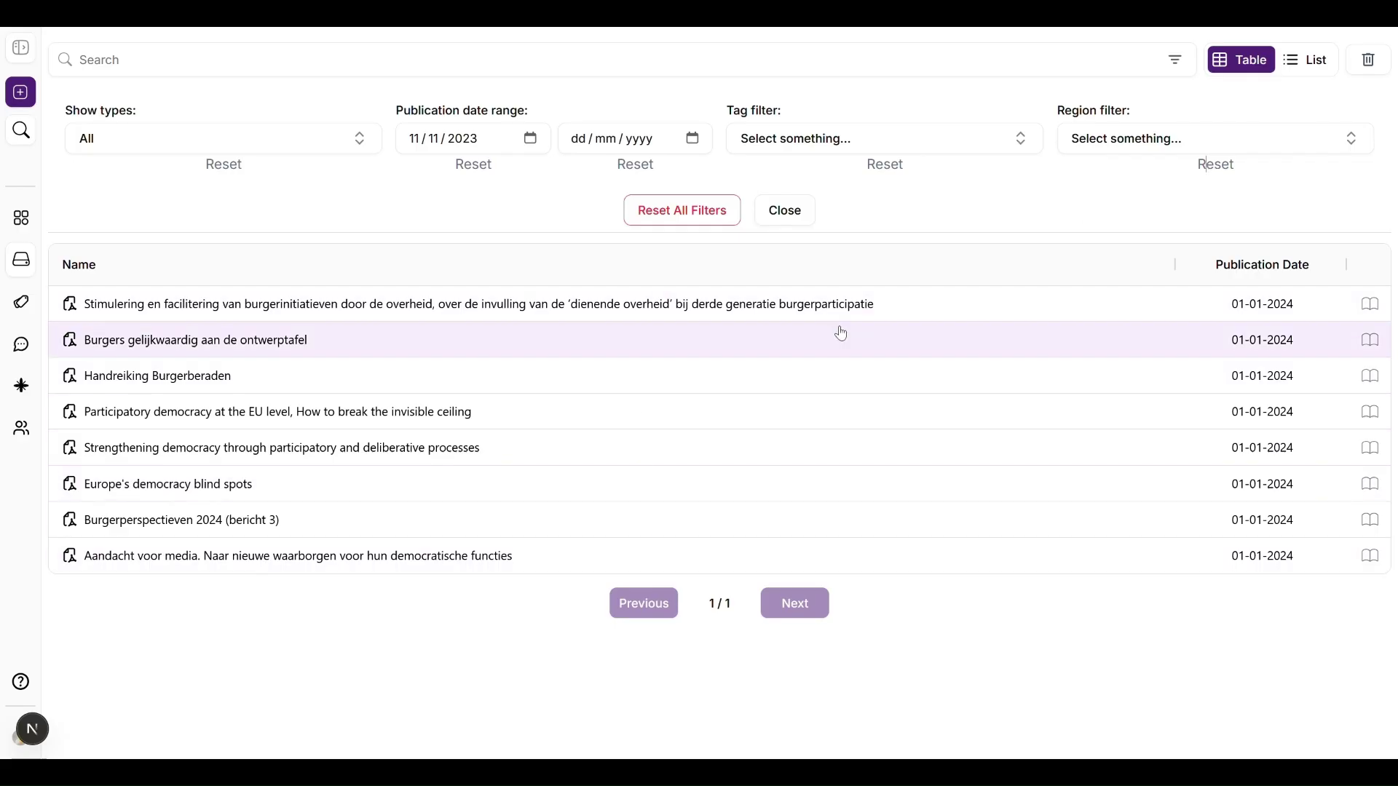
pyautogui.click(716, 206)
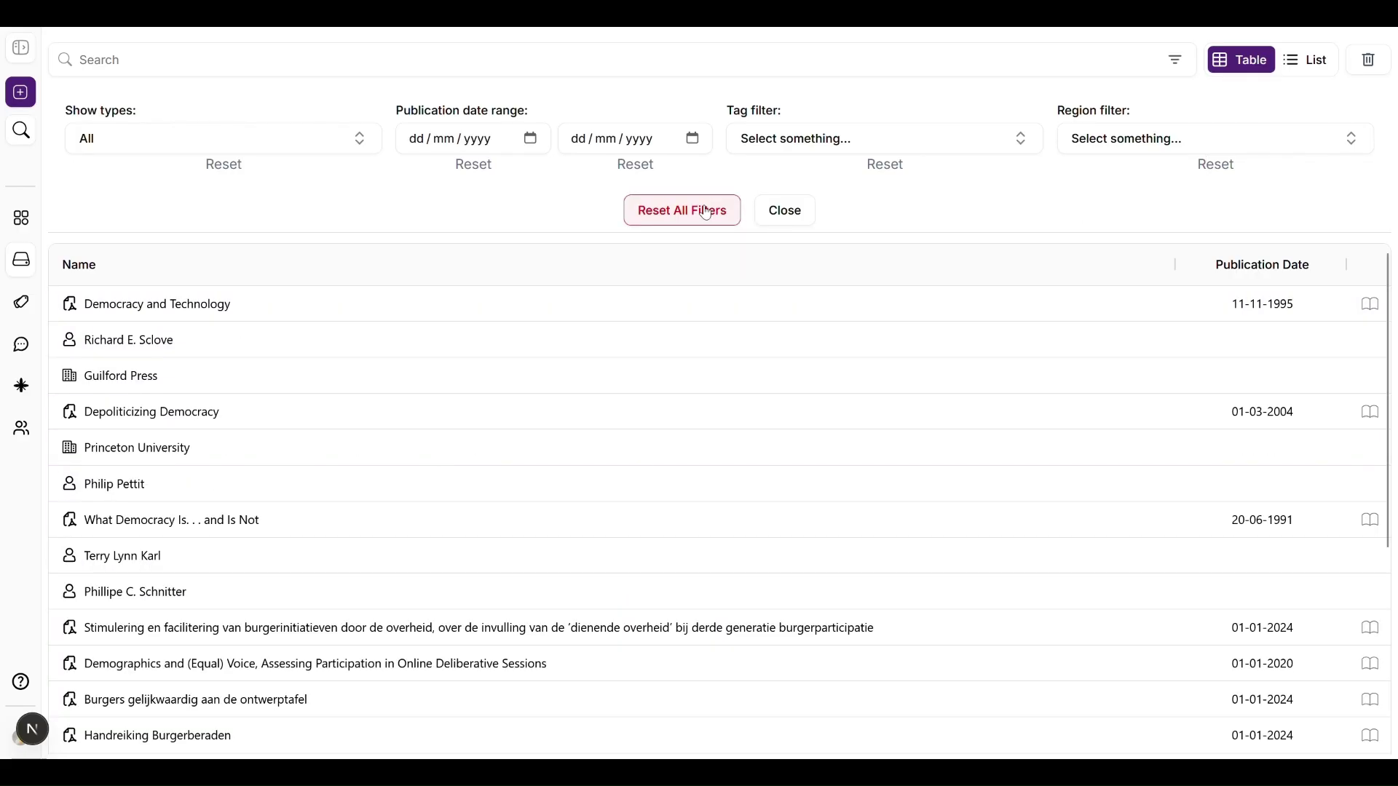
pyautogui.click(789, 210)
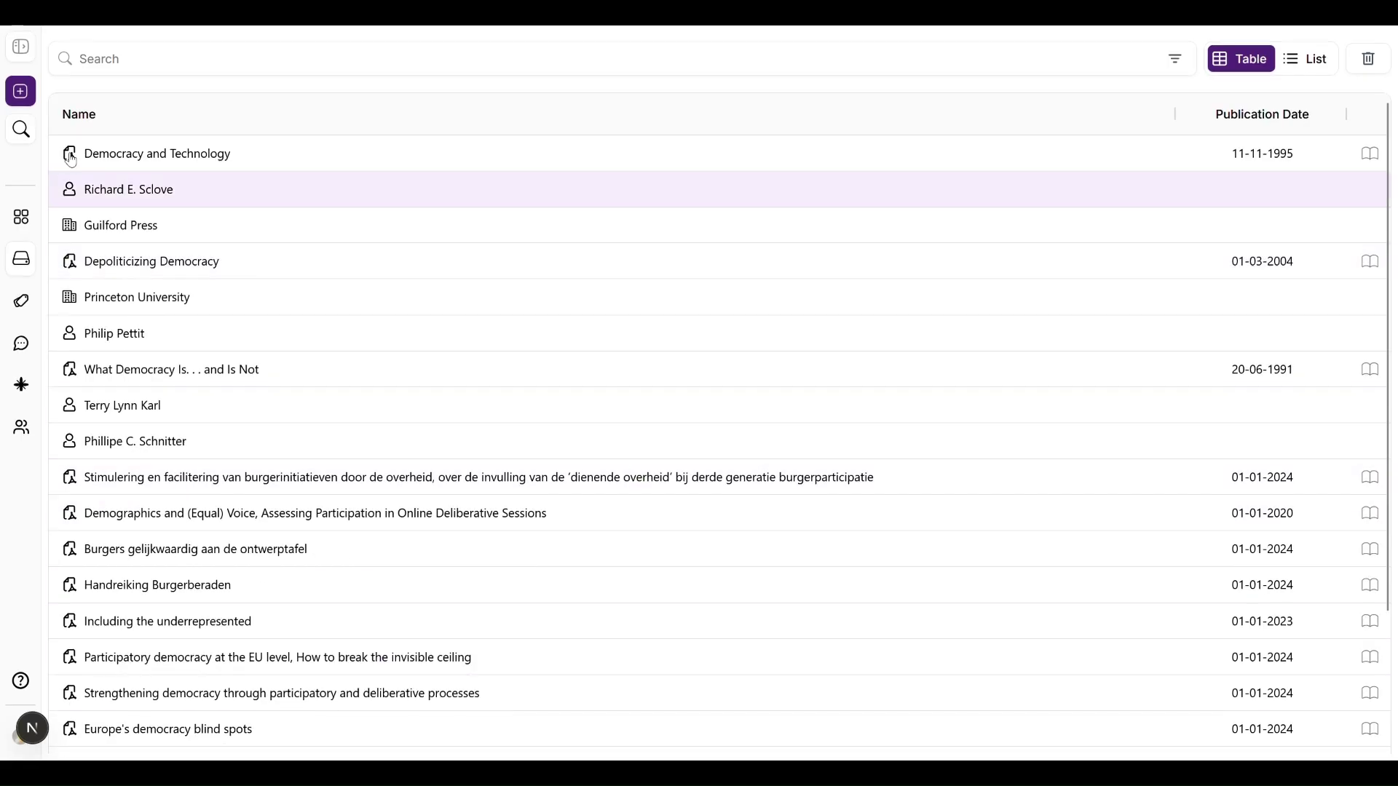
# Step: Start a new archive entry, preview the Person and Organisation forms, then open the Resource file picker
pyautogui.click(21, 48)
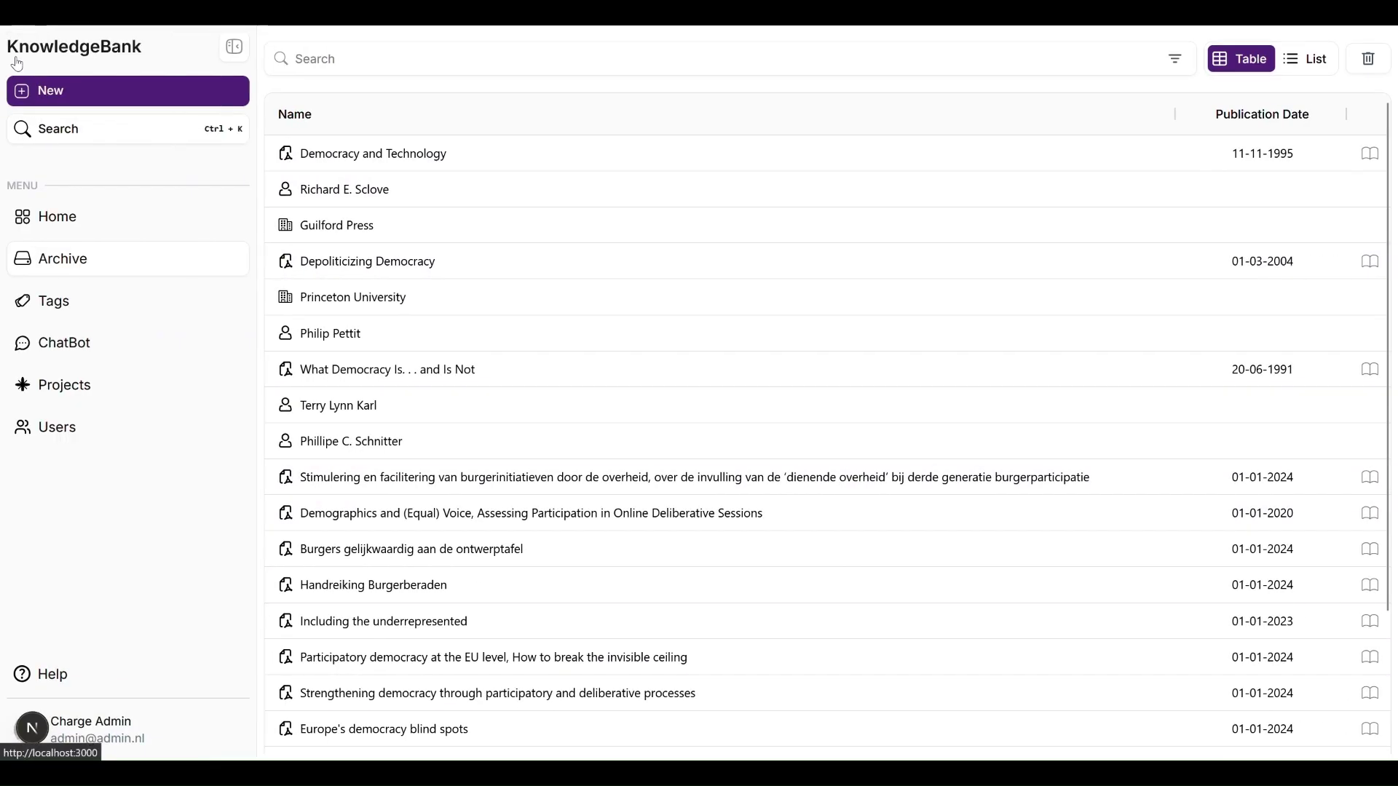
pyautogui.click(85, 102)
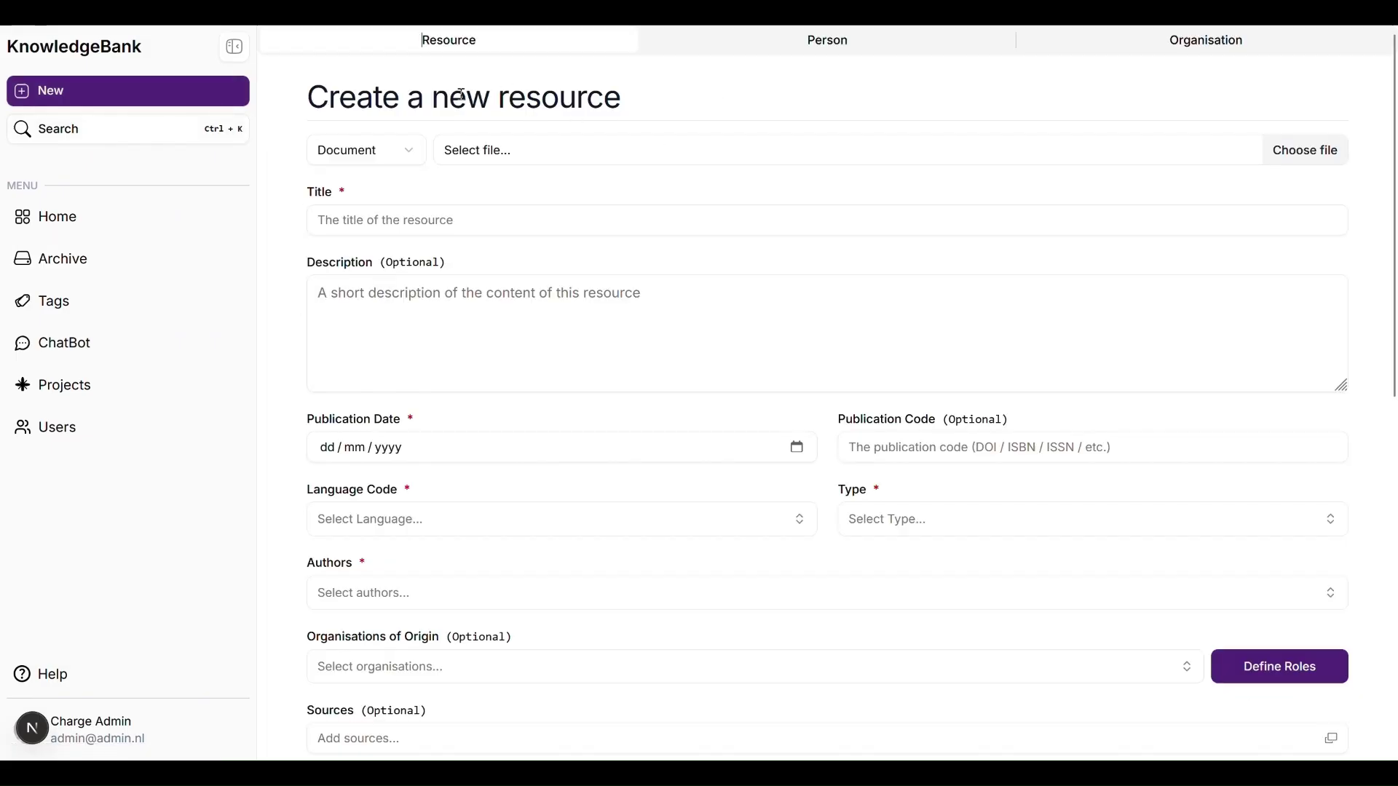
pyautogui.click(772, 47)
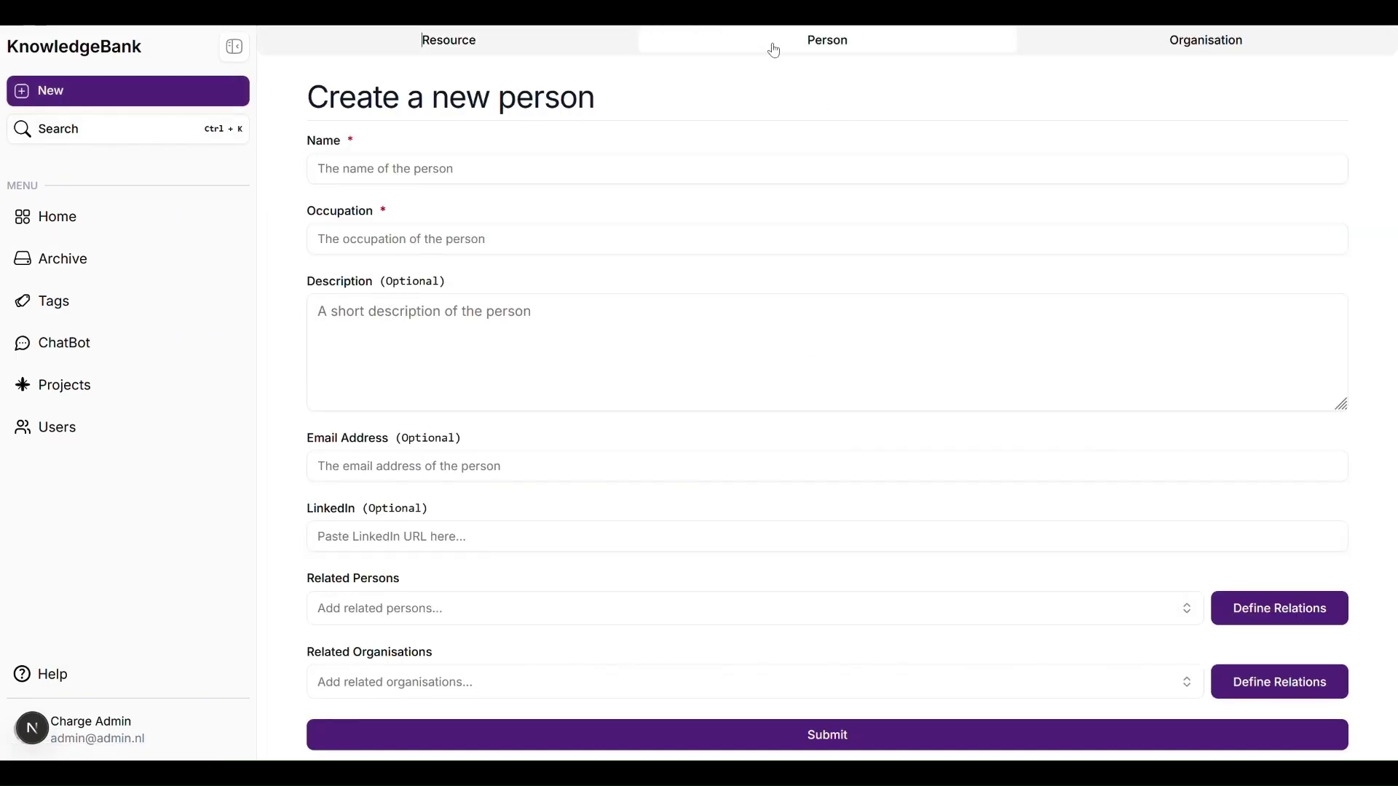
pyautogui.click(1150, 46)
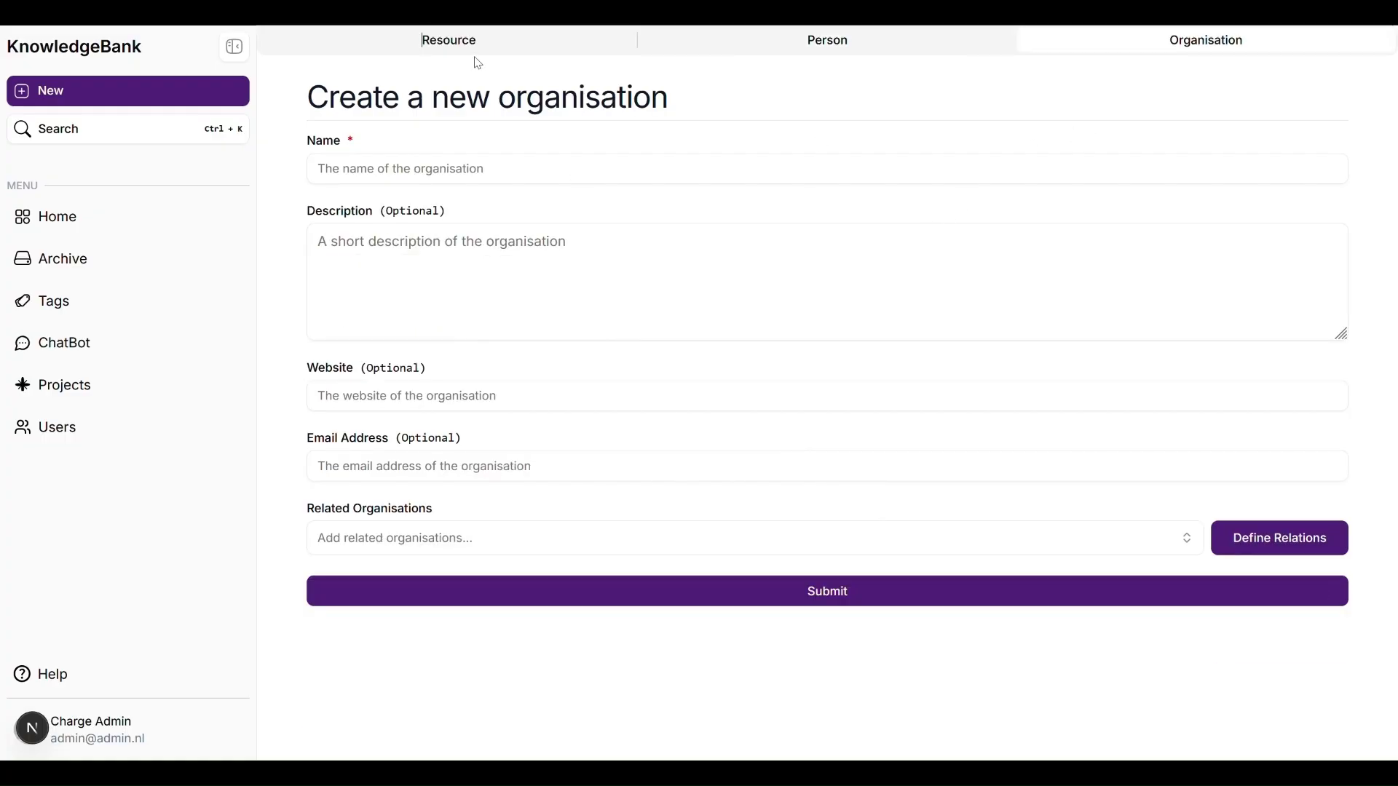
pyautogui.click(454, 50)
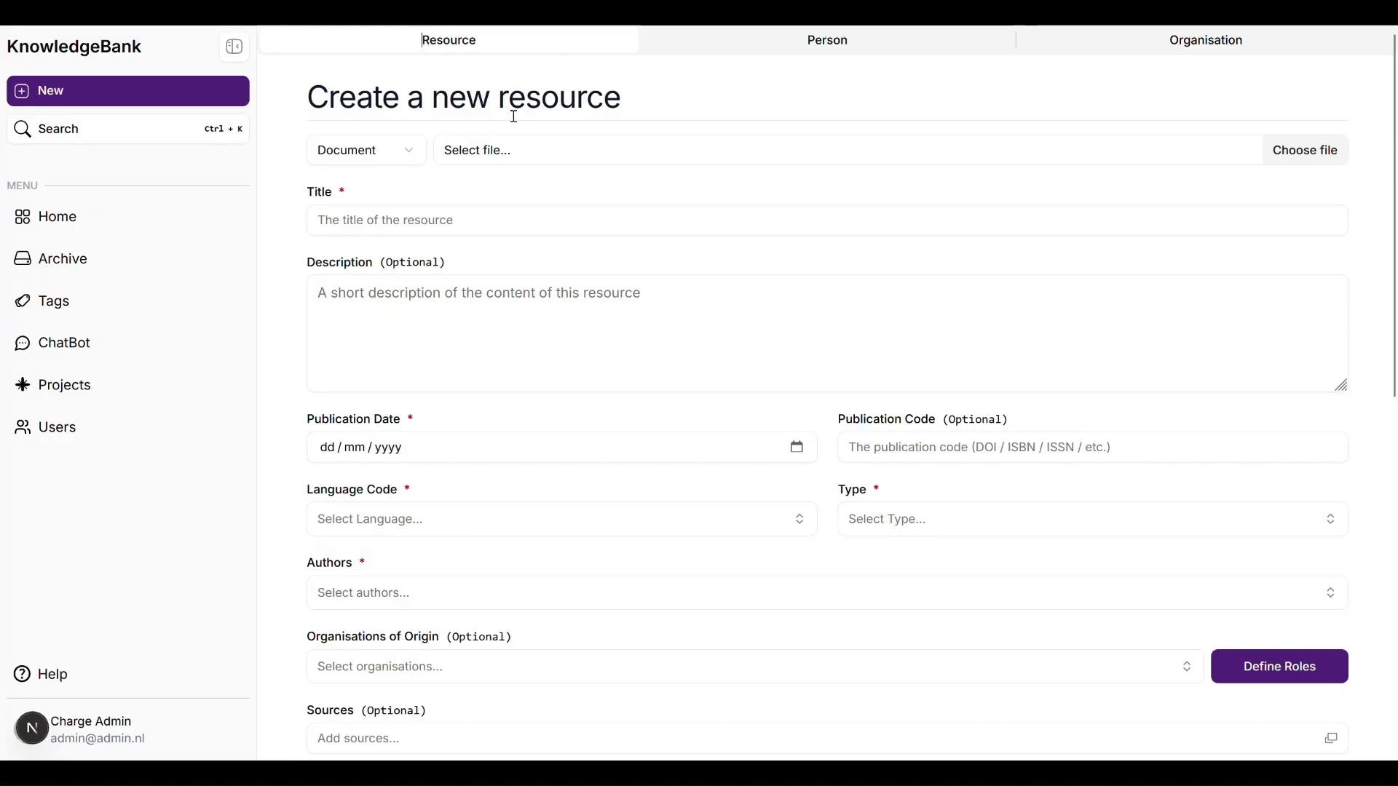
pyautogui.click(517, 151)
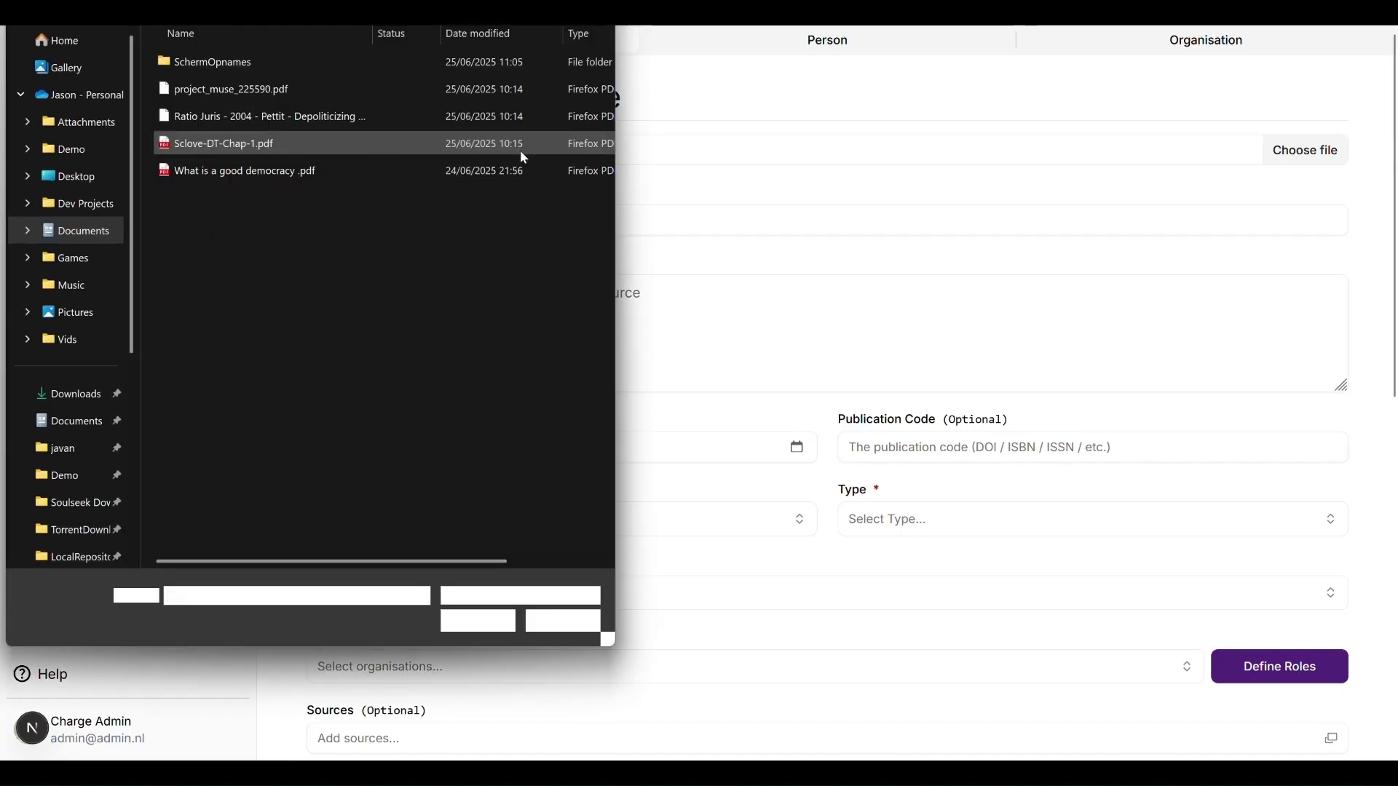
# Step: Attach What is a good democracy .pdf, titled 'What is a good democracy?', dated 24/01/2007
pyautogui.click(524, 171)
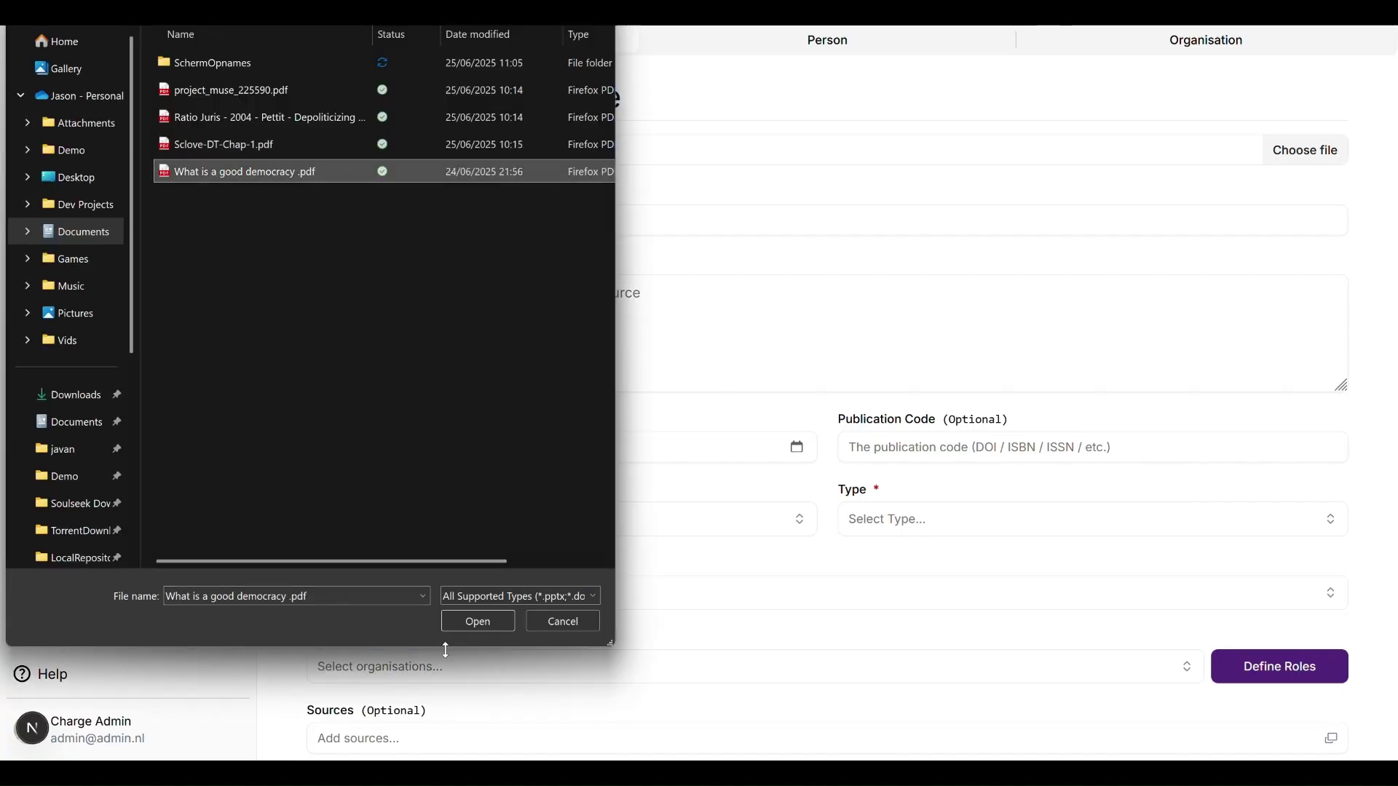
pyautogui.click(465, 624)
pyautogui.click(519, 221)
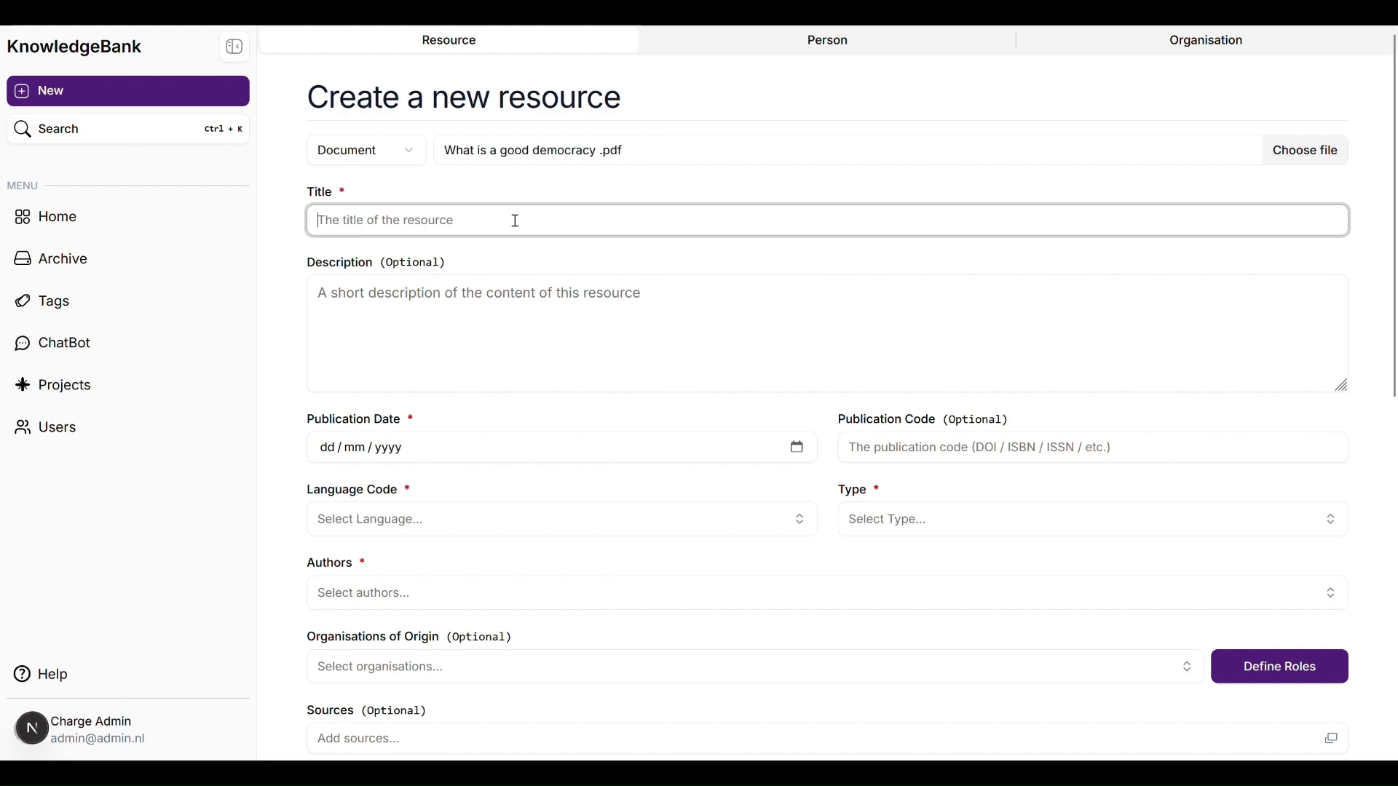
pyautogui.write('What is a')
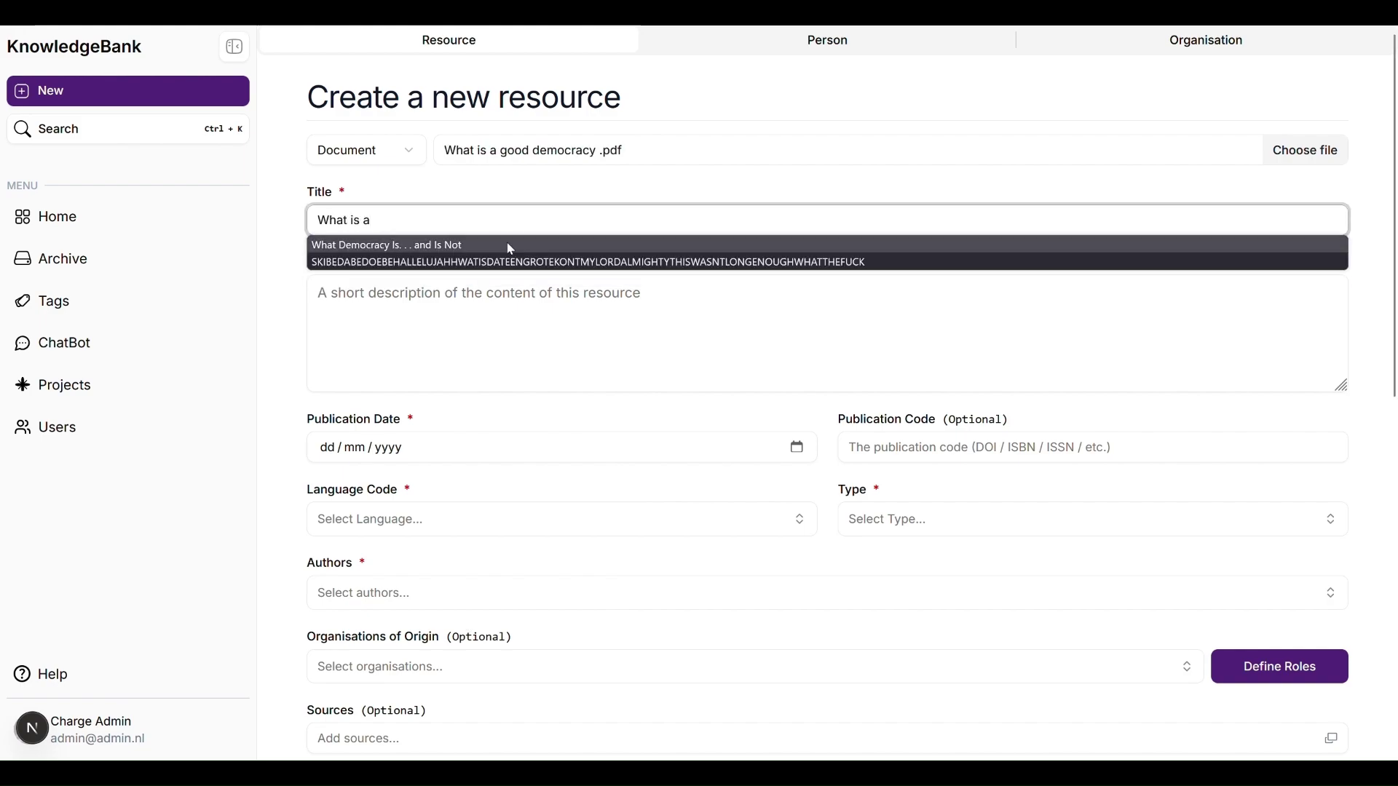
pyautogui.write(' good democrac')
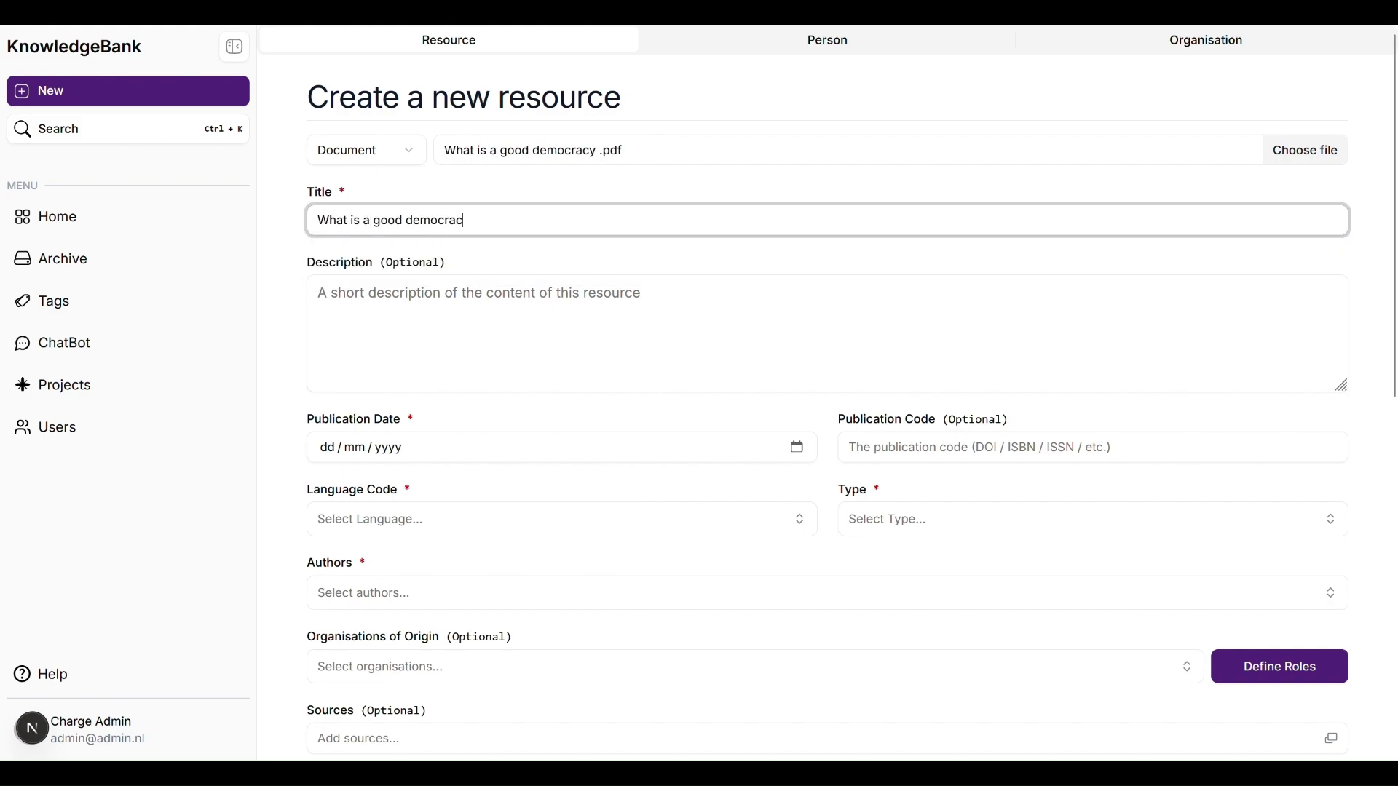
pyautogui.write('y?')
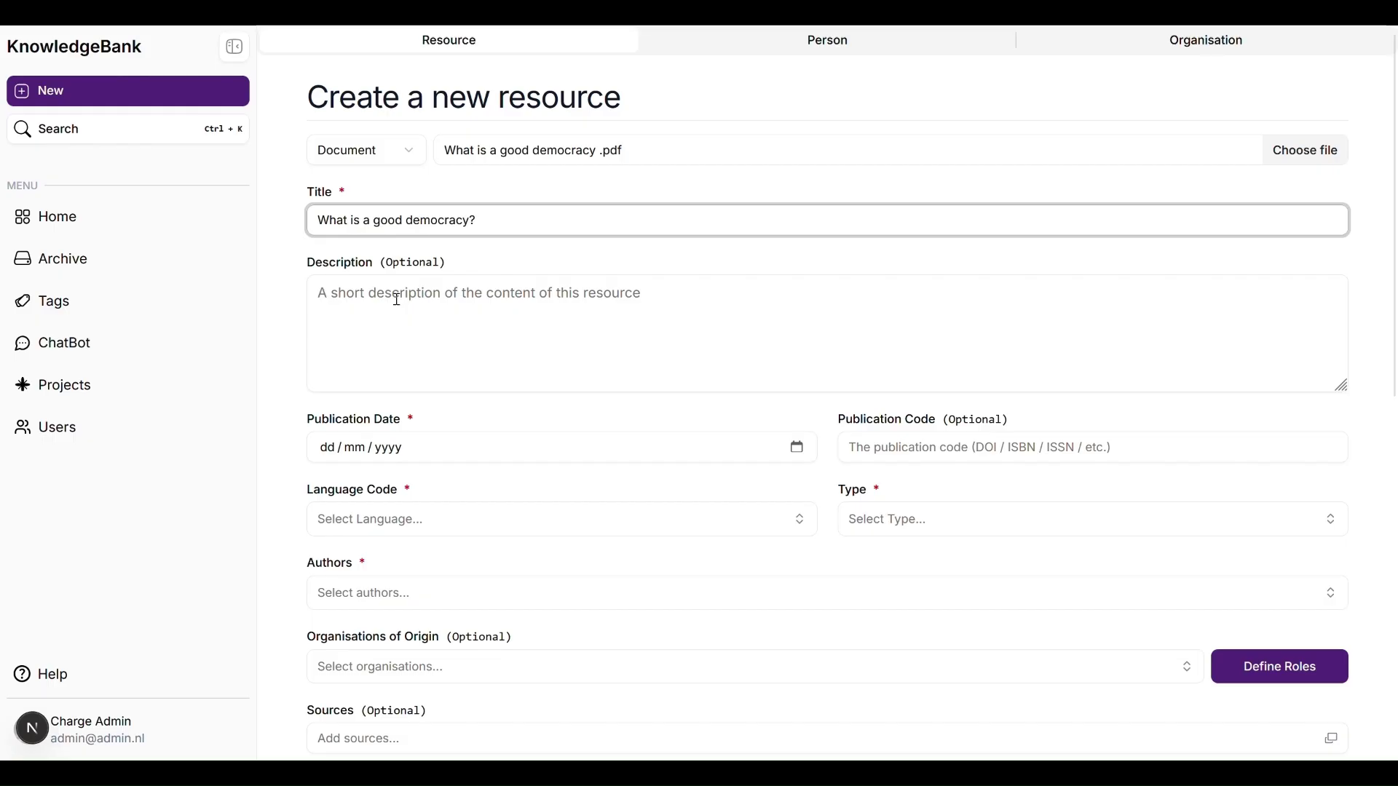
pyautogui.click(326, 449)
pyautogui.write('24 / ')
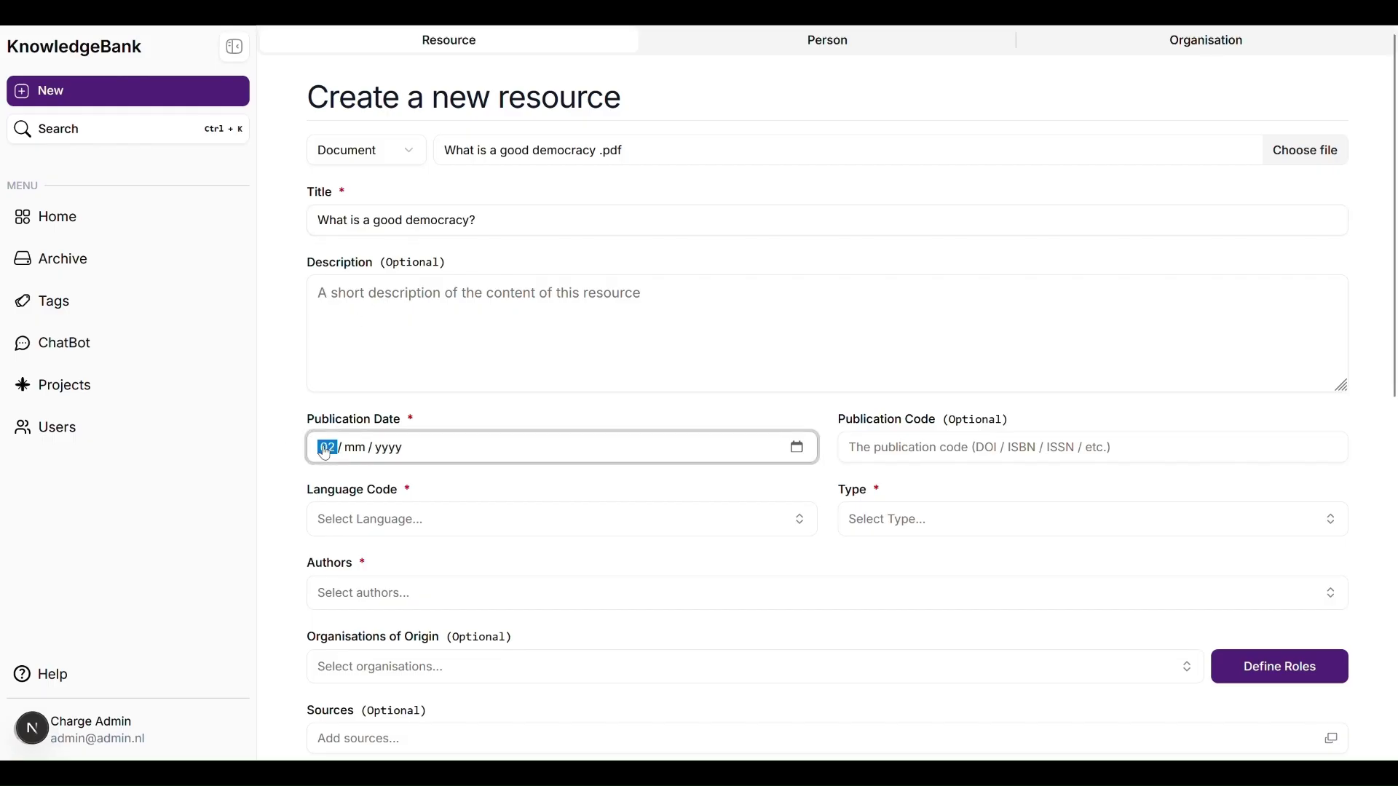
pyautogui.write('01 / 200')
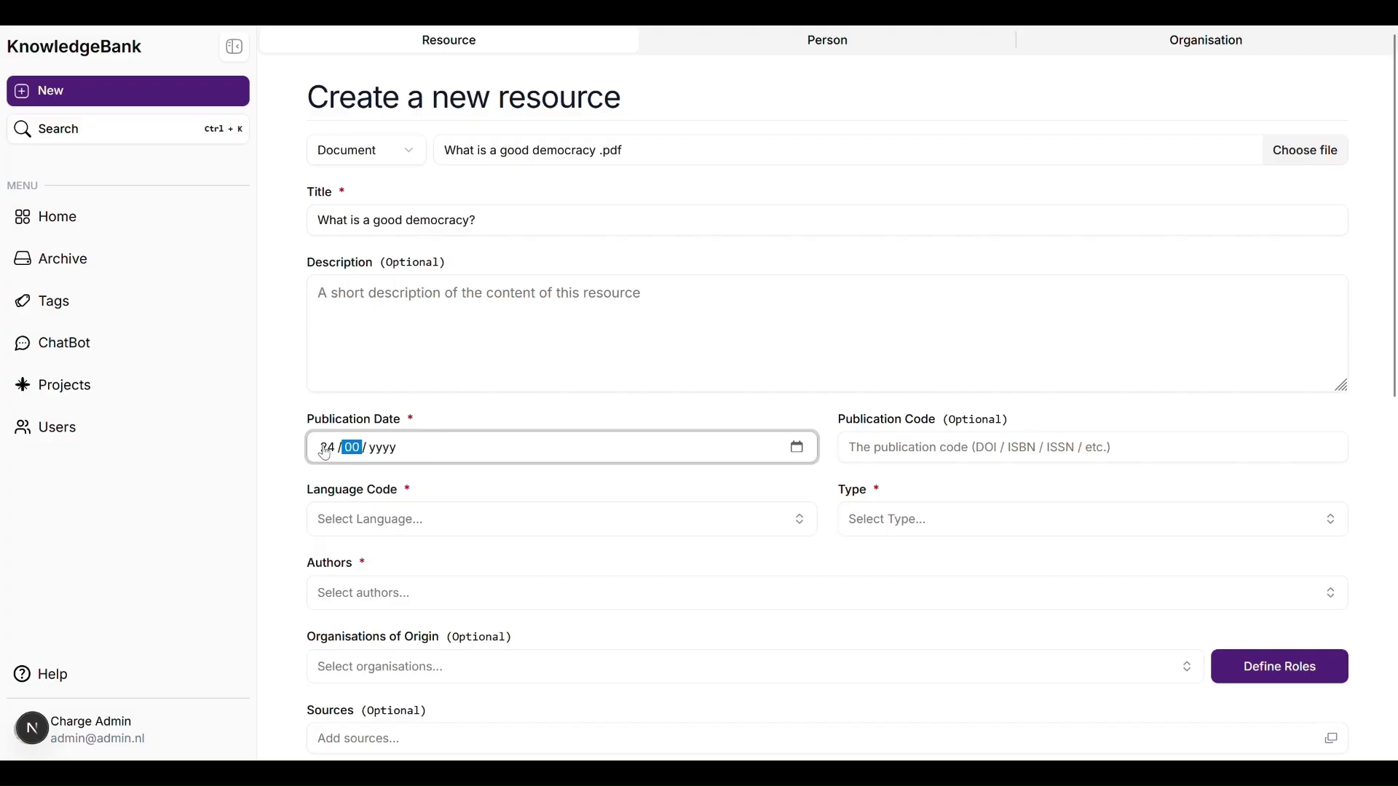
pyautogui.write('7')
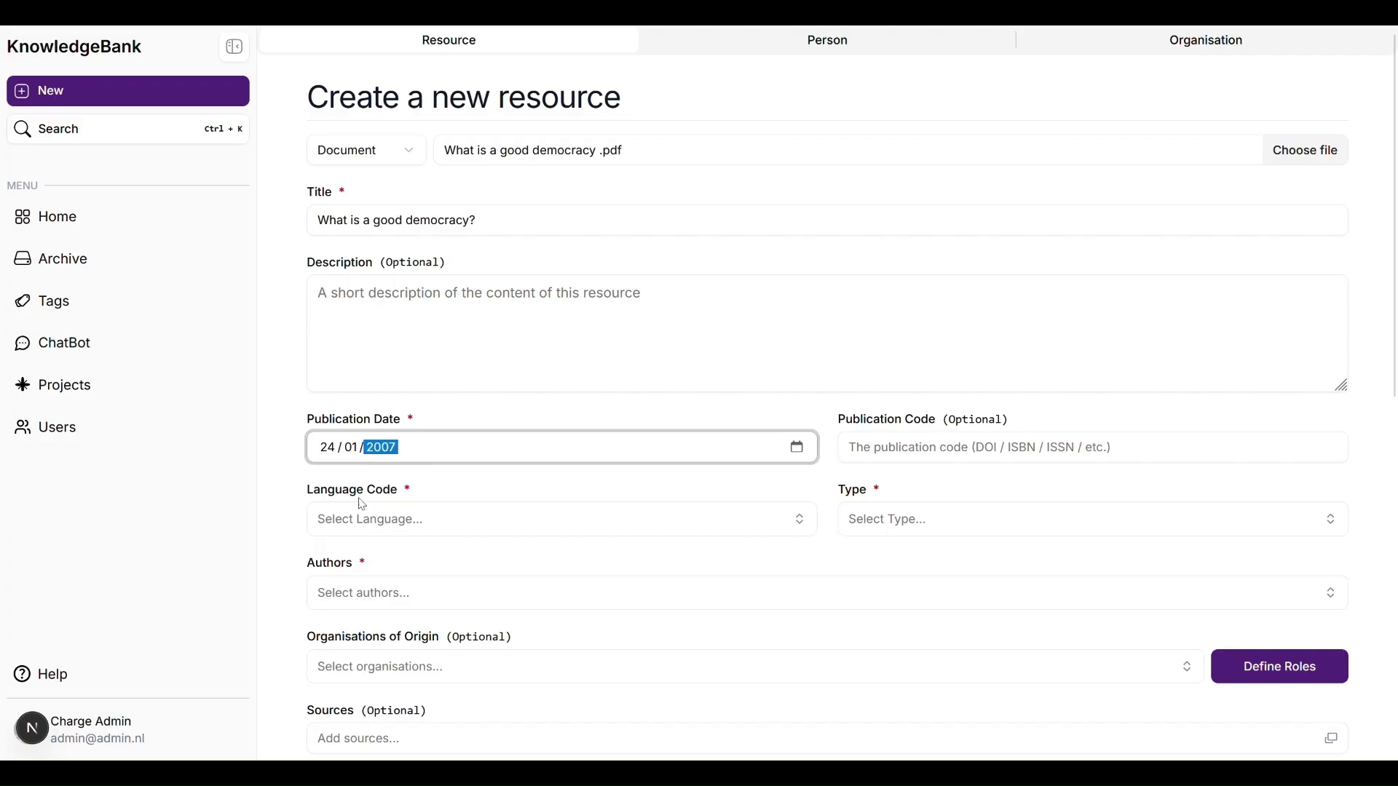
# Step: Set the resource language to English and its type to Scientific Article
pyautogui.click(371, 521)
pyautogui.write('e')
pyautogui.click(555, 260)
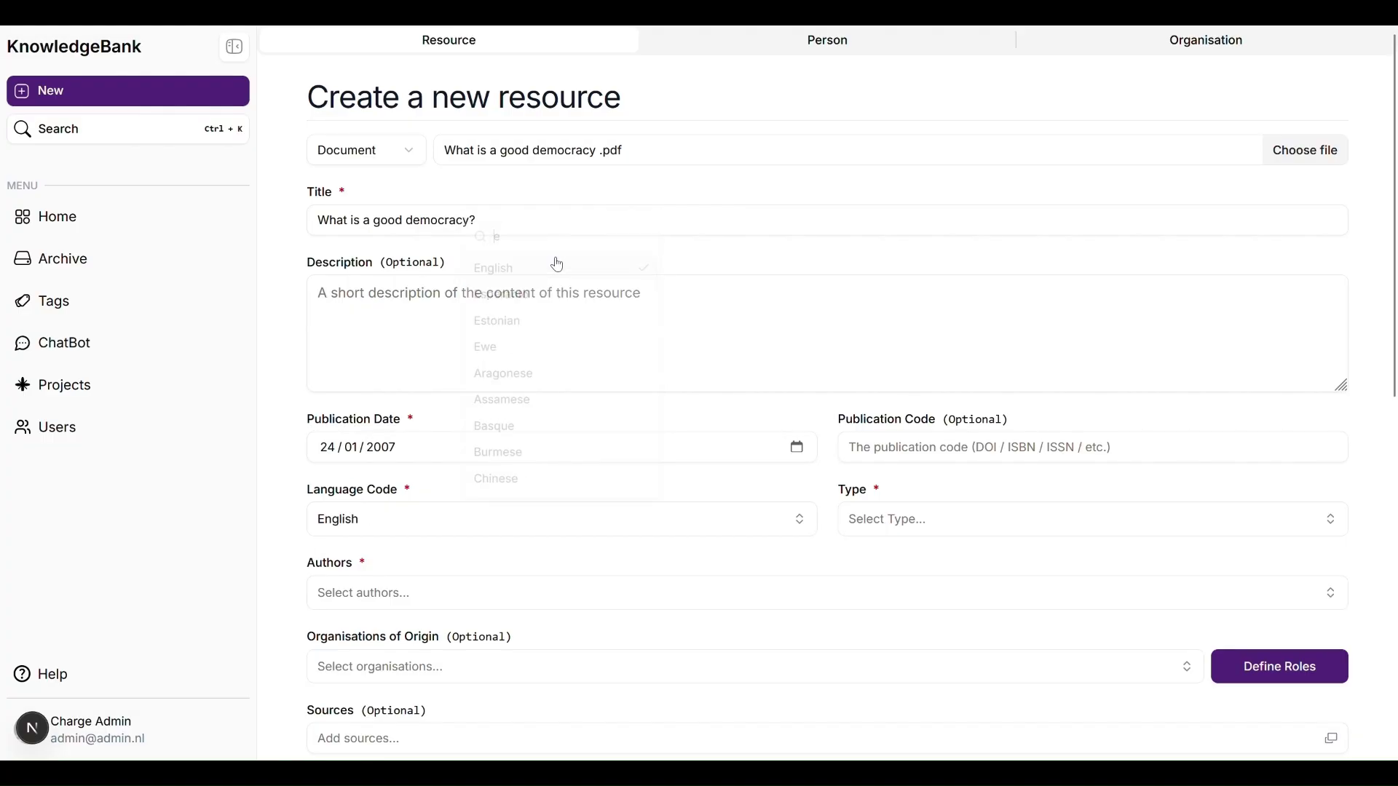
pyautogui.scroll(-3, 877, 415)
pyautogui.click(906, 418)
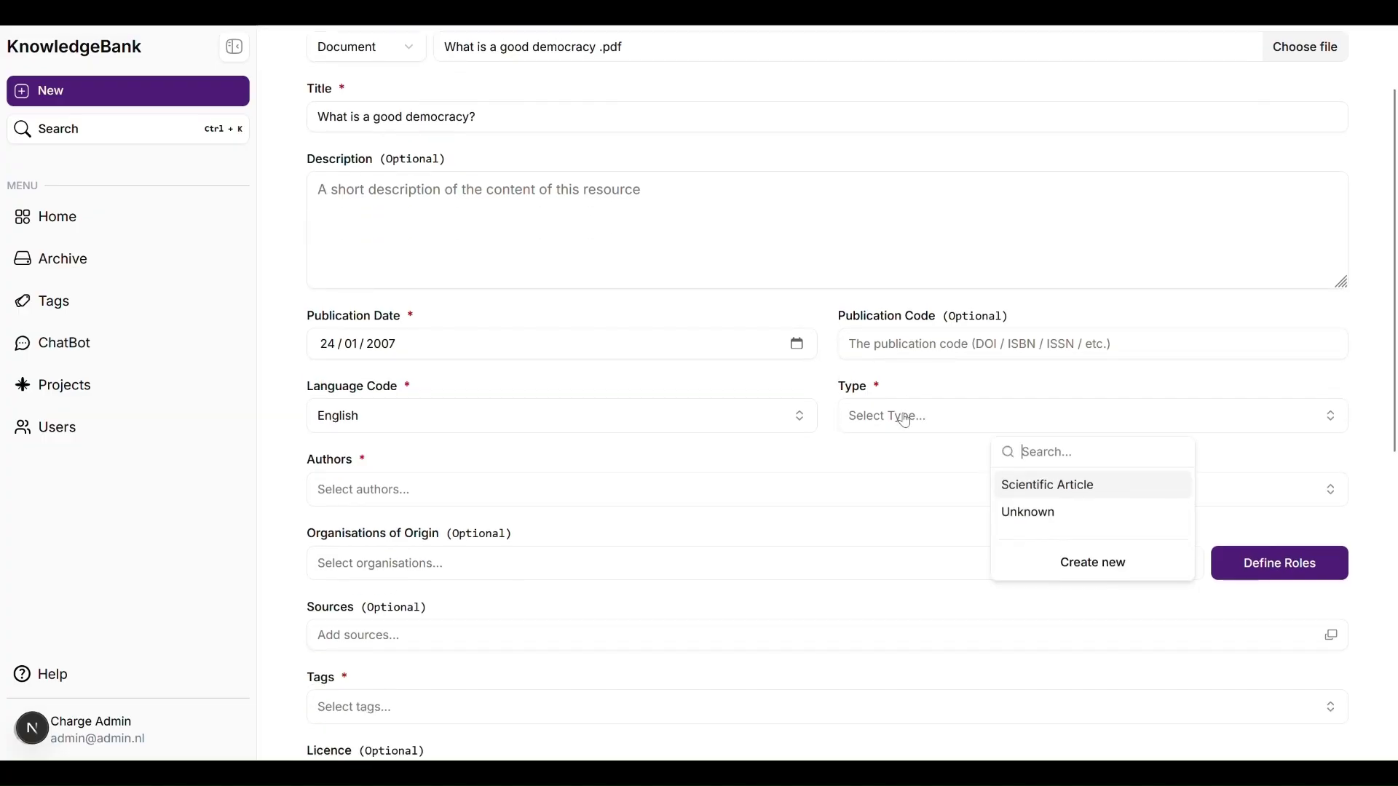
pyautogui.click(1043, 485)
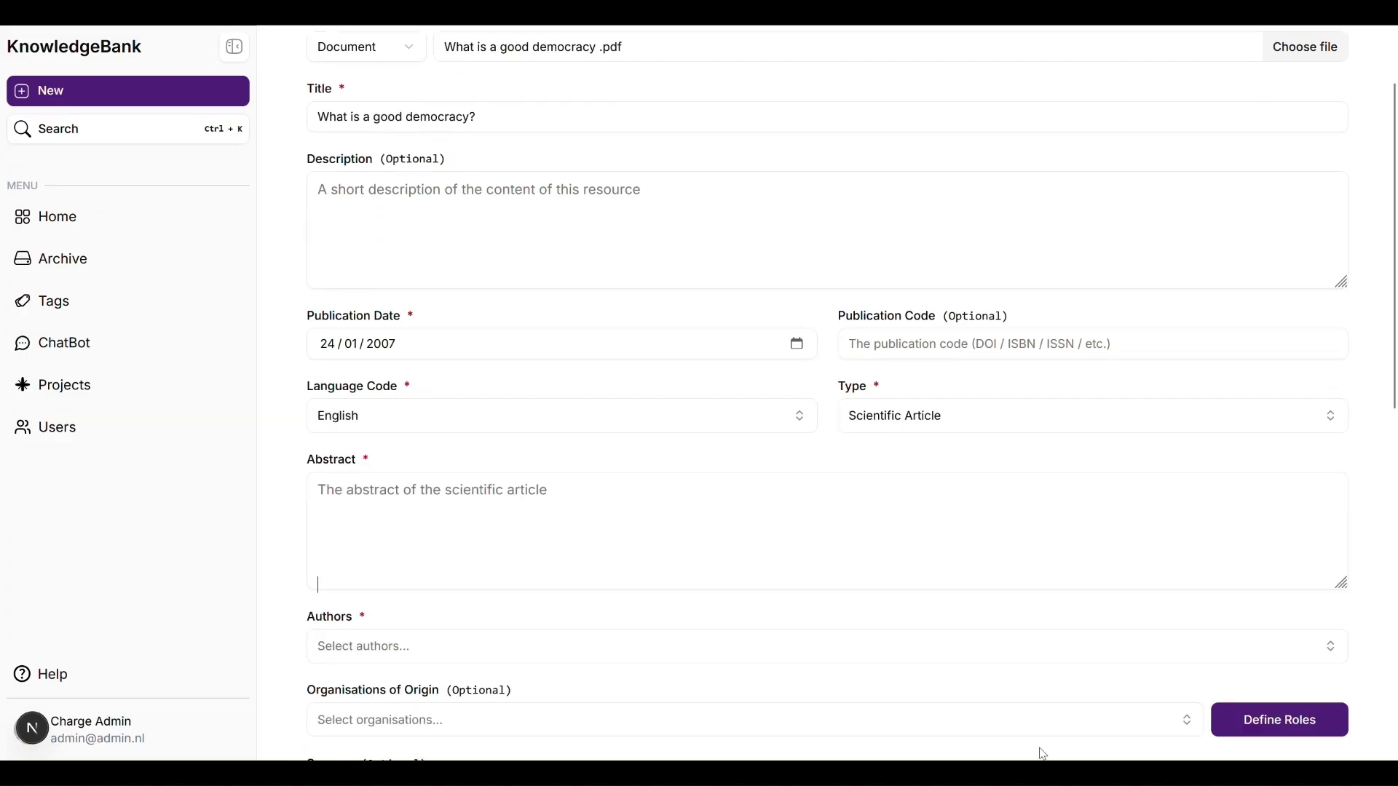
pyautogui.hotkey('alt', 'Tab')
# Step: Move the abstract paragraph from Notepad into the resource form's Abstract field
pyautogui.moveTo(288, 206); pyautogui.dragTo(80, 28)
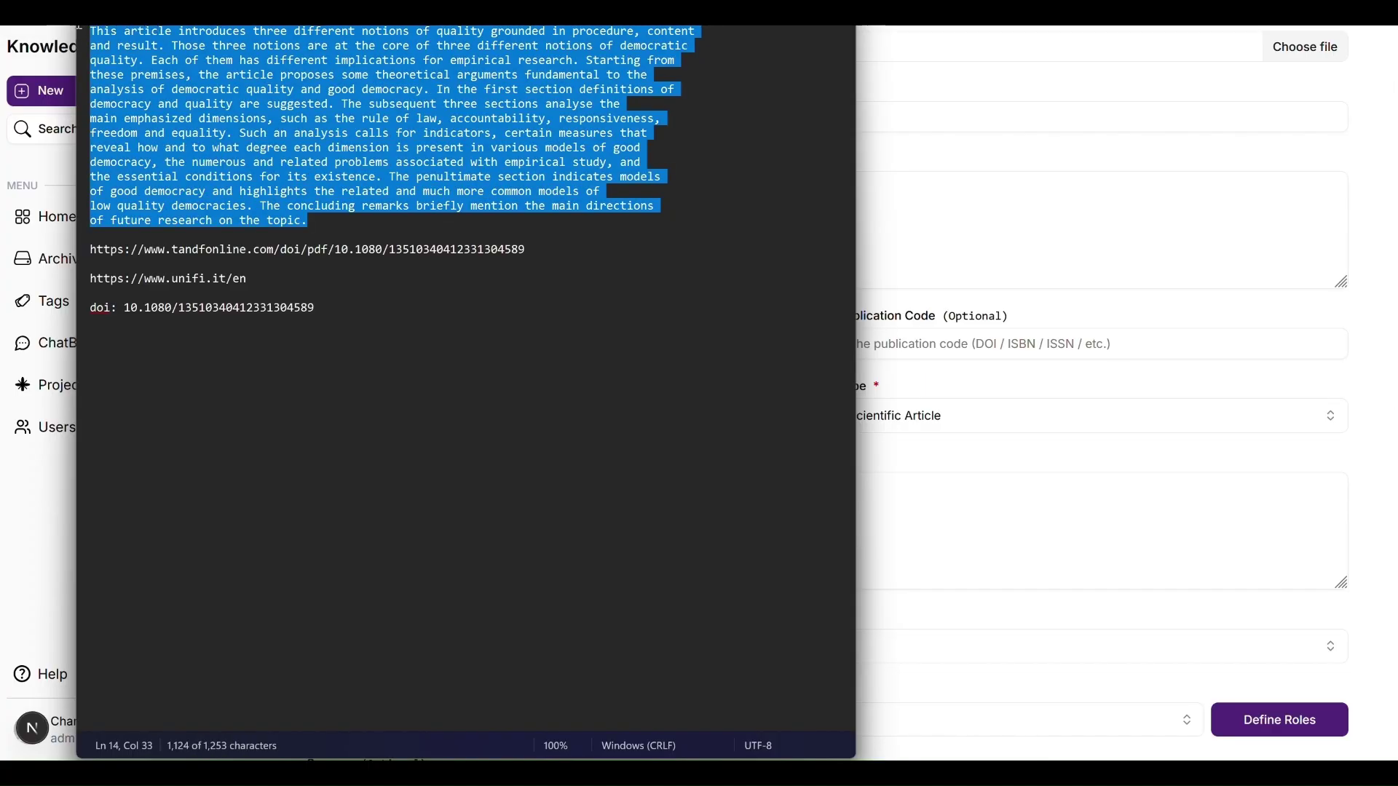
pyautogui.hotkey('ctrl', 'x')
pyautogui.click(963, 251)
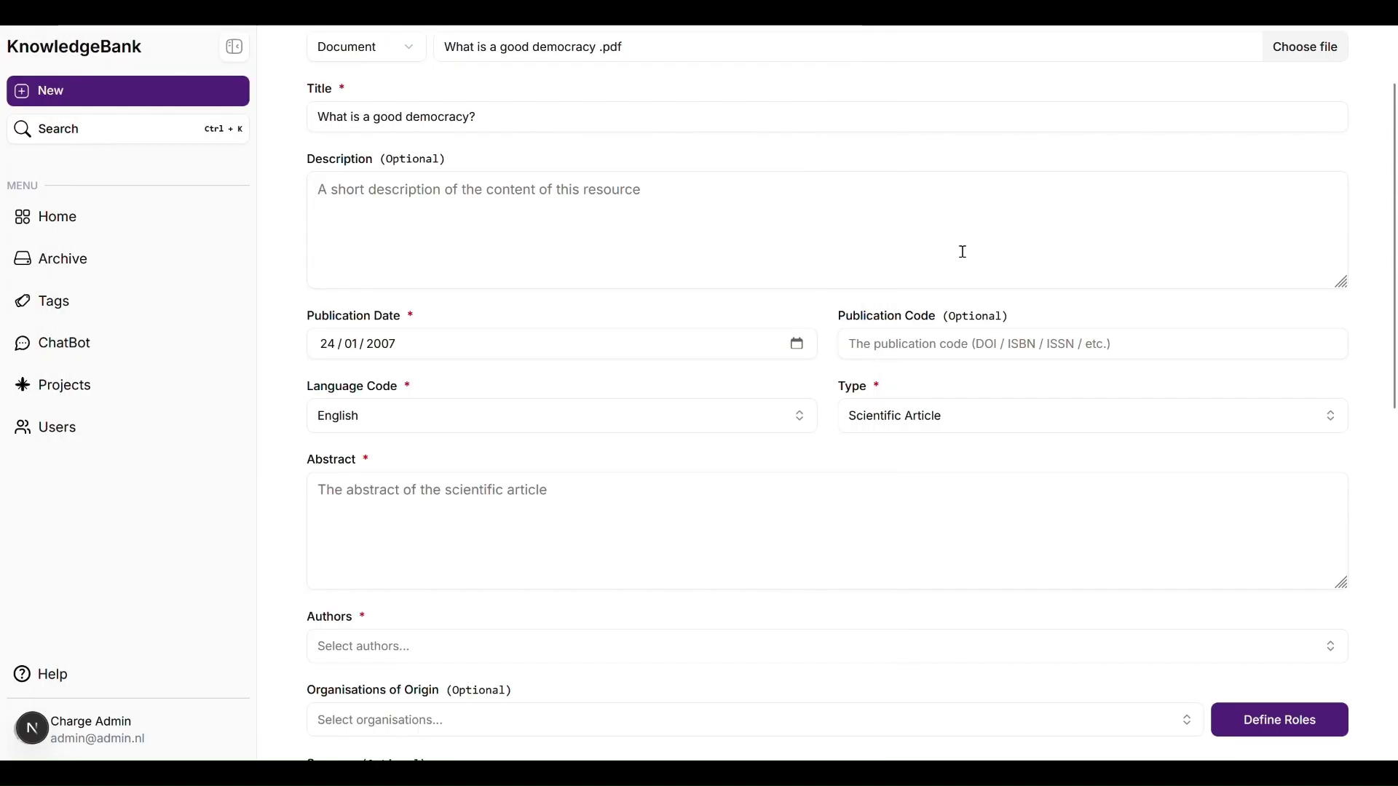
pyautogui.click(670, 483)
pyautogui.hotkey('ctrl', 'v')
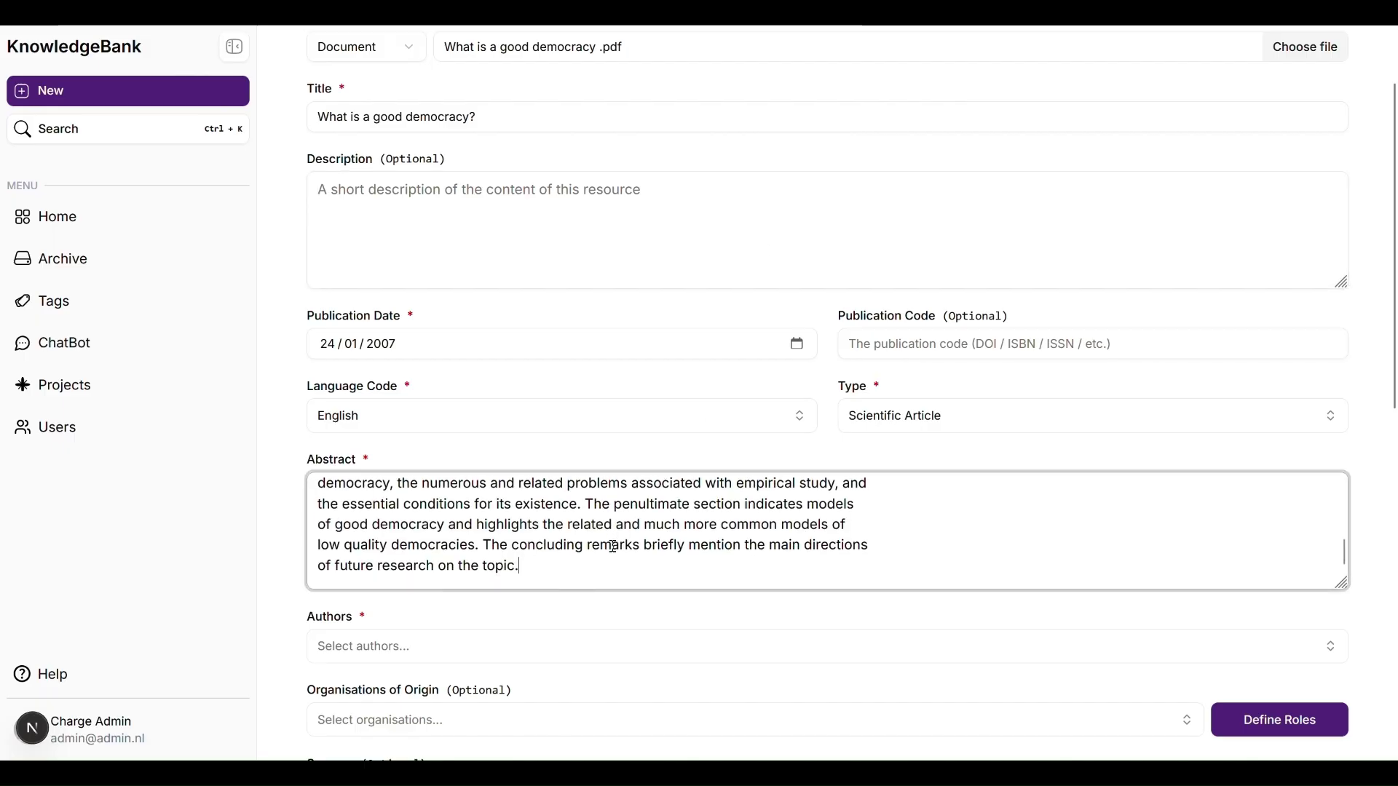
pyautogui.scroll(-1, 578, 590)
pyautogui.scroll(-2, 574, 605)
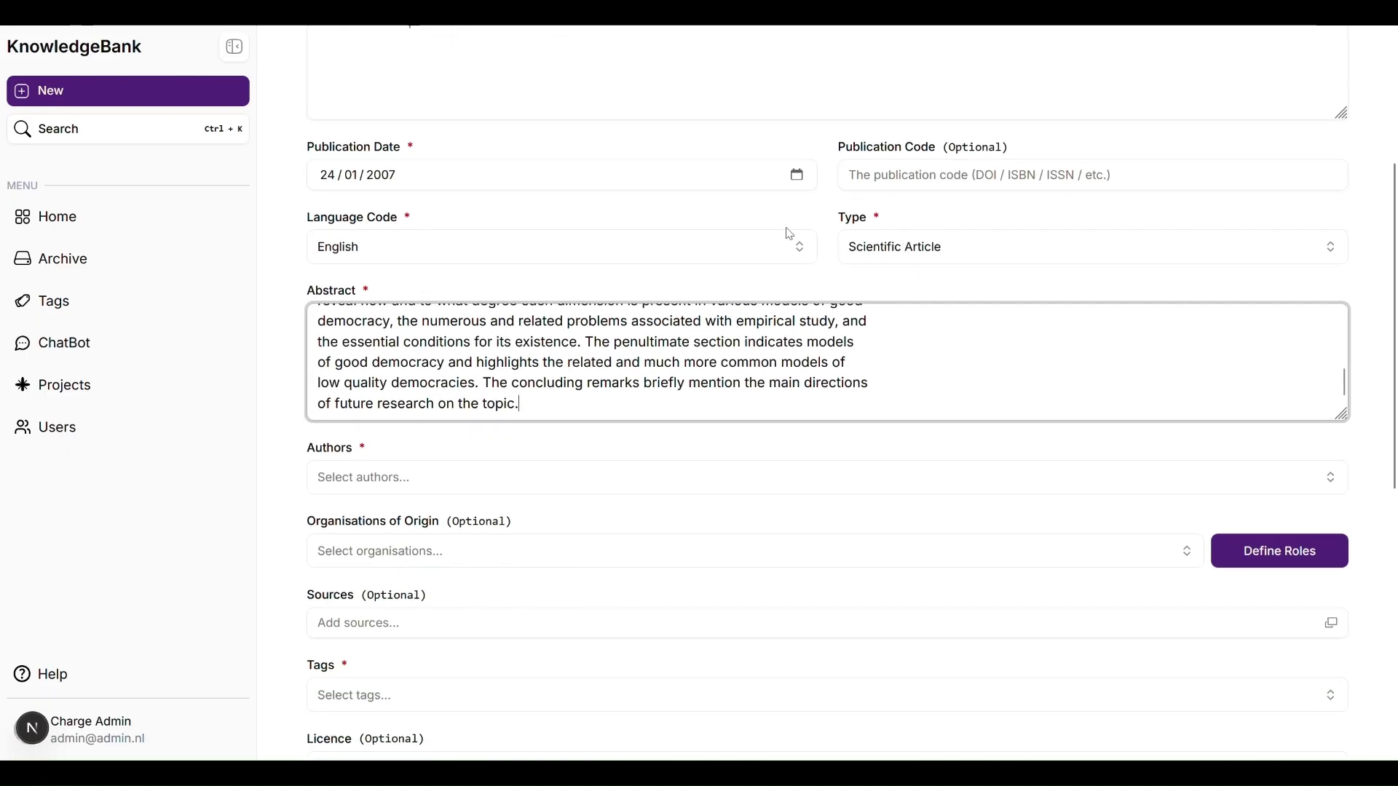
# Step: Search the authors list and, finding no match, create a new person author
pyautogui.click(372, 478)
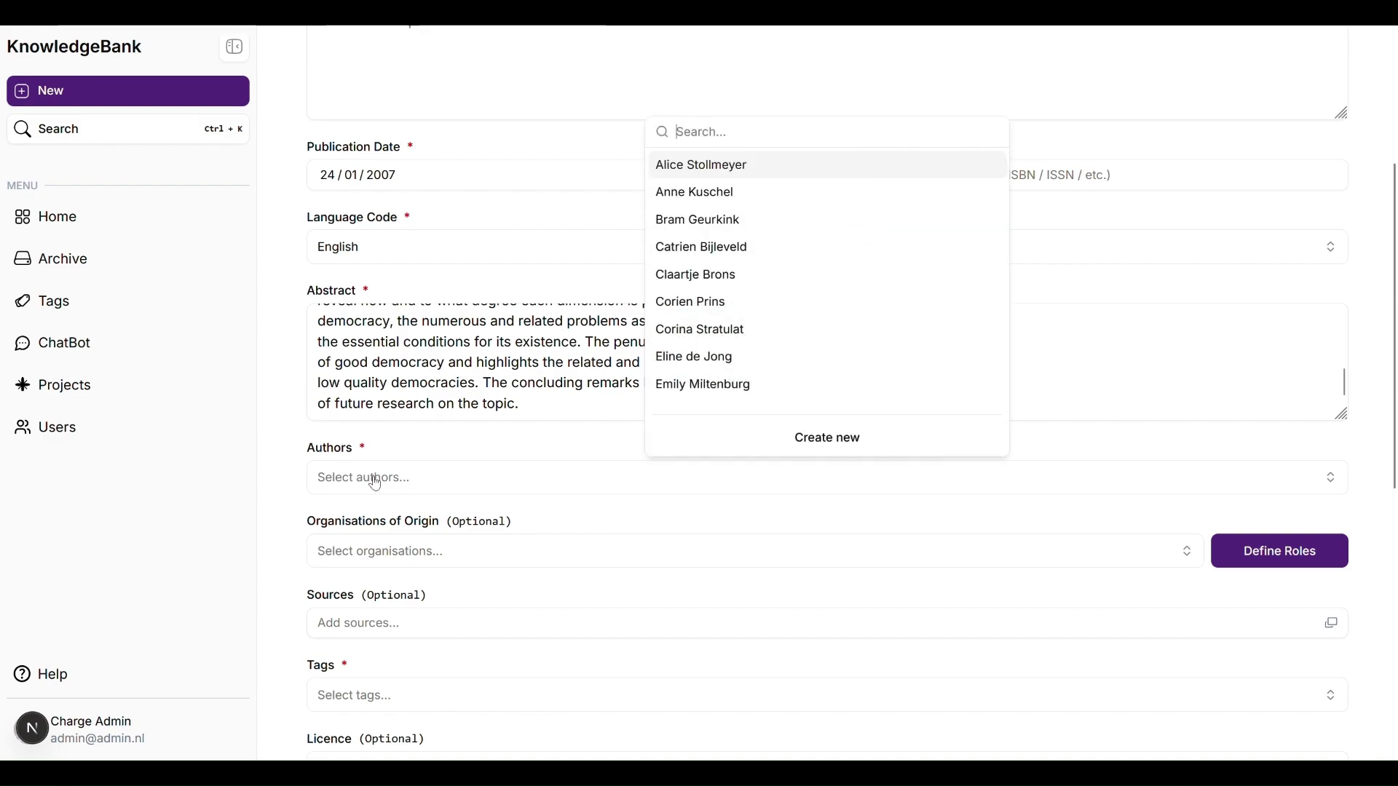
pyautogui.scroll(-4, 870, 344)
pyautogui.scroll(4, 870, 344)
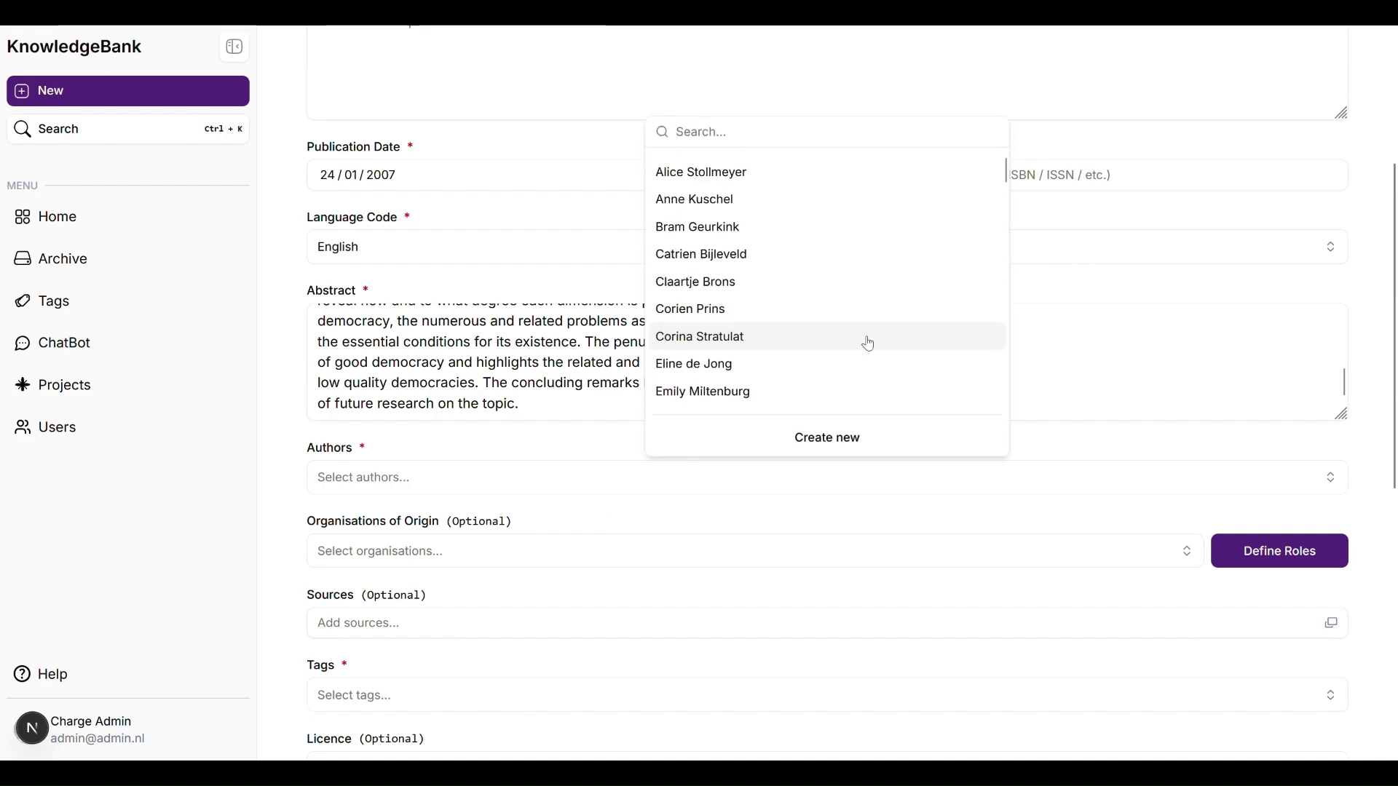
pyautogui.write('Le')
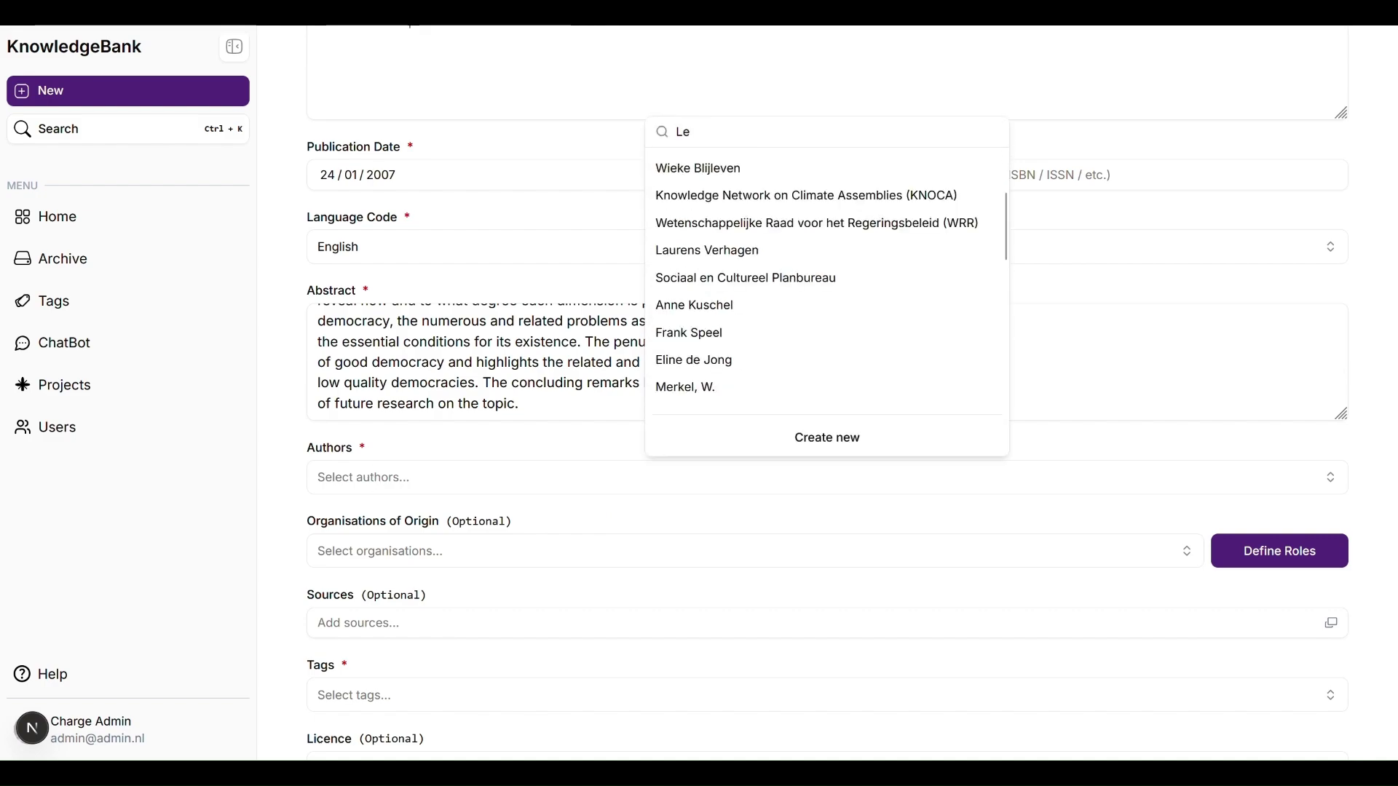
pyautogui.write('onard')
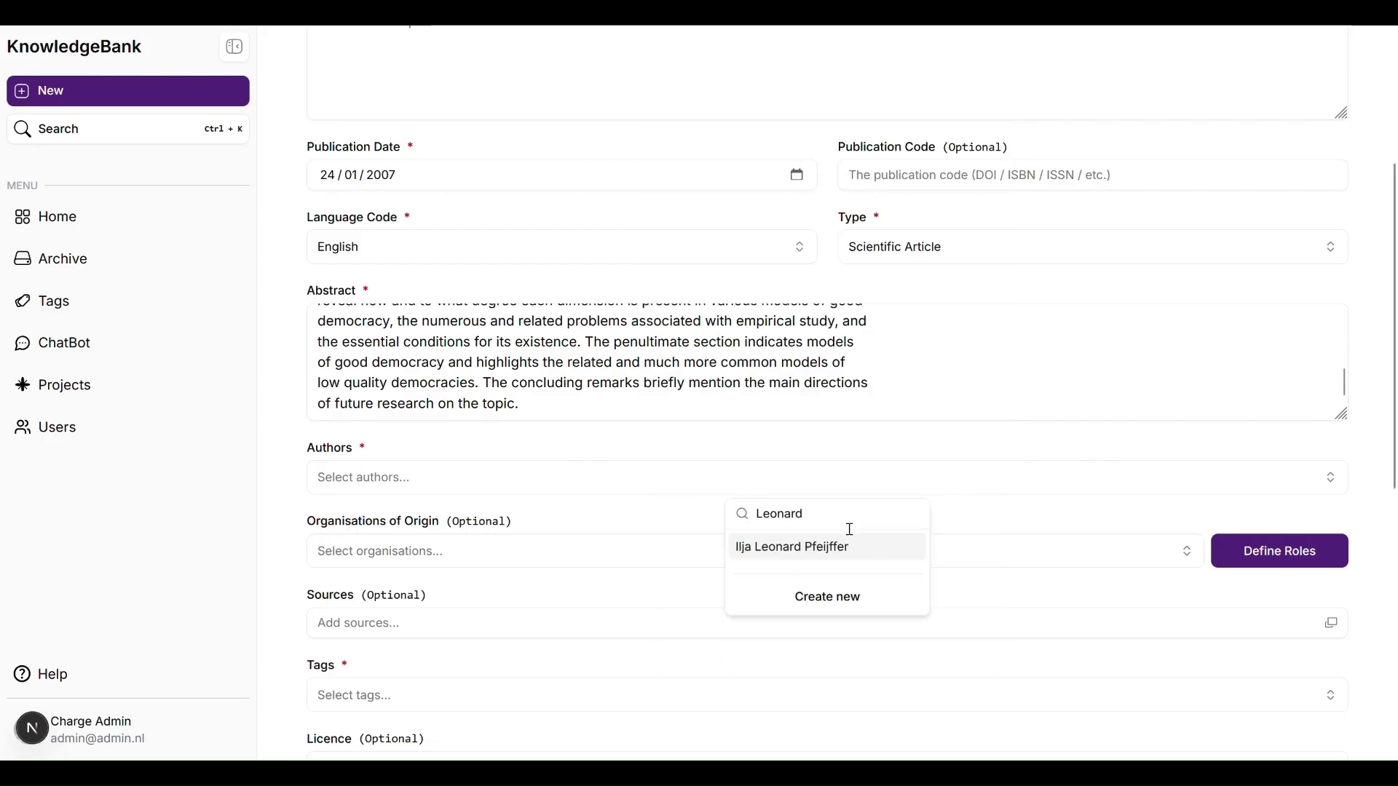
pyautogui.write('o')
pyautogui.click(794, 620)
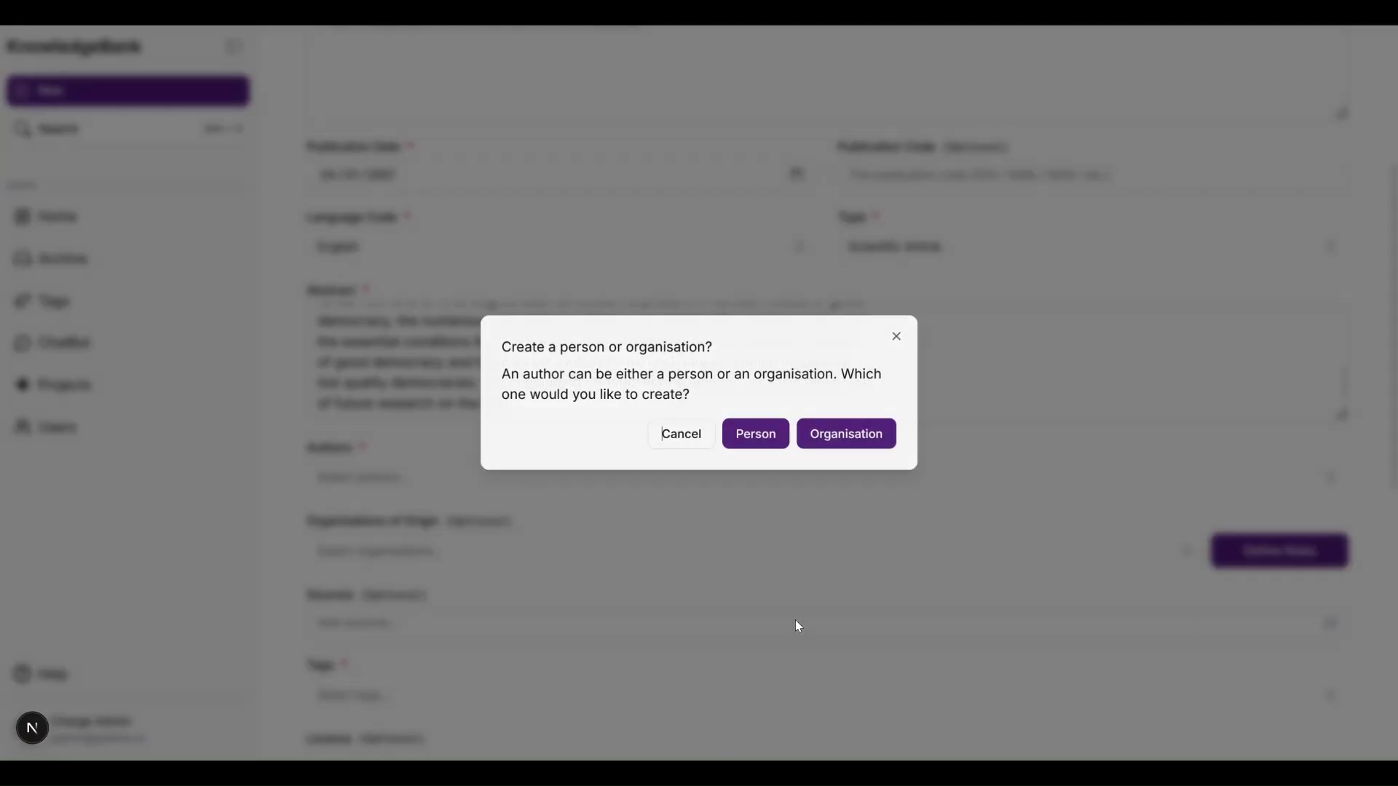
pyautogui.click(755, 434)
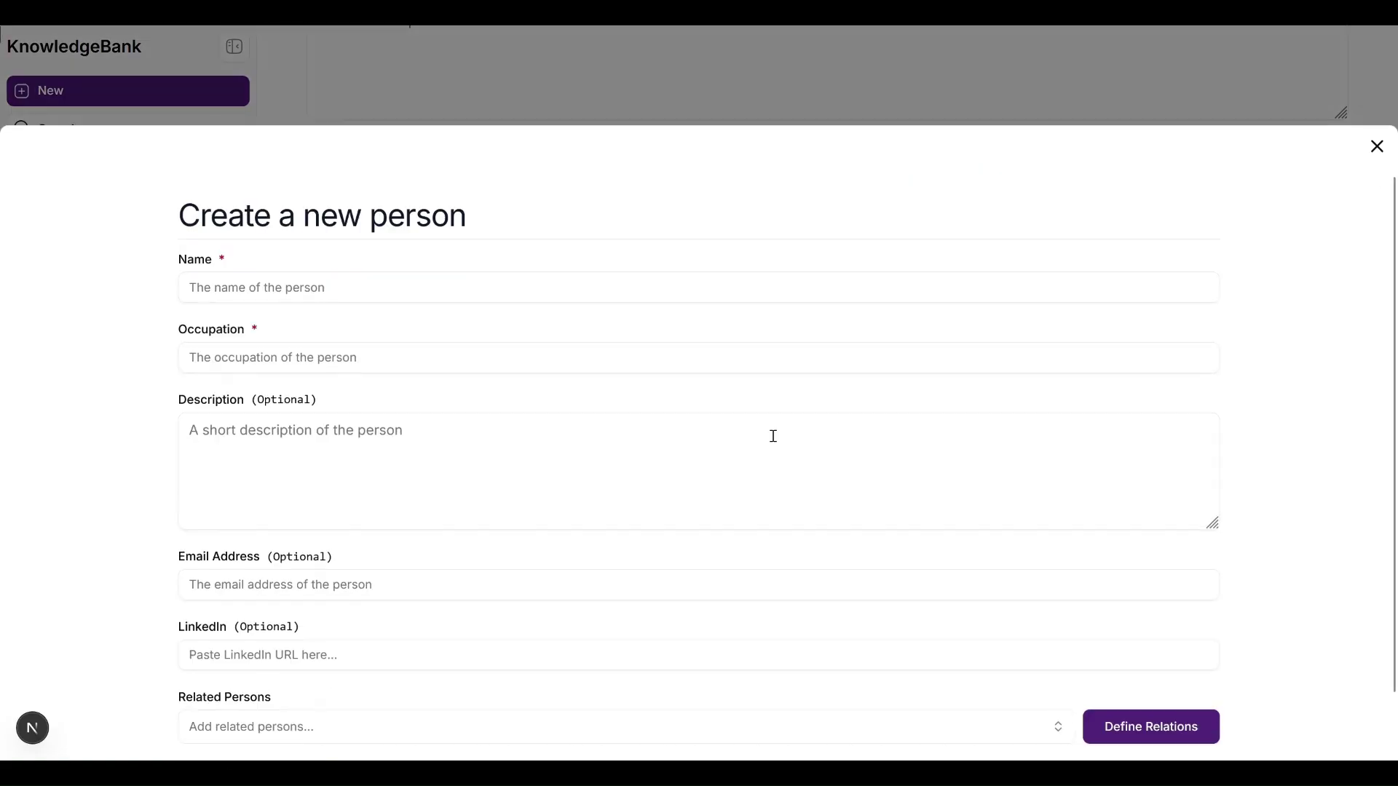
# Step: Enter the author's name and occupation 'Researcher at University of Florence', then start a new related organisation
pyautogui.click(390, 261)
pyautogui.write('Leonardo')
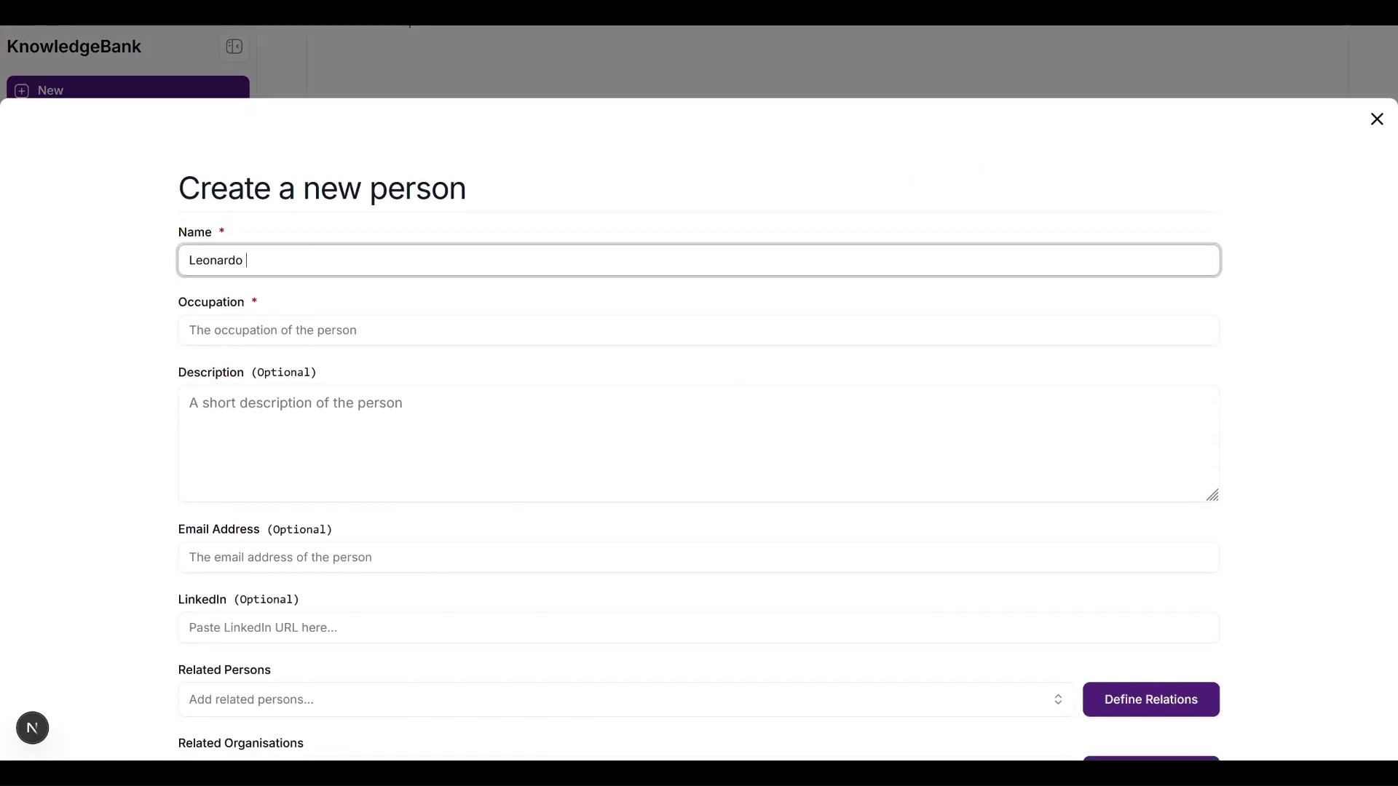
pyautogui.write(' Morlino')
pyautogui.click(261, 321)
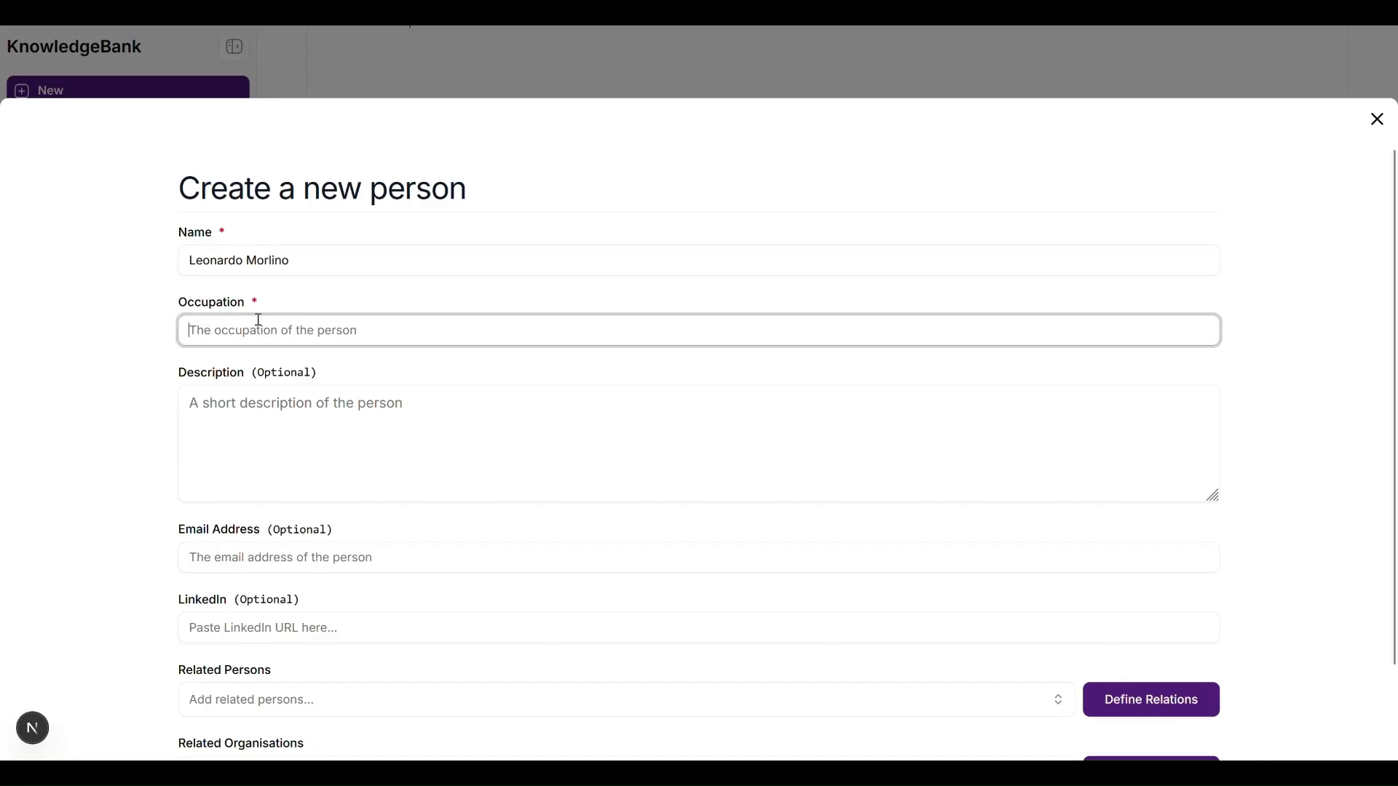
pyautogui.write('Researcher a')
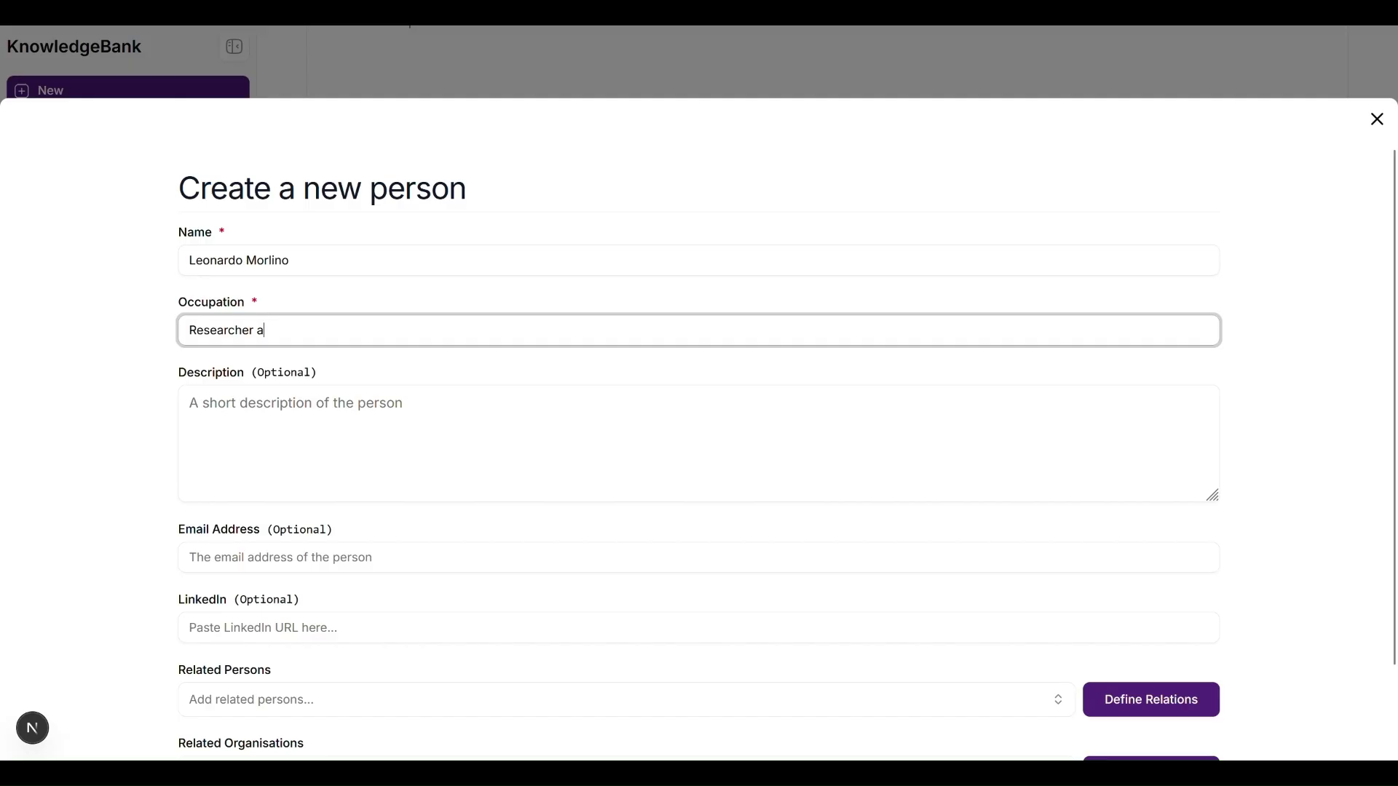
pyautogui.write('t U')
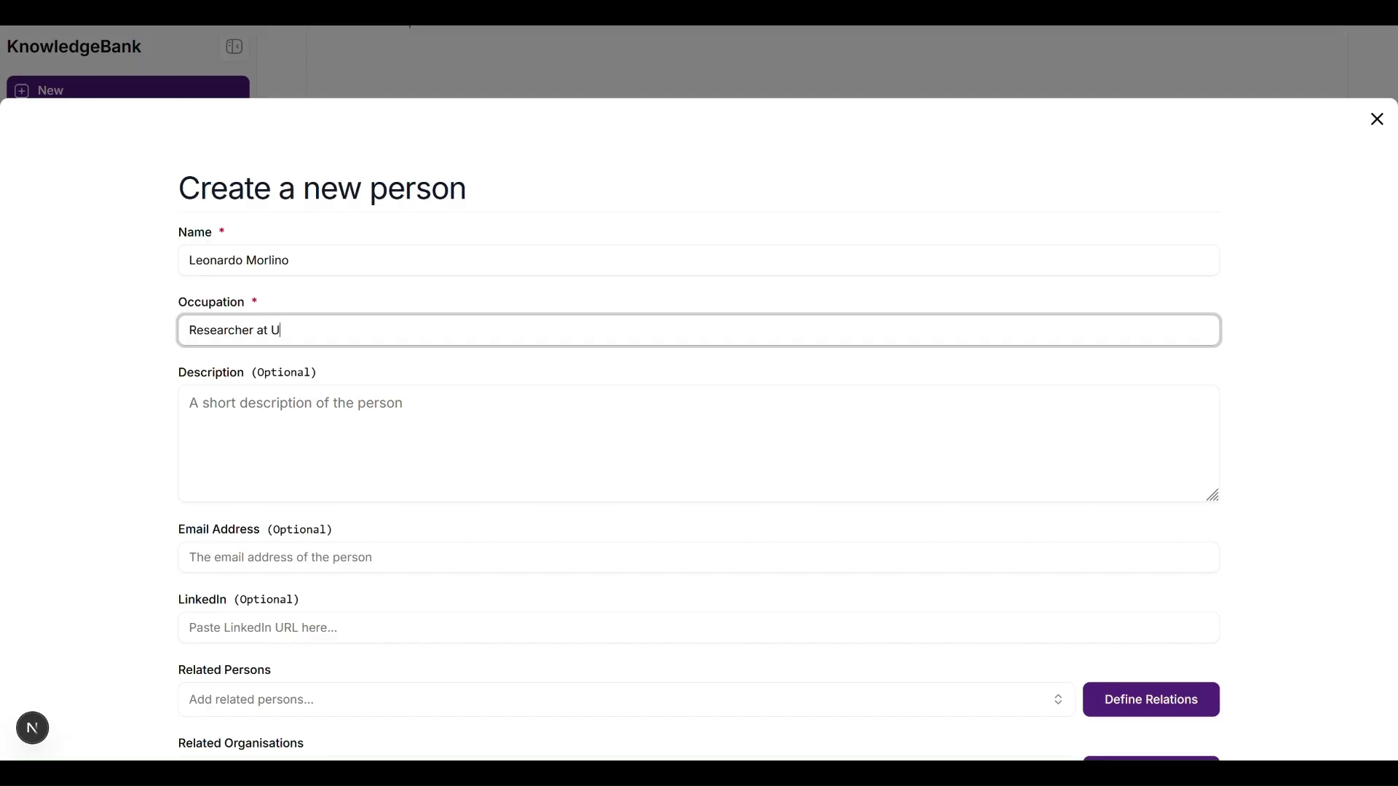
pyautogui.write('niversti')
pyautogui.write('y of Florence')
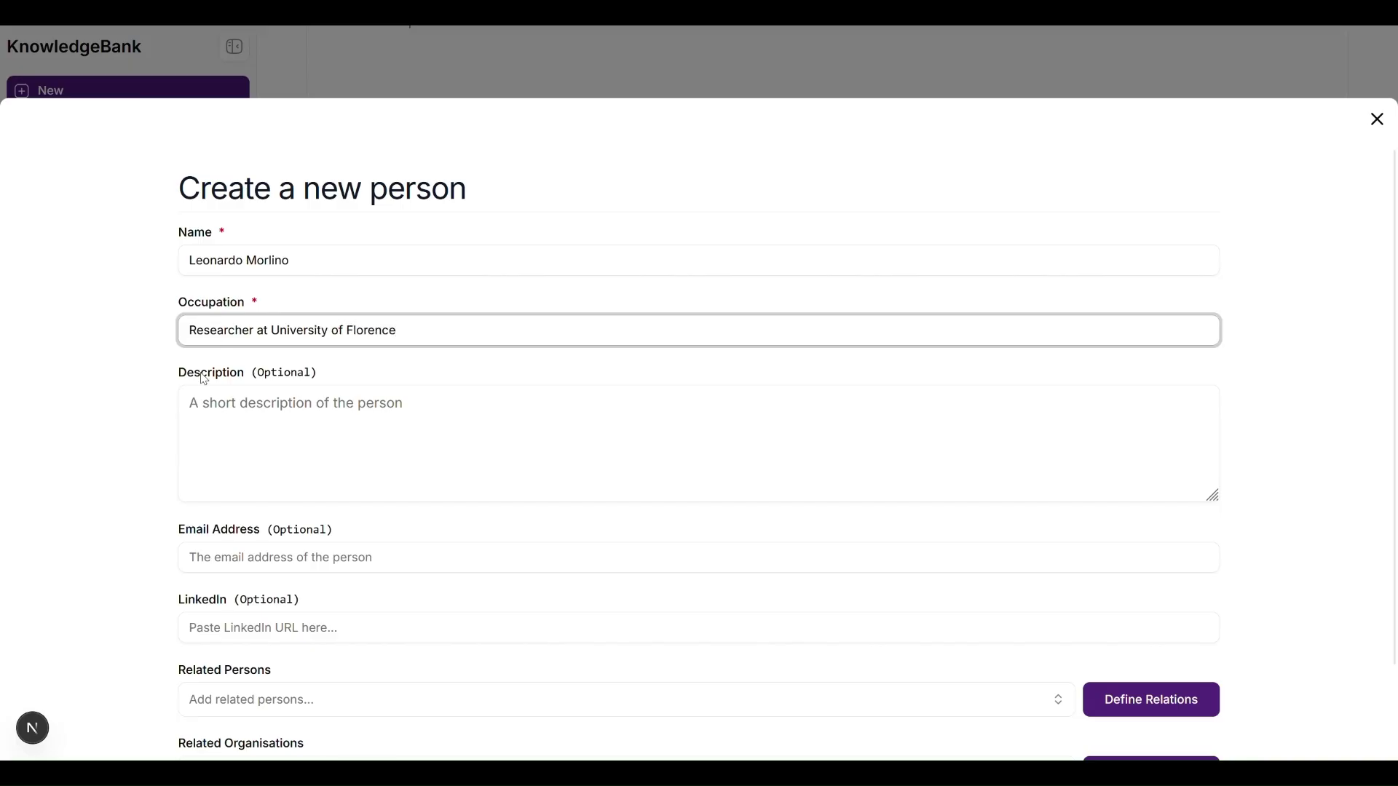
pyautogui.scroll(-2, 176, 417)
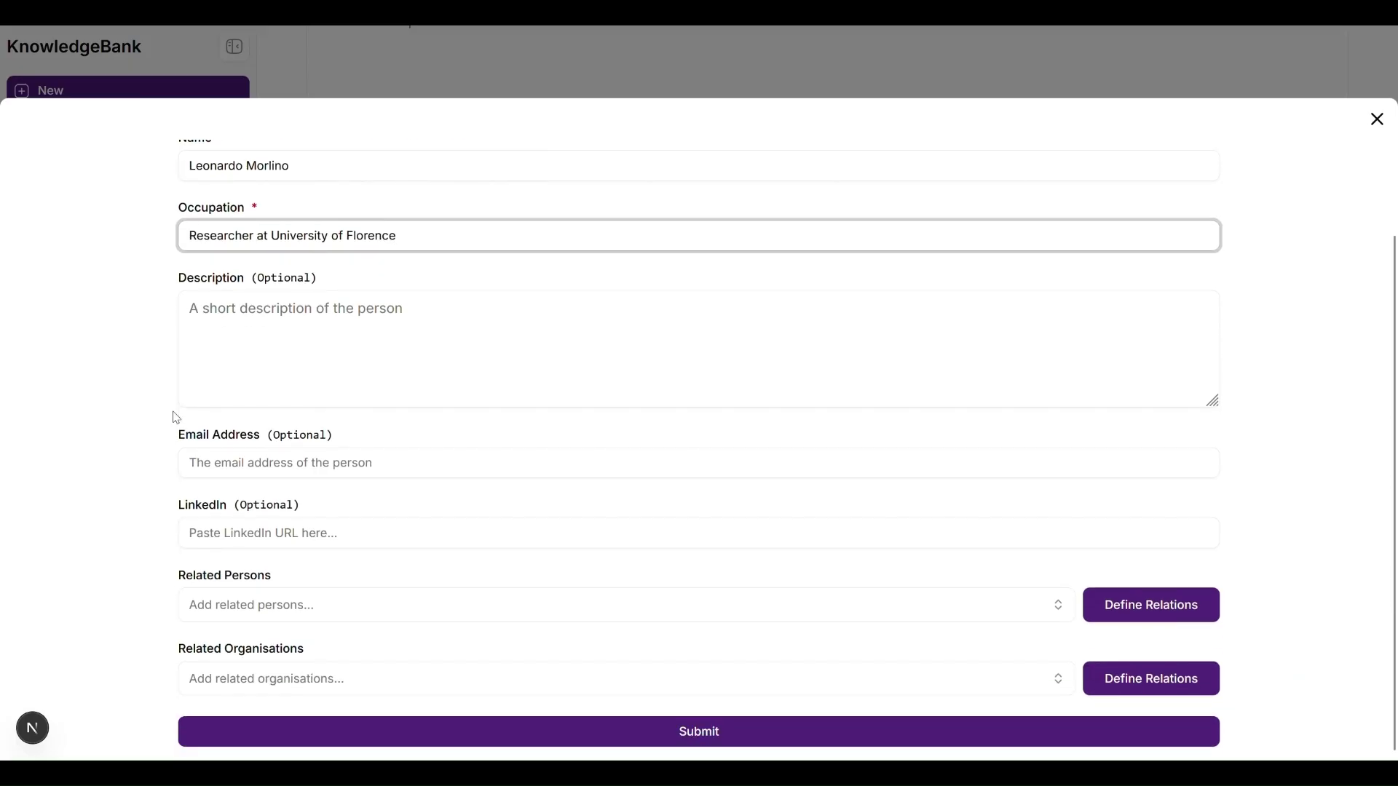
pyautogui.click(635, 679)
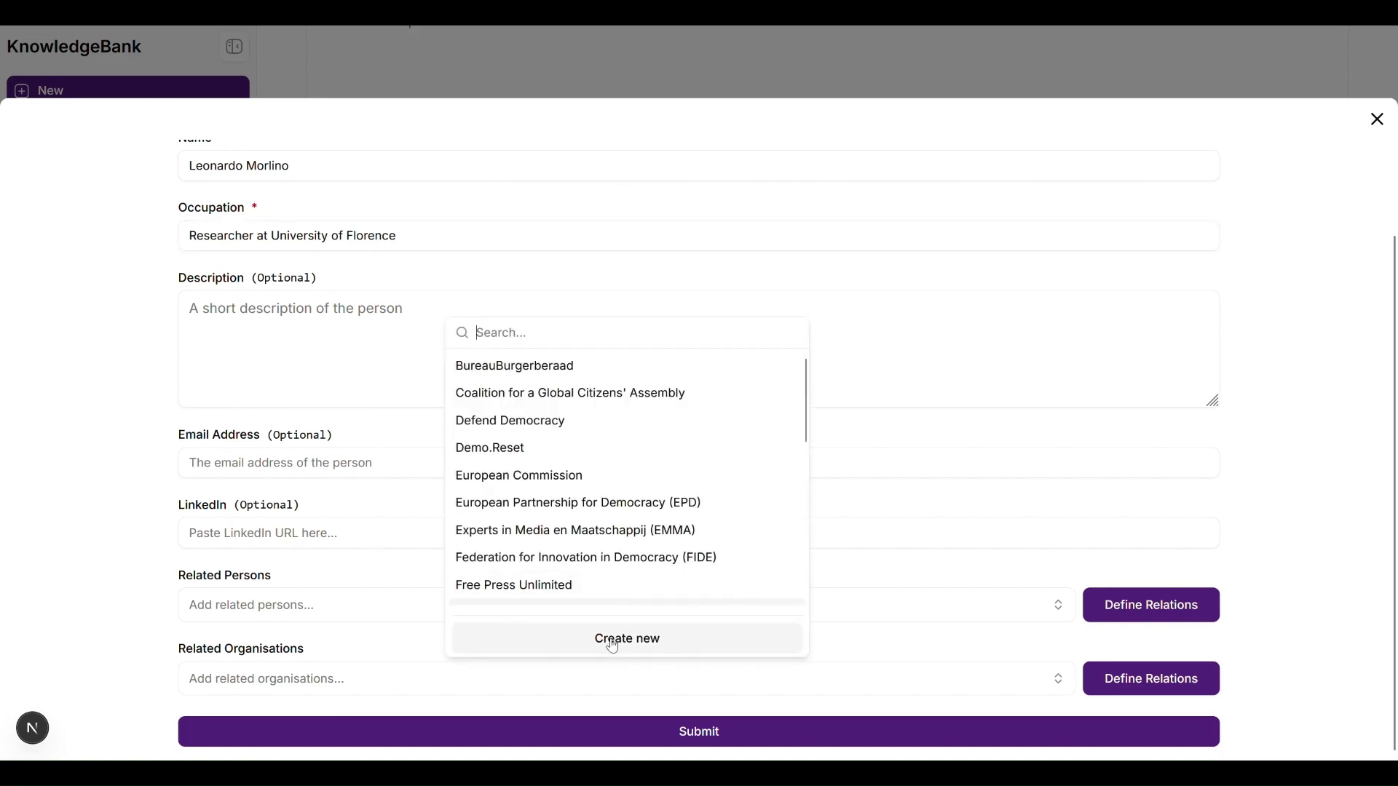
pyautogui.click(613, 646)
pyautogui.click(350, 309)
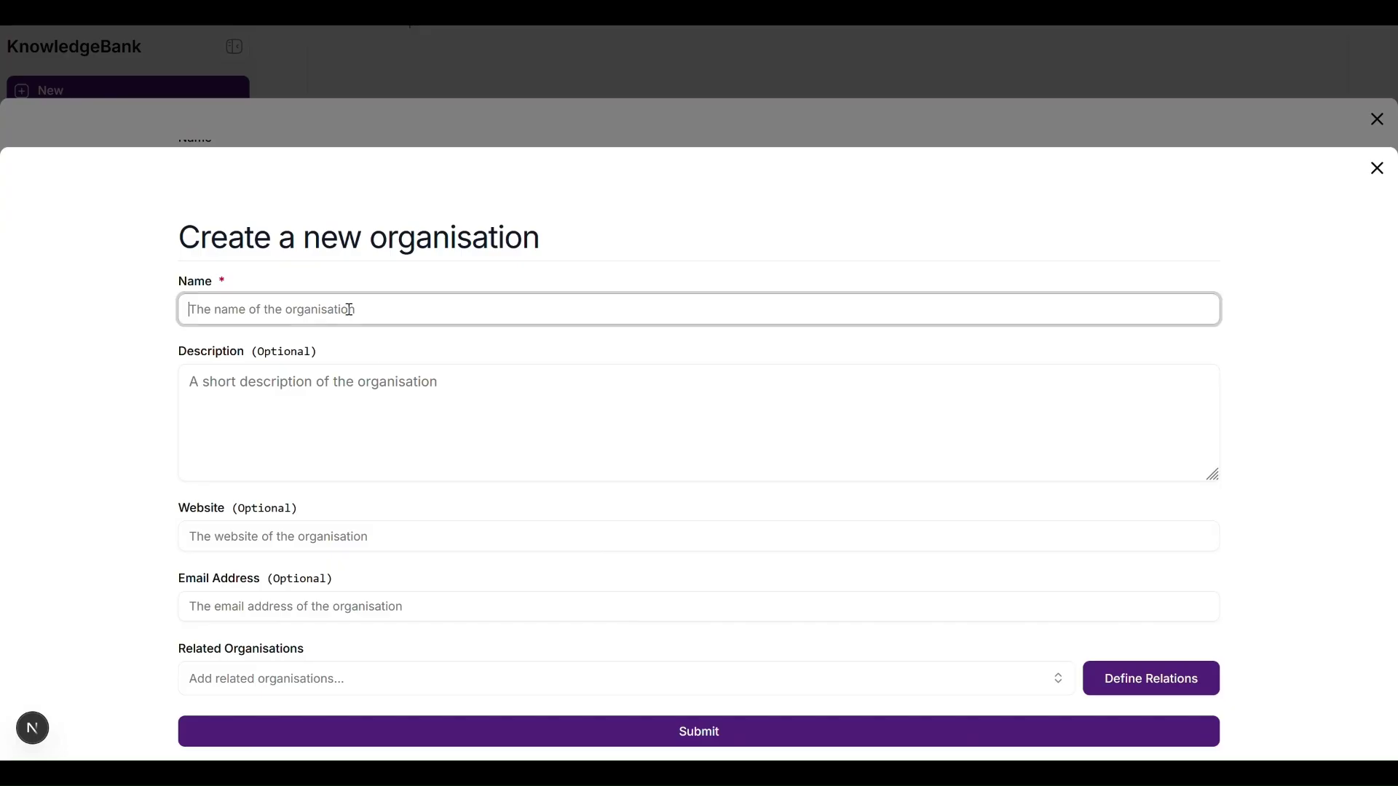
pyautogui.write('Univers')
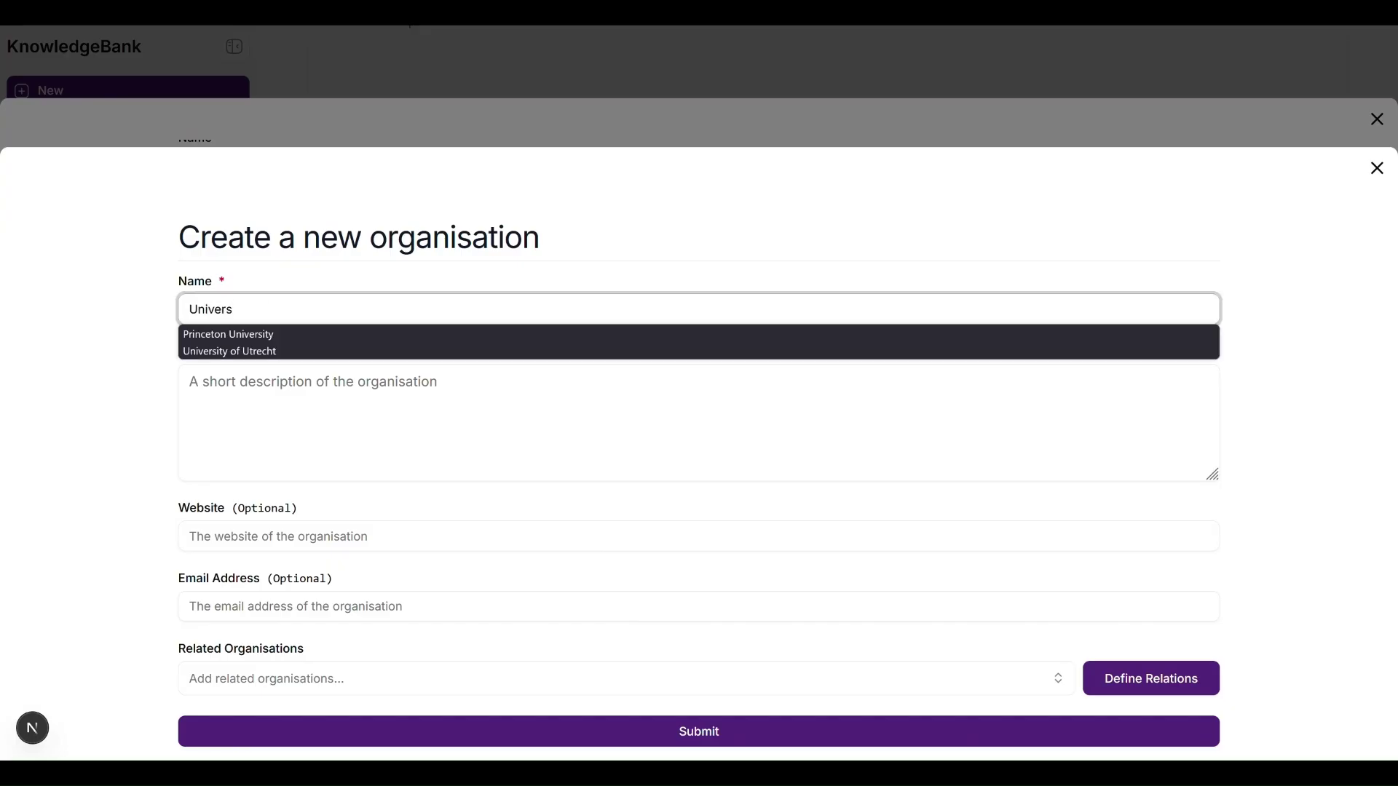
pyautogui.write('ity of Florence')
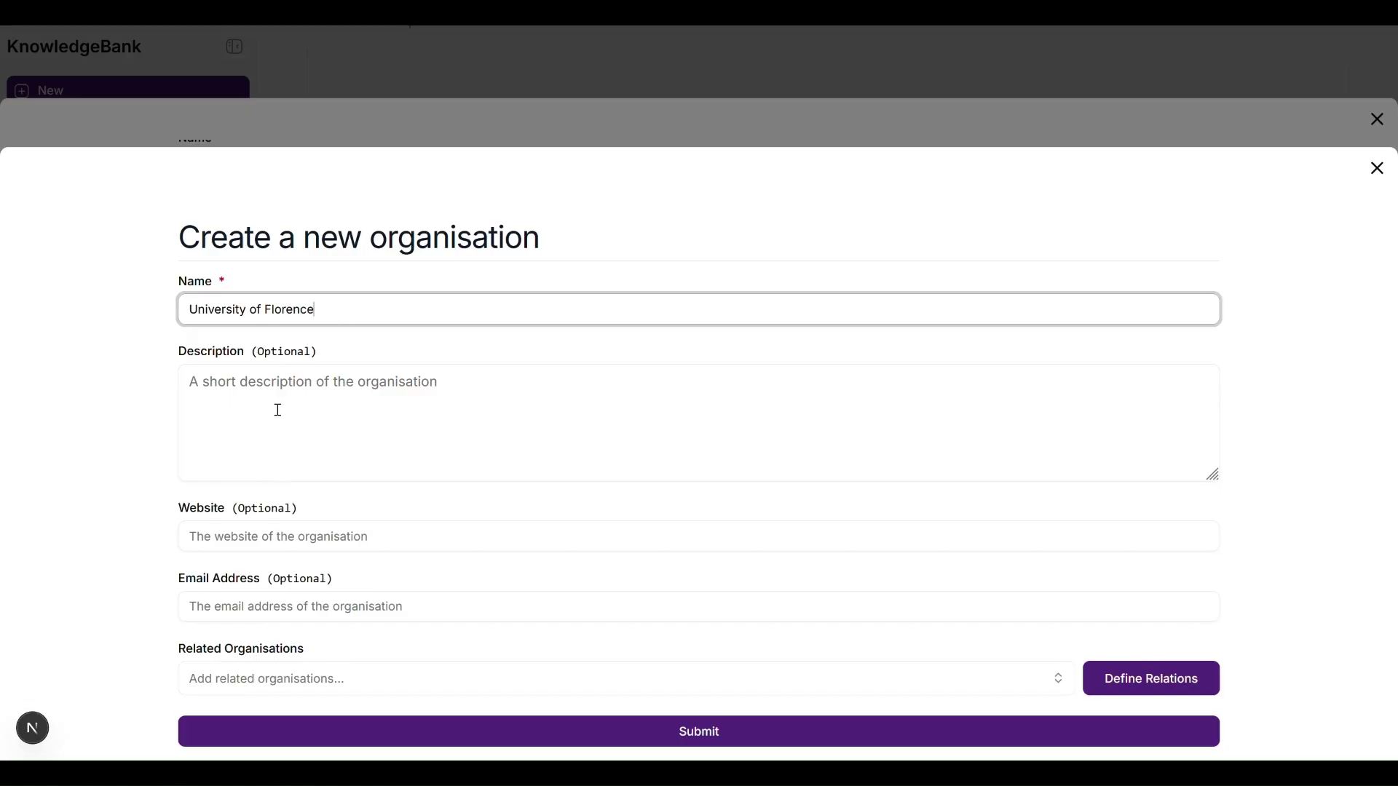
pyautogui.hotkey('alt', 'Tab')
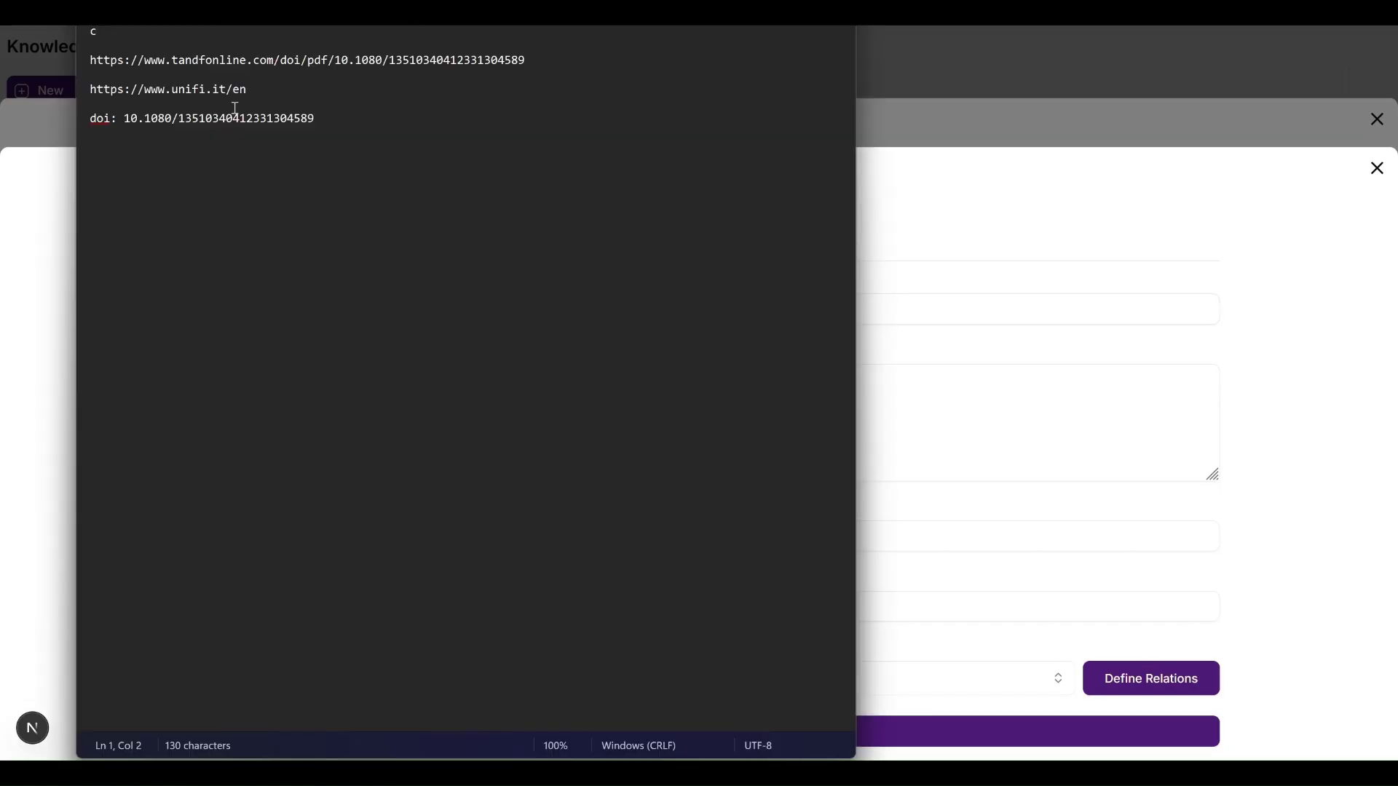
pyautogui.moveTo(249, 90); pyautogui.dragTo(82, 85)
pyautogui.hotkey('ctrl', 'c')
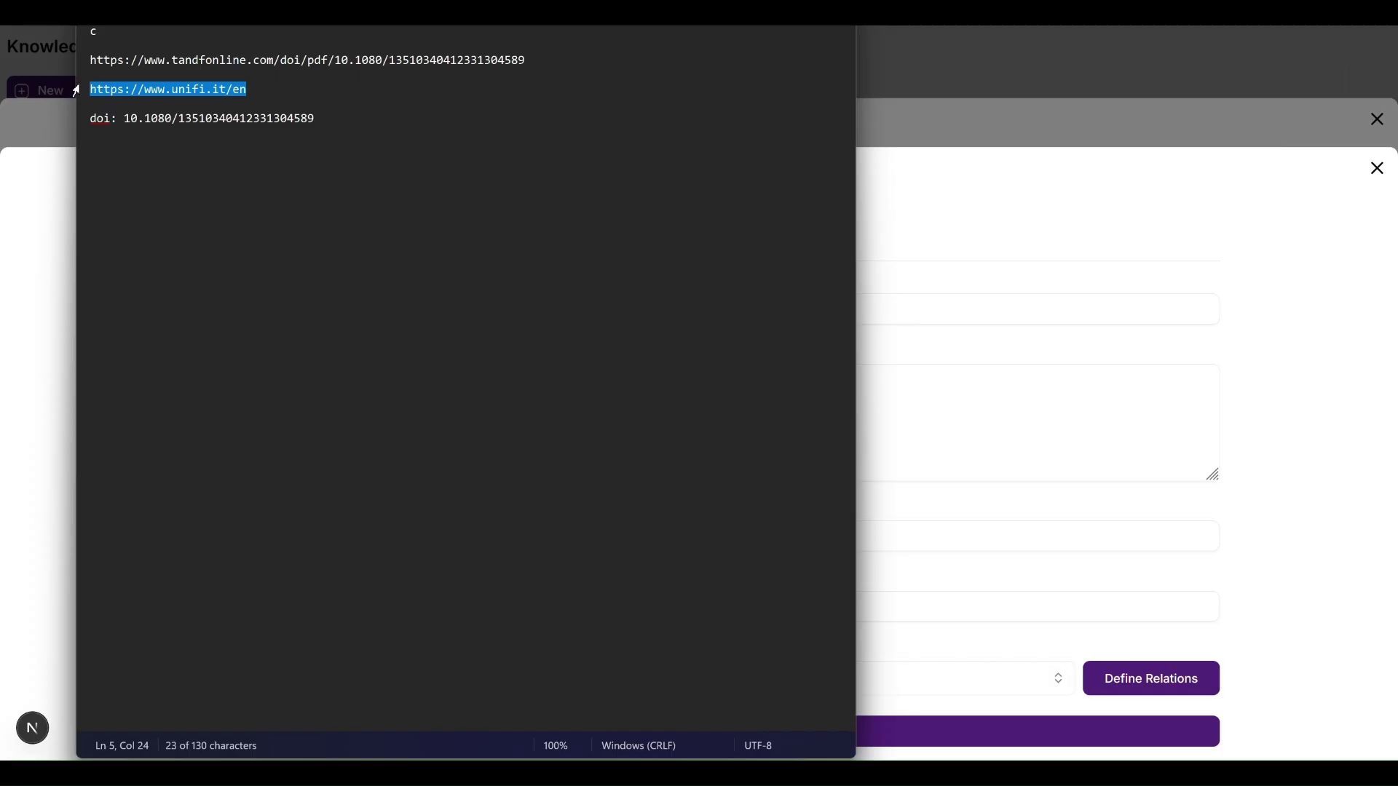
pyautogui.click(44, 249)
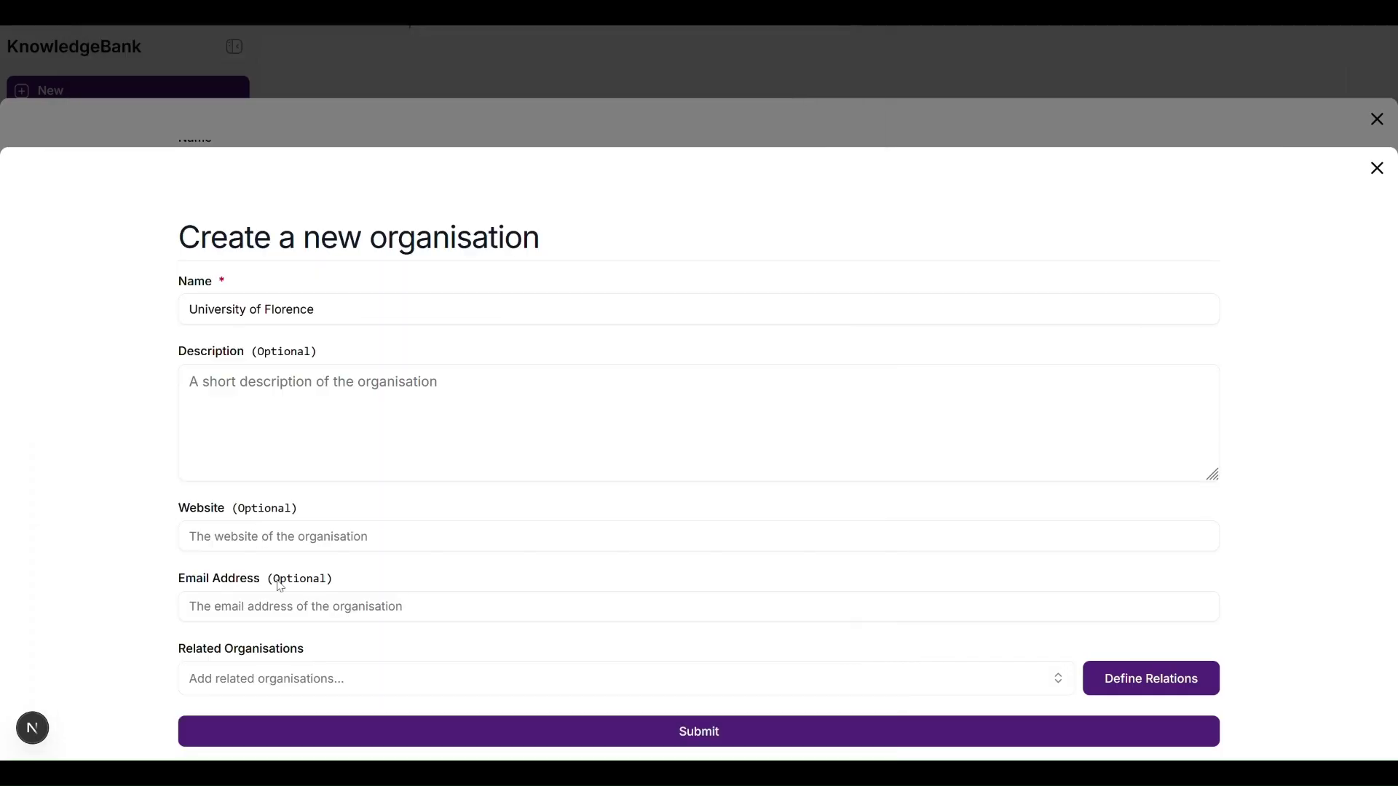
pyautogui.click(300, 545)
pyautogui.hotkey('ctrl', 'v')
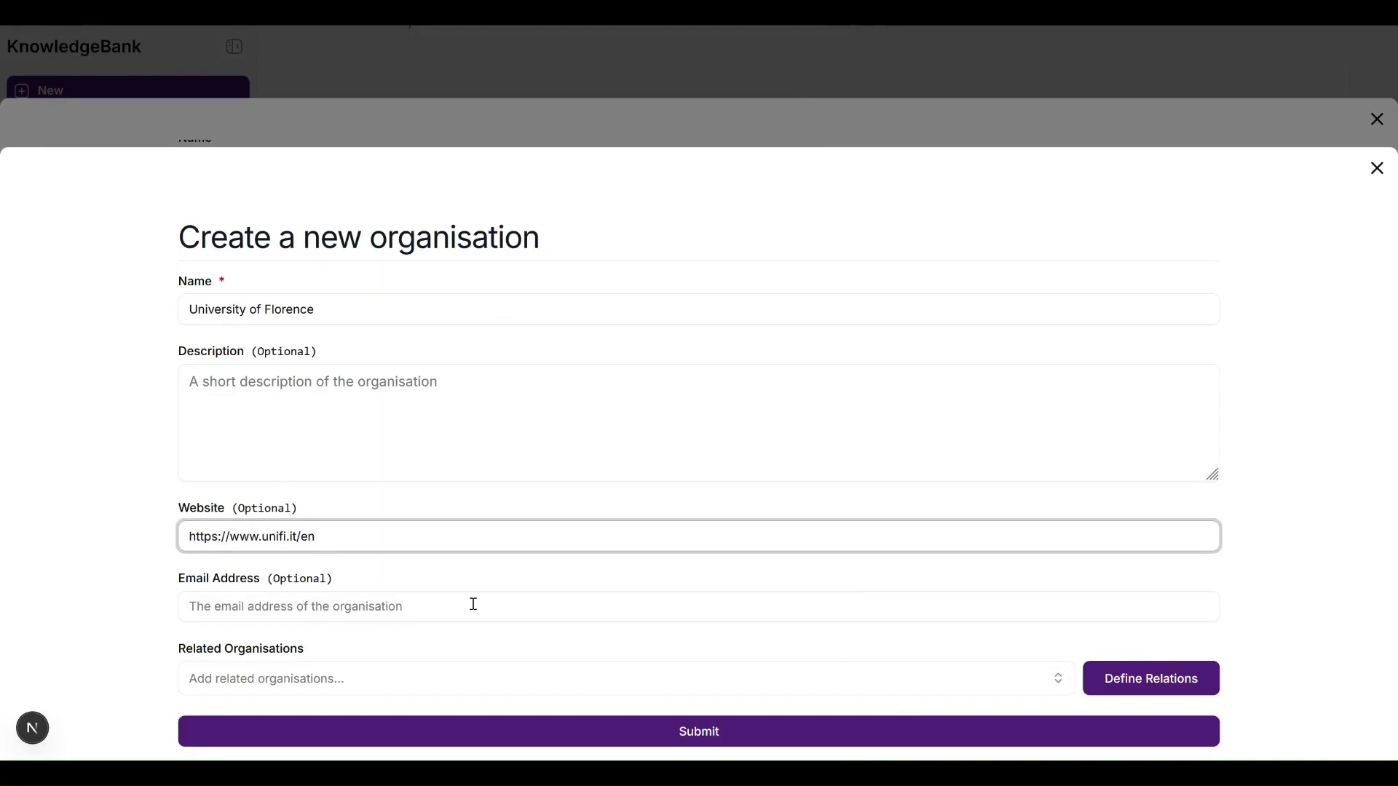
pyautogui.click(632, 728)
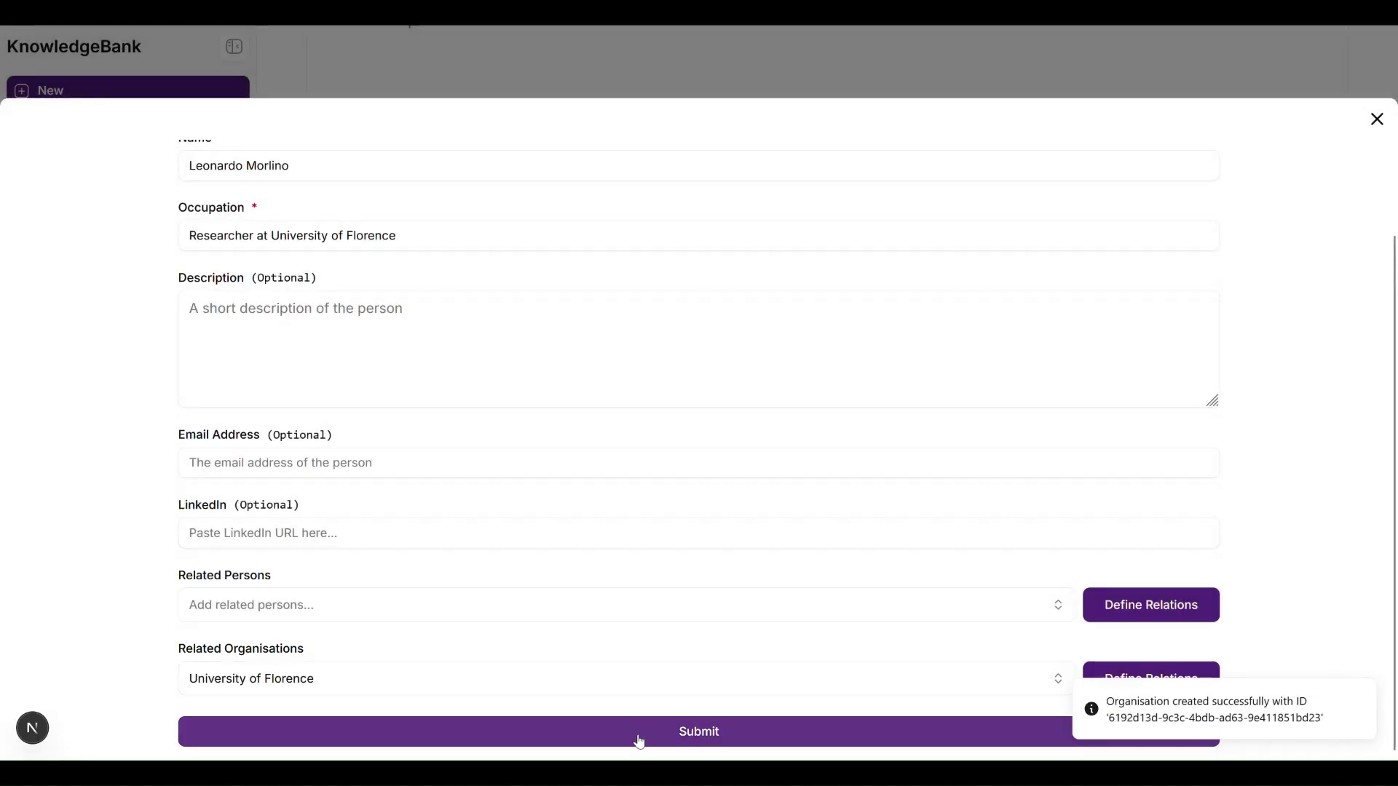
# Step: Save the new author and tag the resource Democracy plus a new 'Democratic Theory' tag
pyautogui.click(639, 737)
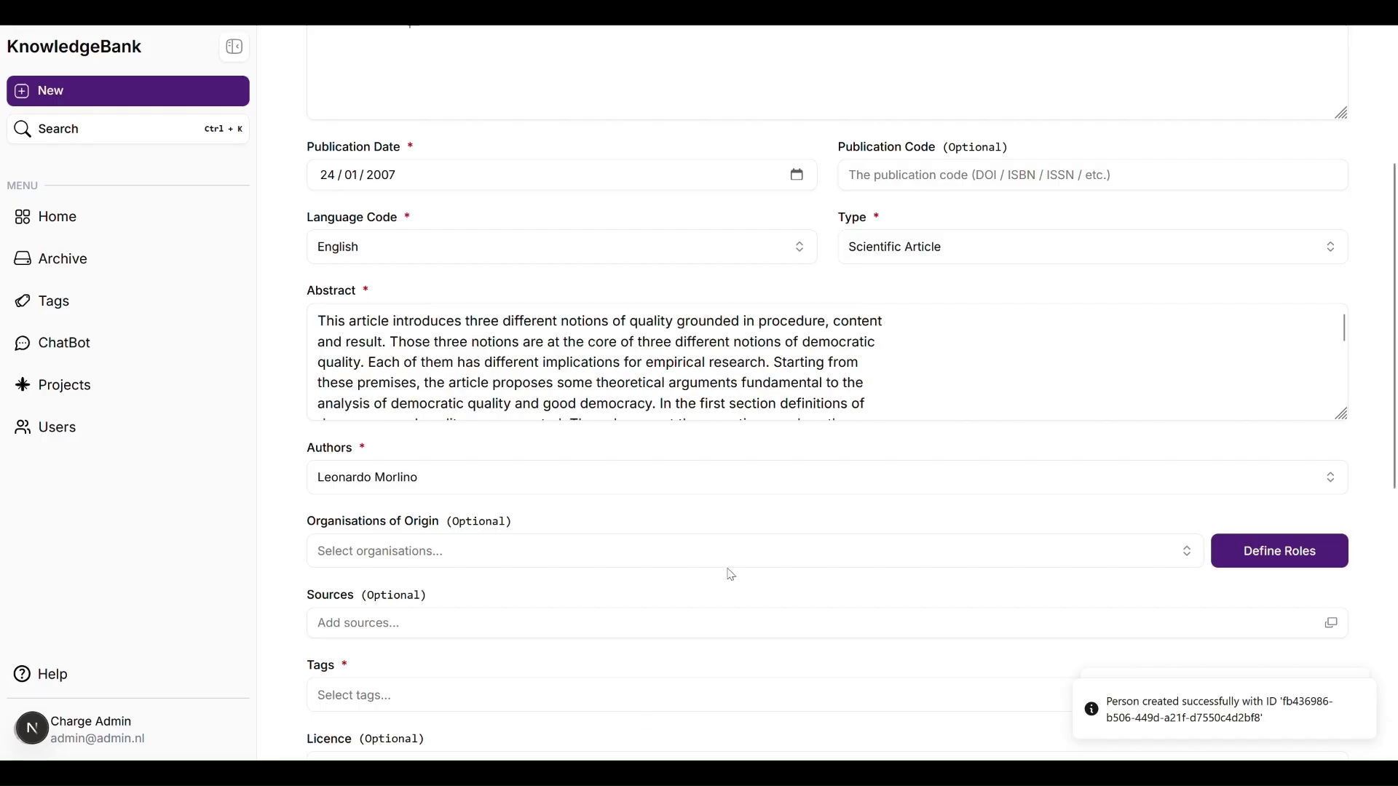
pyautogui.scroll(-1, 732, 568)
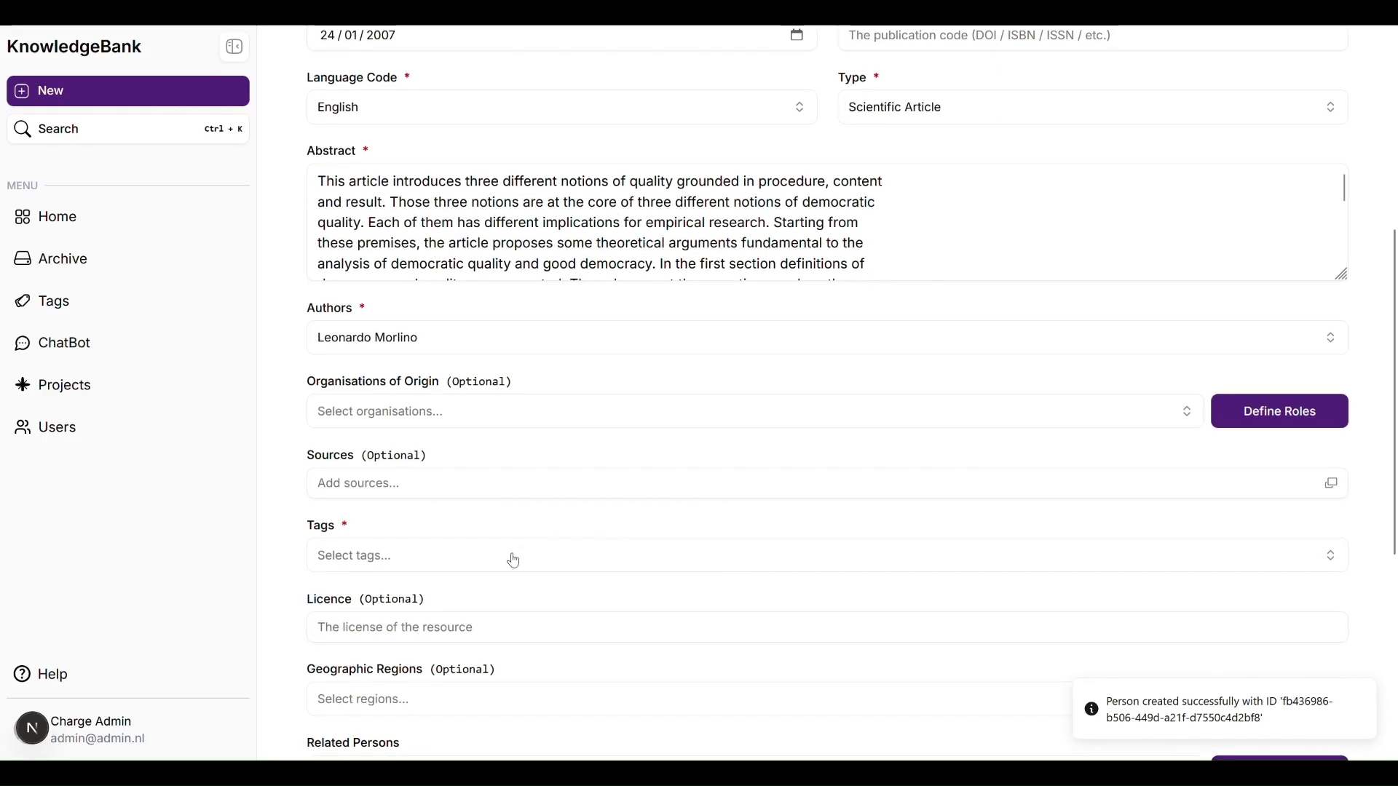
pyautogui.click(469, 561)
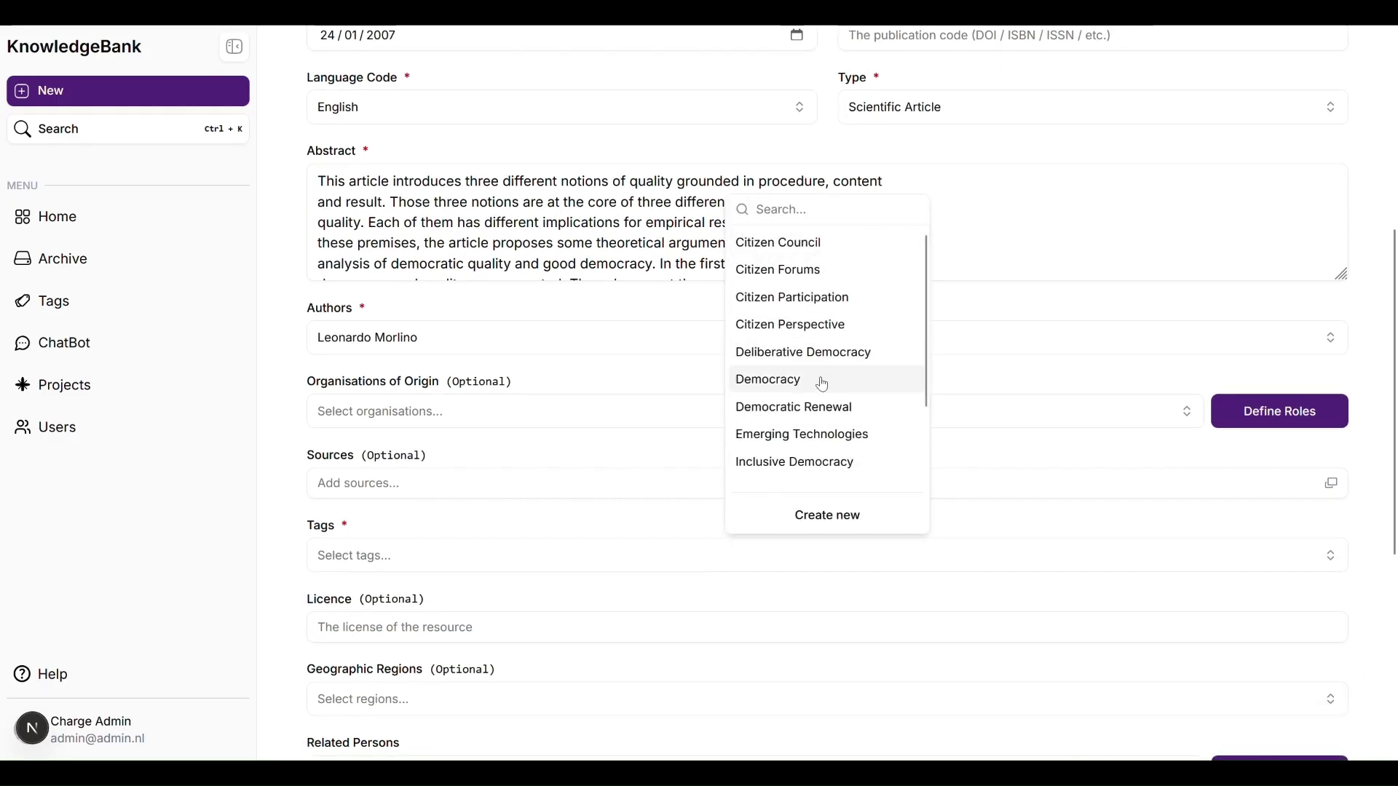
pyautogui.click(824, 385)
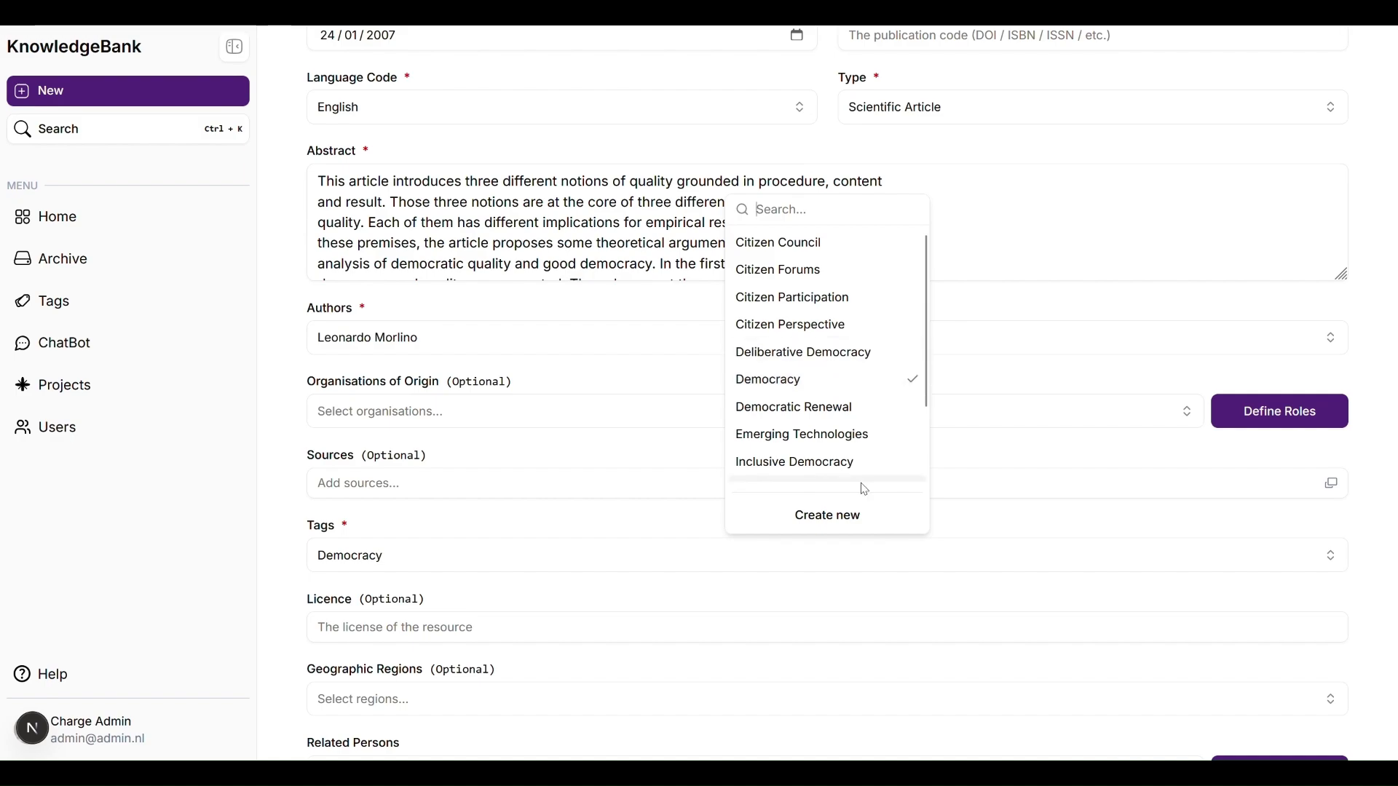
pyautogui.click(834, 517)
pyautogui.write('De')
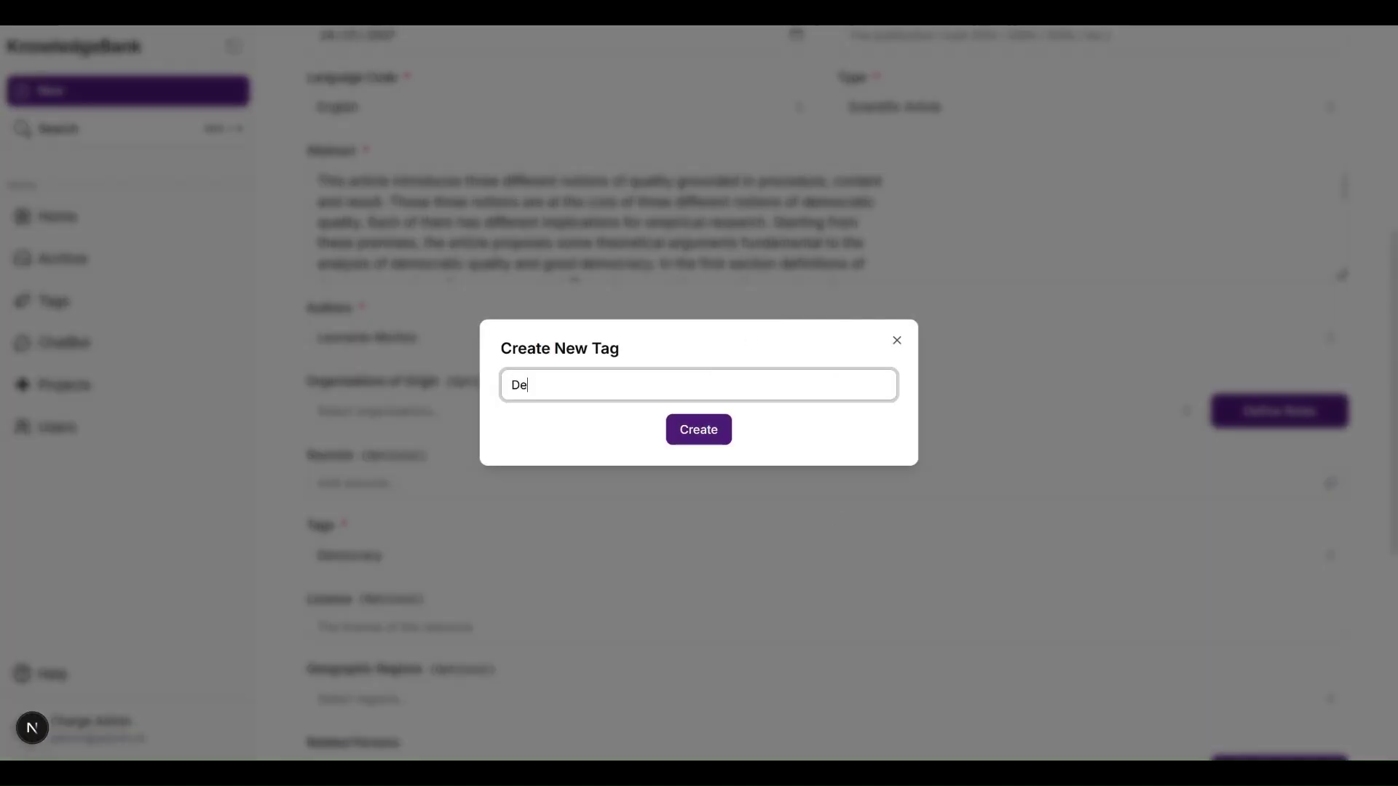
pyautogui.write('mocratic Theory')
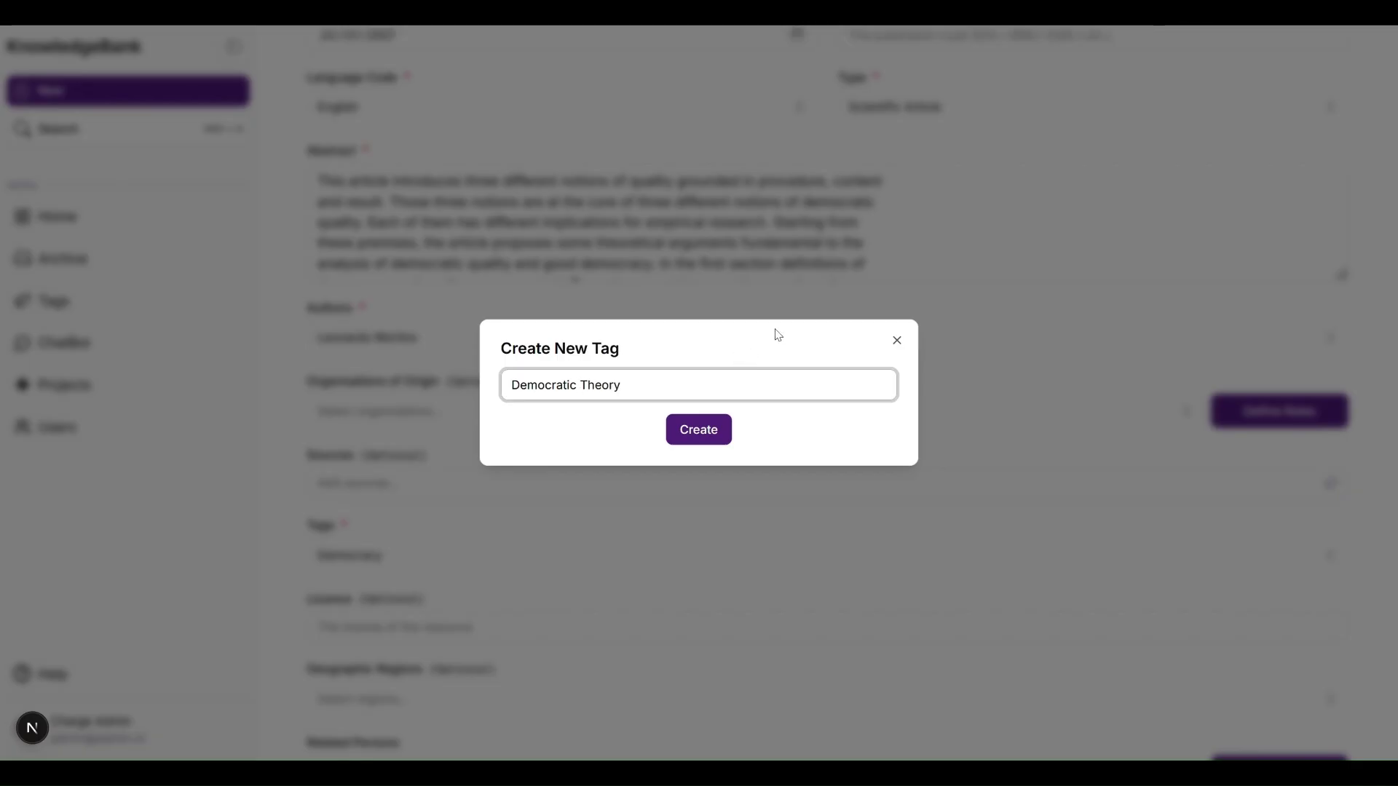
pyautogui.click(697, 428)
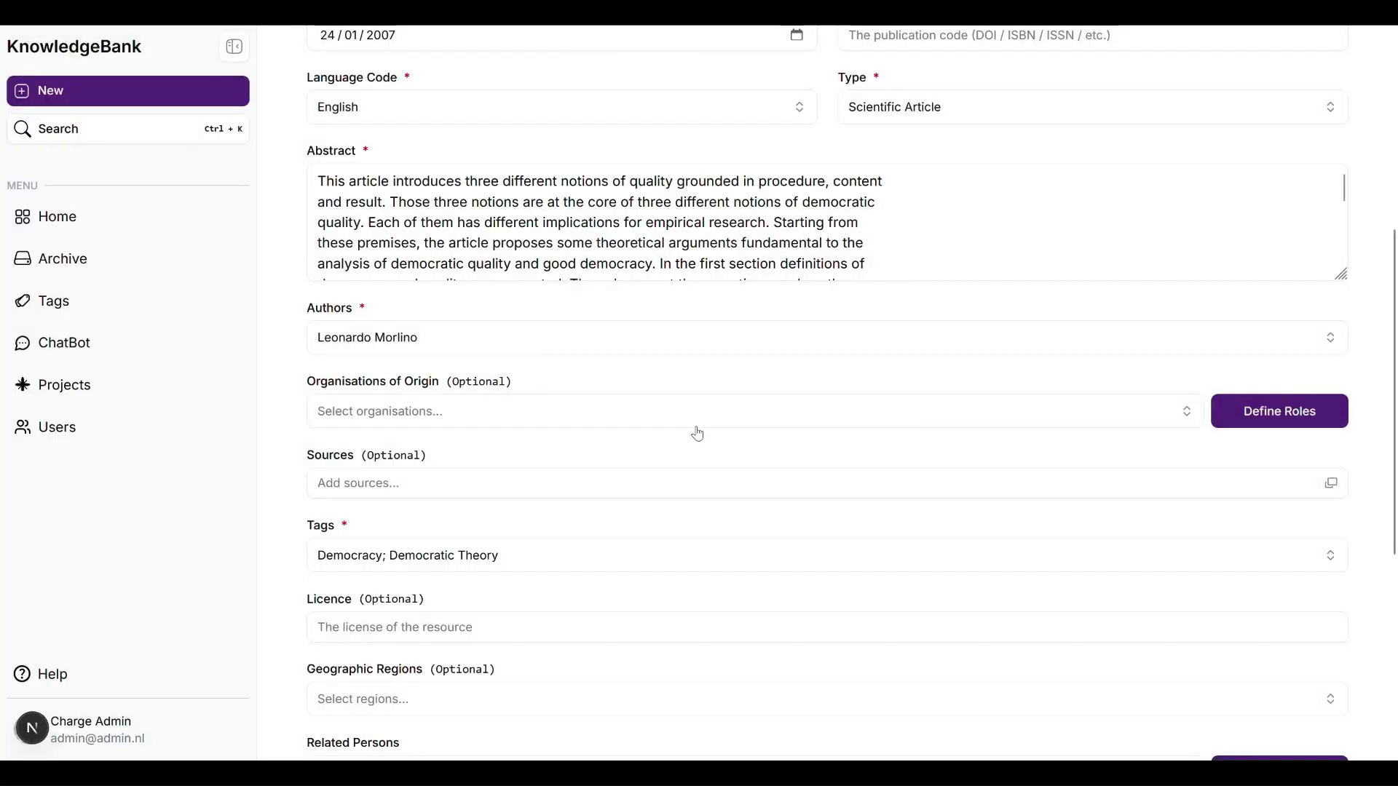
# Step: Submit the 'What is a good democracy?' resource to upload it to the archive
pyautogui.scroll(-5, 593, 521)
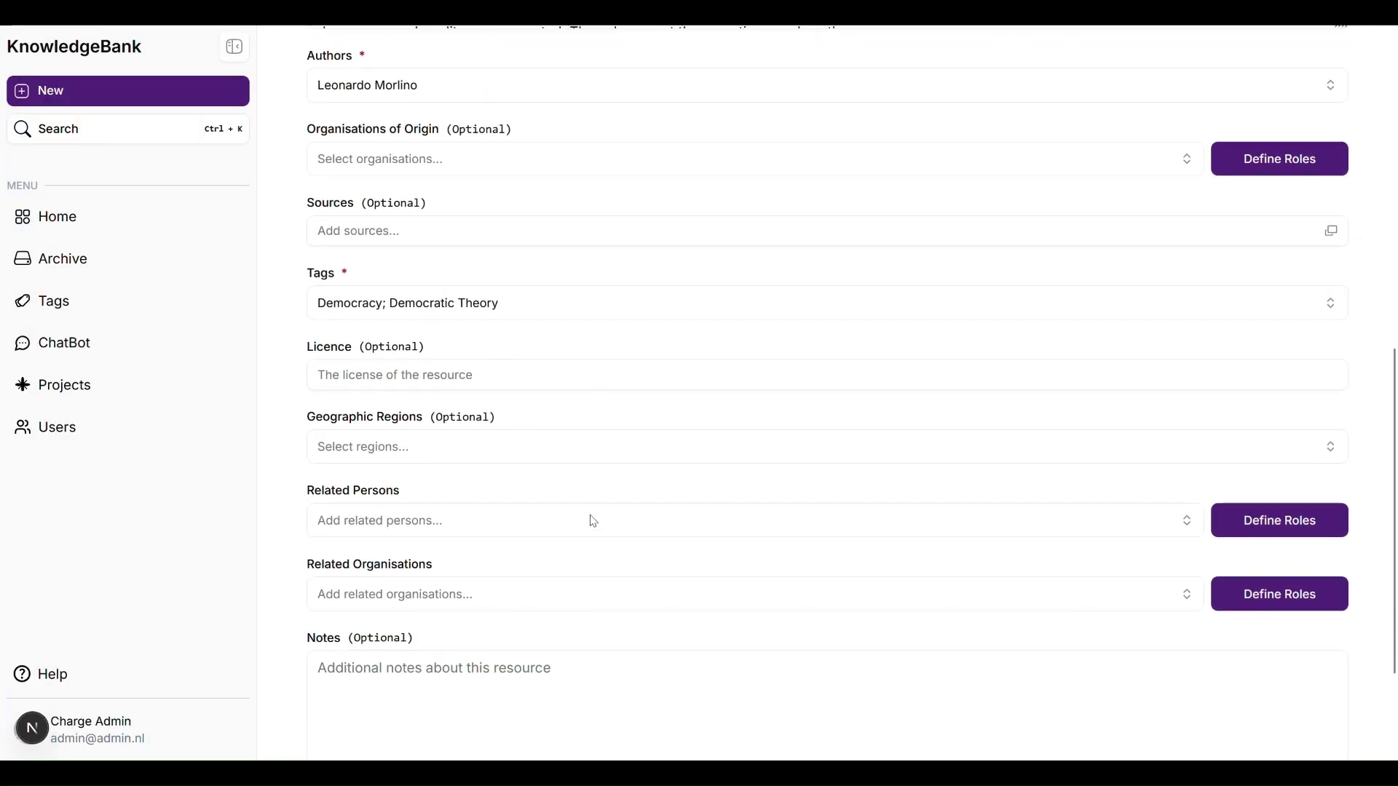
pyautogui.scroll(-1, 593, 521)
pyautogui.scroll(9, 592, 515)
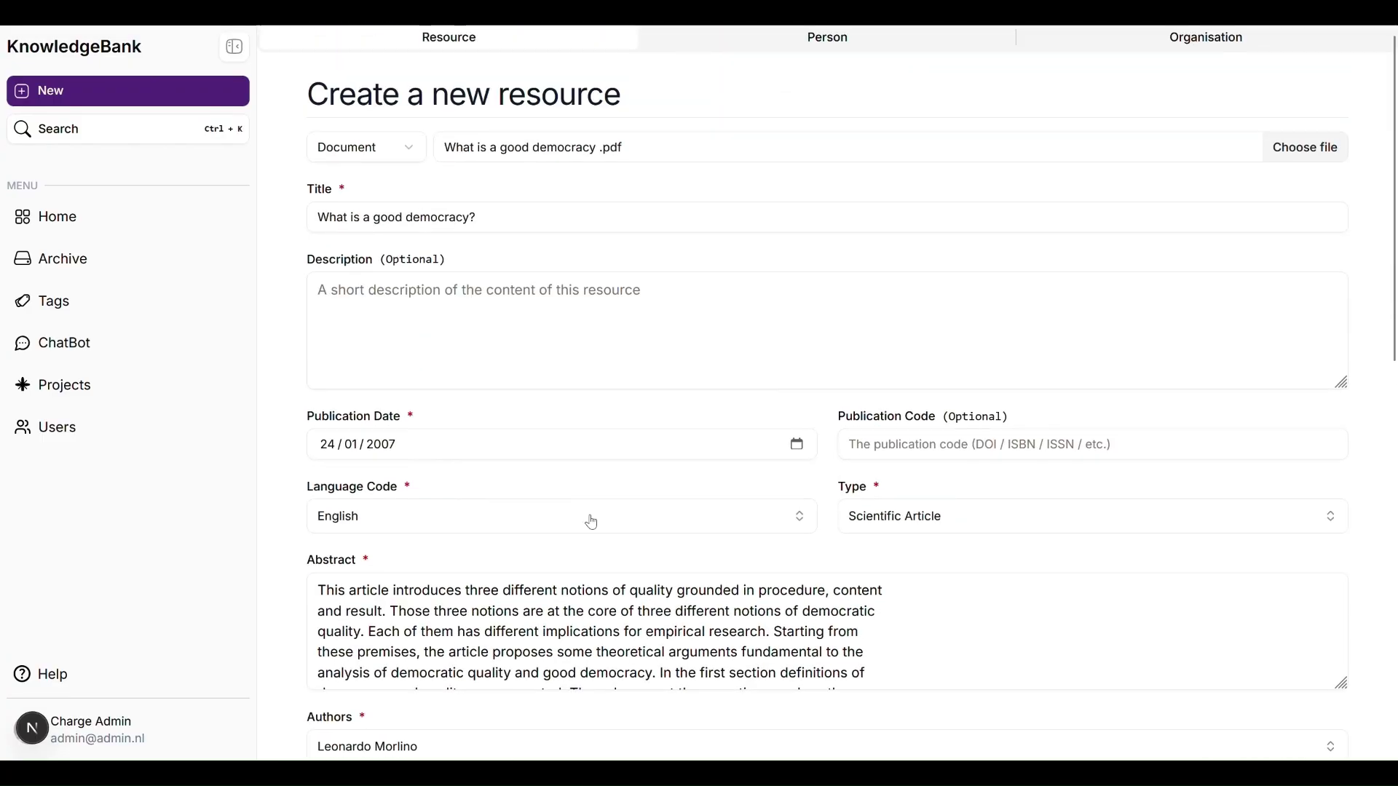
pyautogui.scroll(-11, 592, 518)
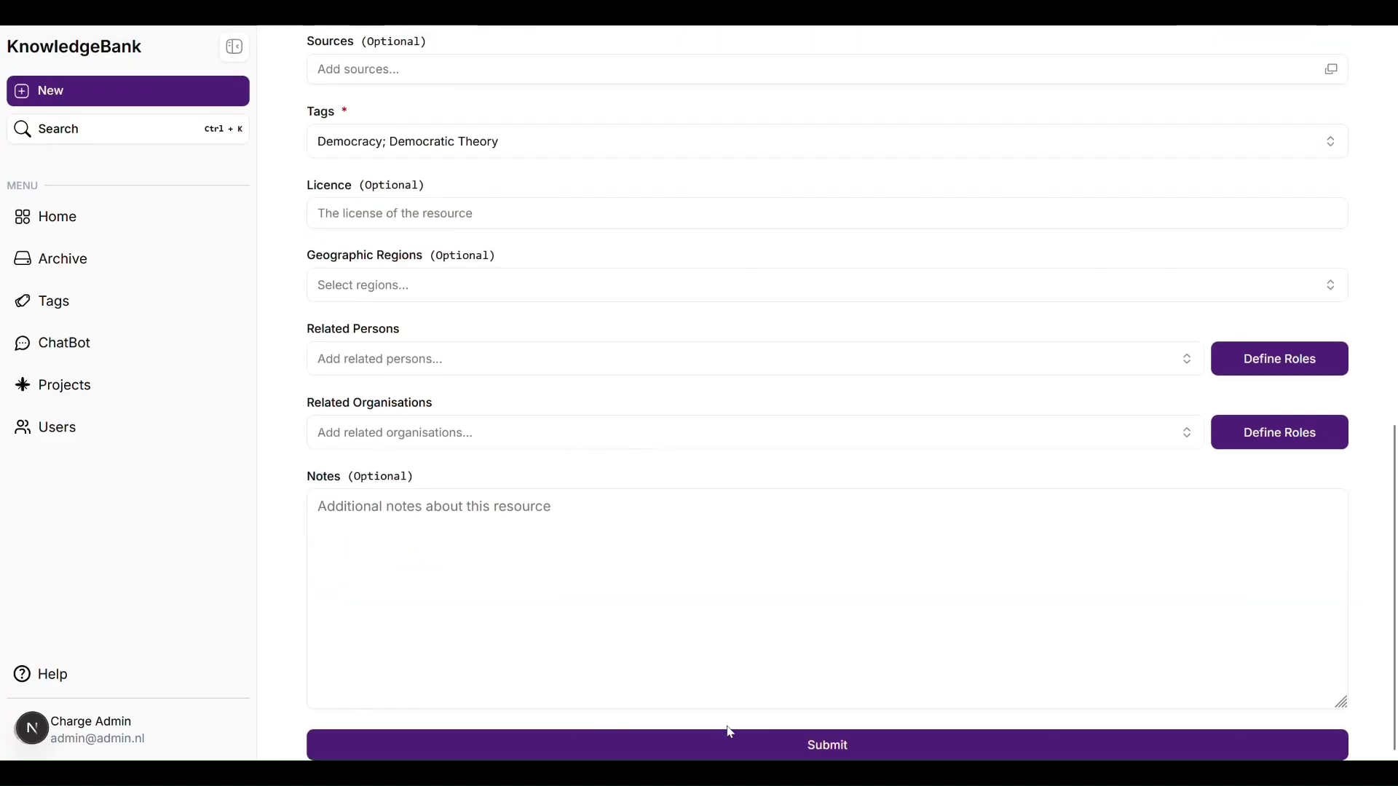
pyautogui.click(728, 743)
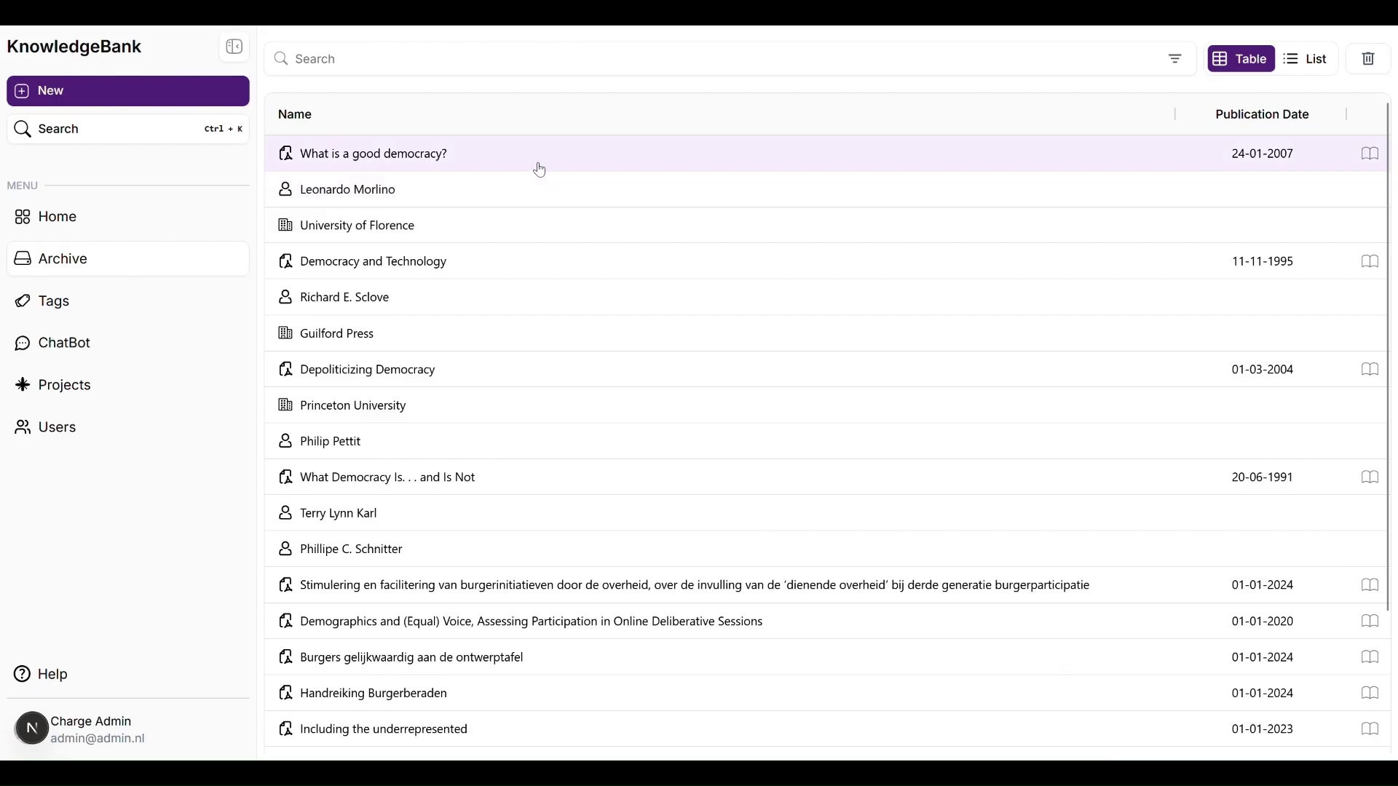
# Step: Open 'What is a good democracy?' and add recommended tags democratic consolidation and responding to citizens
pyautogui.click(233, 46)
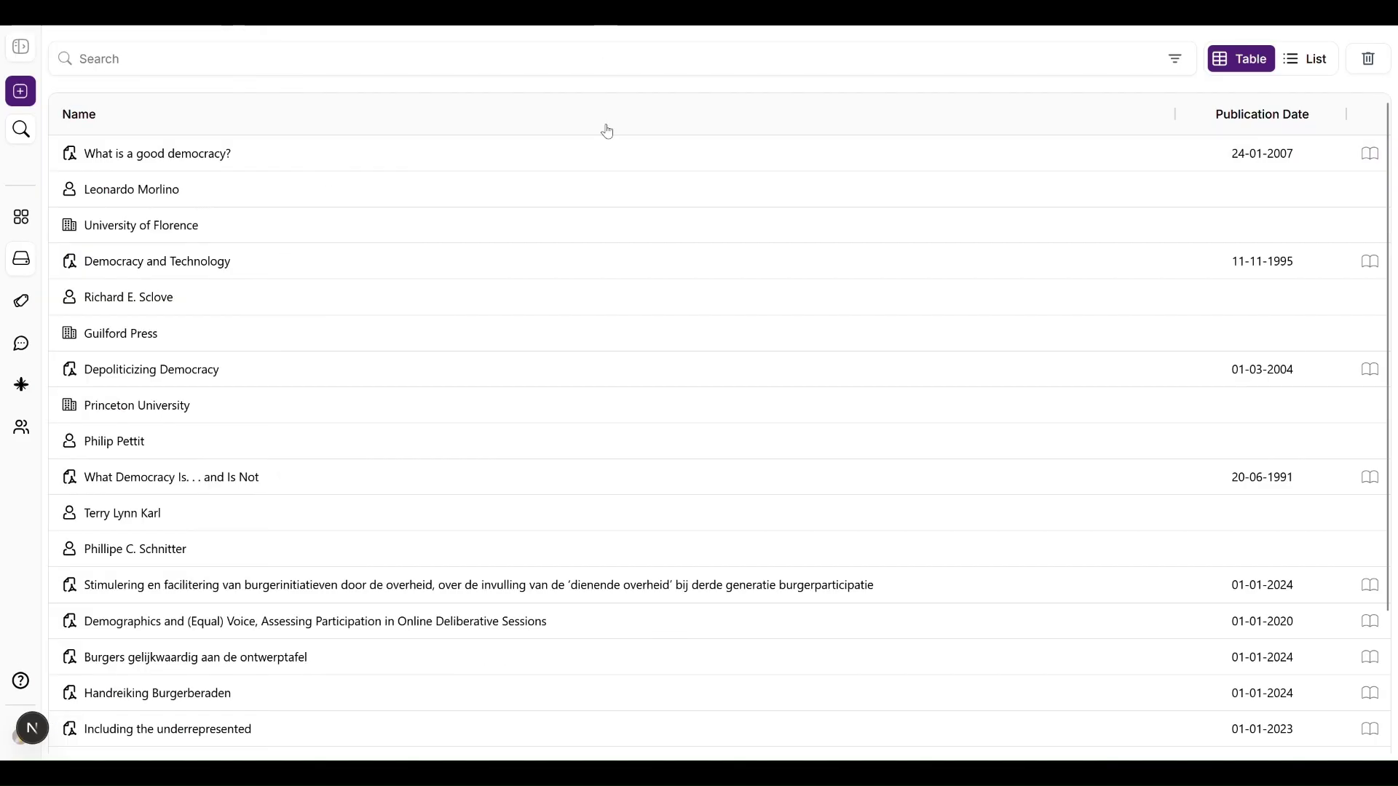
pyautogui.click(412, 168)
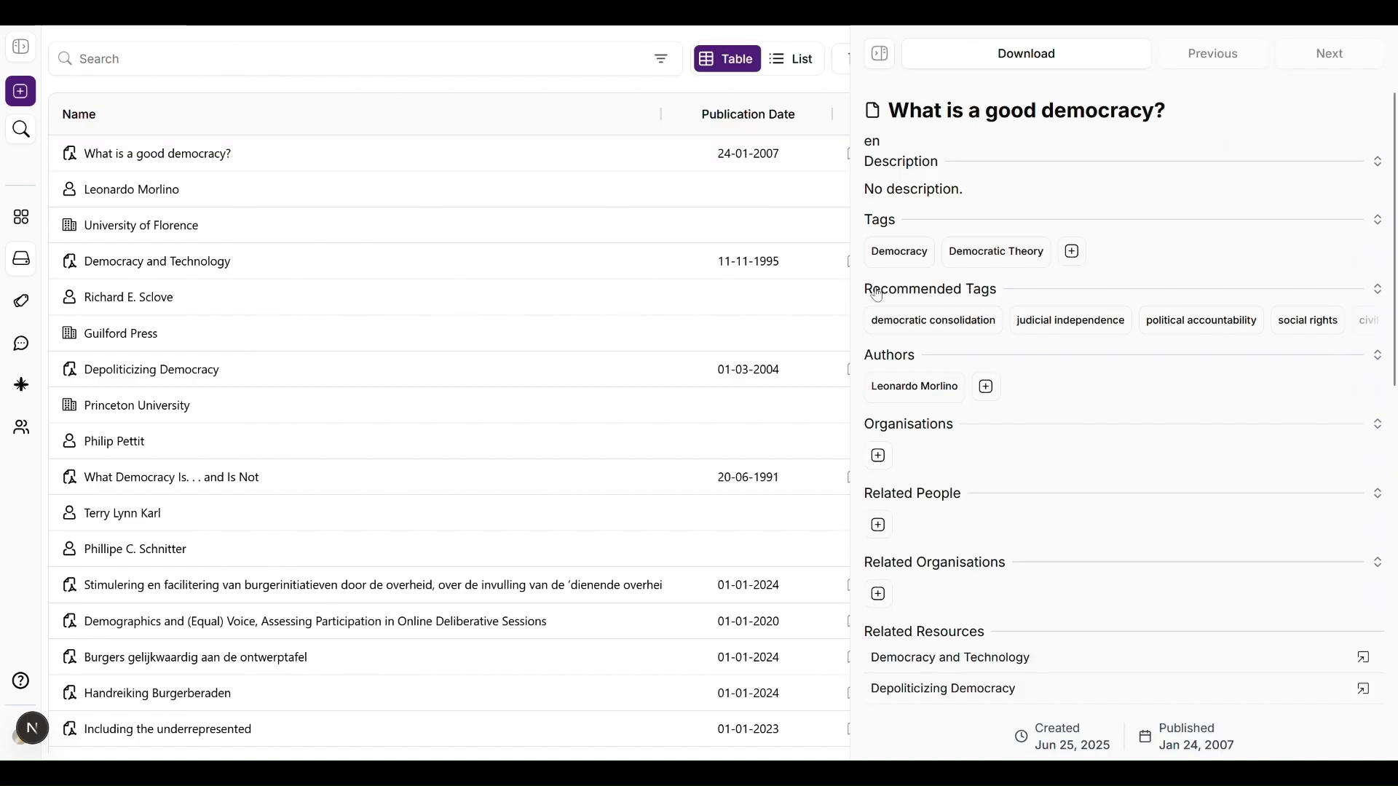
pyautogui.scroll(-3, 1087, 416)
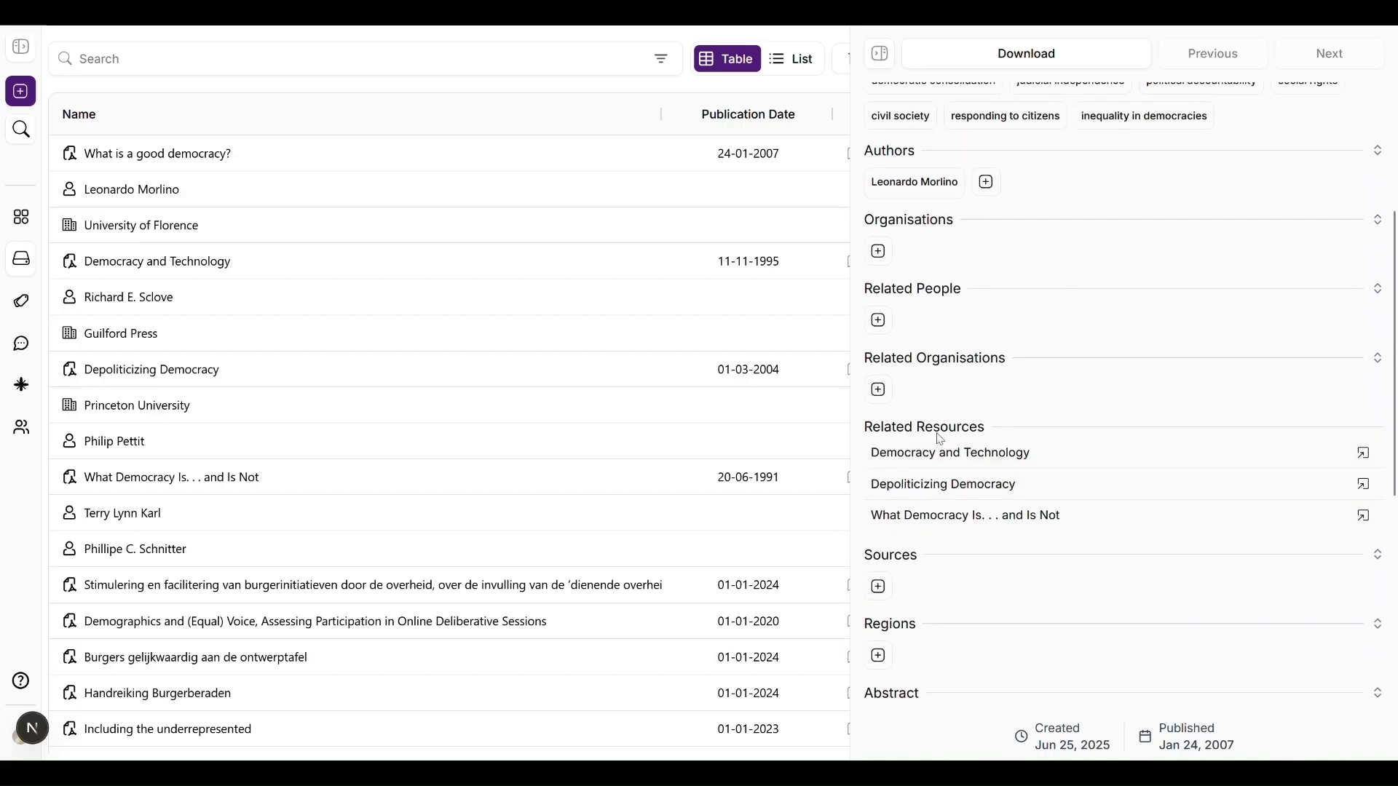
pyautogui.scroll(3, 939, 439)
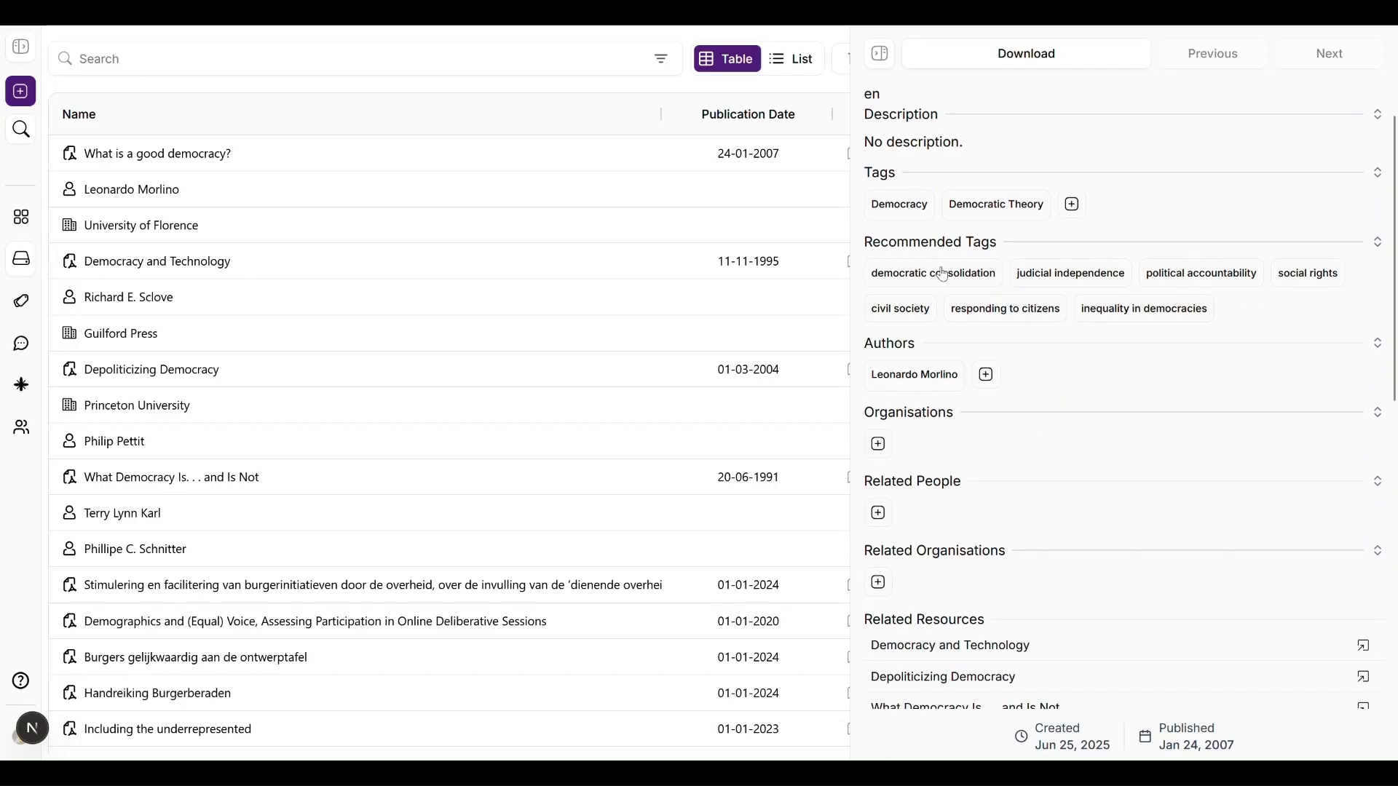
pyautogui.click(973, 287)
pyautogui.click(1011, 314)
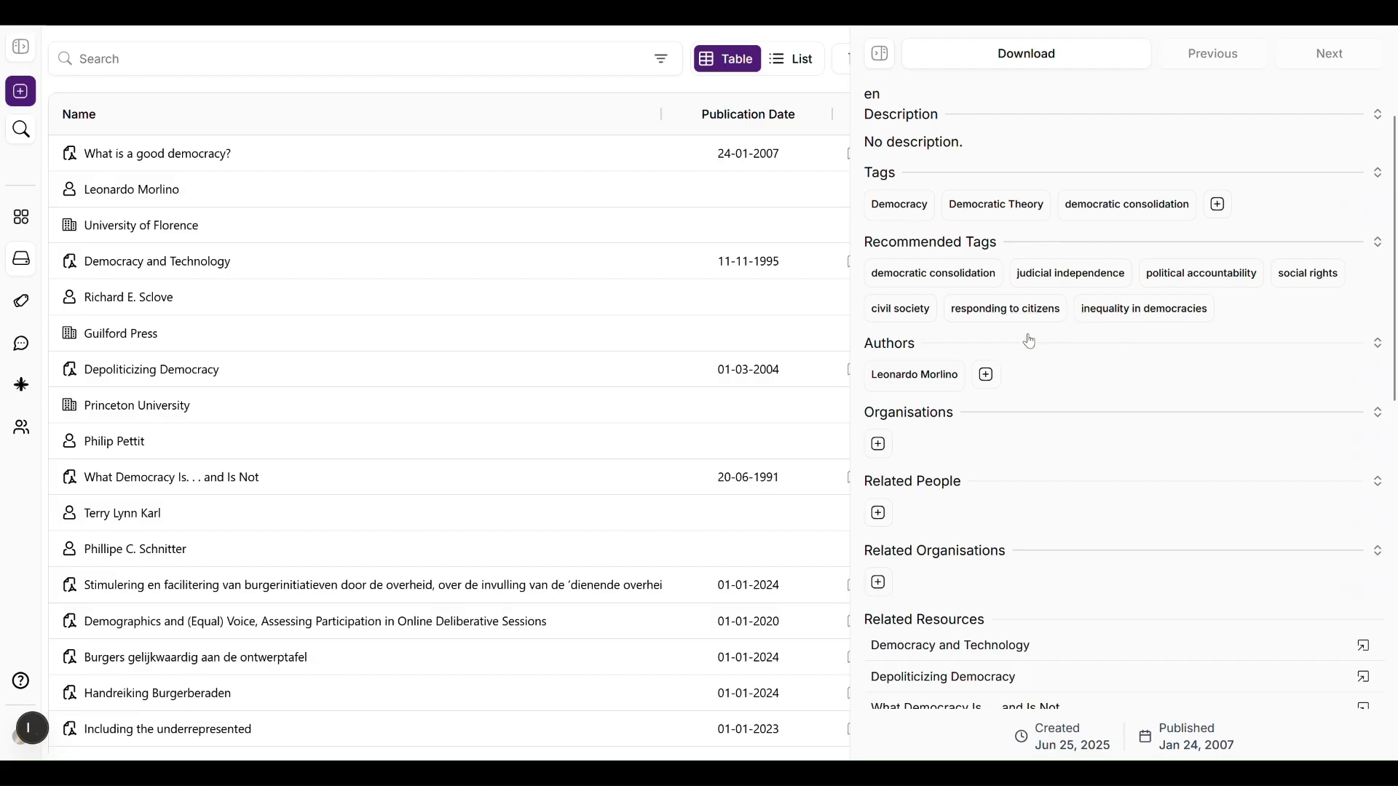
# Step: Turn on edit mode for the resource
pyautogui.scroll(1, 1202, 242)
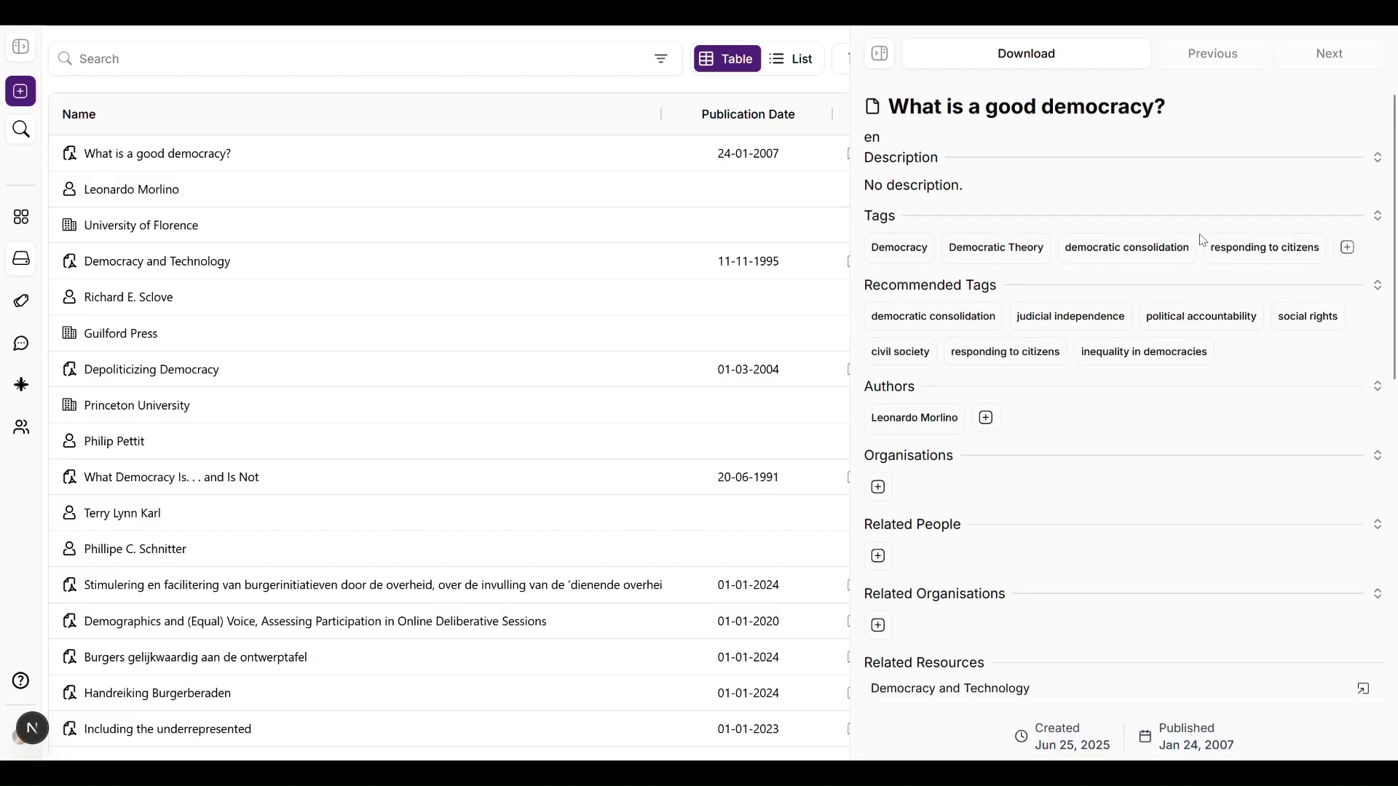
pyautogui.scroll(-10, 1201, 241)
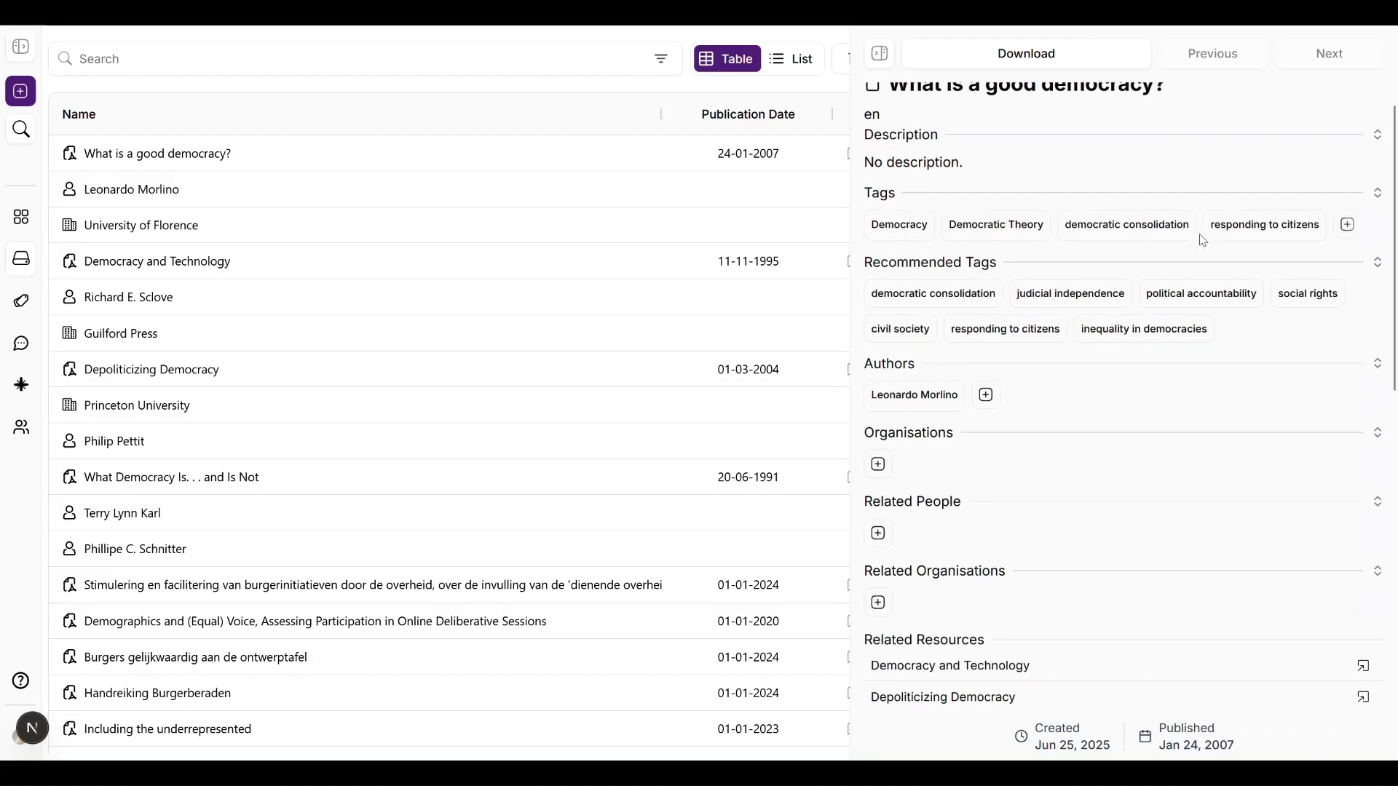
pyautogui.scroll(-3, 1203, 240)
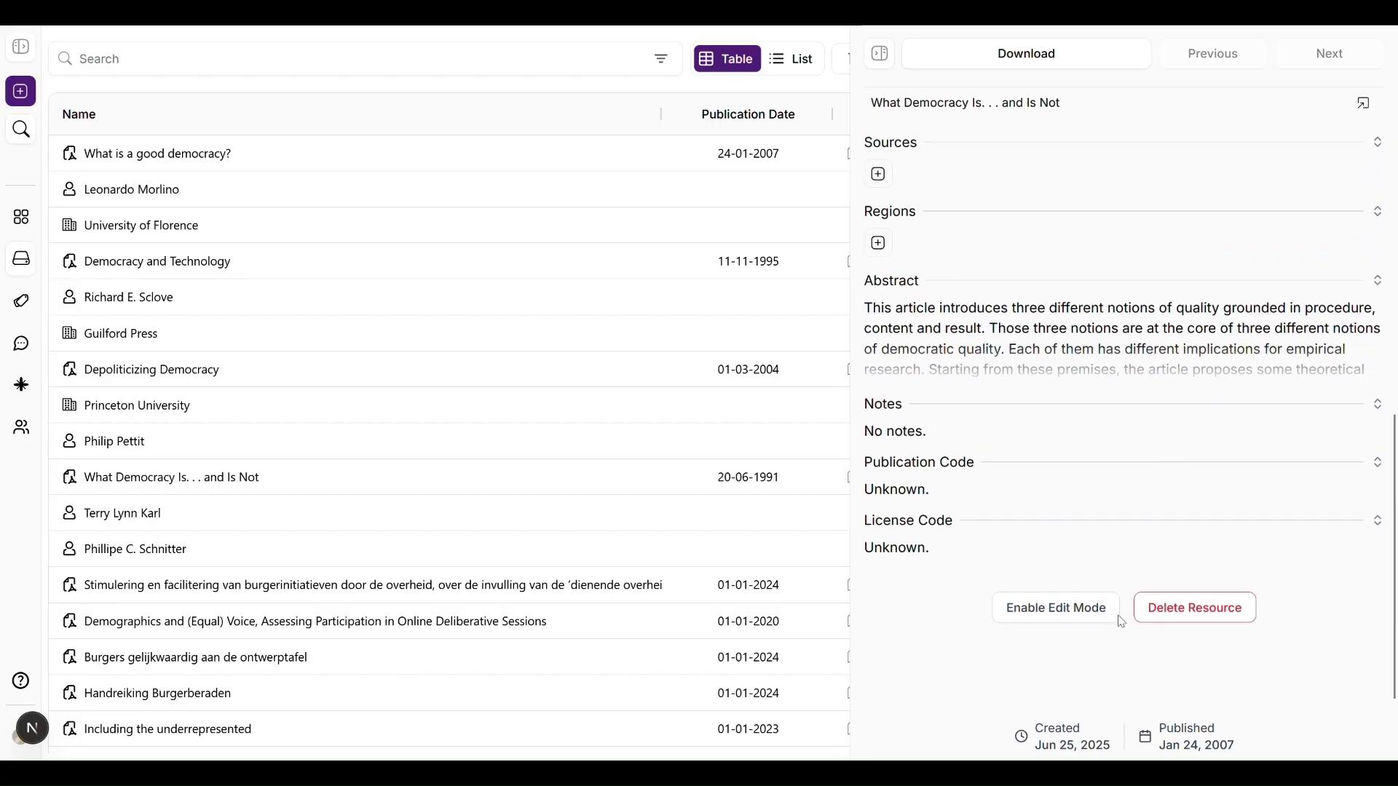
pyautogui.click(1049, 613)
pyautogui.scroll(2, 1168, 315)
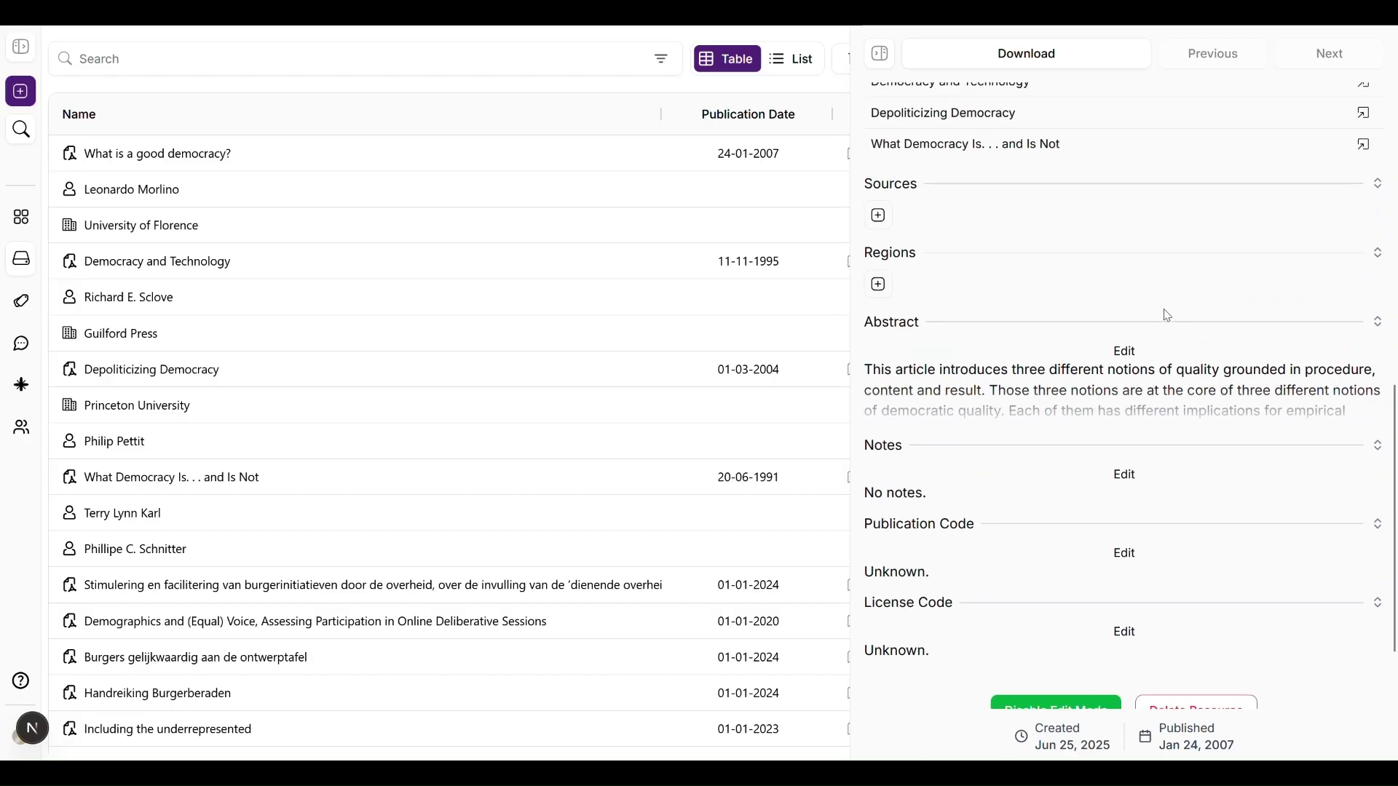
pyautogui.scroll(9, 1167, 315)
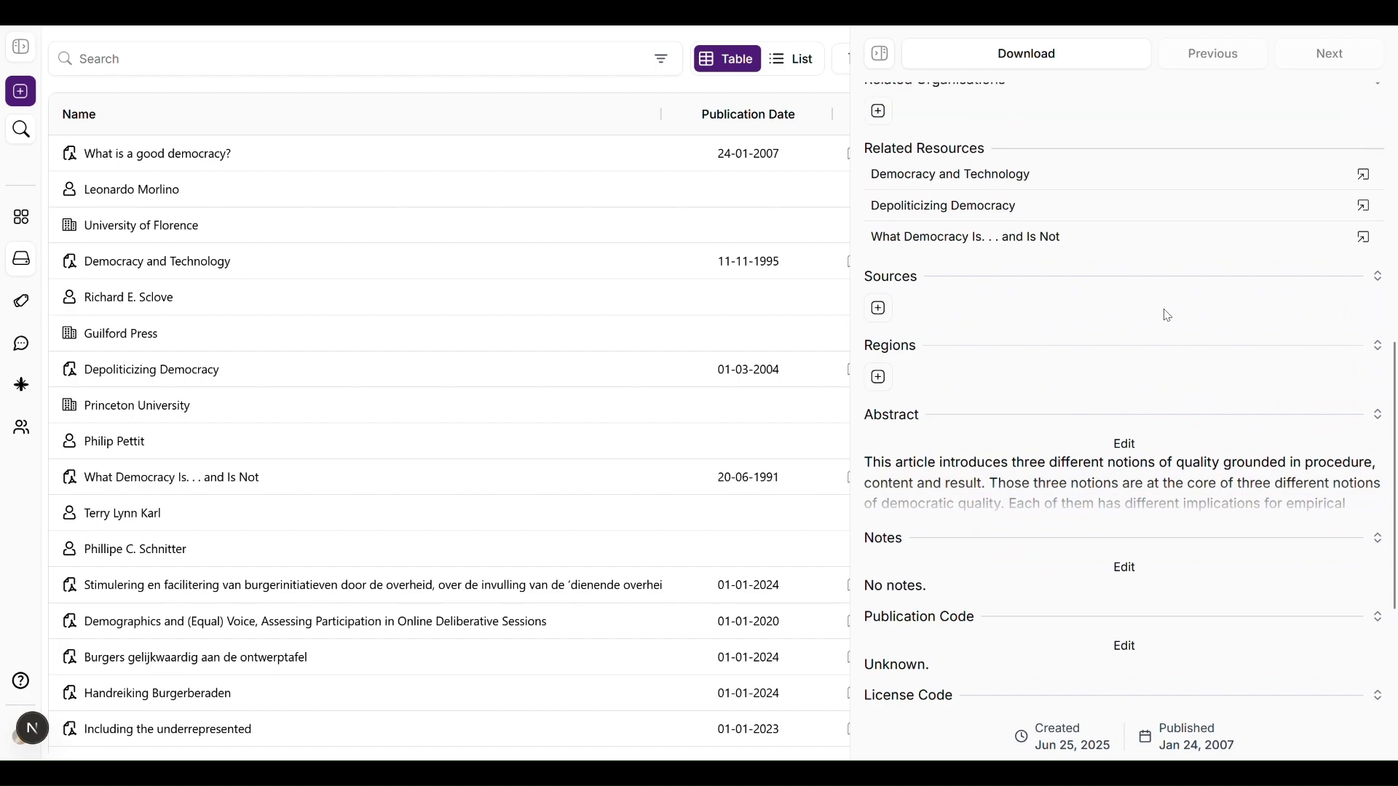
# Step: Add the pasted university website as a source of the resource
pyautogui.scroll(3, 1168, 316)
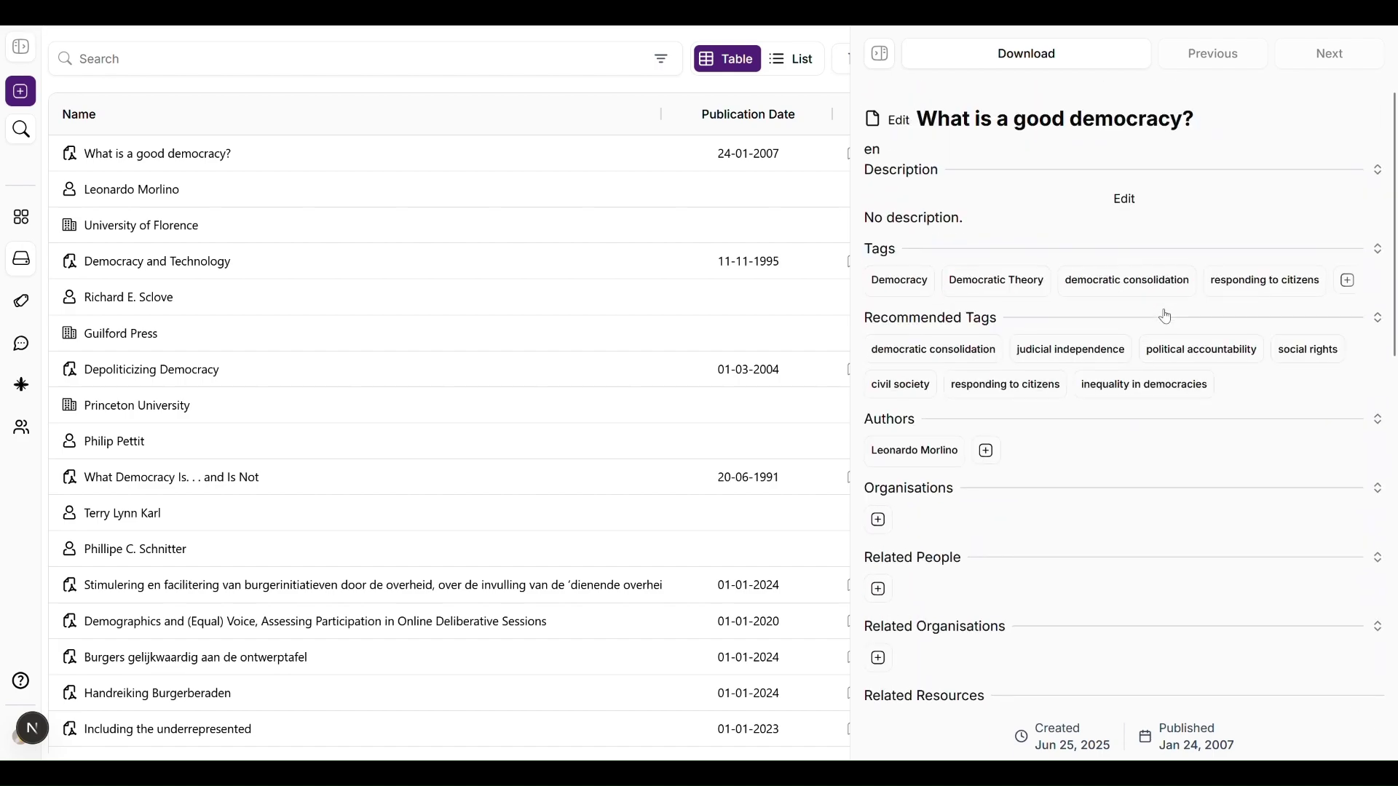
pyautogui.scroll(-10, 1168, 317)
pyautogui.scroll(-2, 1167, 317)
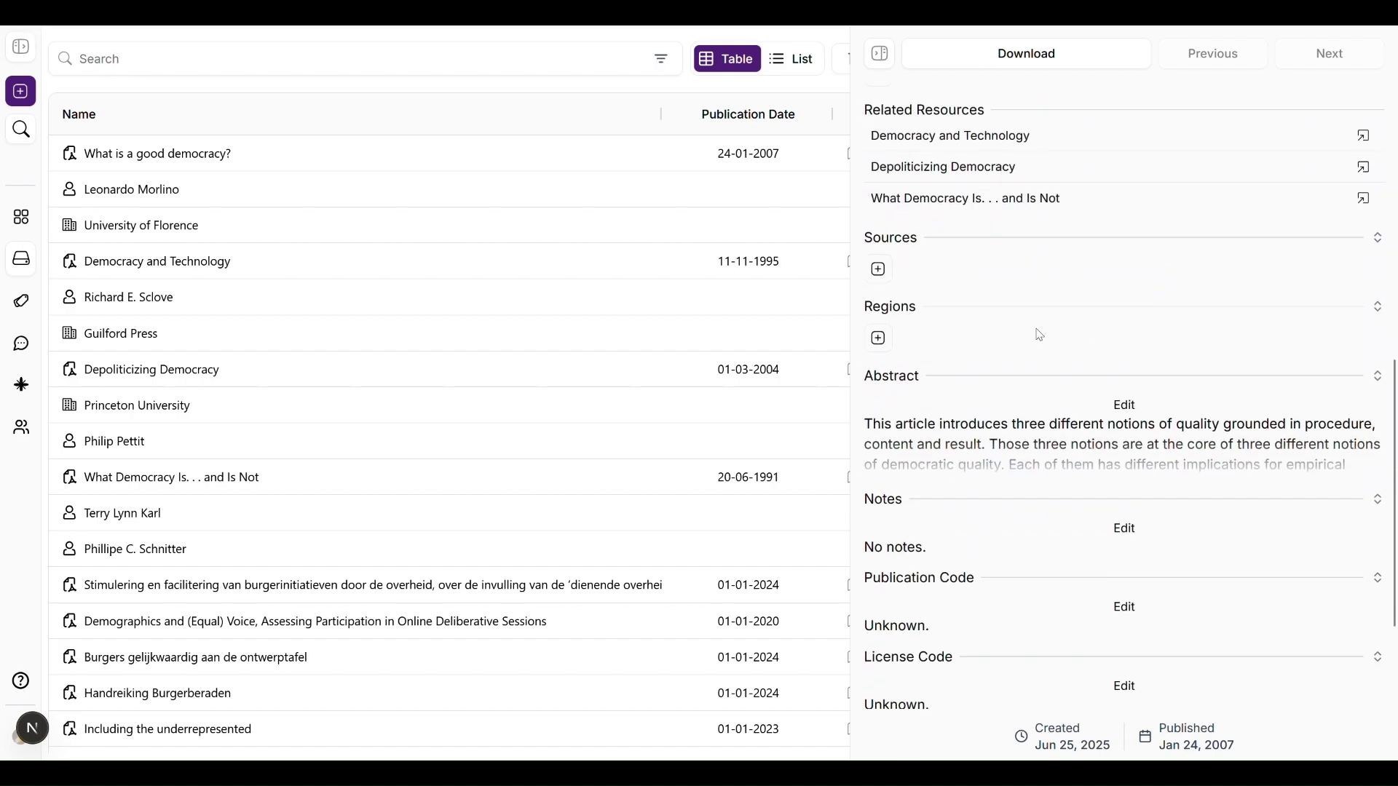
pyautogui.click(880, 270)
pyautogui.write('https://www.unifi.it/en')
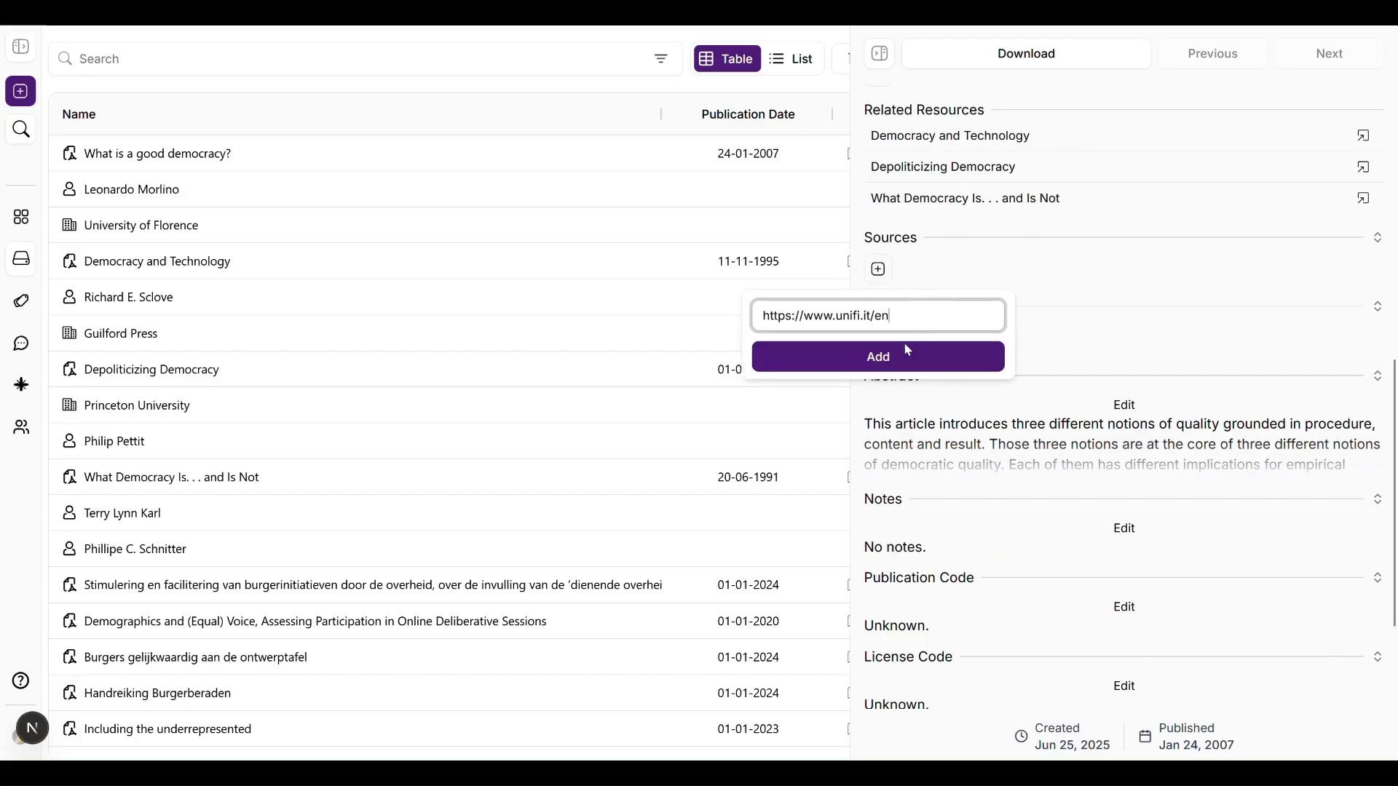
pyautogui.click(899, 354)
pyautogui.scroll(-3, 1063, 386)
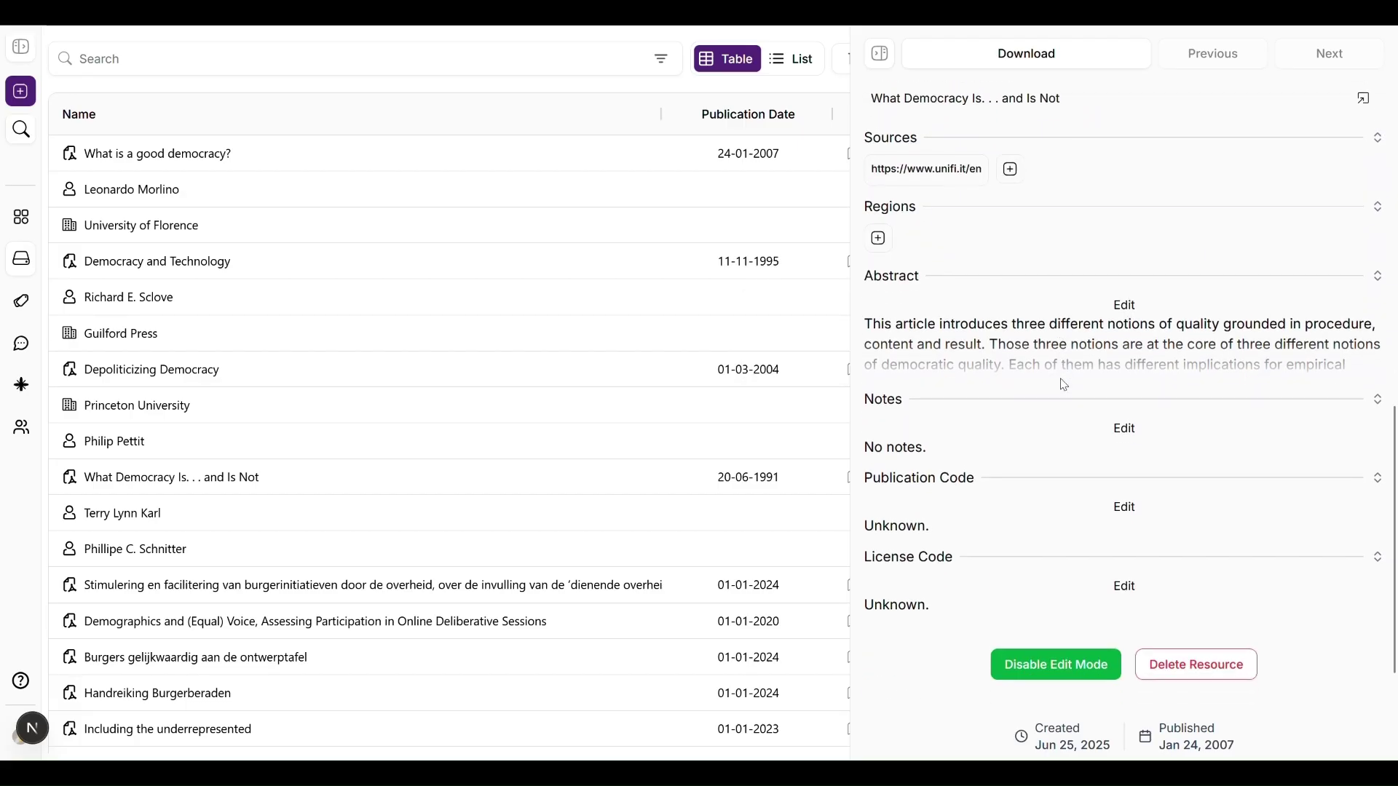
pyautogui.scroll(8, 1062, 386)
pyautogui.scroll(5, 1063, 386)
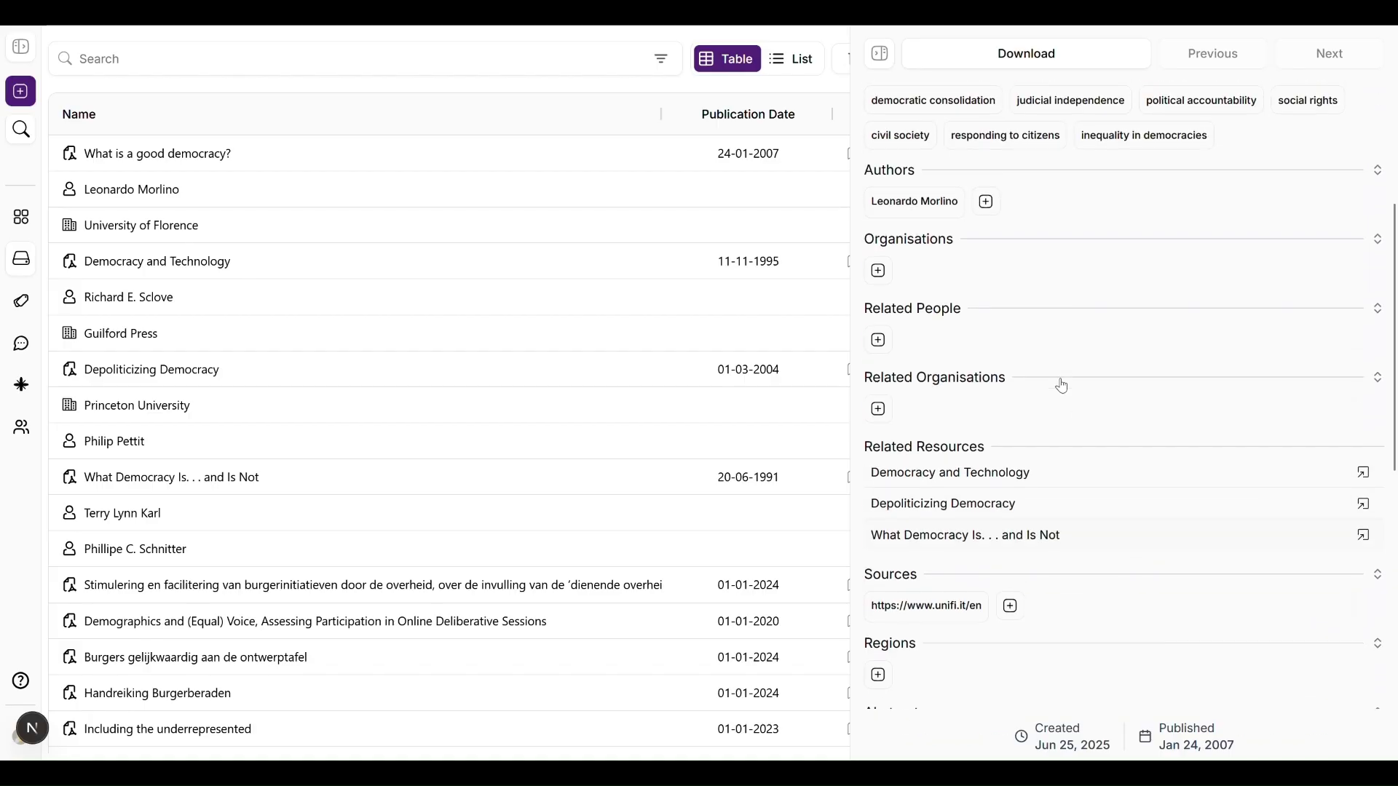
pyautogui.scroll(-10, 1062, 385)
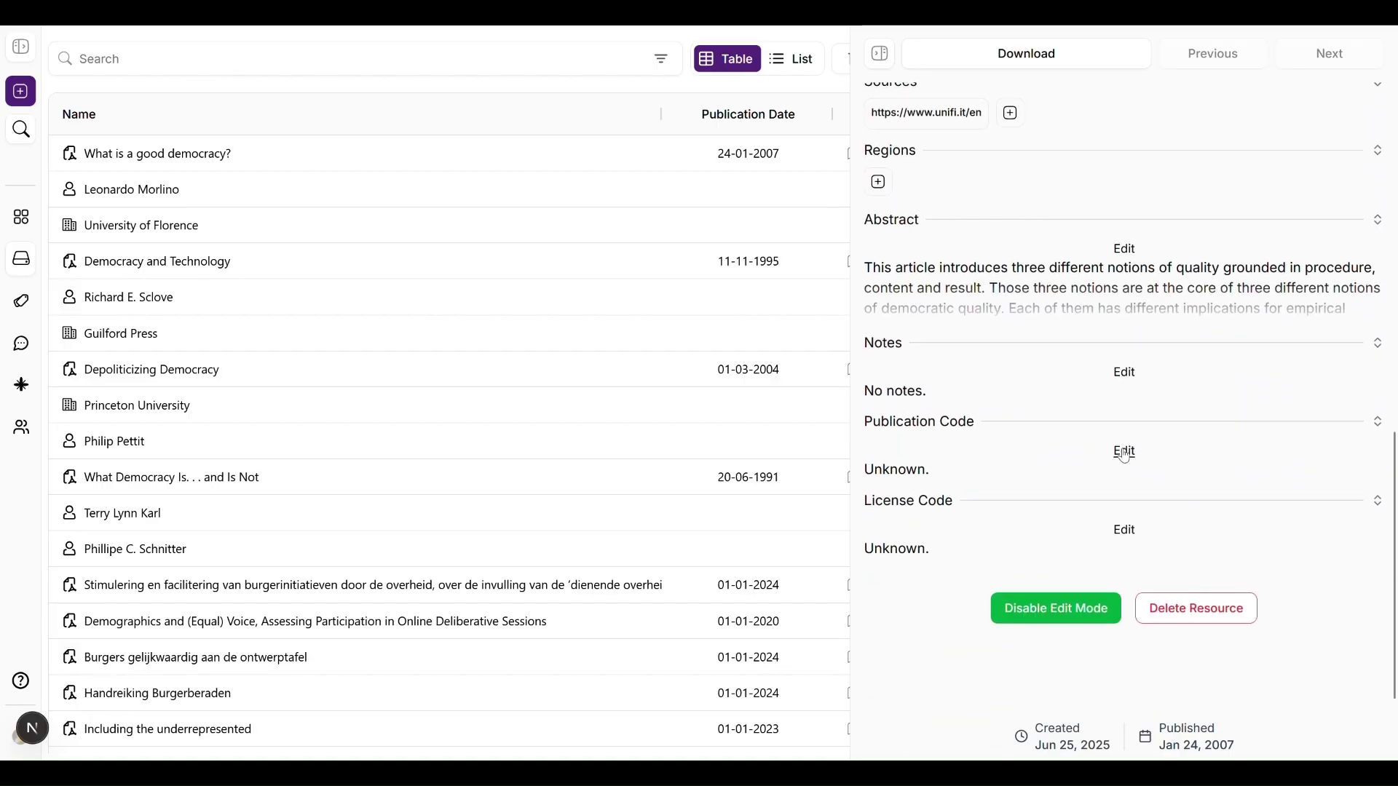
pyautogui.click(1125, 451)
pyautogui.hotkey('ctrl', 'v')
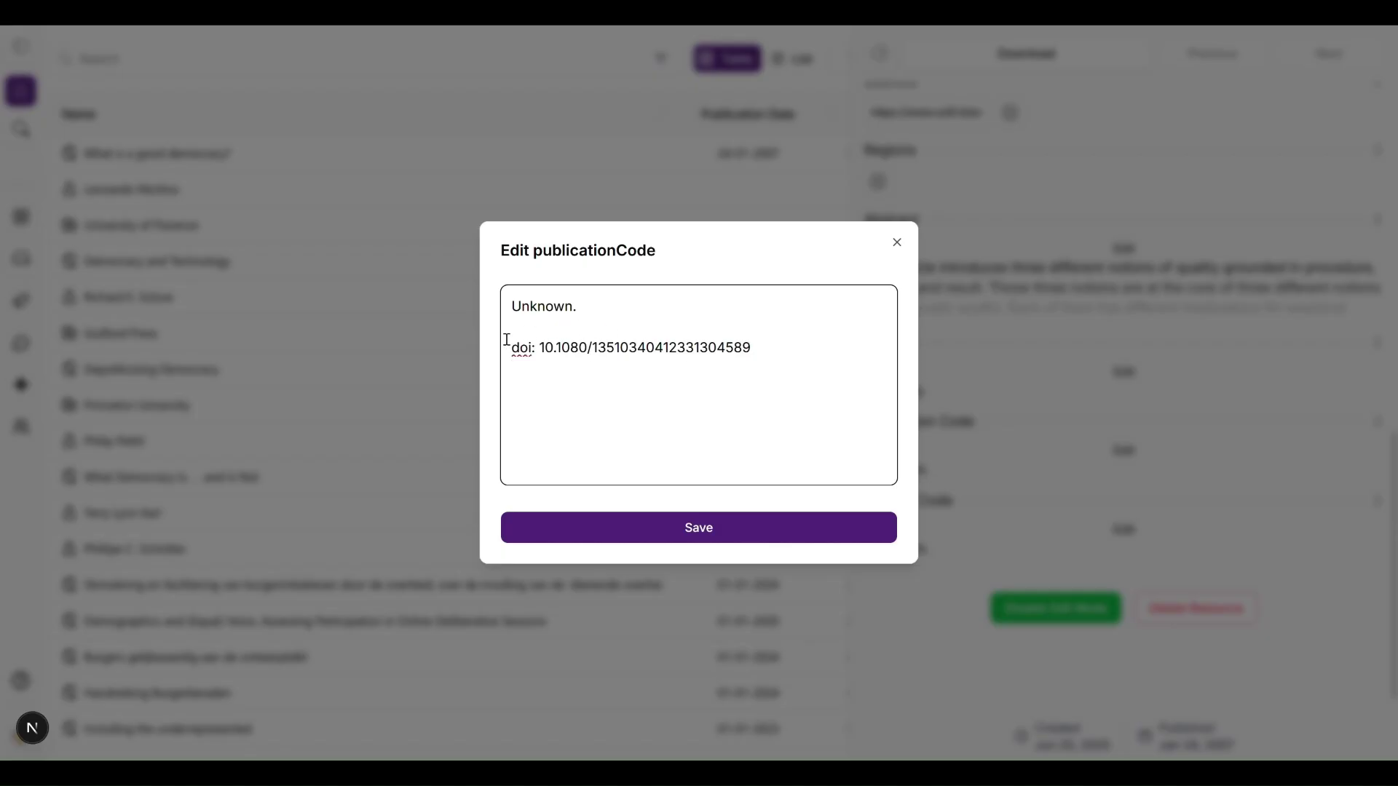
pyautogui.click(513, 347)
pyautogui.press('BackSpace')
pyautogui.press('BackSpace')
pyautogui.press('BackSpace')
pyautogui.press('BackSpace')
pyautogui.press('BackSpace')
pyautogui.press('BackSpace')
pyautogui.press('BackSpace')
pyautogui.press('BackSpace')
pyautogui.press('BackSpace')
pyautogui.press('BackSpace')
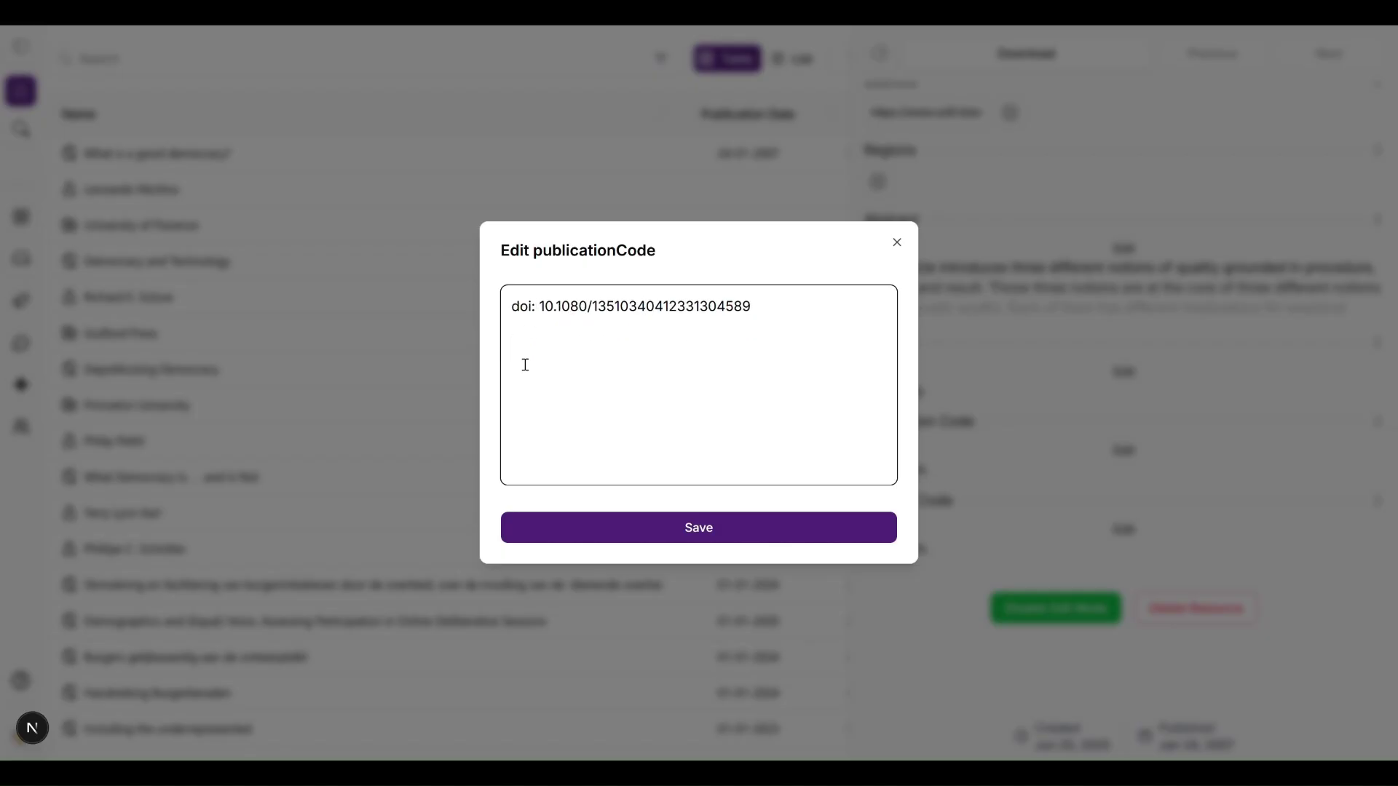
pyautogui.click(632, 536)
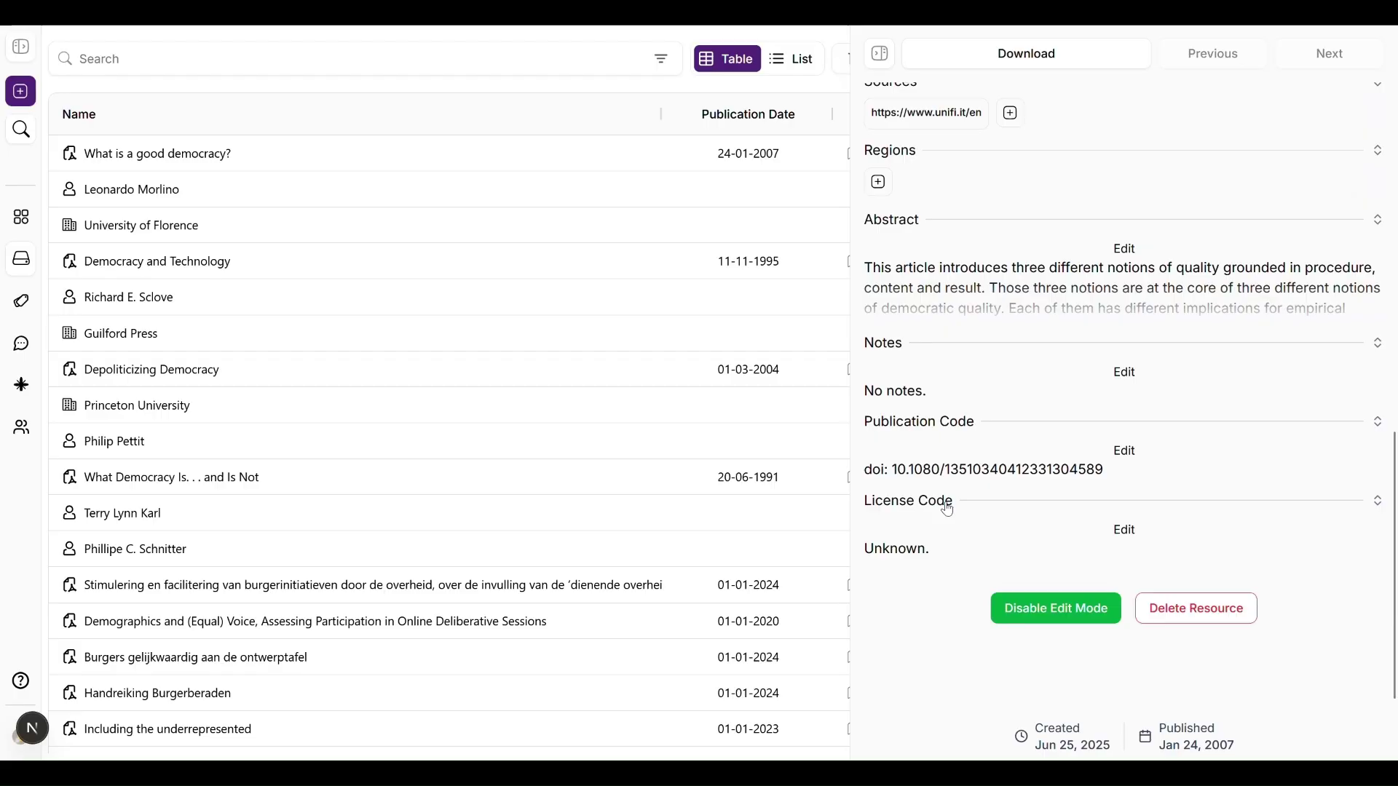
pyautogui.click(1058, 608)
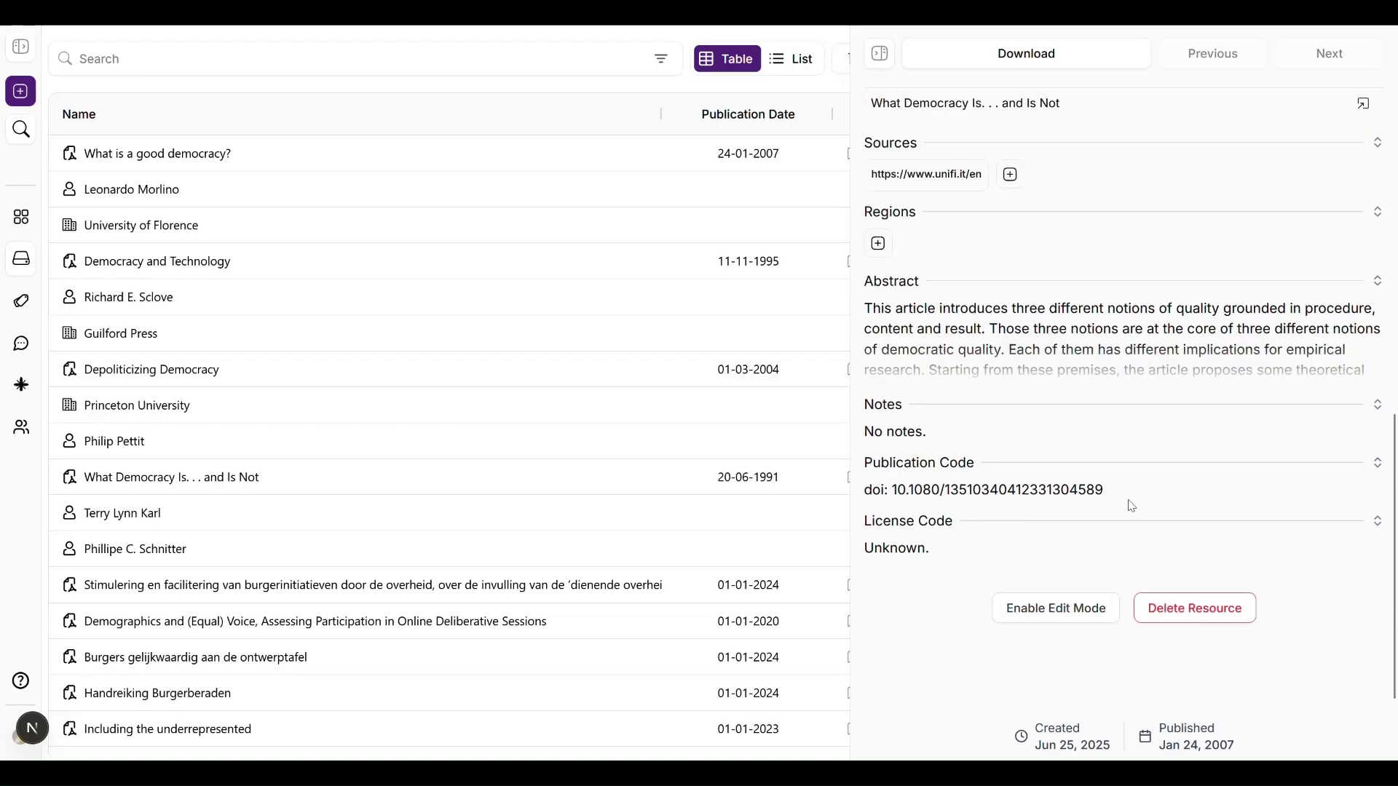
# Step: Follow related links through Depoliticizing Democracy and Burgers gelijkwaardig aan de ontwerptafel to the SCP organisation
pyautogui.scroll(7, 1131, 506)
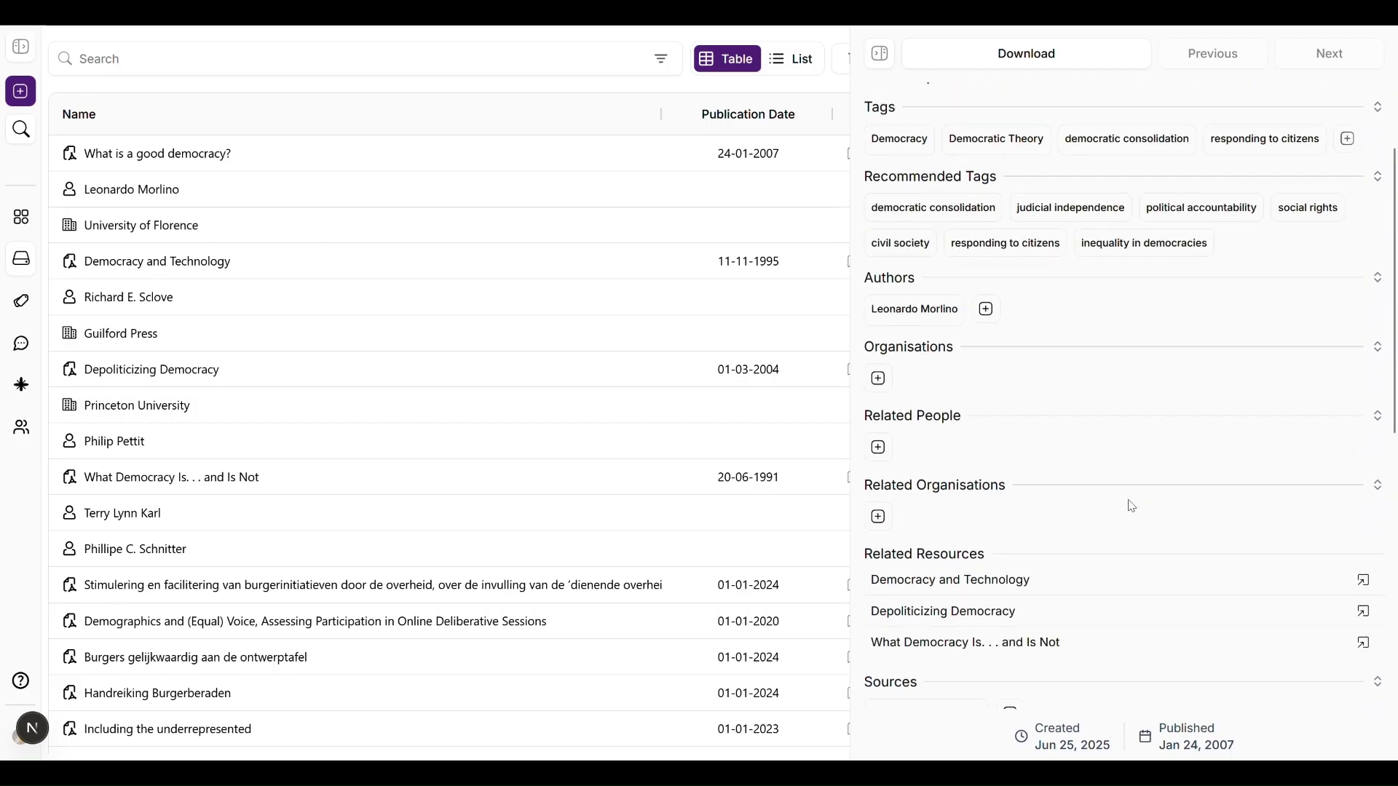
pyautogui.scroll(2, 1131, 506)
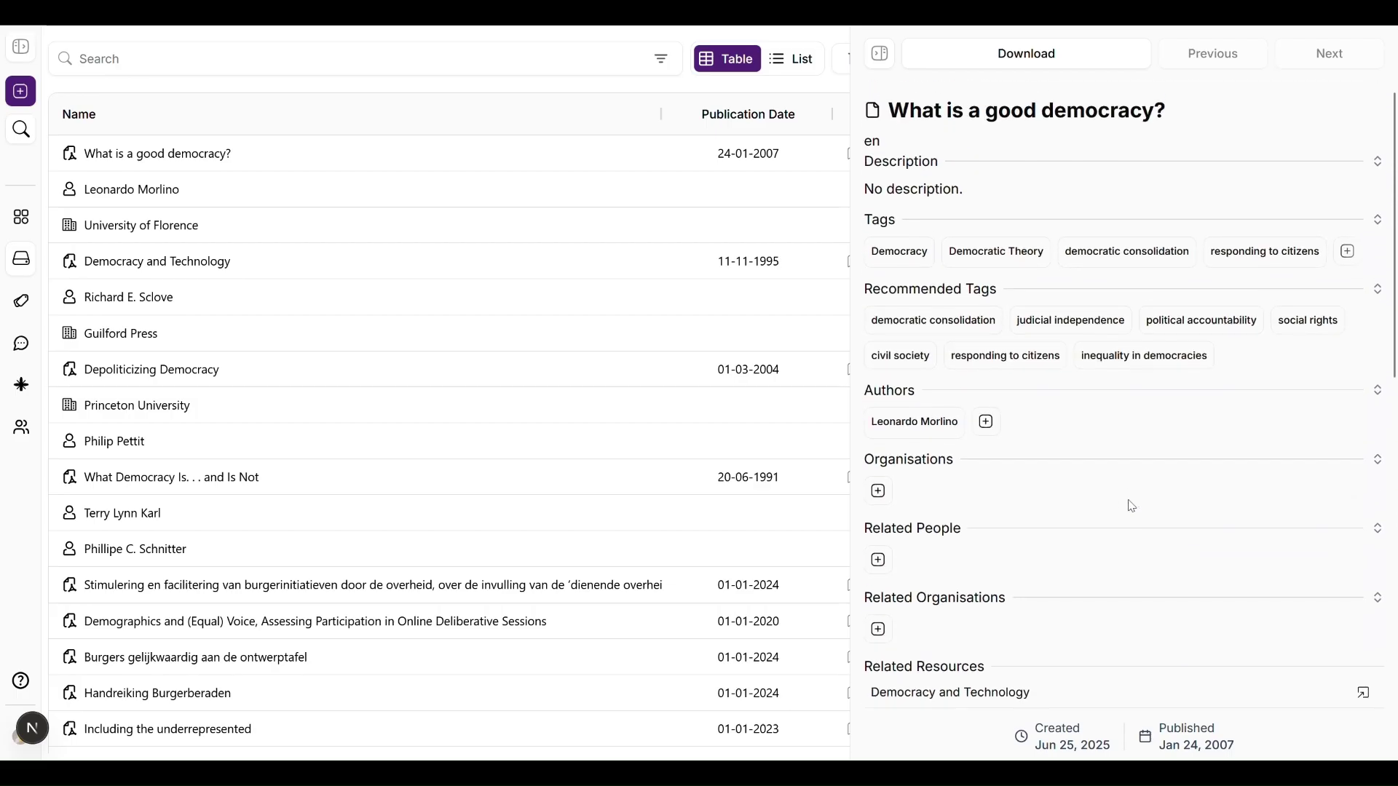
pyautogui.scroll(-5, 1131, 506)
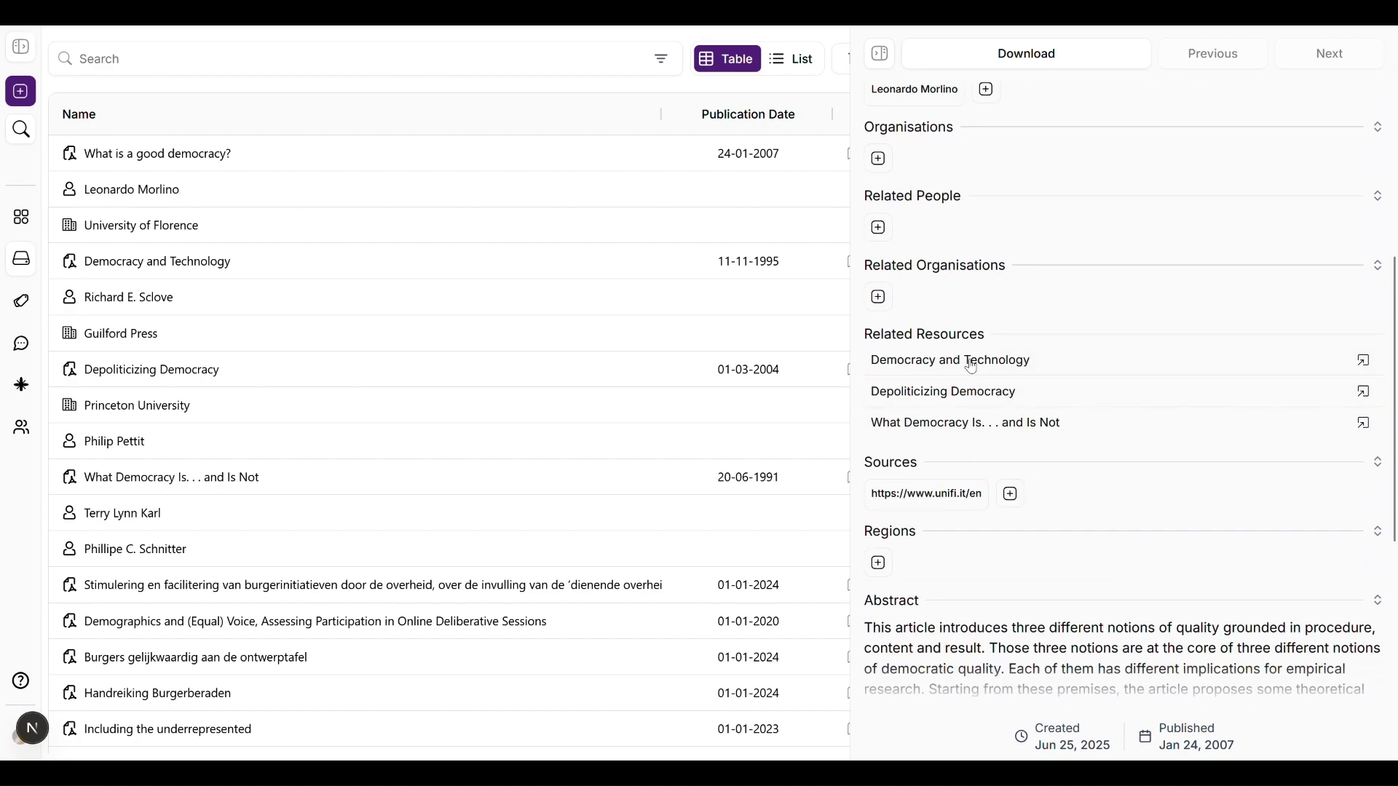
pyautogui.click(977, 404)
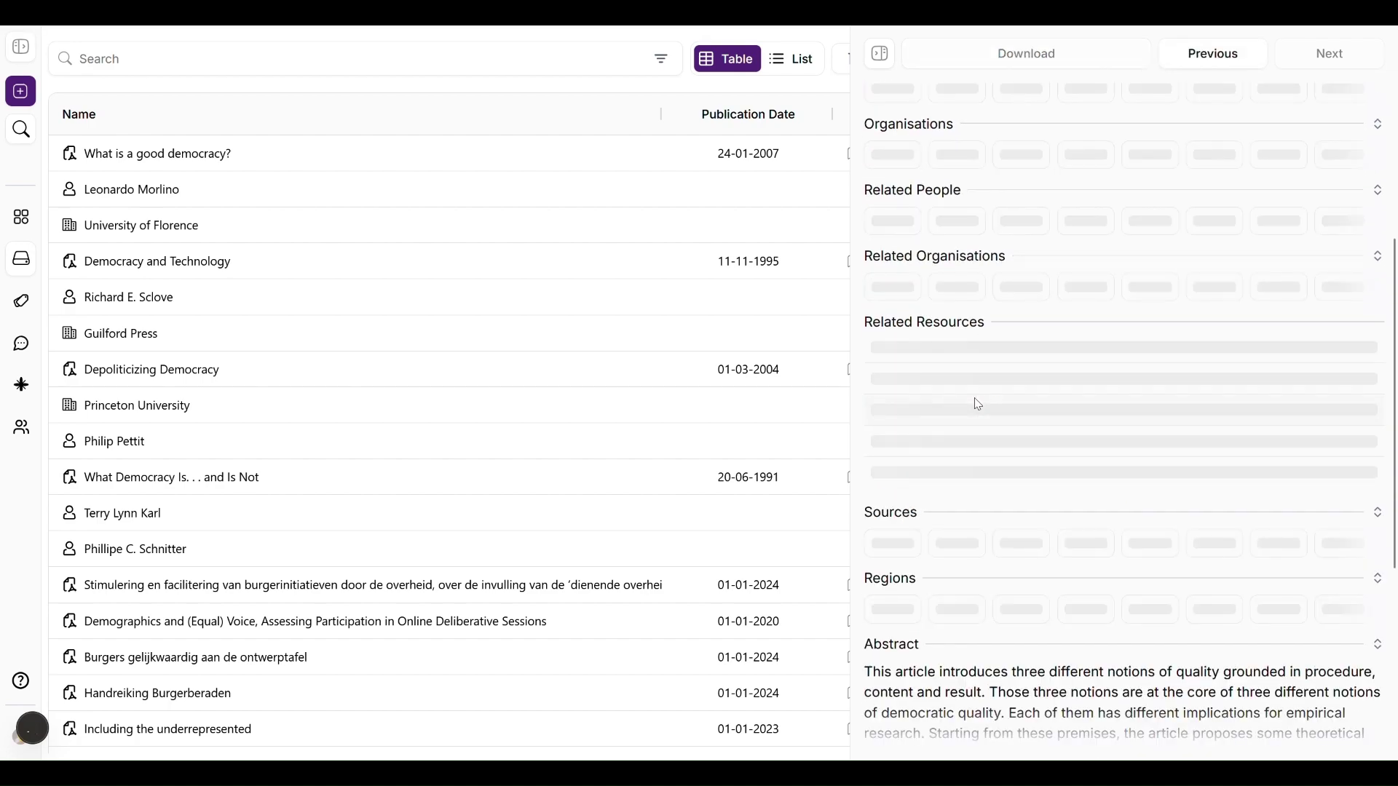
pyautogui.scroll(4, 976, 405)
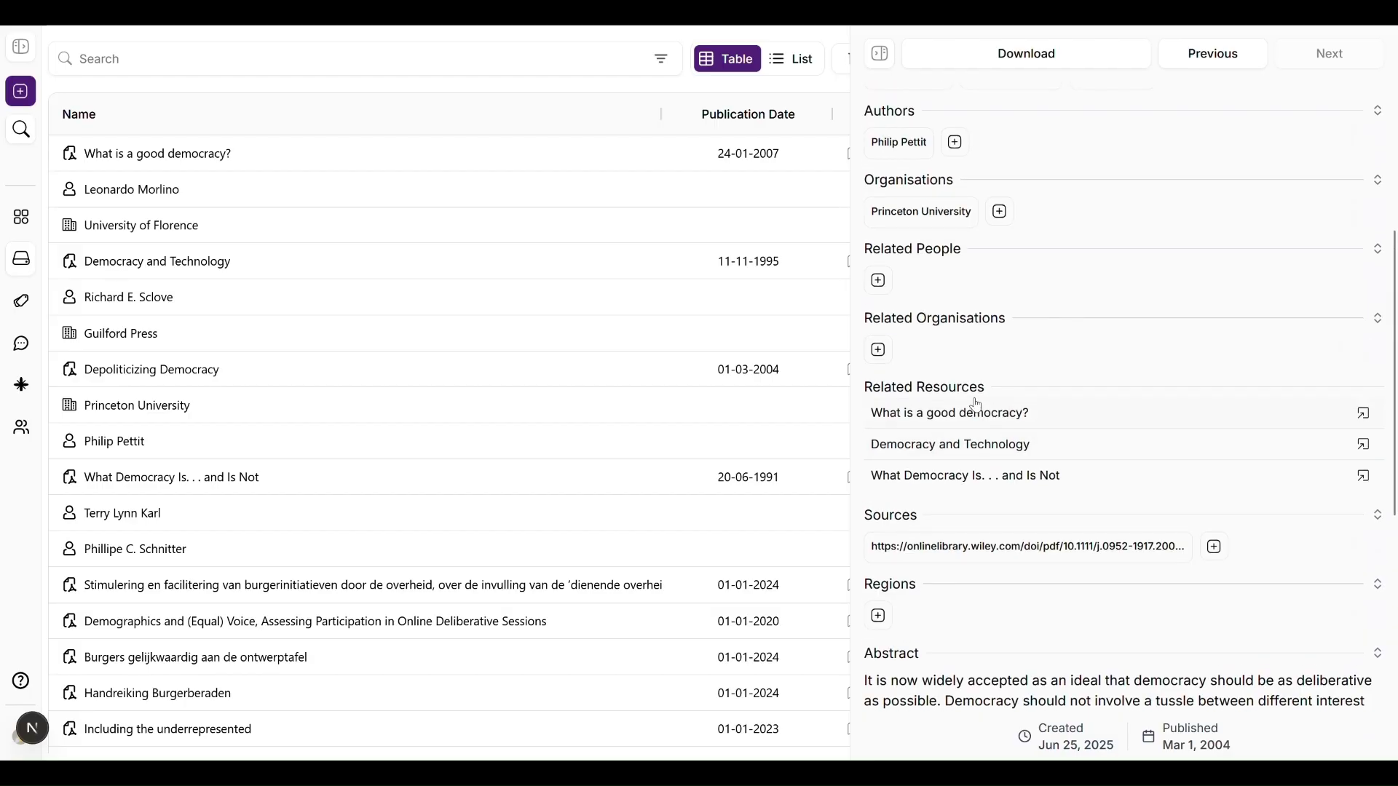
pyautogui.scroll(1, 977, 405)
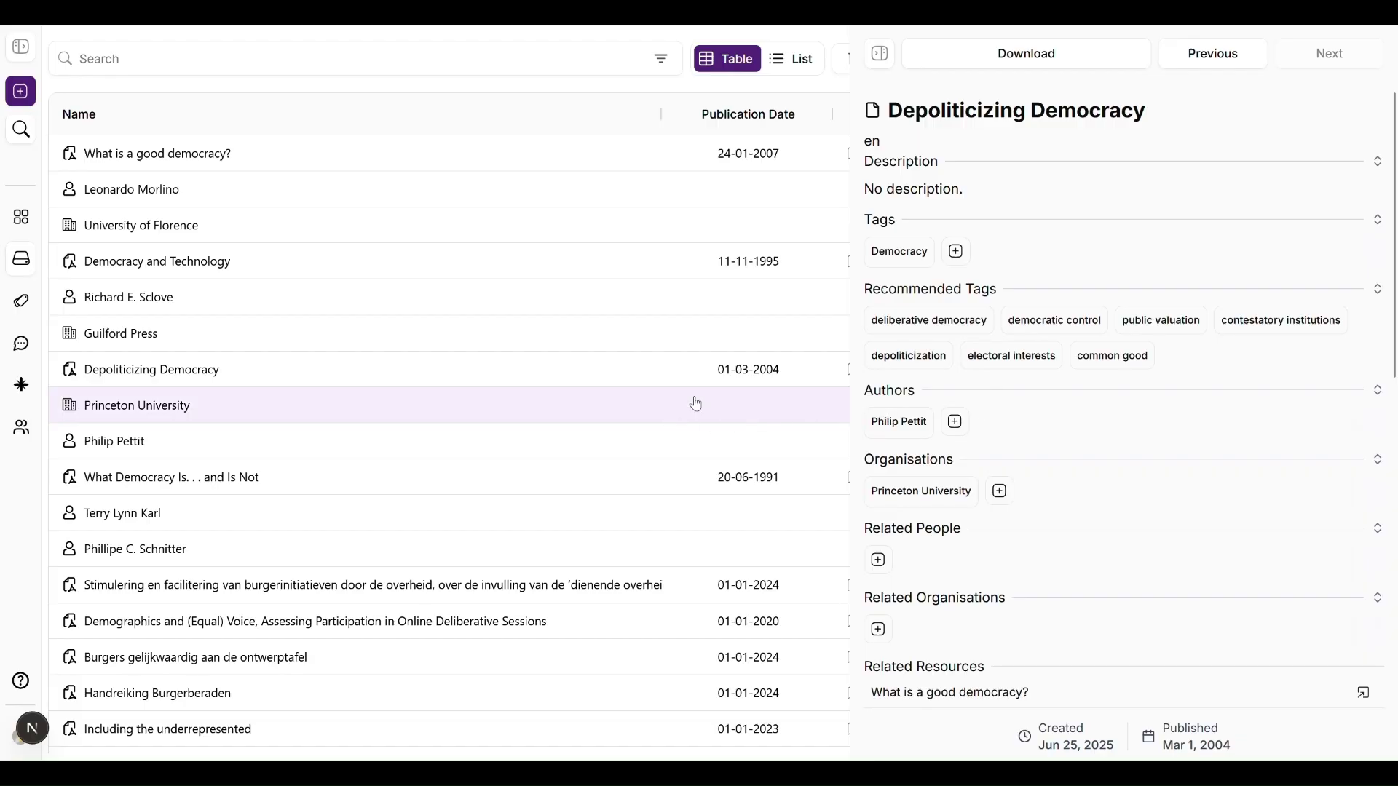
pyautogui.scroll(-3, 436, 483)
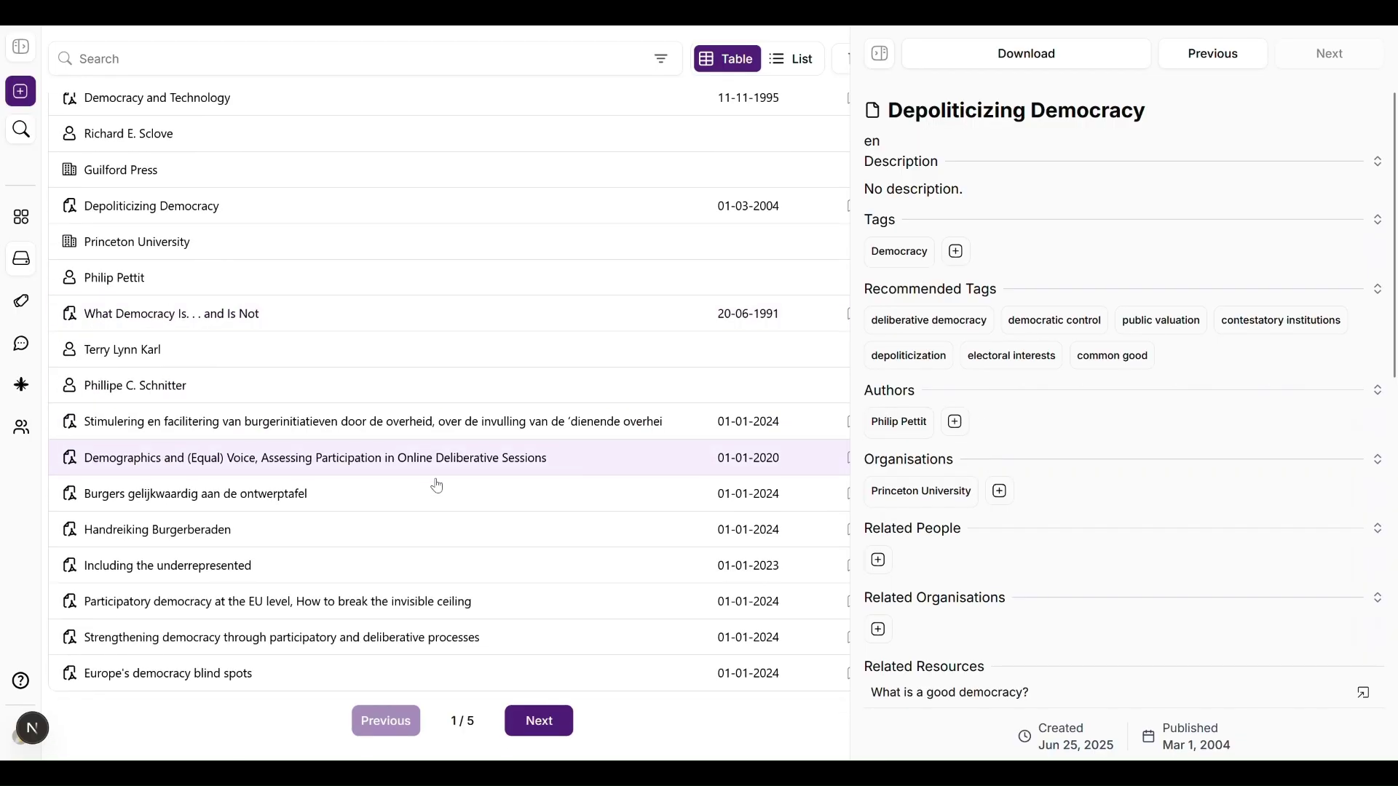
pyautogui.click(313, 501)
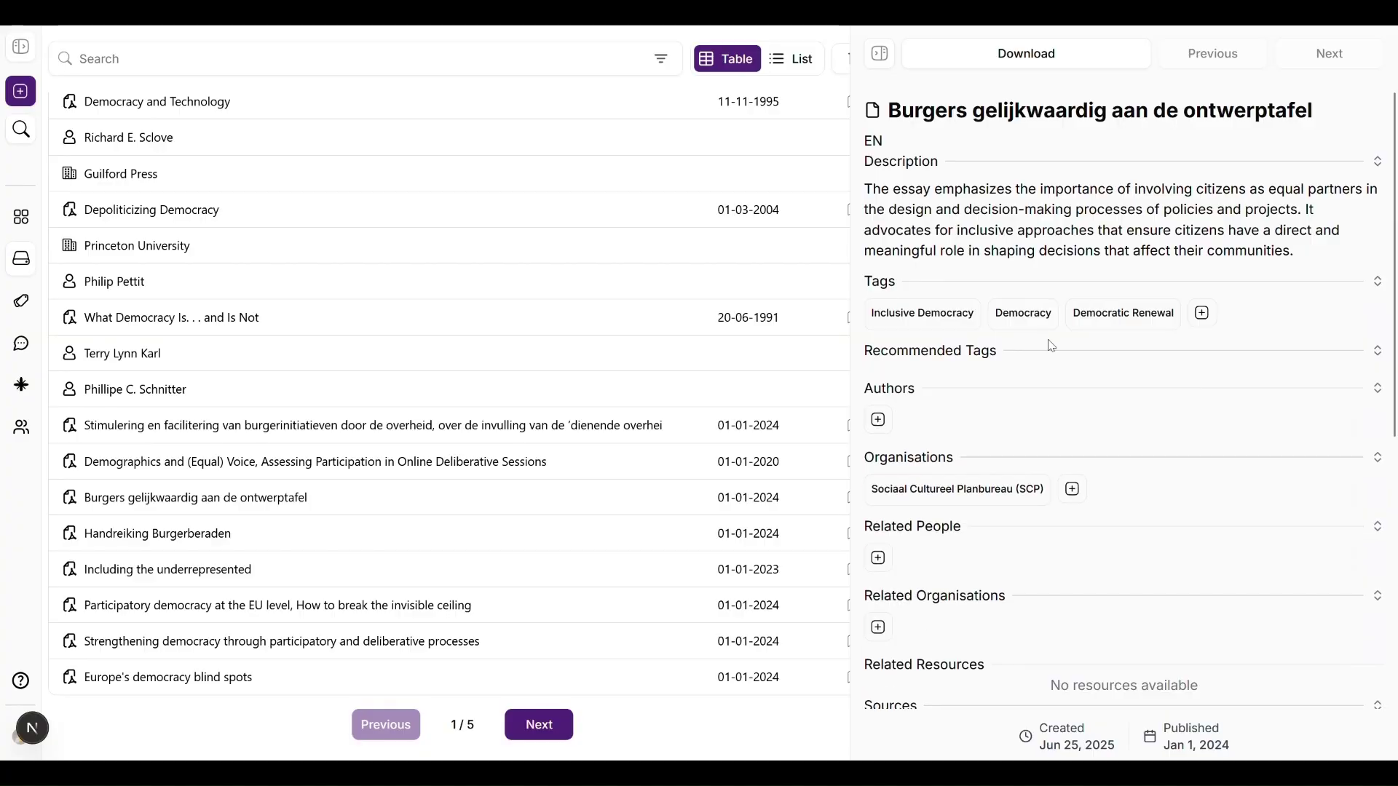
pyautogui.scroll(-3, 1087, 433)
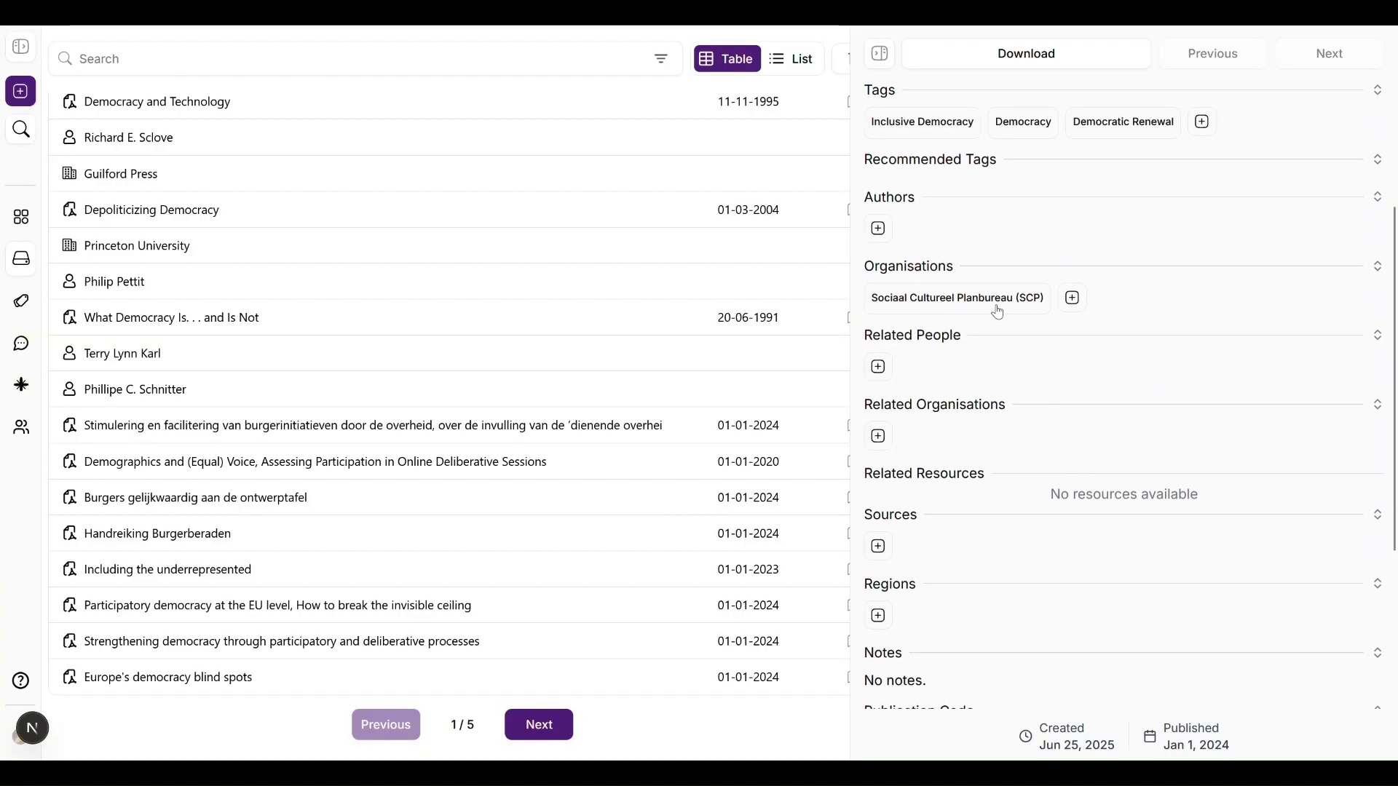
pyautogui.click(998, 301)
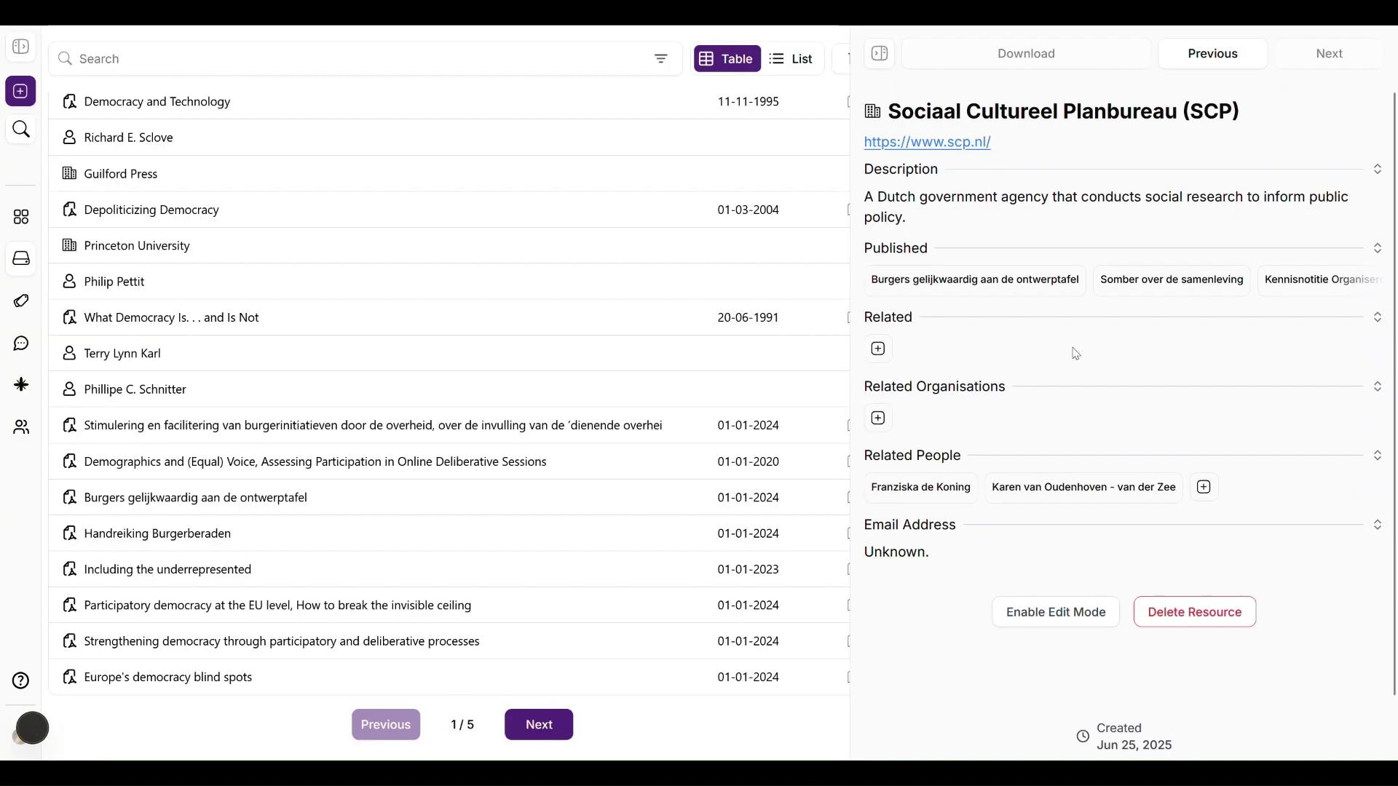
# Step: View the Somber over de samenleving report and its first author, then navigate back to SCP
pyautogui.click(1198, 282)
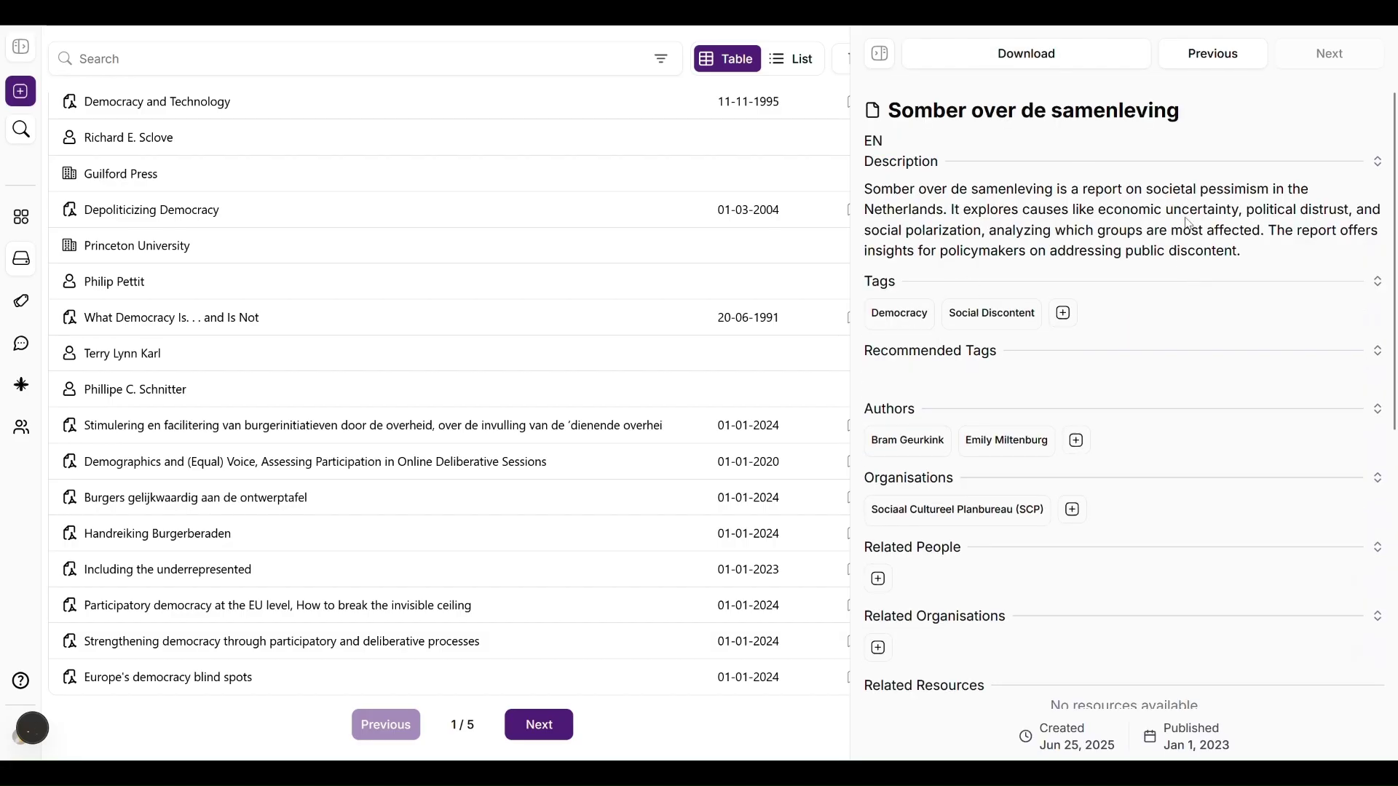
pyautogui.scroll(-3, 1055, 198)
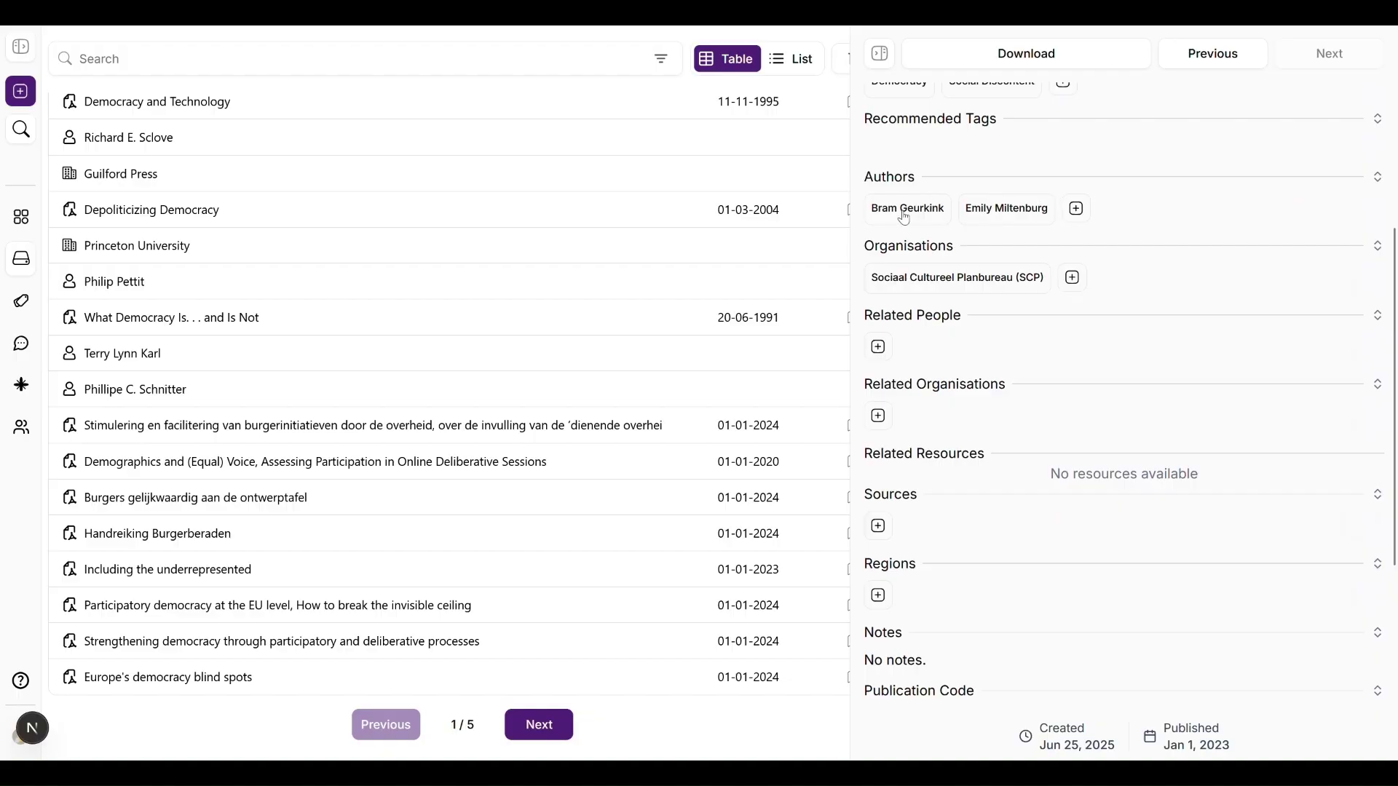
pyautogui.click(903, 211)
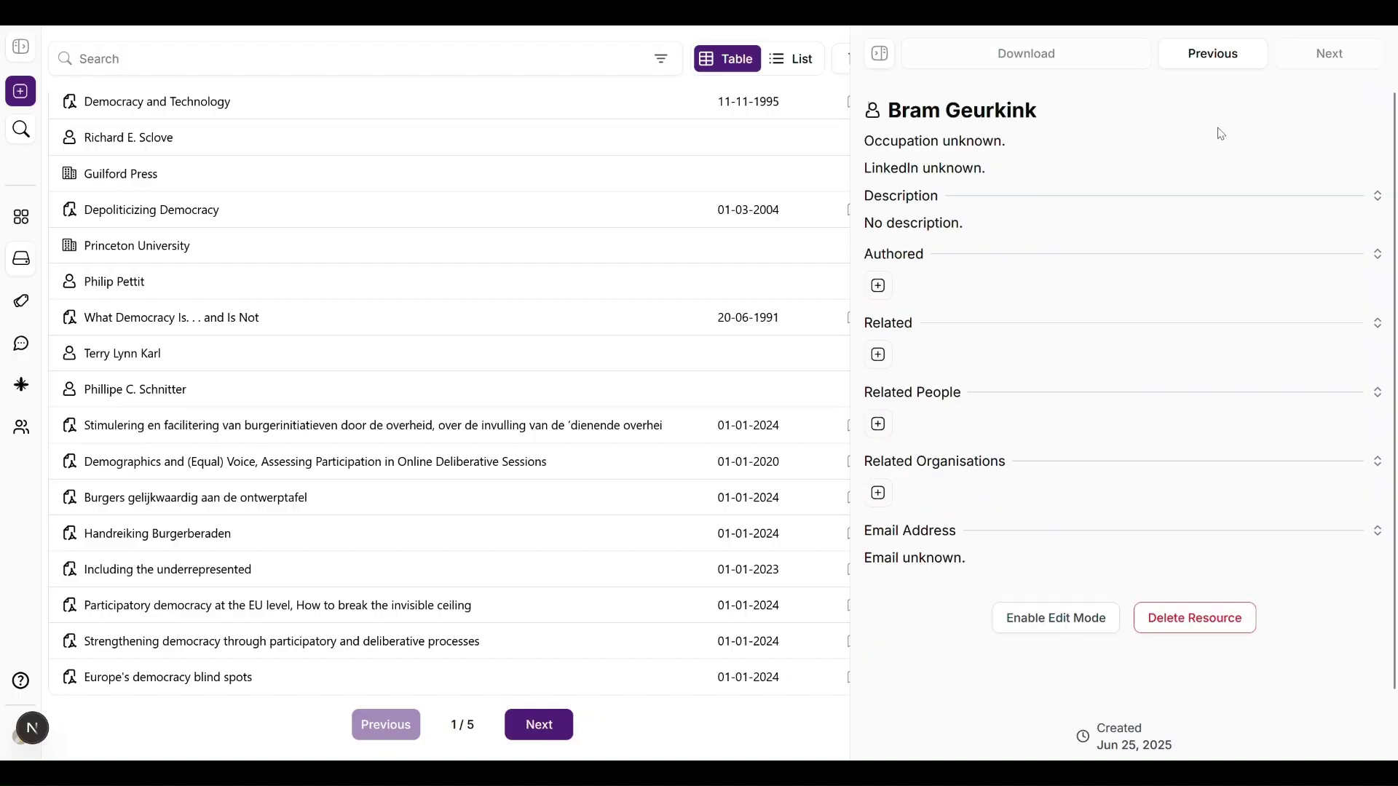
pyautogui.click(1201, 58)
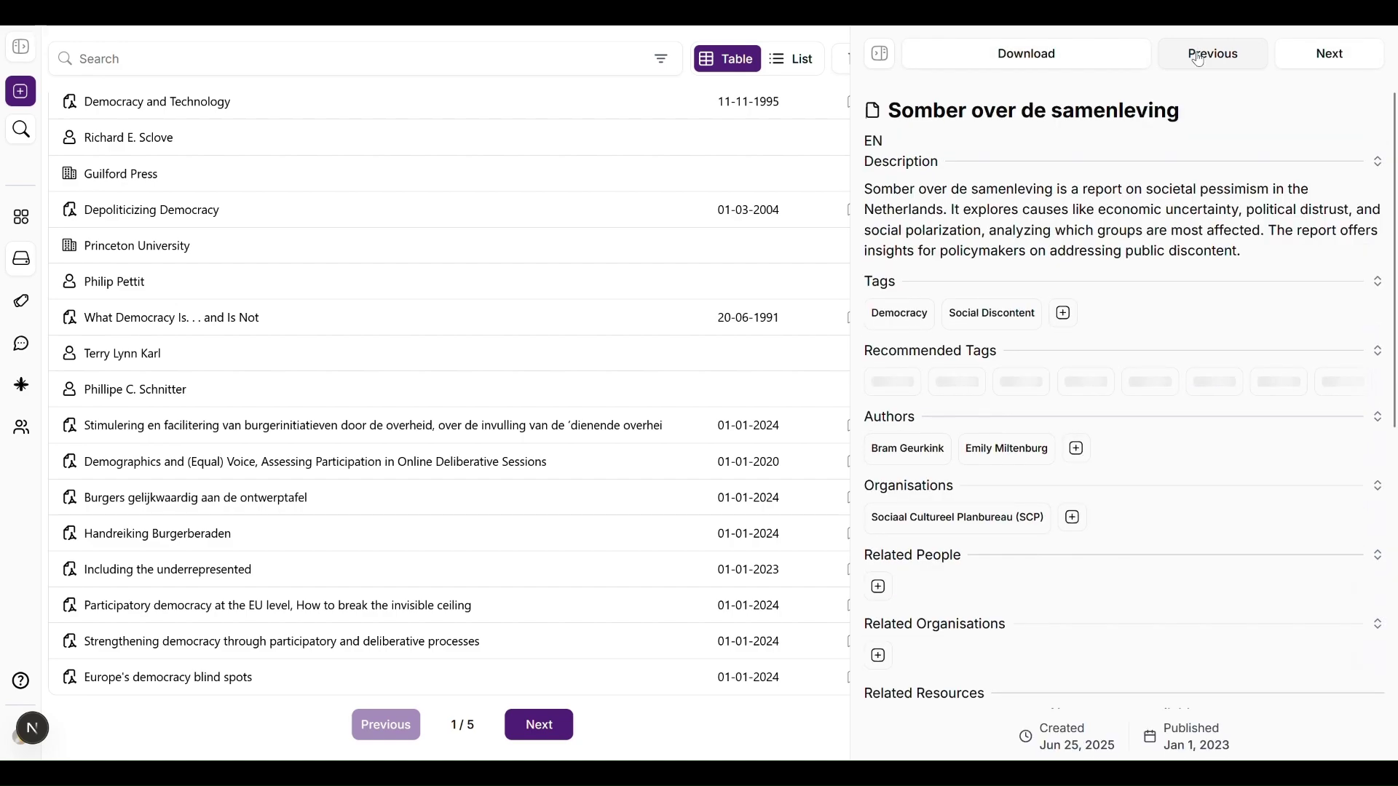
pyautogui.click(1201, 58)
pyautogui.click(1200, 58)
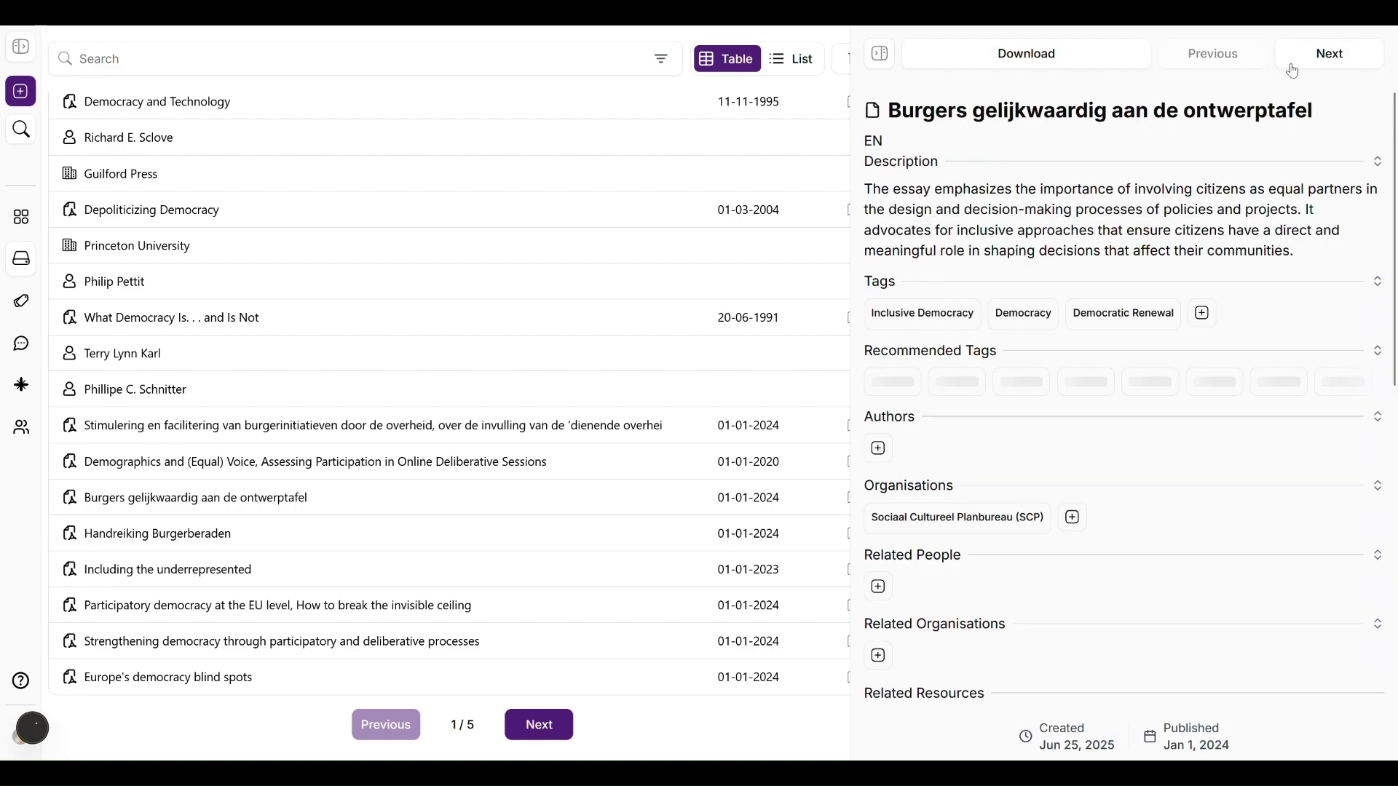
pyautogui.click(1300, 66)
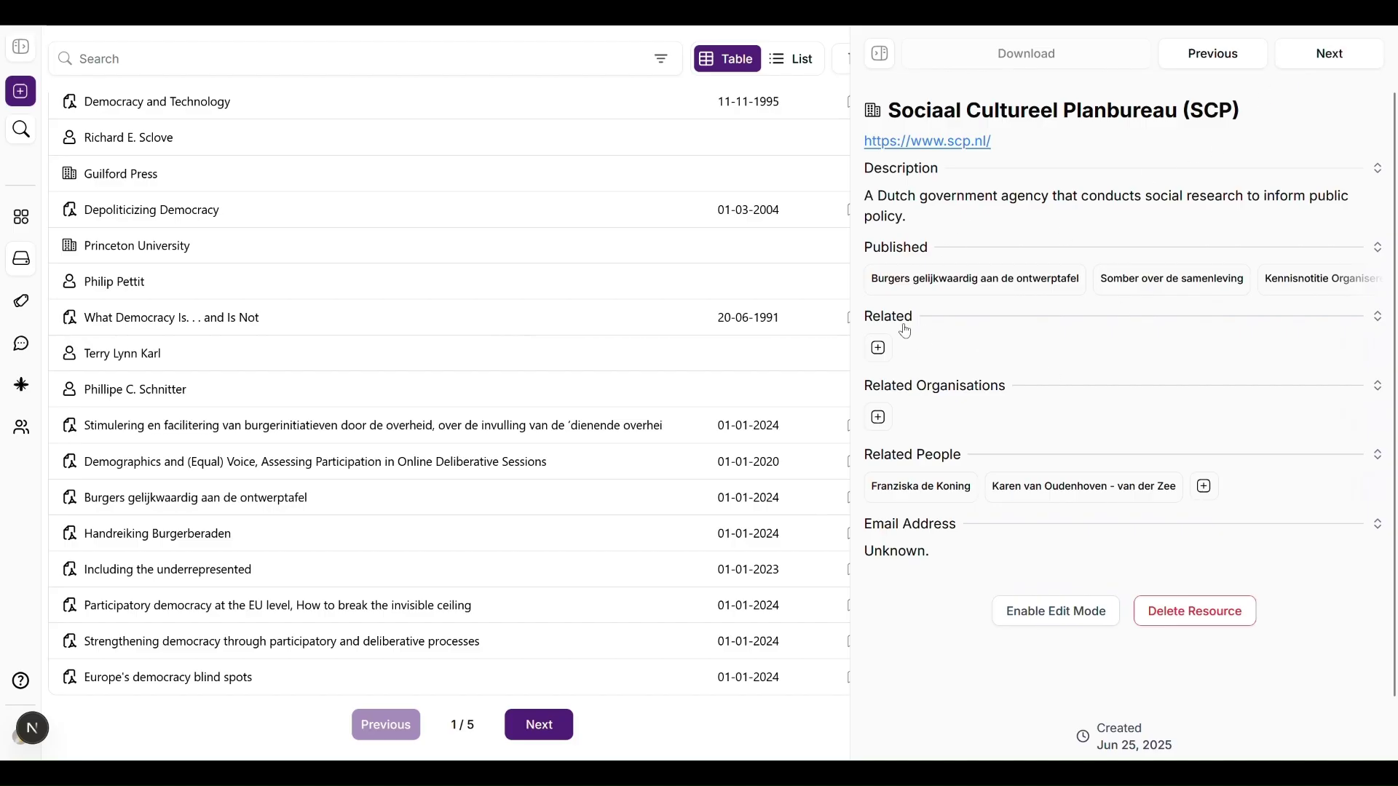
# Step: Delete the SCP organisation, restore it from the Trash, and return to the archive
pyautogui.click(1196, 613)
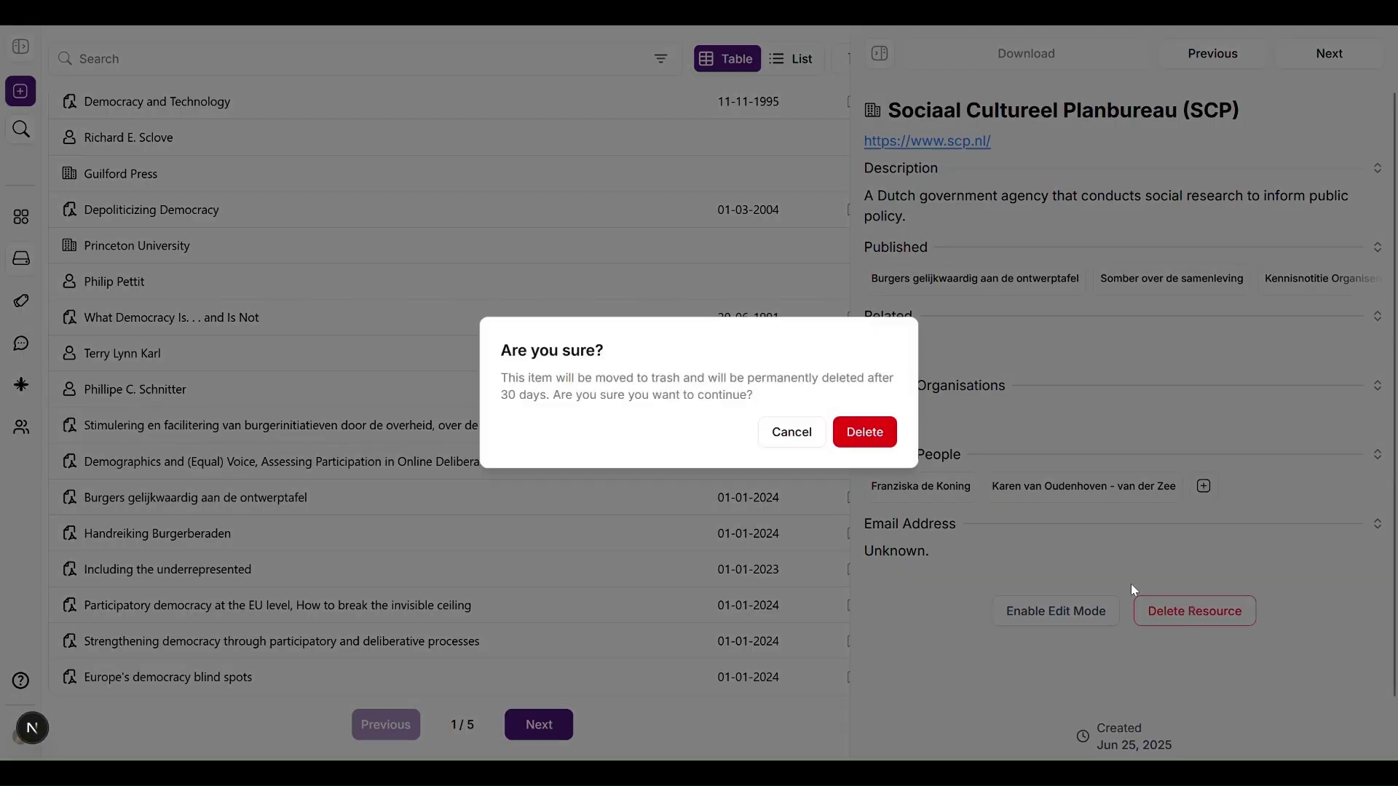
pyautogui.click(882, 440)
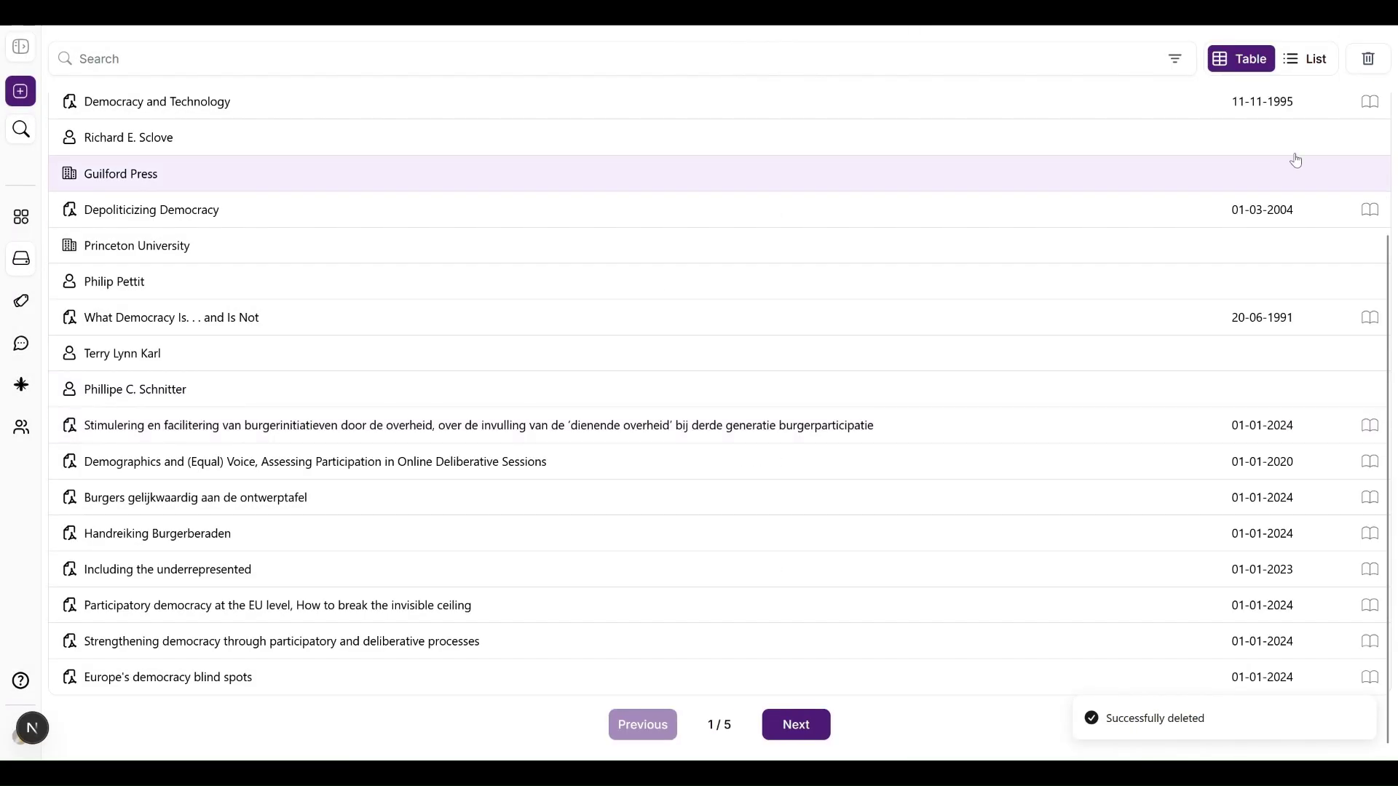
pyautogui.click(1367, 59)
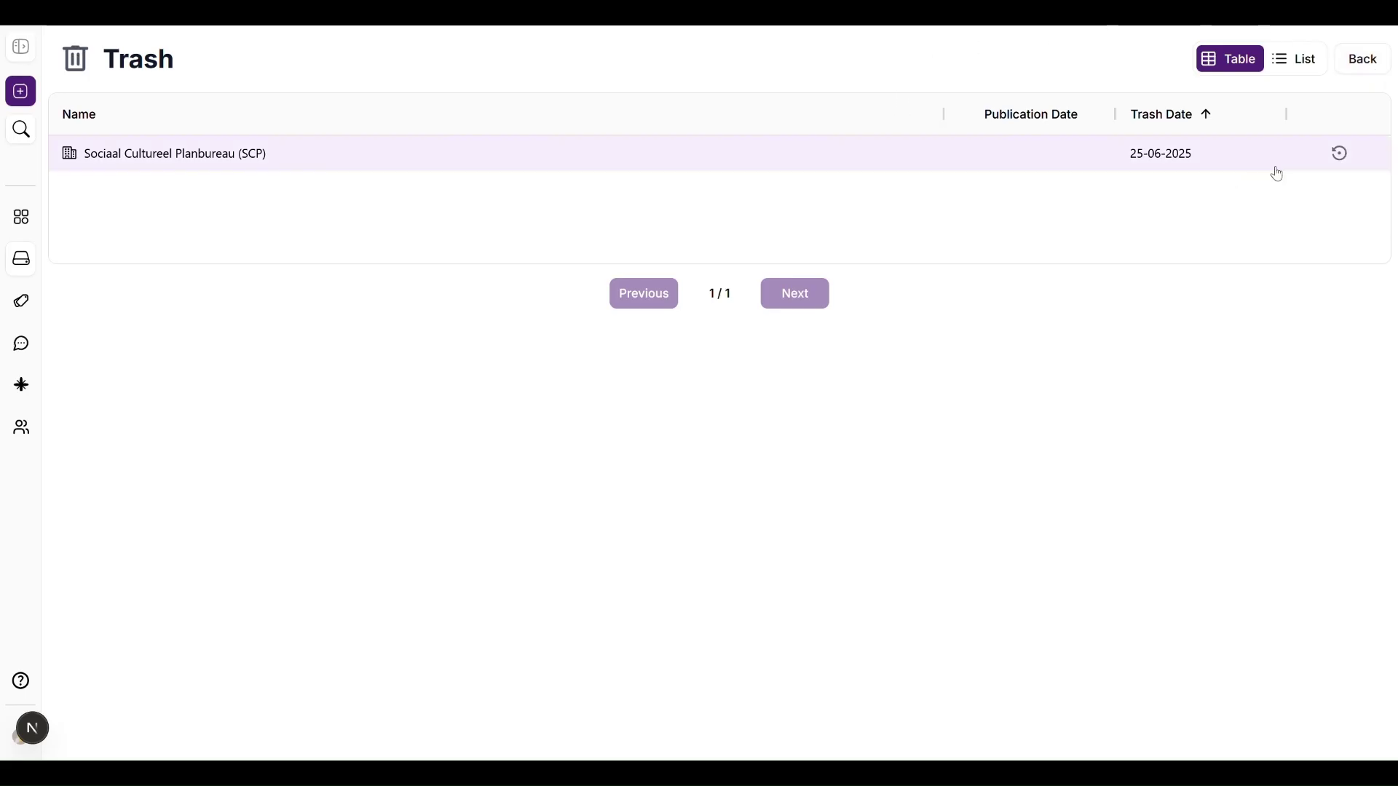
pyautogui.click(1162, 156)
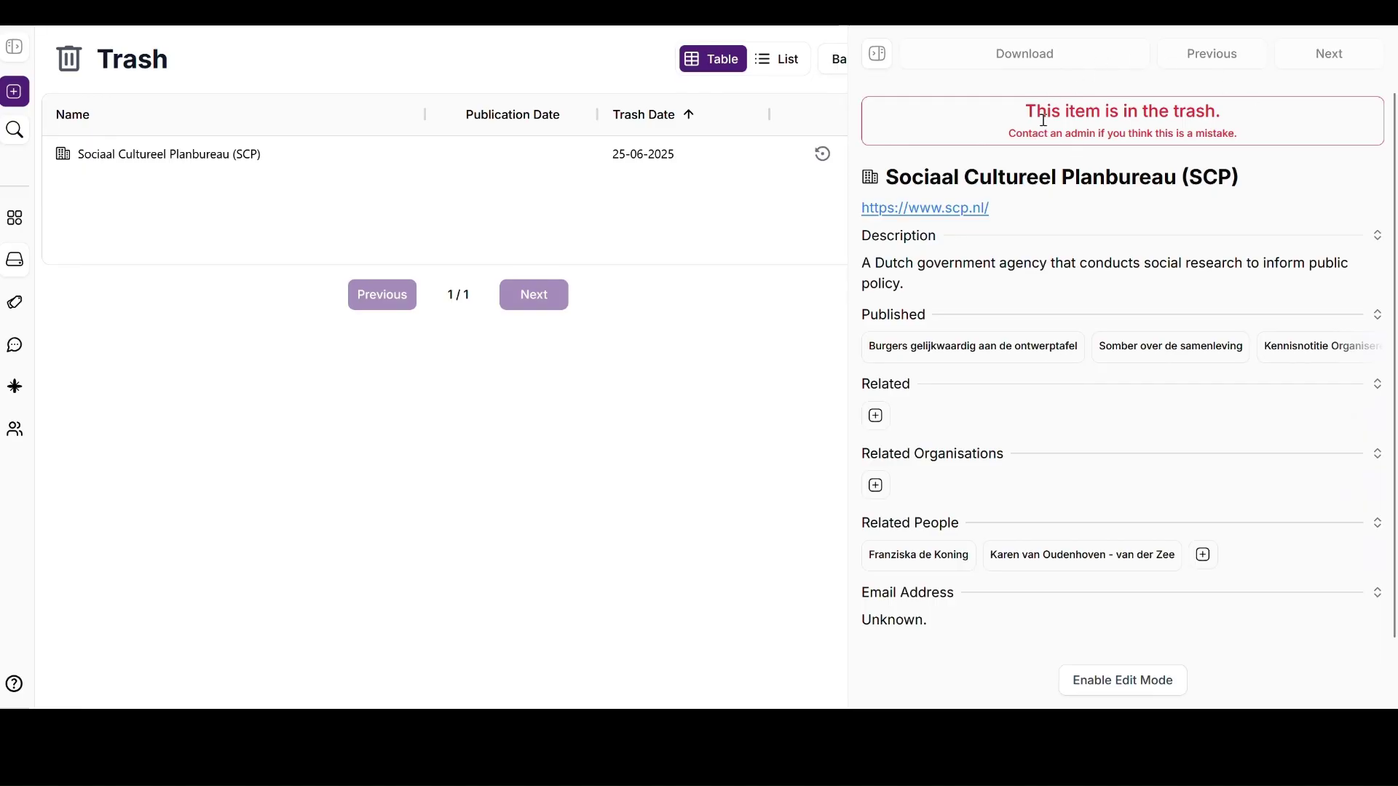
pyautogui.click(877, 54)
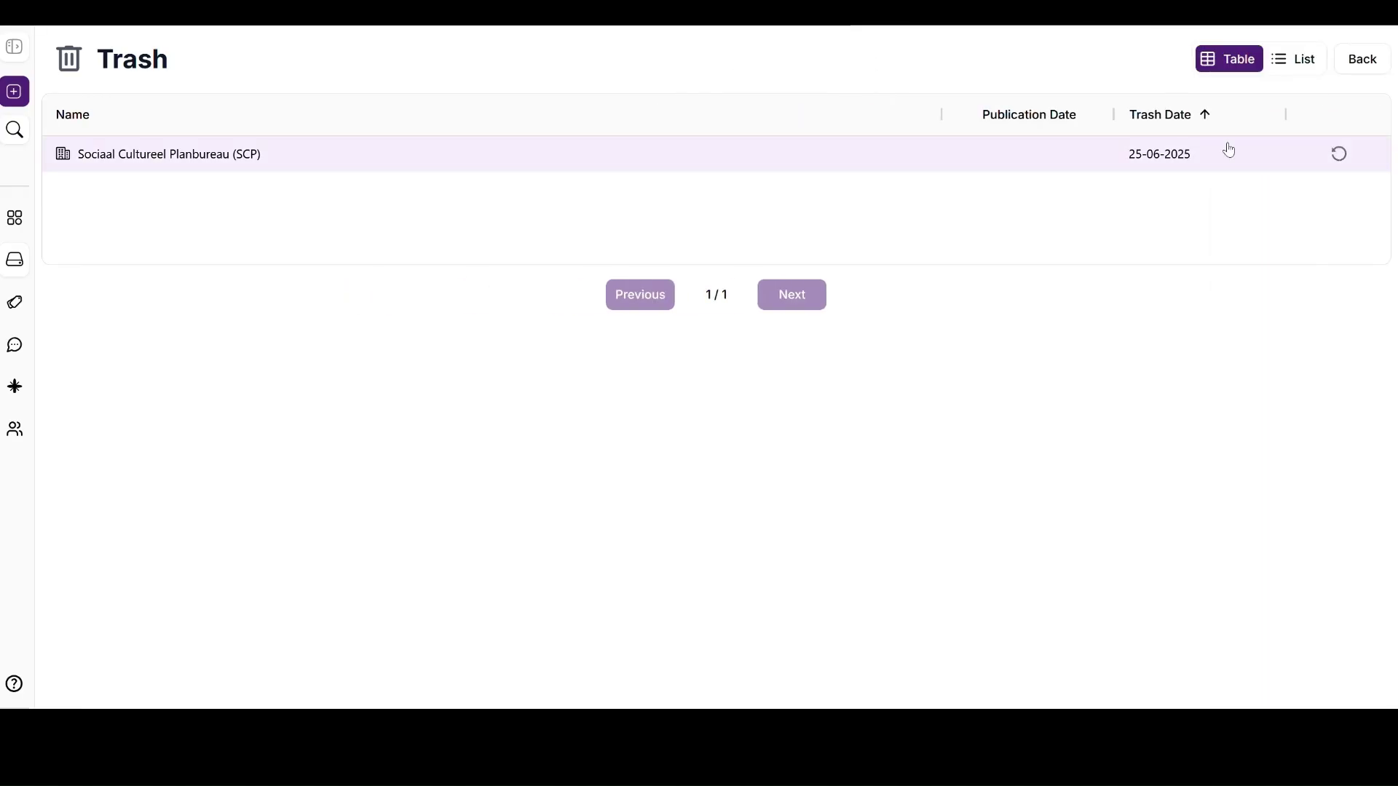
pyautogui.click(1339, 153)
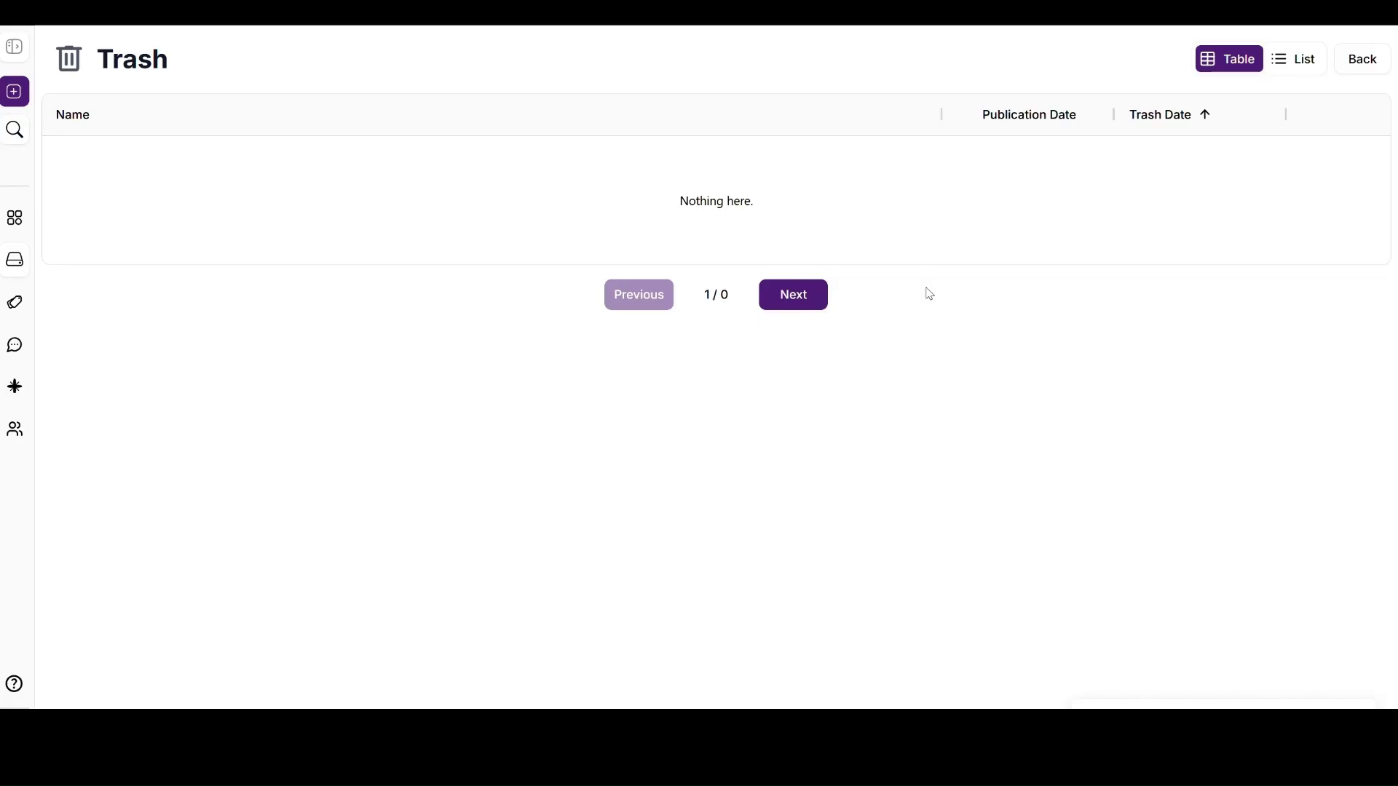
pyautogui.click(1362, 59)
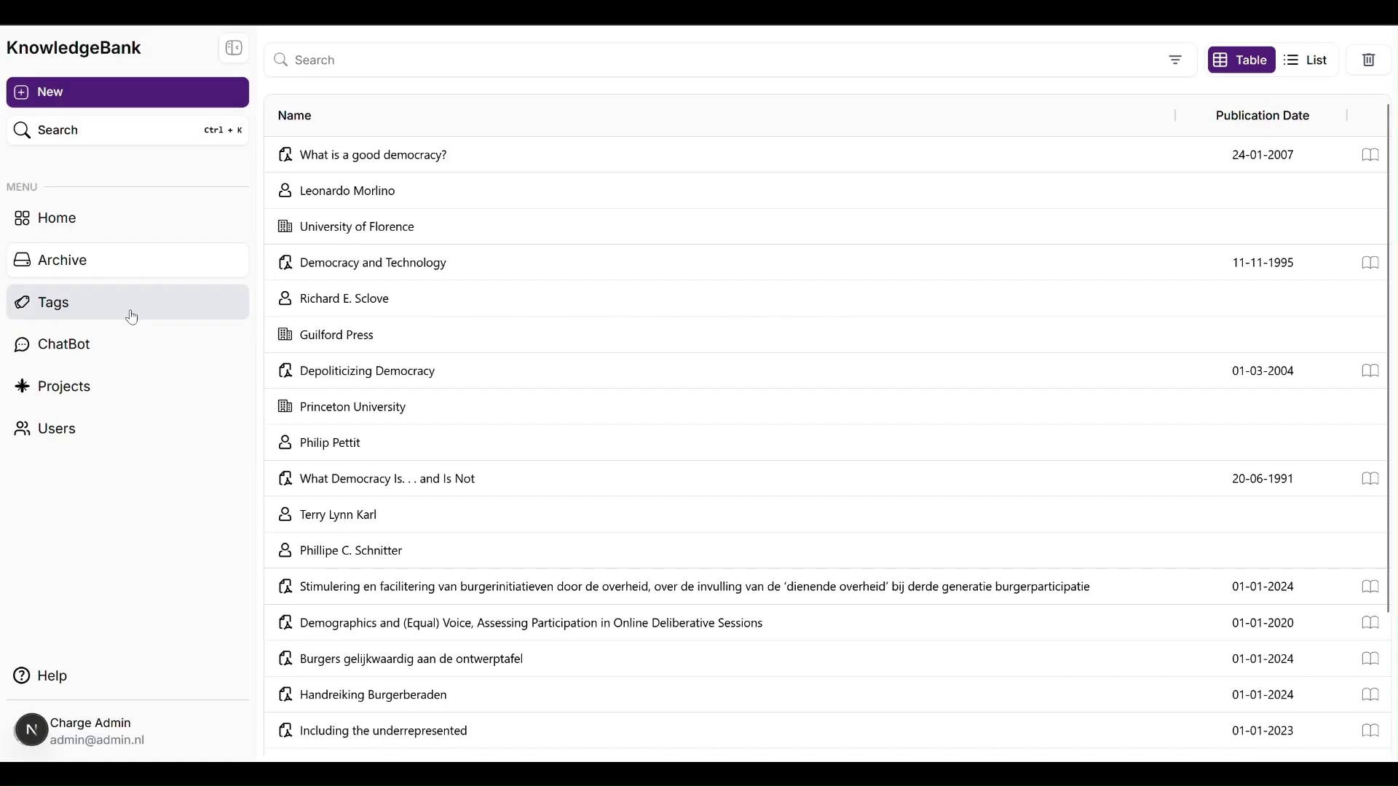
# Step: Search tags for 'demo' and rename 'democratic consolidation' to 'democratic Consolidation'
pyautogui.click(132, 317)
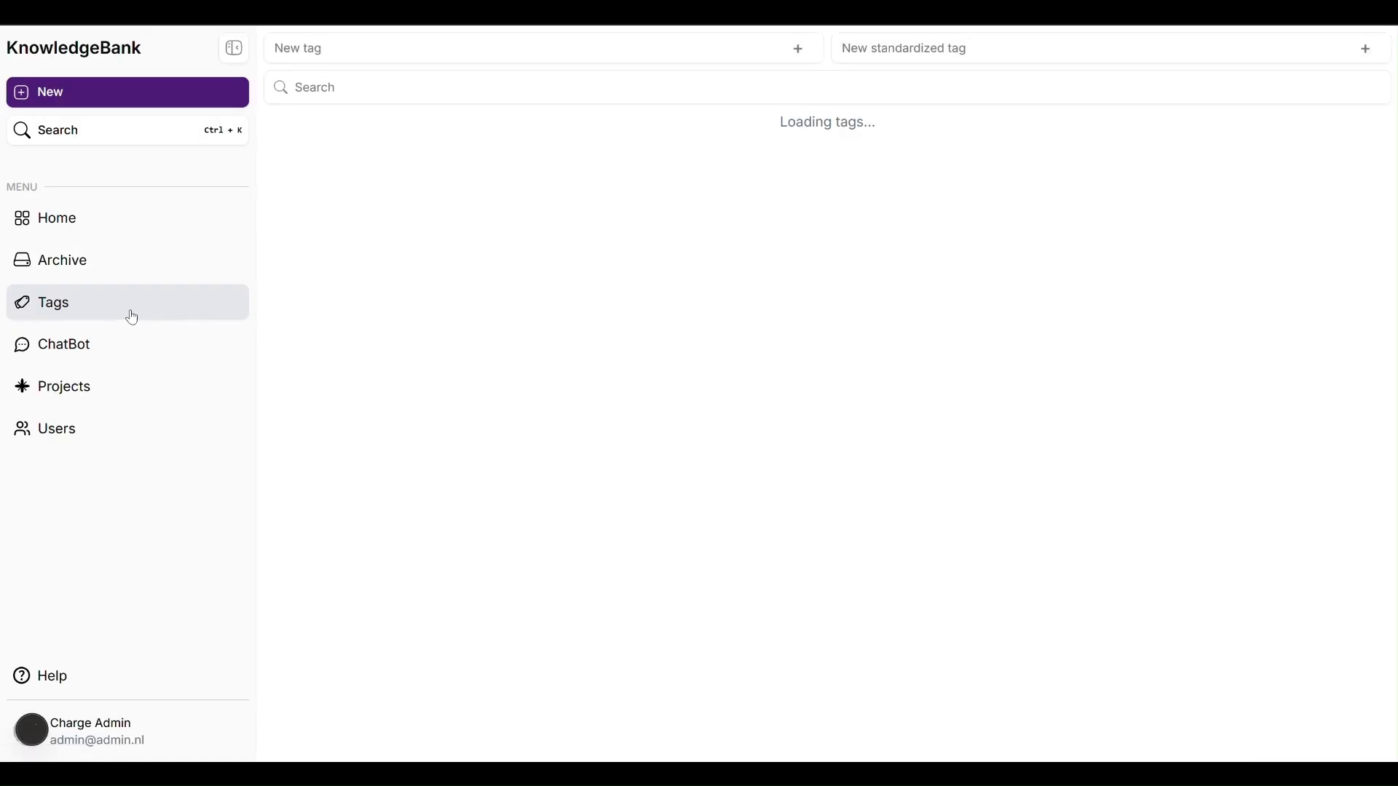
pyautogui.click(501, 86)
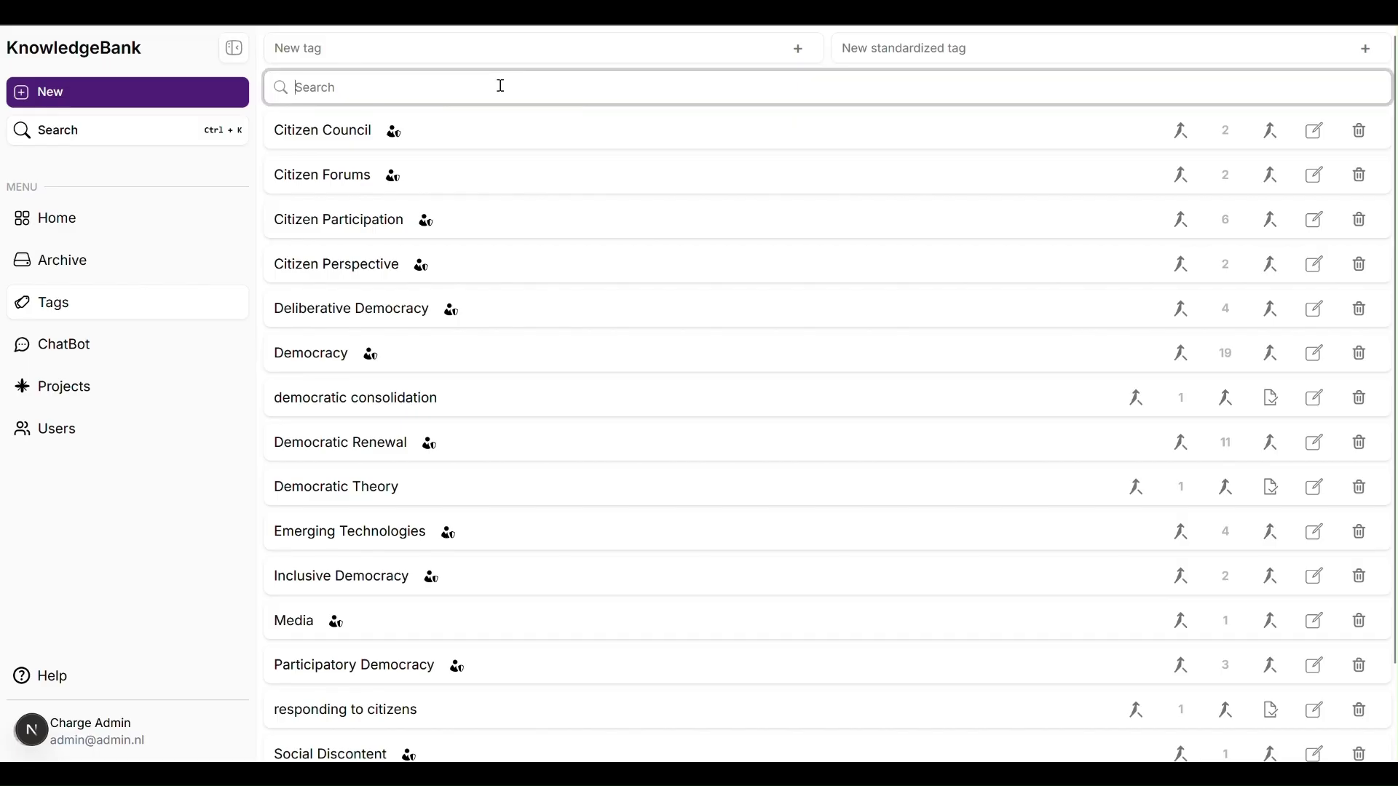
pyautogui.write('democrat')
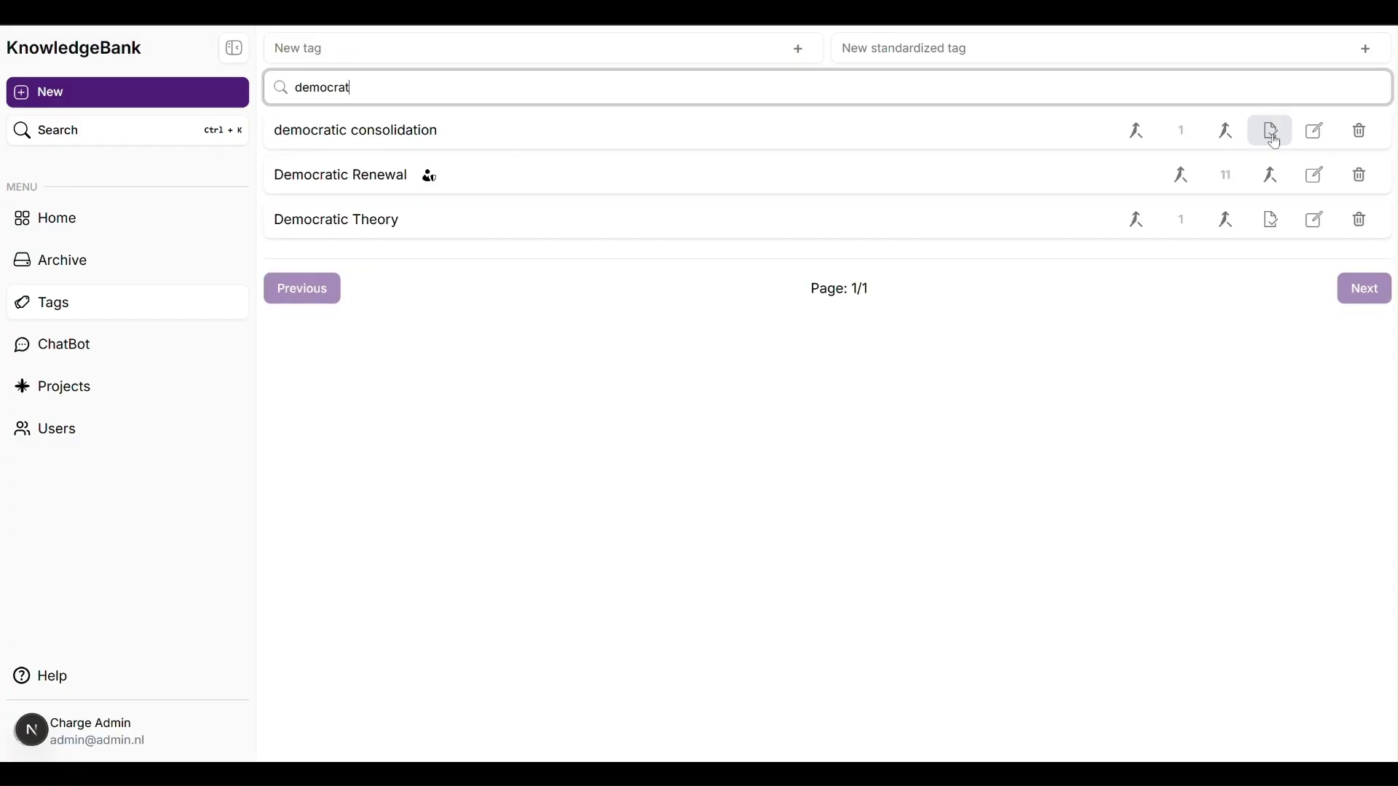
pyautogui.click(1317, 131)
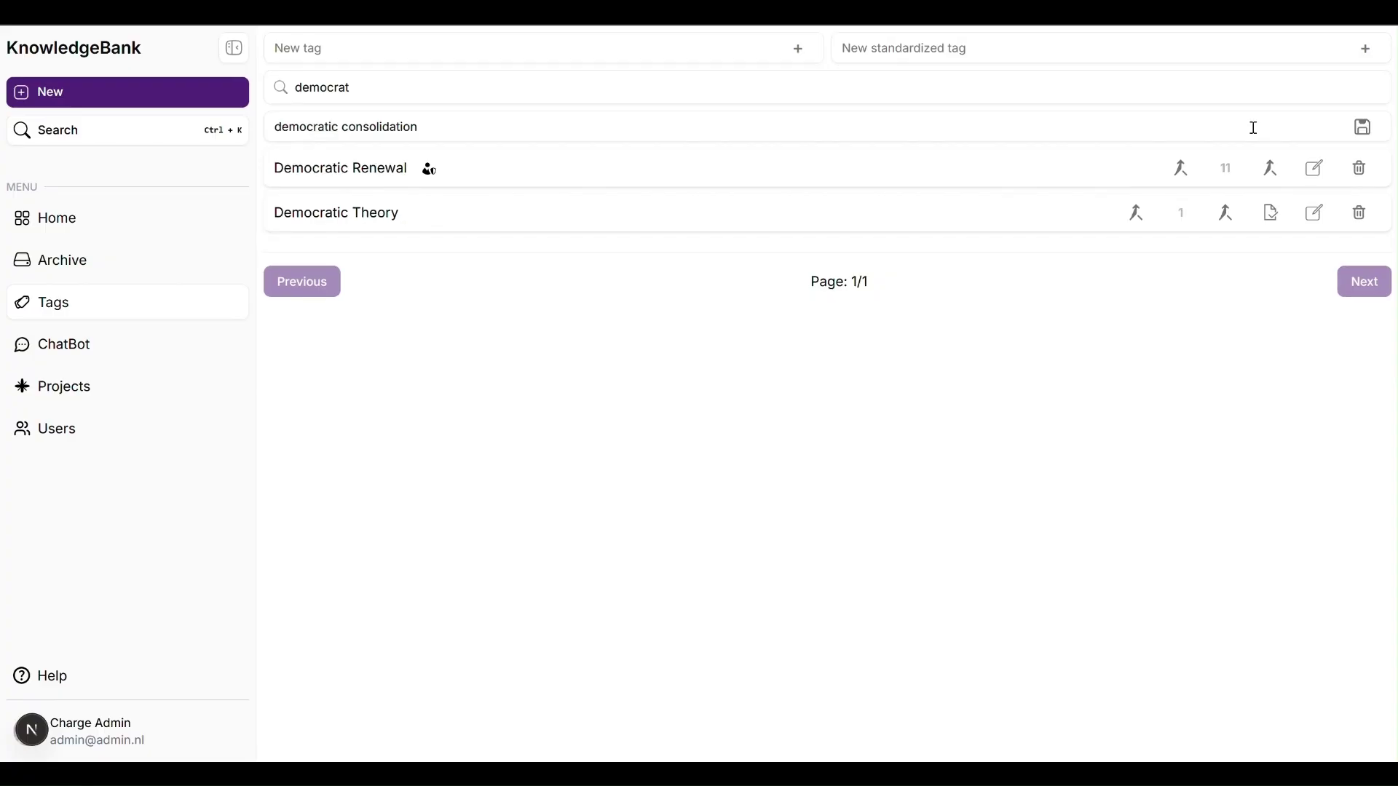
pyautogui.click(353, 127)
pyautogui.press('BackSpace')
pyautogui.write('C')
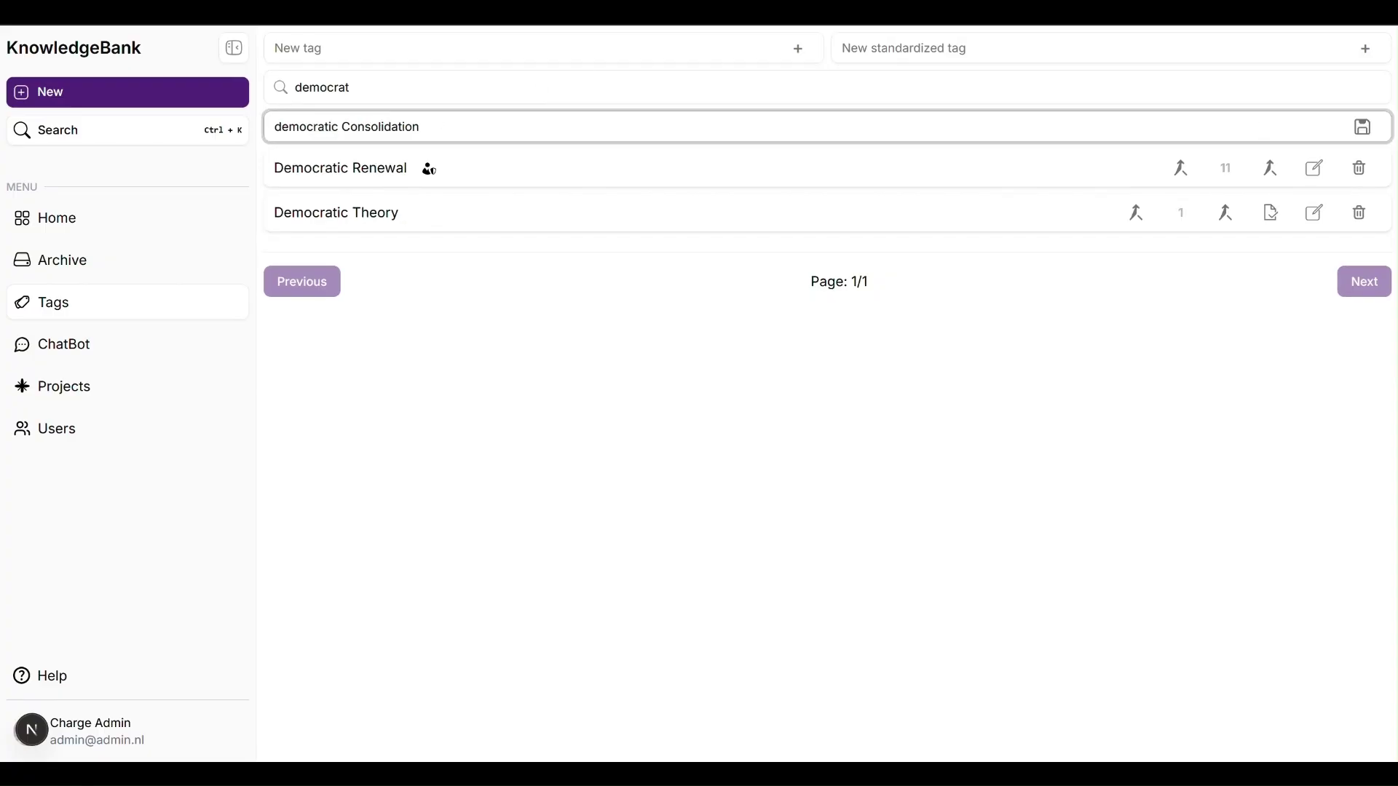
pyautogui.click(1360, 131)
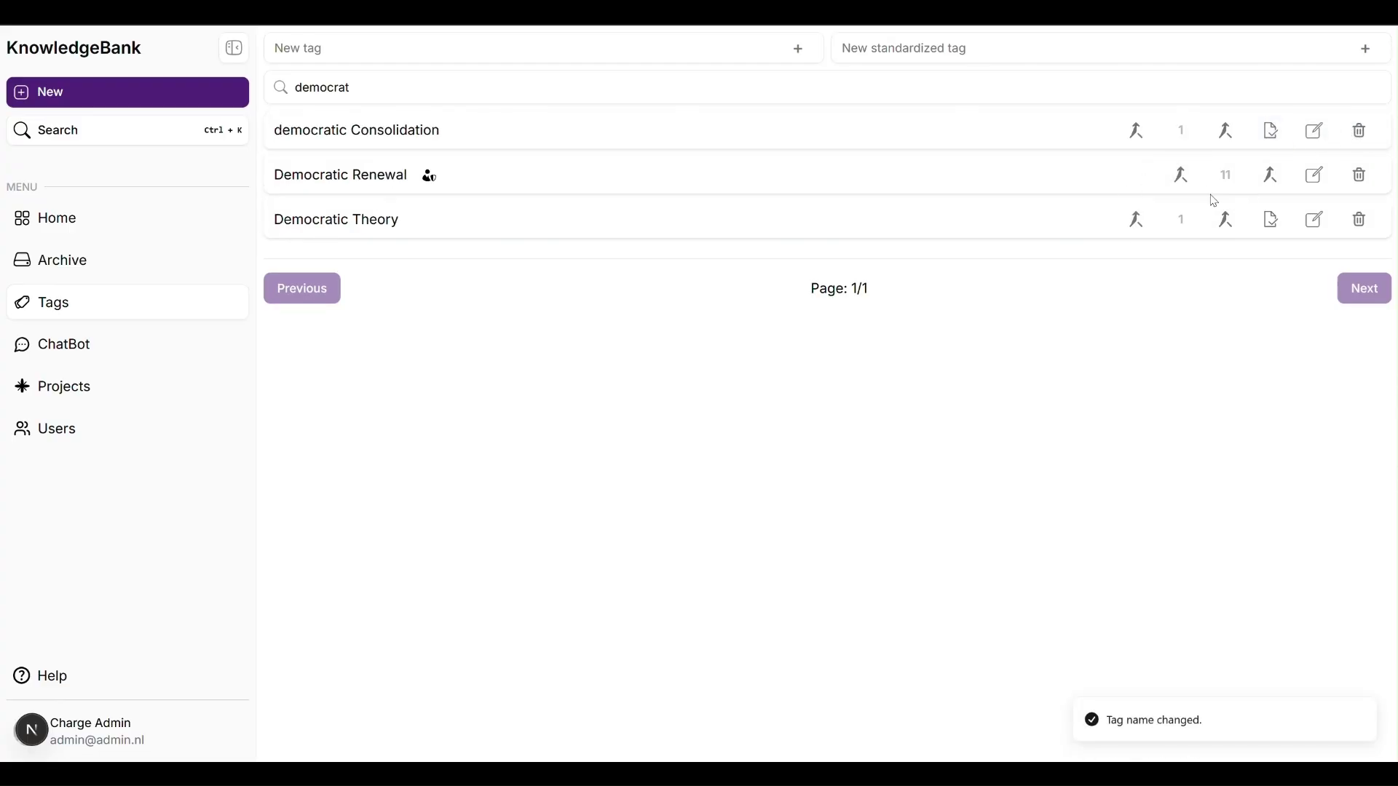
# Step: Merge the Democratic Renewal tag into Democratic Theory
pyautogui.click(1225, 220)
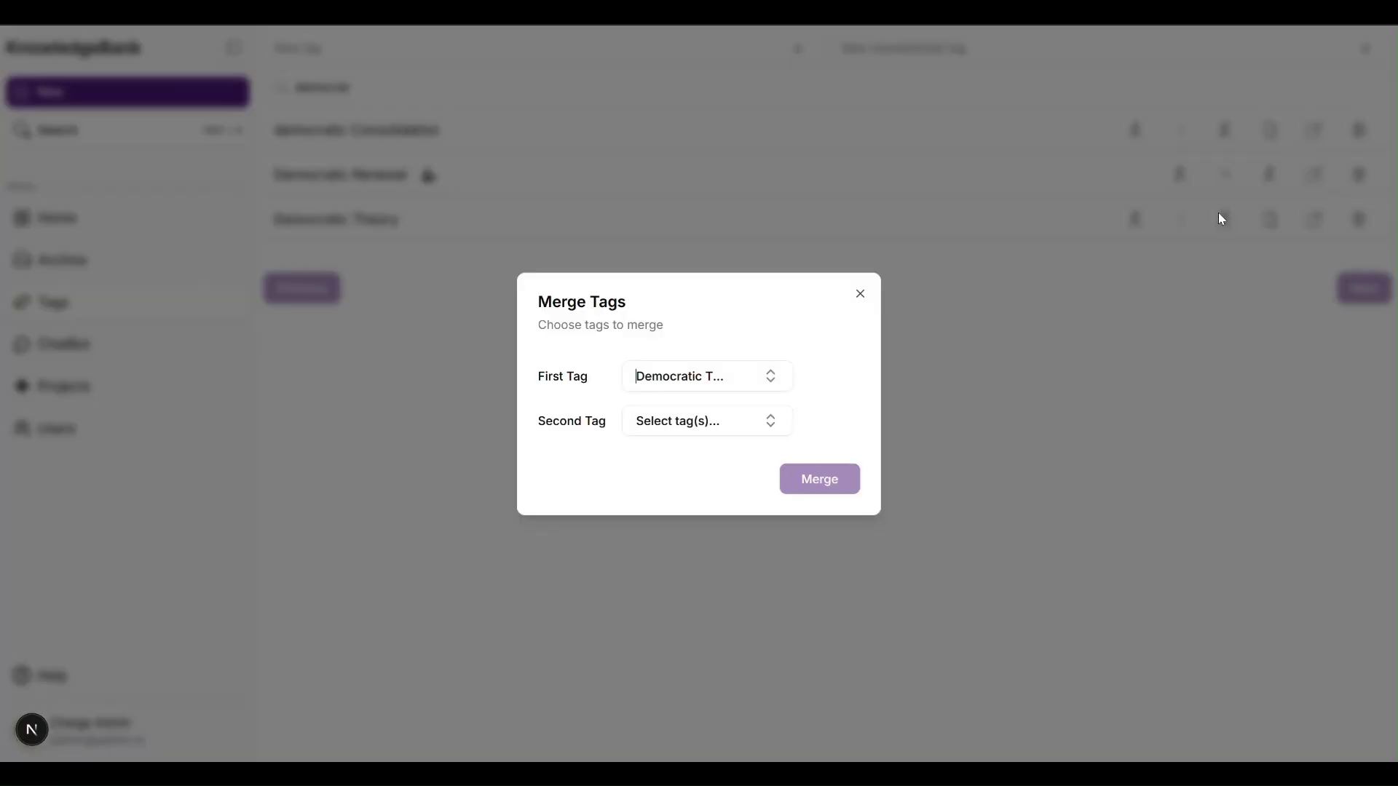
pyautogui.click(737, 421)
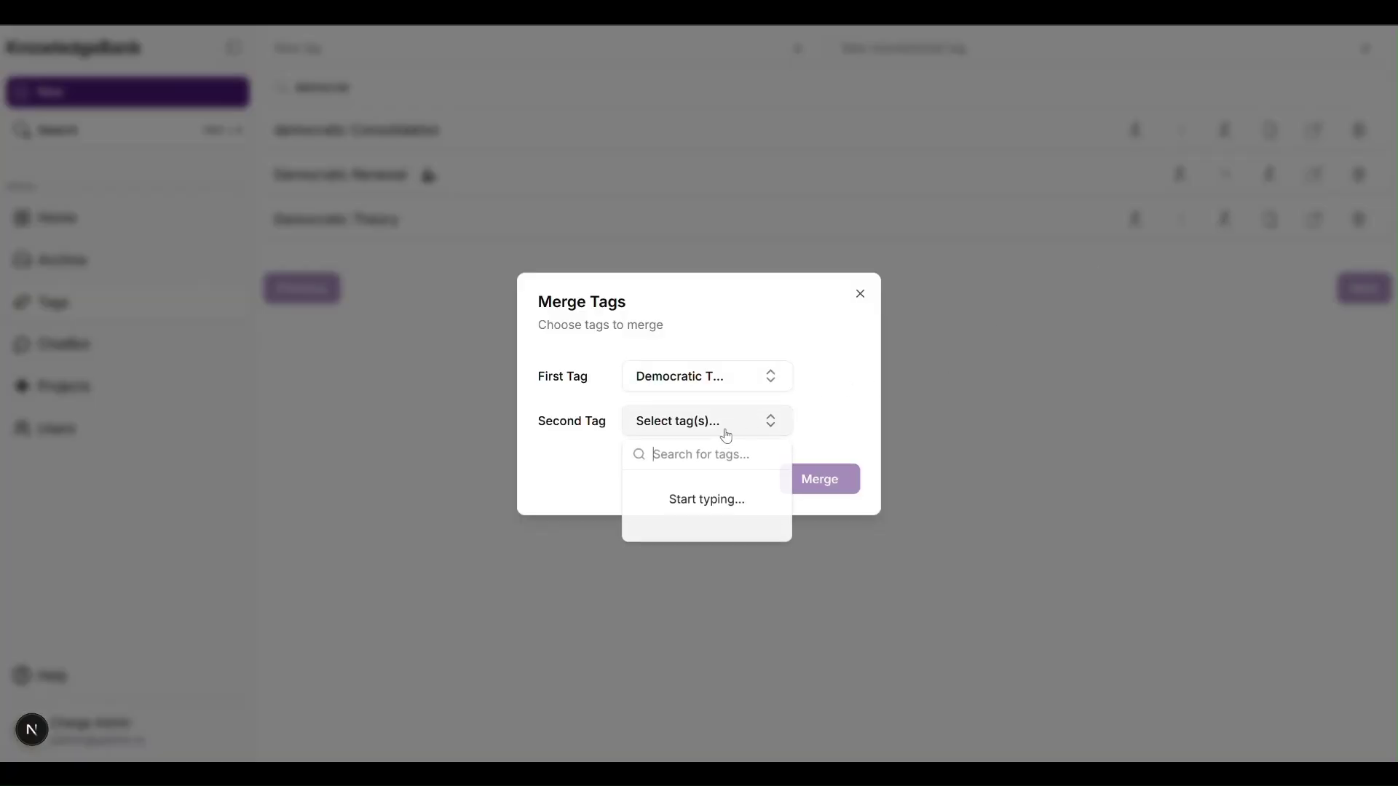
pyautogui.write('democ')
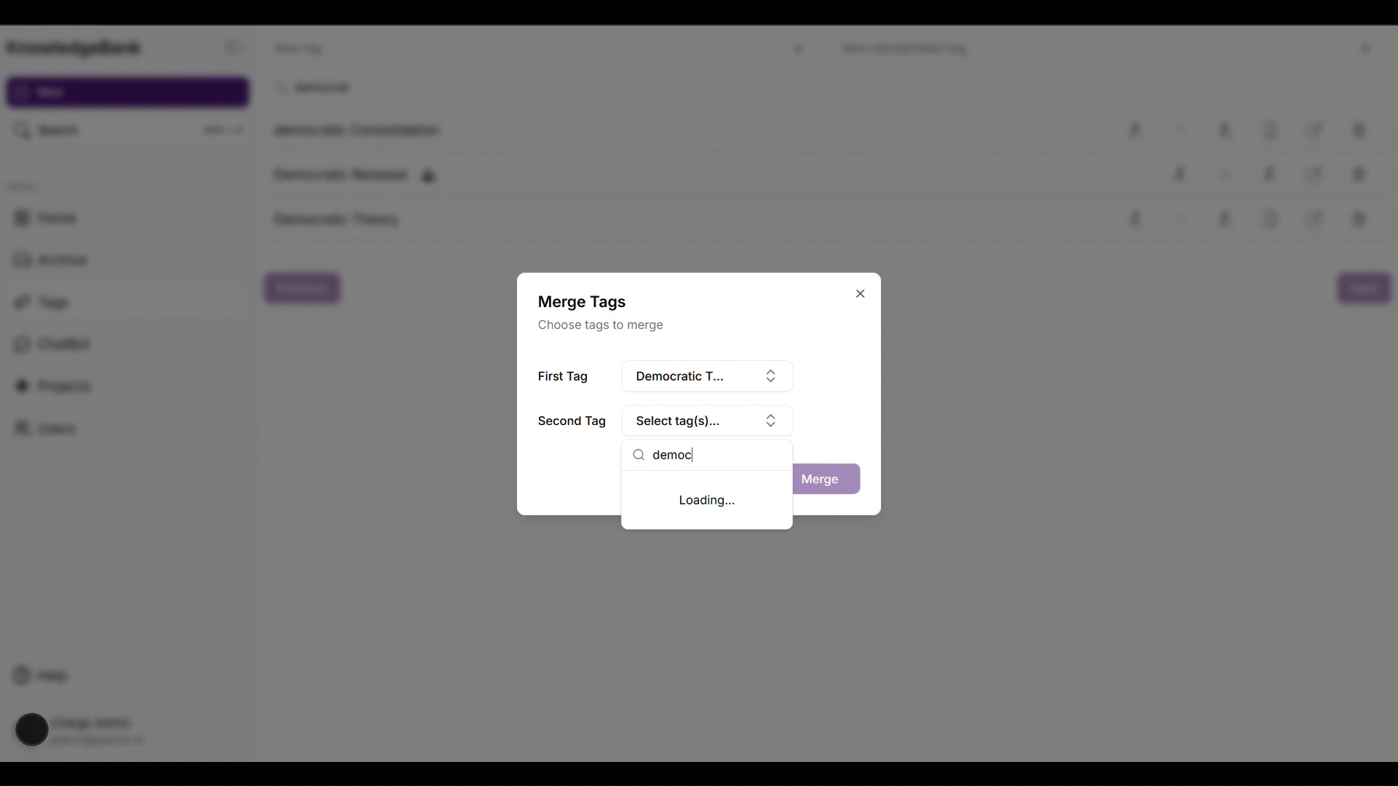
pyautogui.write('ratic')
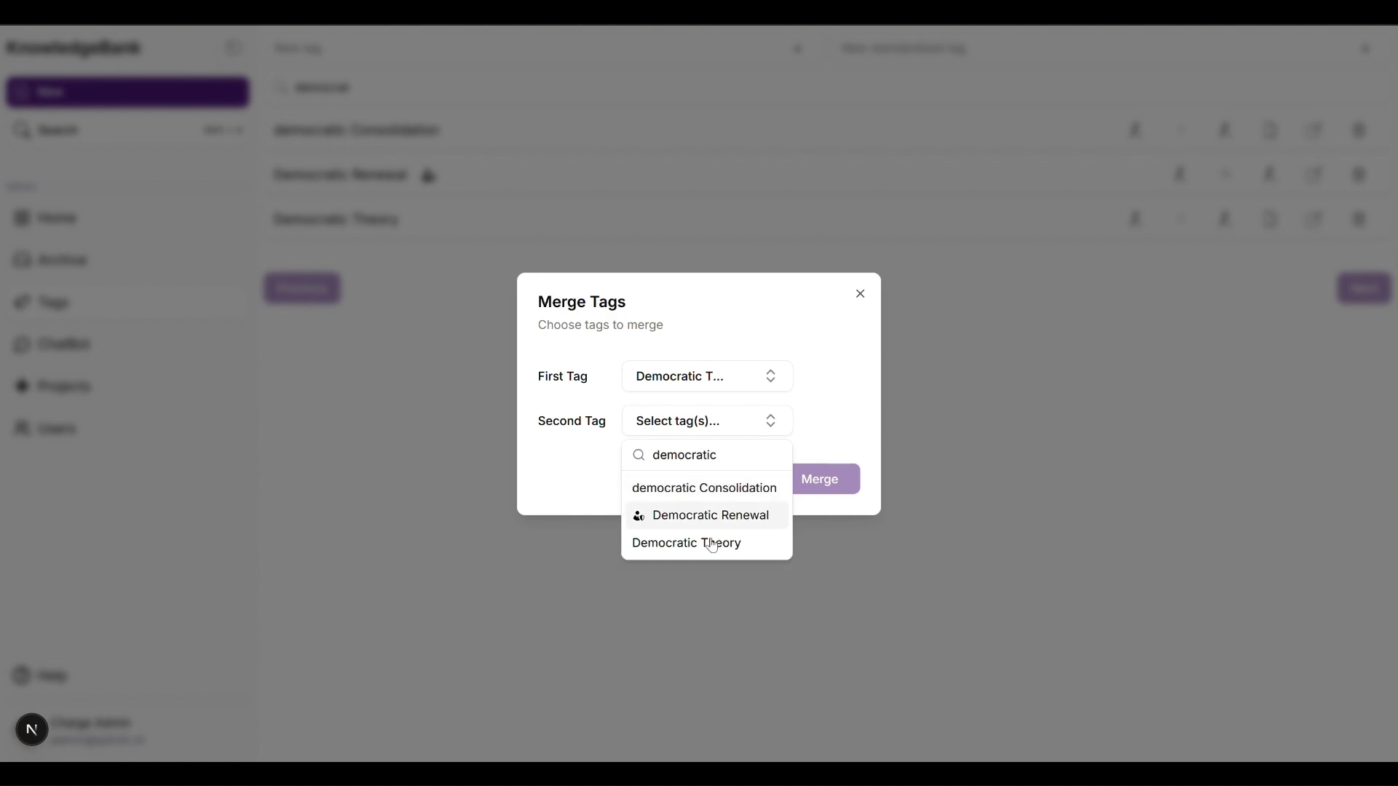
pyautogui.click(709, 521)
pyautogui.click(811, 479)
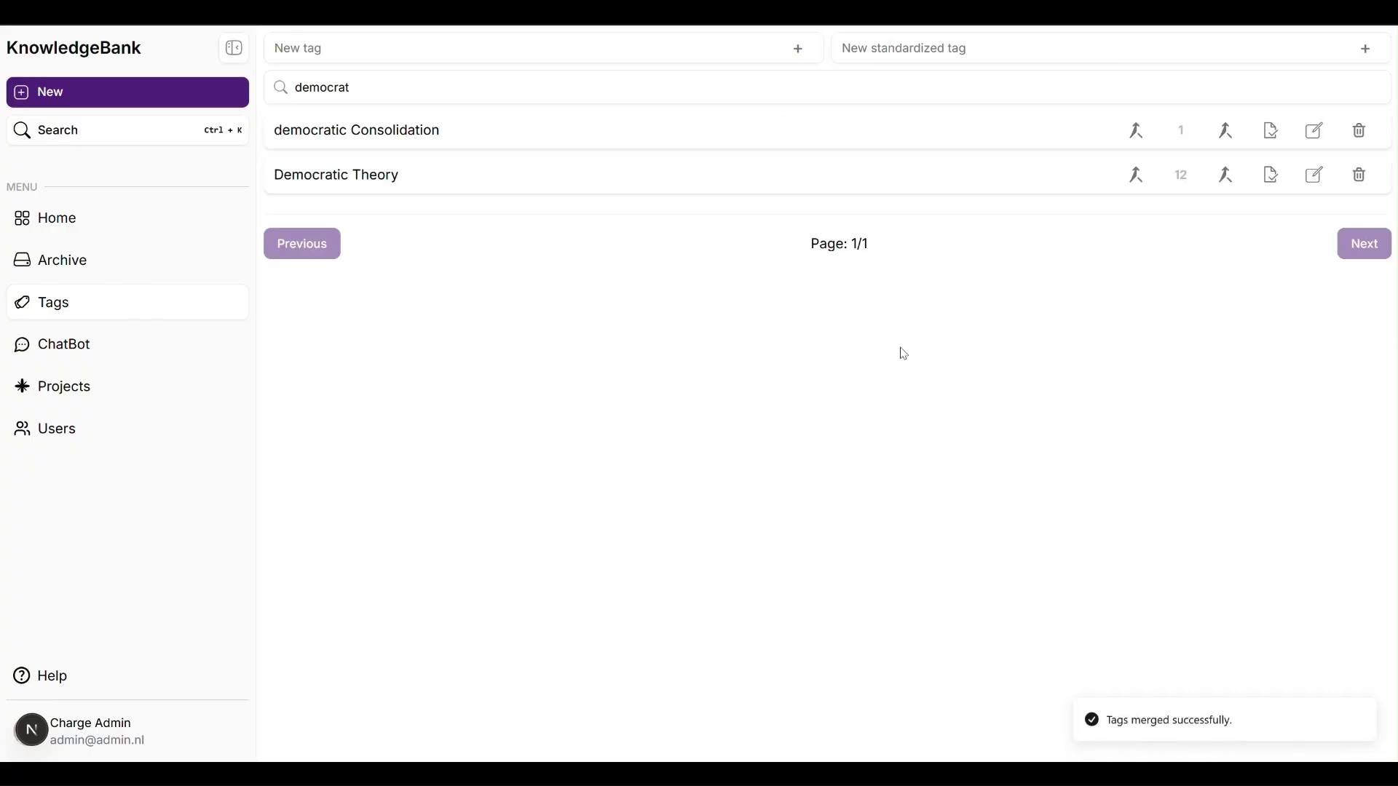
# Step: Clear the tag search filter and go to the Projects overview
pyautogui.click(378, 88)
pyautogui.hotkey('ctrl', 'a')
pyautogui.press('BackSpace')
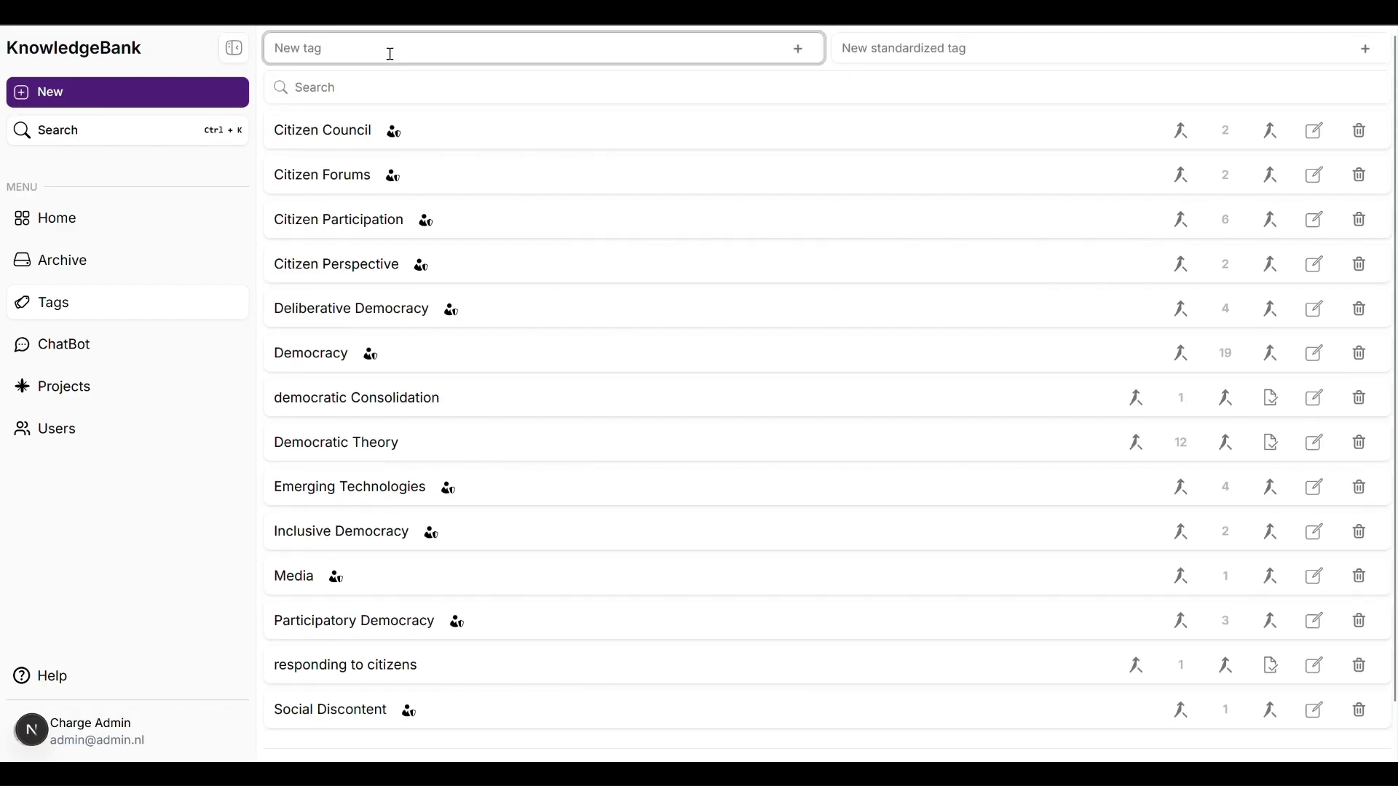
pyautogui.click(62, 386)
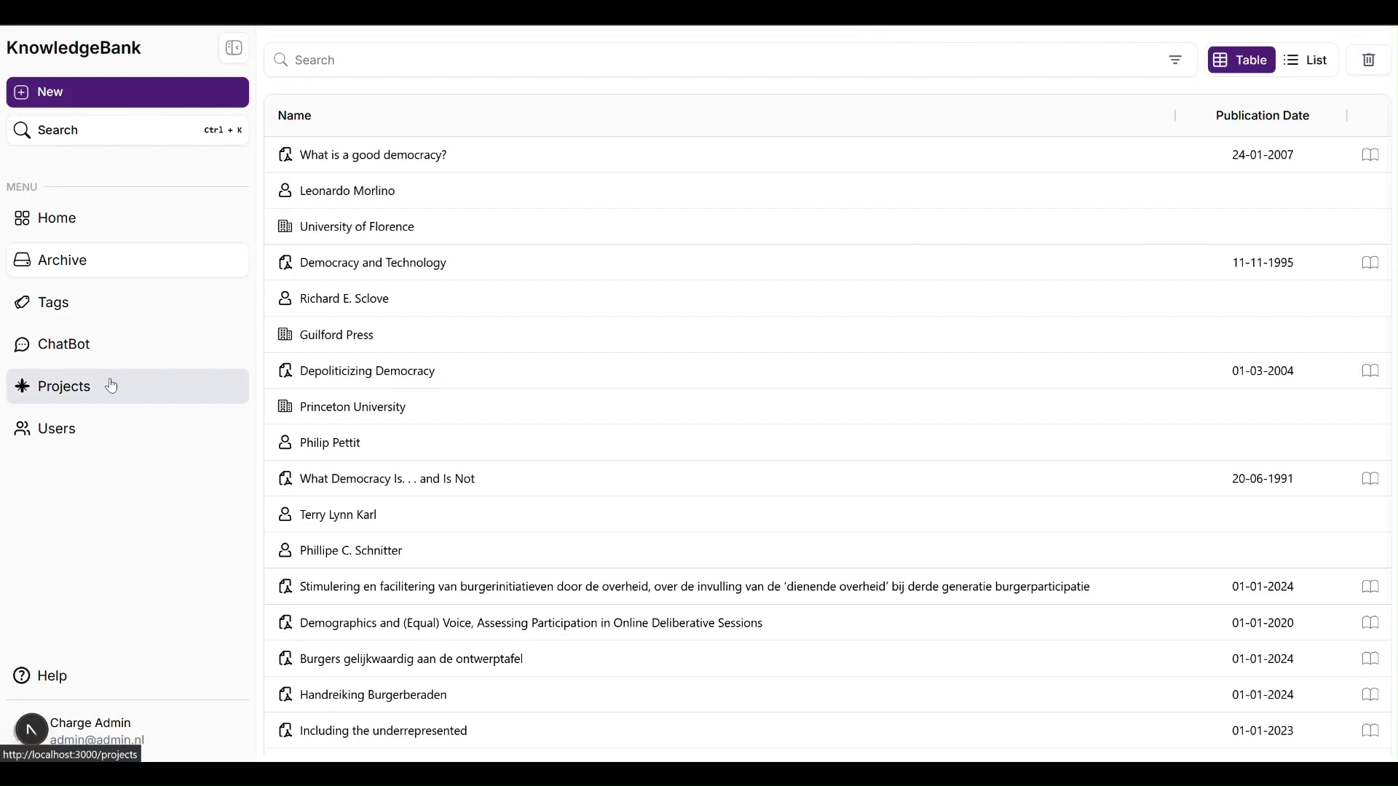
# Step: Review the Definition of Democracy project's tags and creators, then go to Users
pyautogui.click(233, 49)
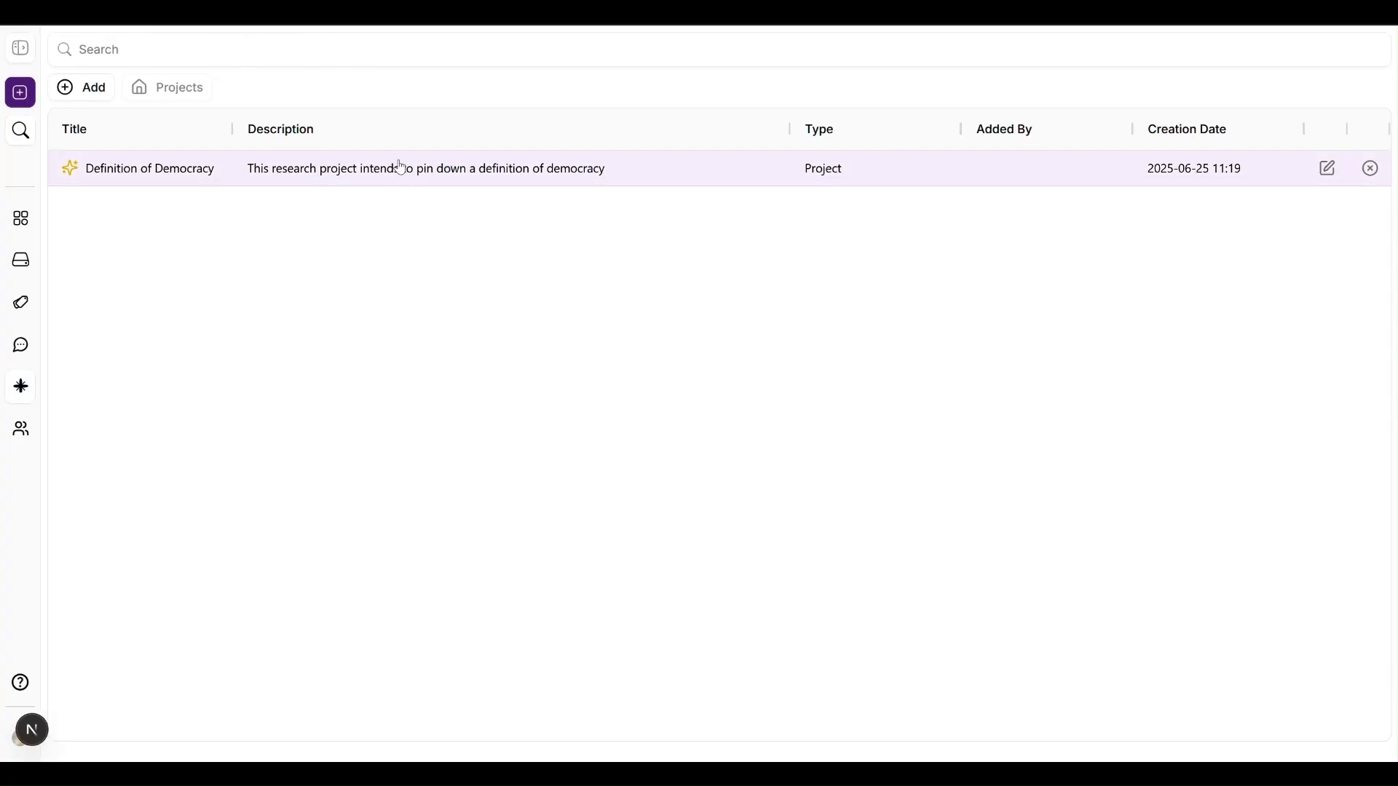
pyautogui.click(377, 178)
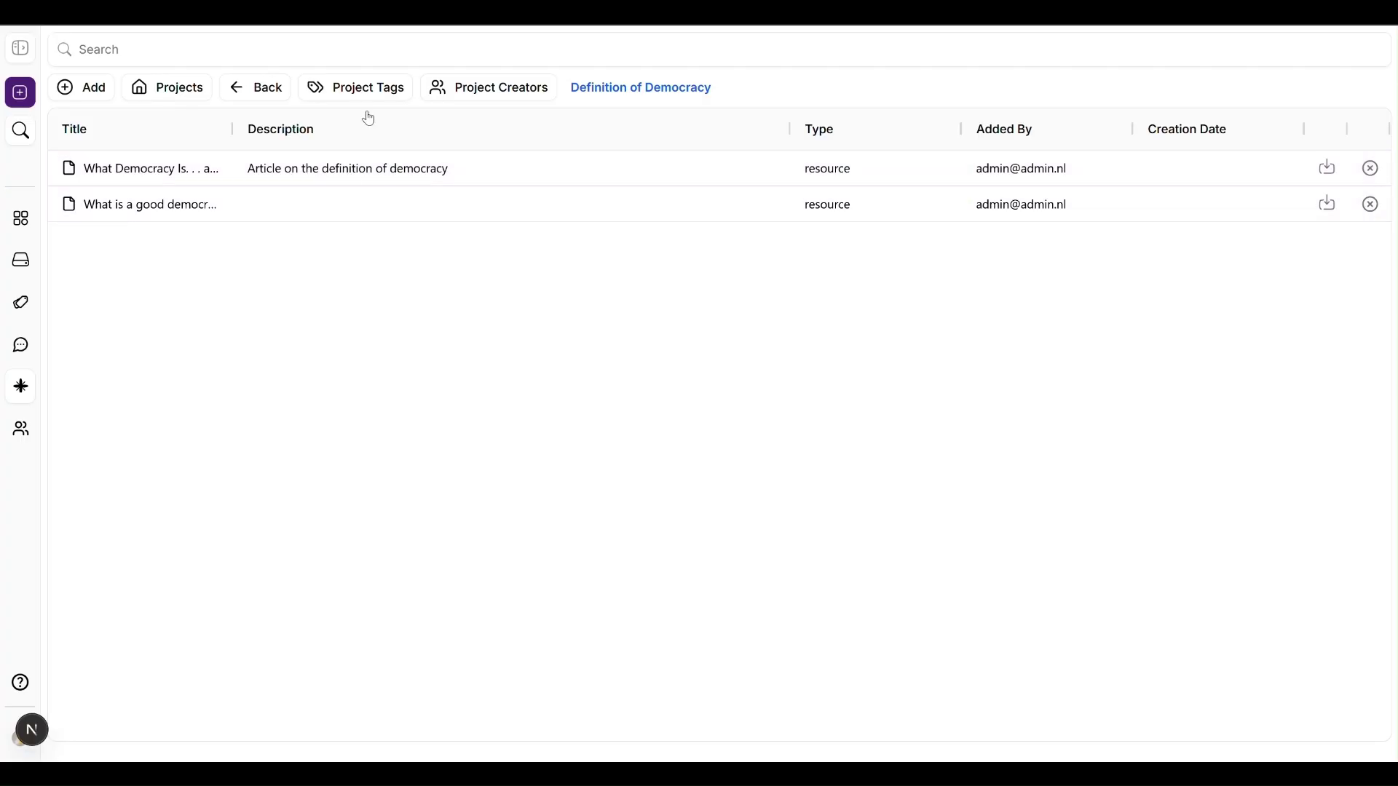
pyautogui.click(370, 87)
pyautogui.click(514, 157)
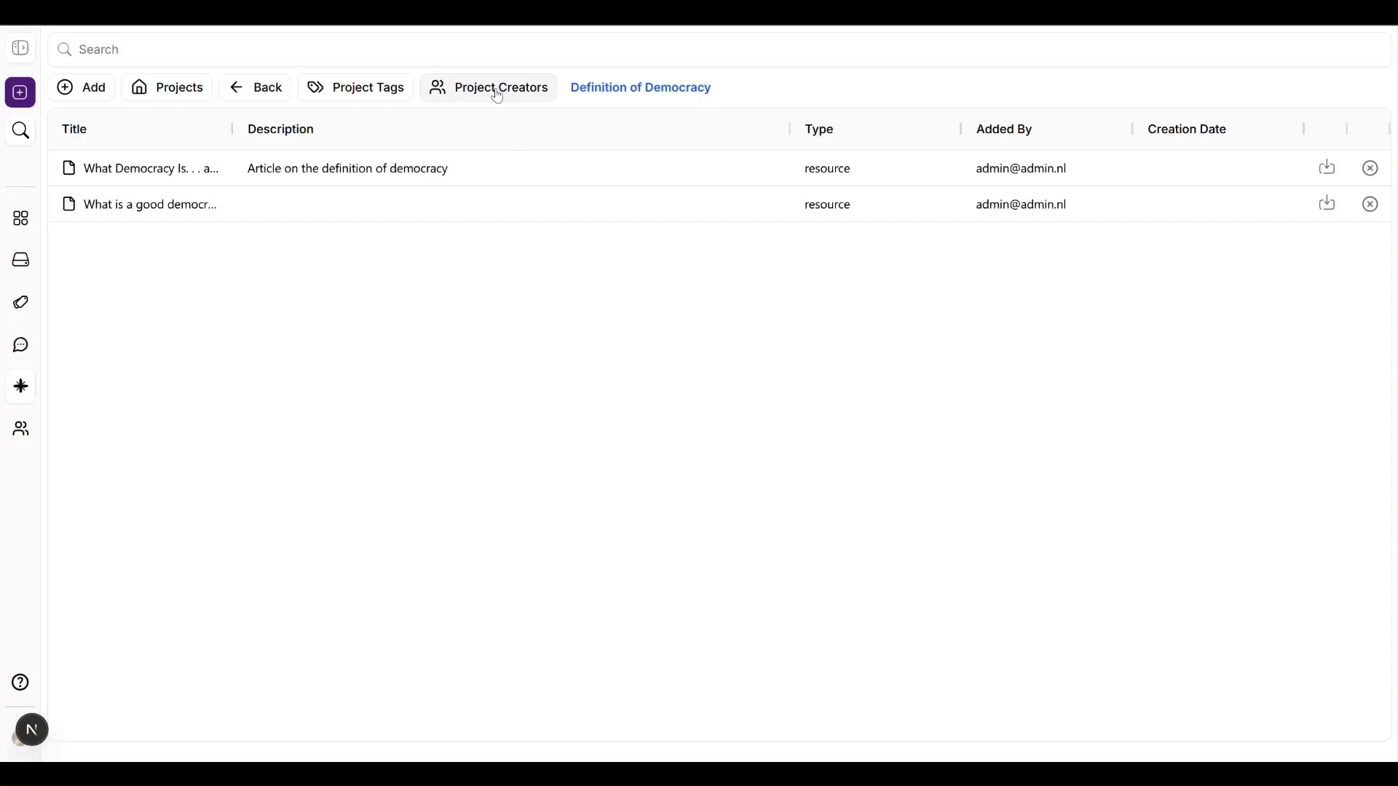
pyautogui.click(495, 86)
pyautogui.click(558, 169)
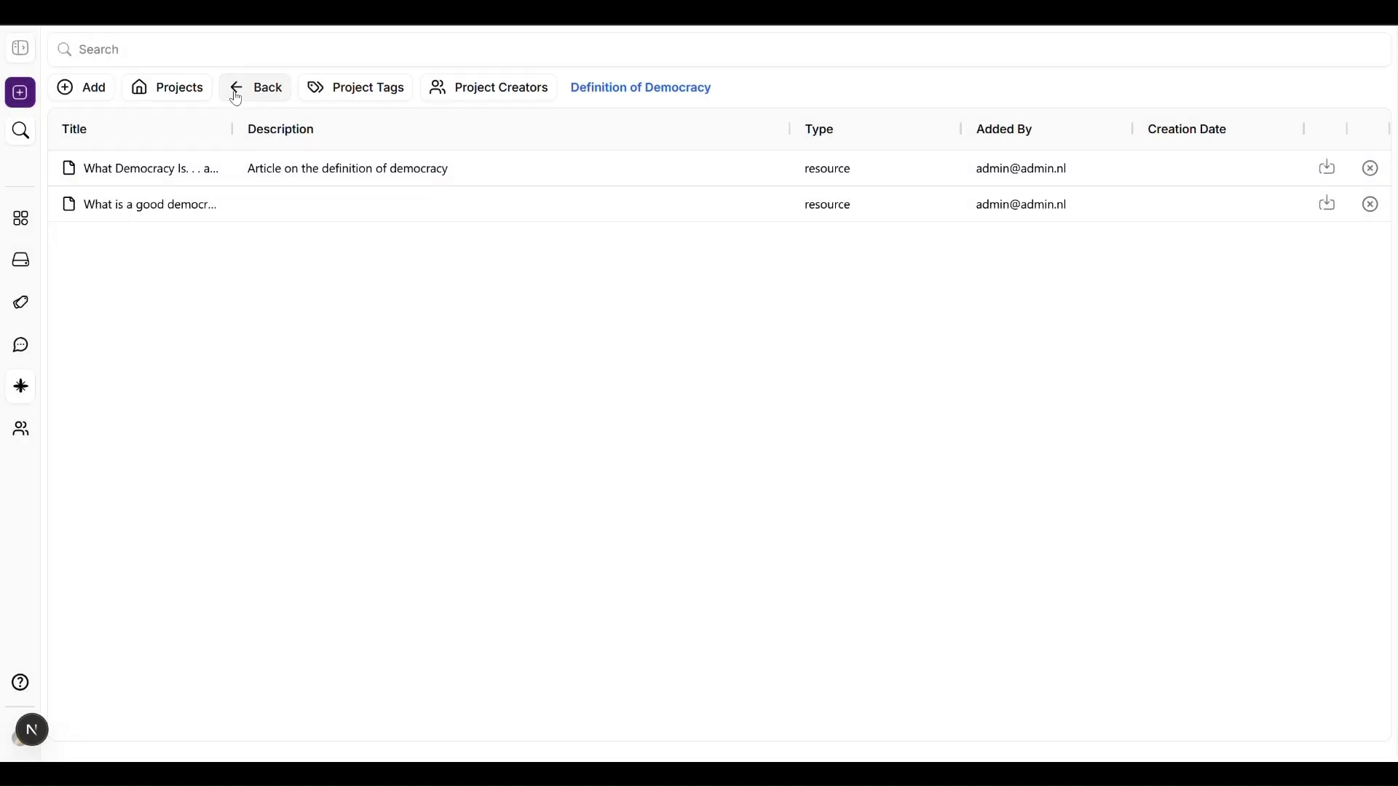
pyautogui.click(181, 91)
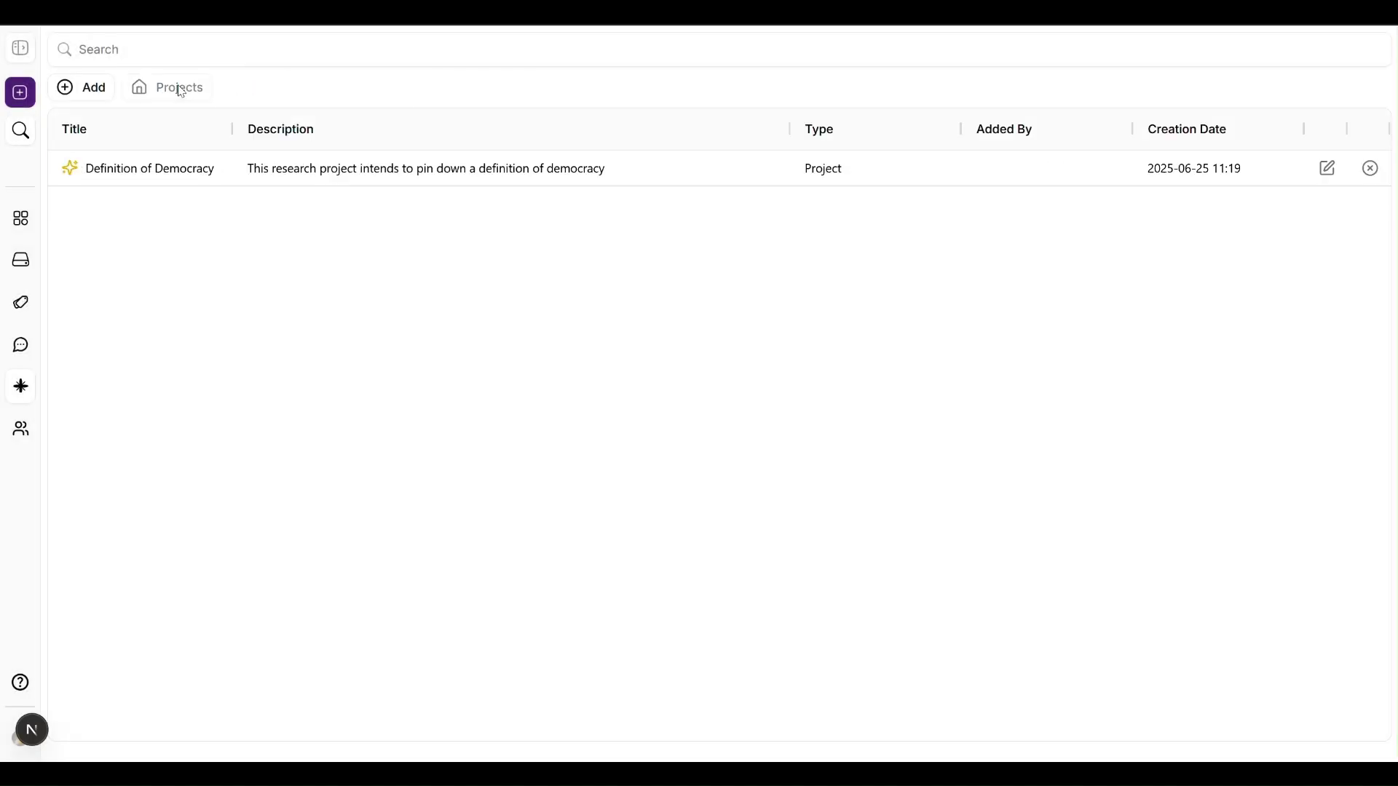
pyautogui.click(21, 429)
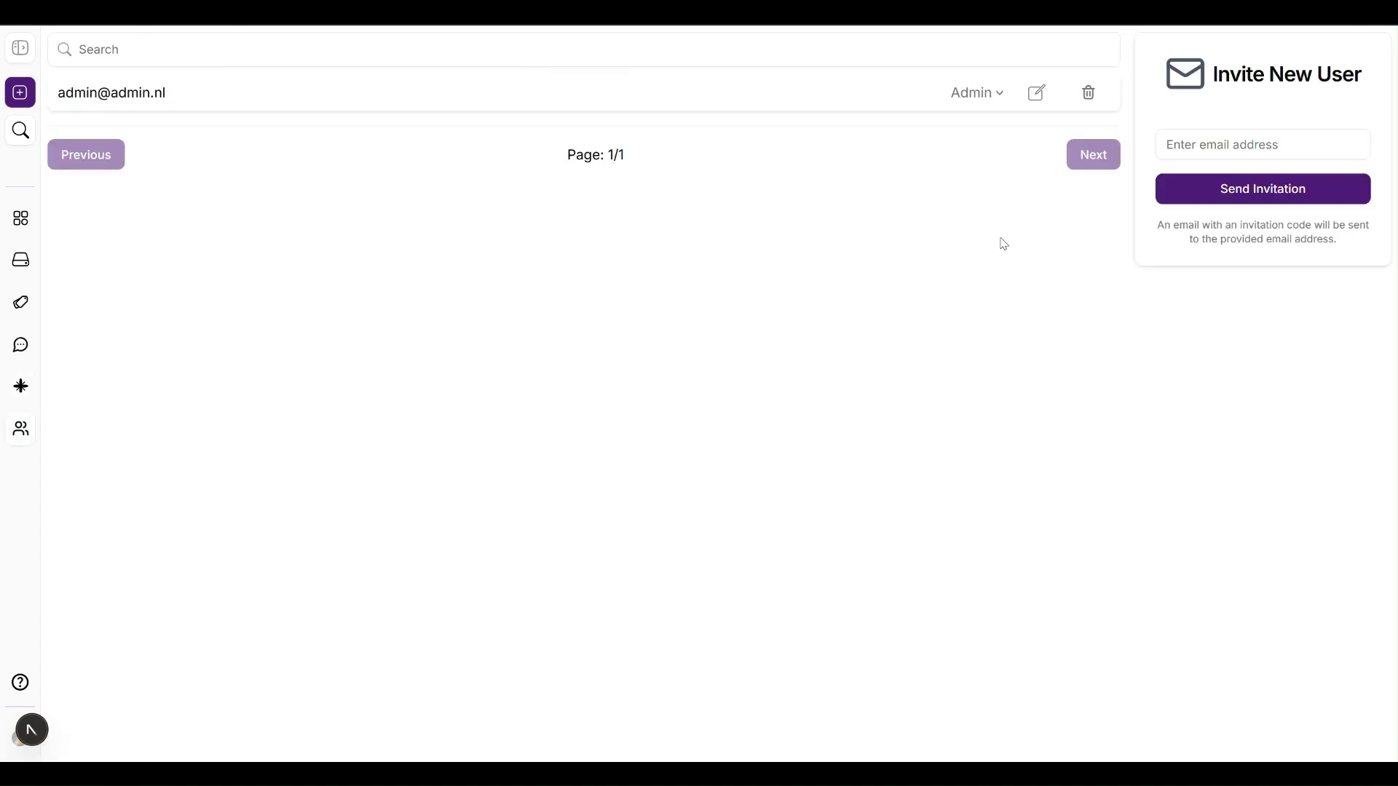
# Step: Enter the new user's e-mail address in Invite New User and send the invitation
pyautogui.click(1200, 140)
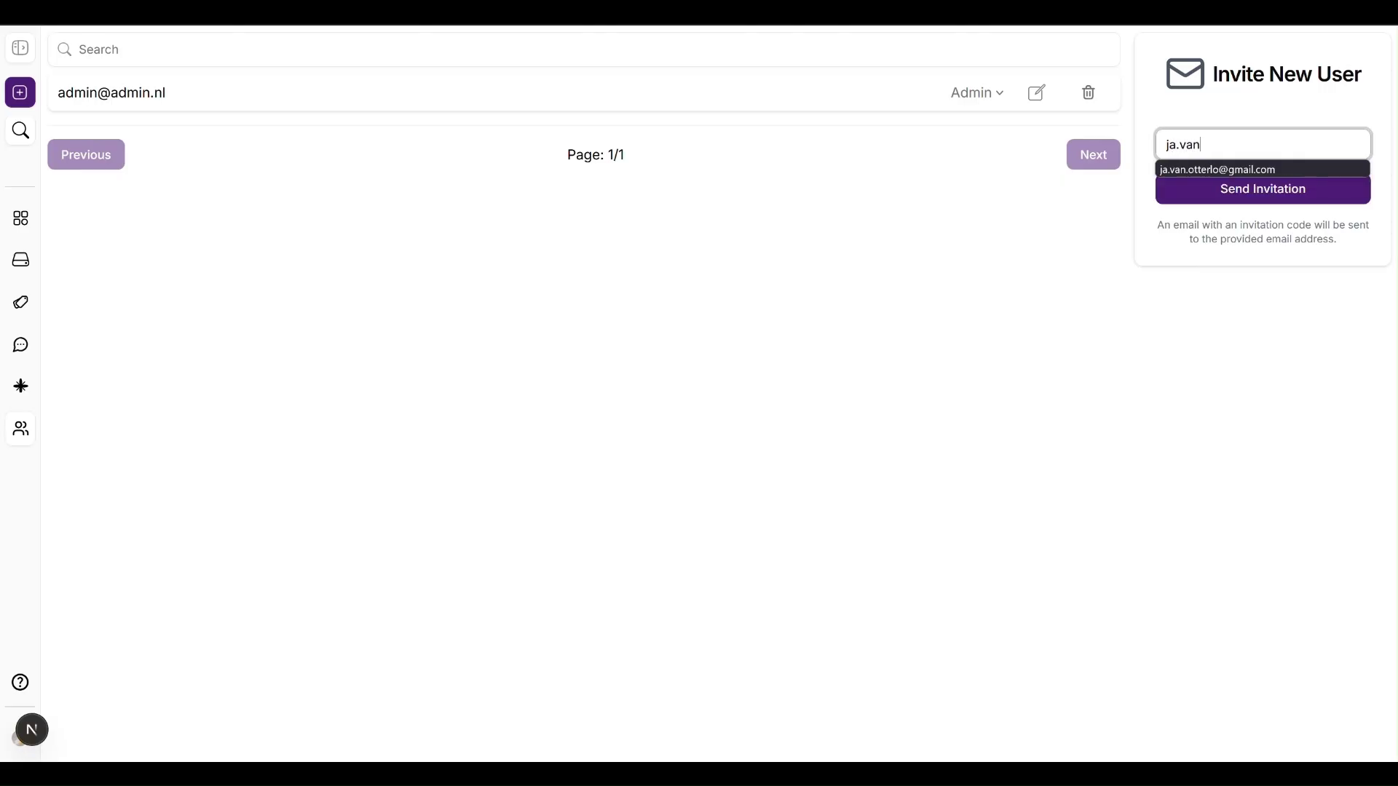
pyautogui.click(1242, 197)
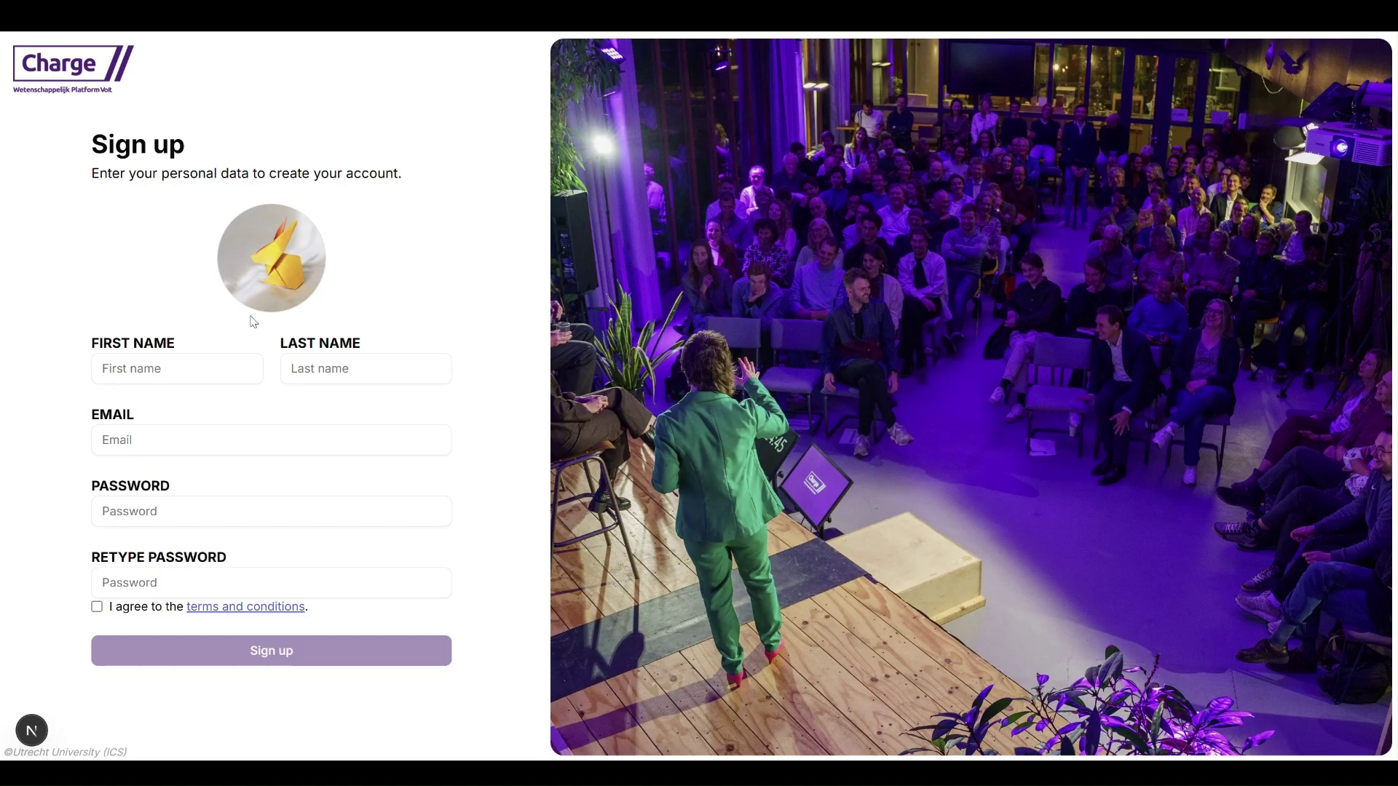
# Step: Fill in the new user's first name, last name and e-mail on the sign-up form
pyautogui.click(211, 367)
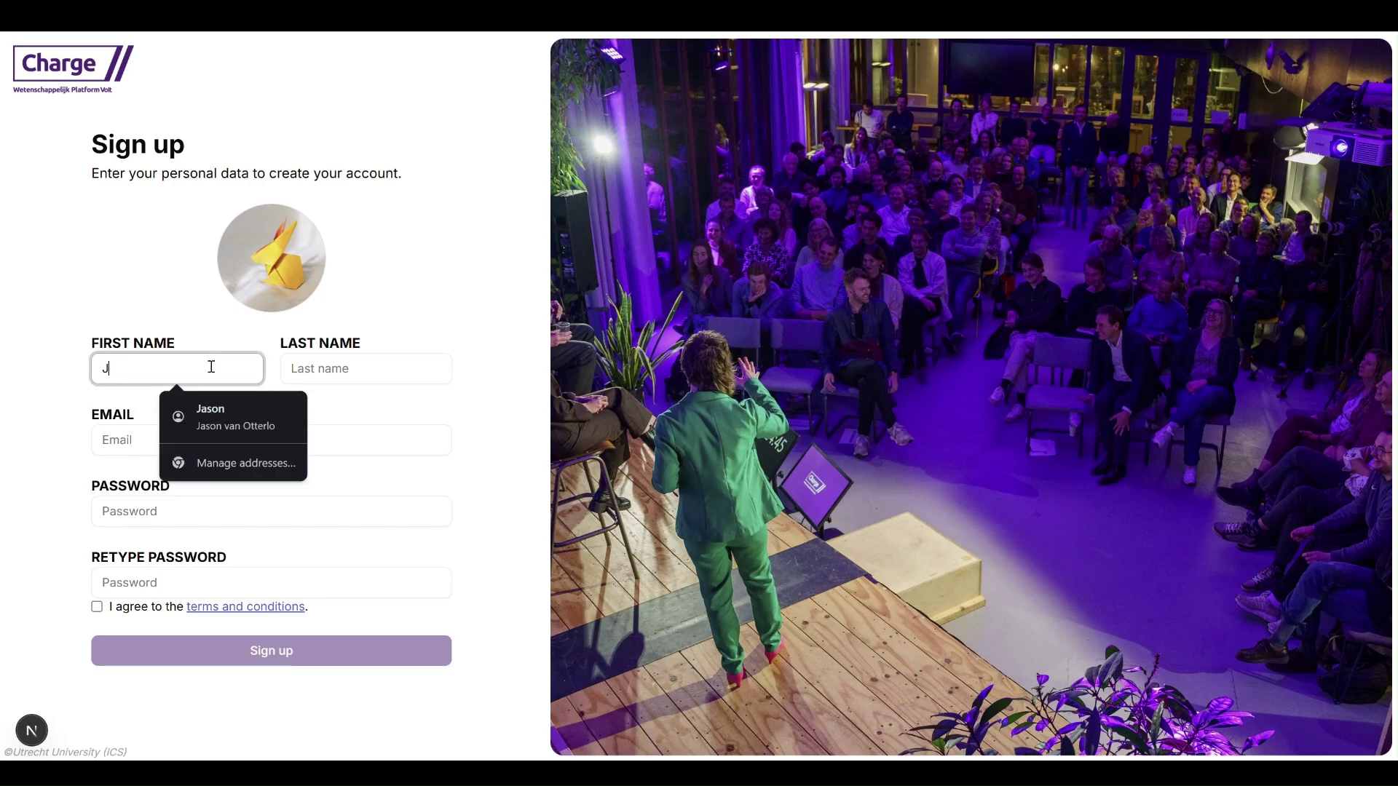
pyautogui.press('Tab')
pyautogui.press('Tab')
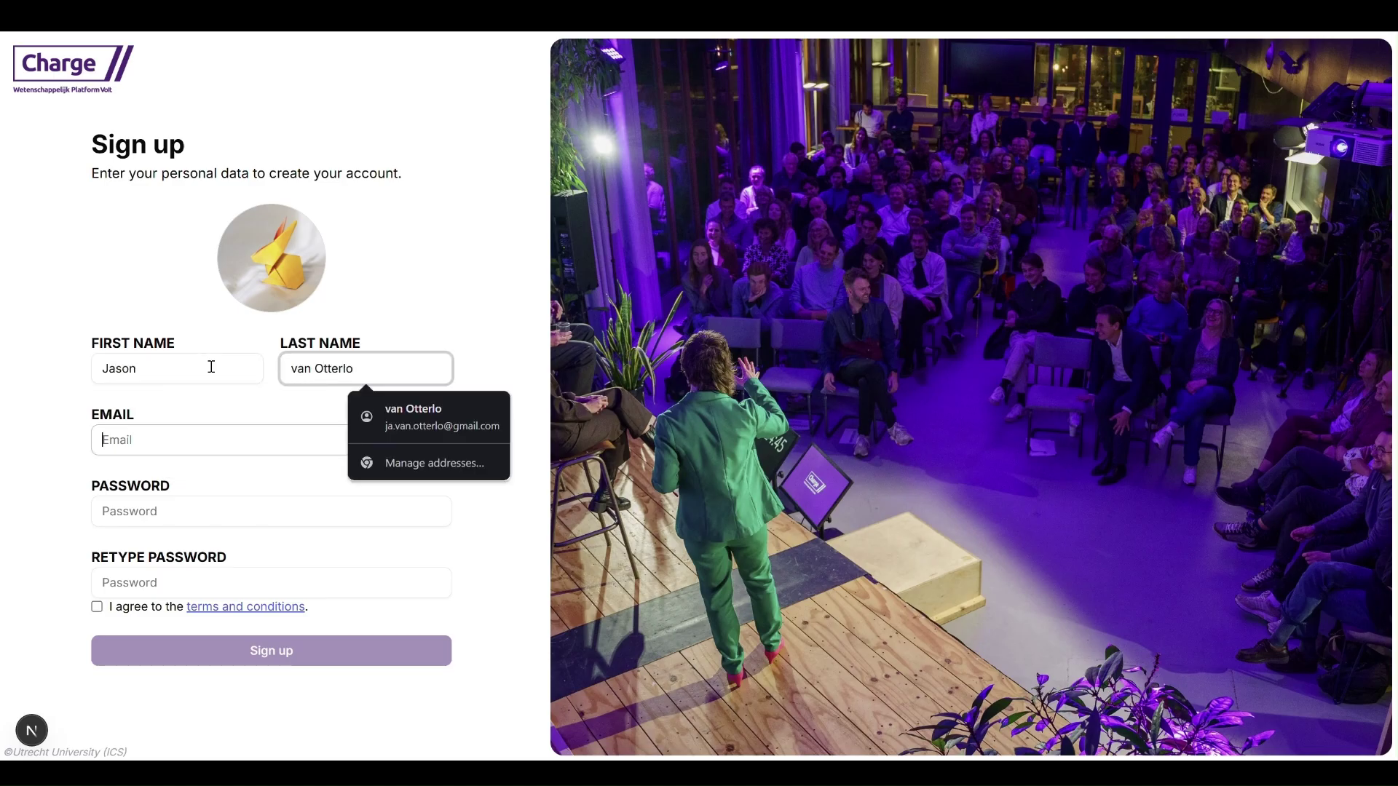
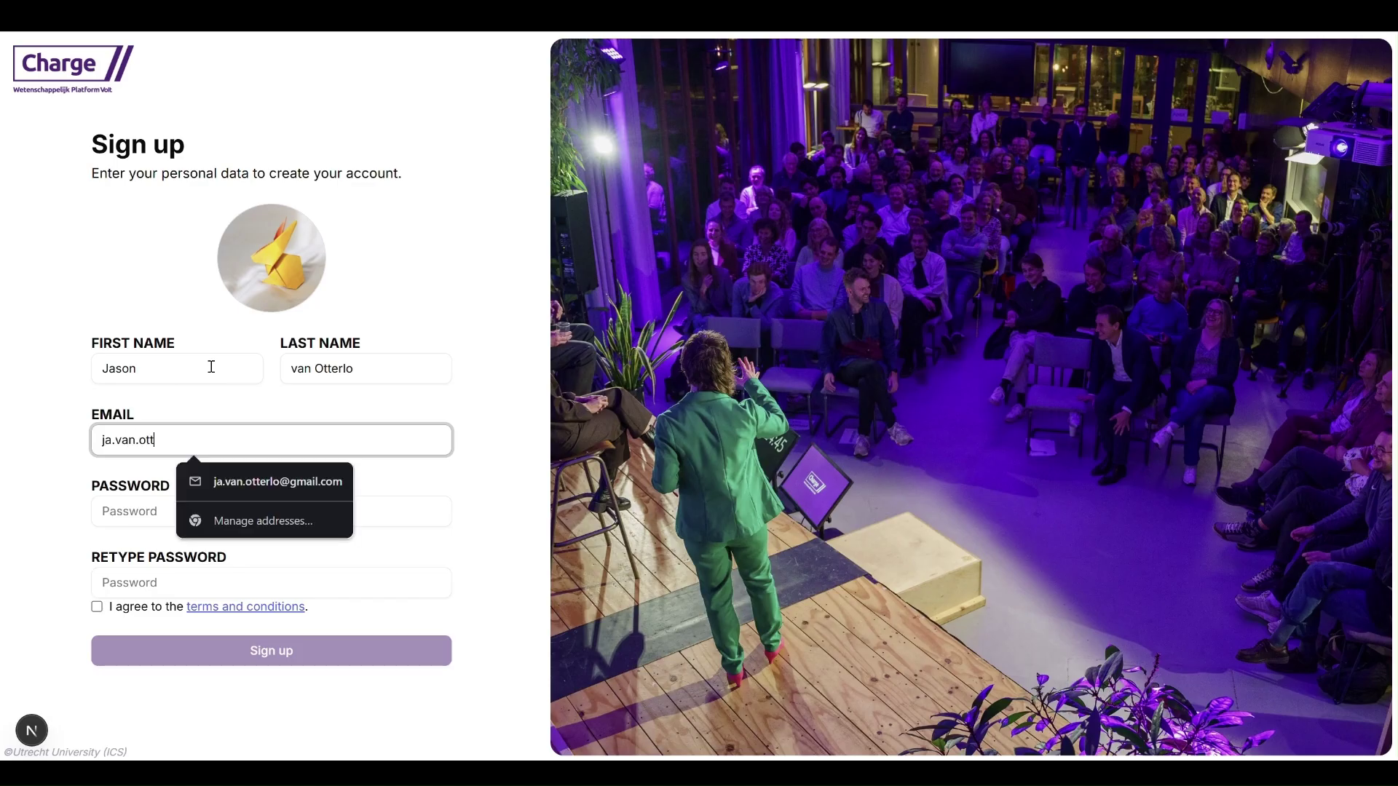
# Step: Enter and confirm the account password, accept the terms, and sign up
pyautogui.press('Tab')
pyautogui.write('pa')
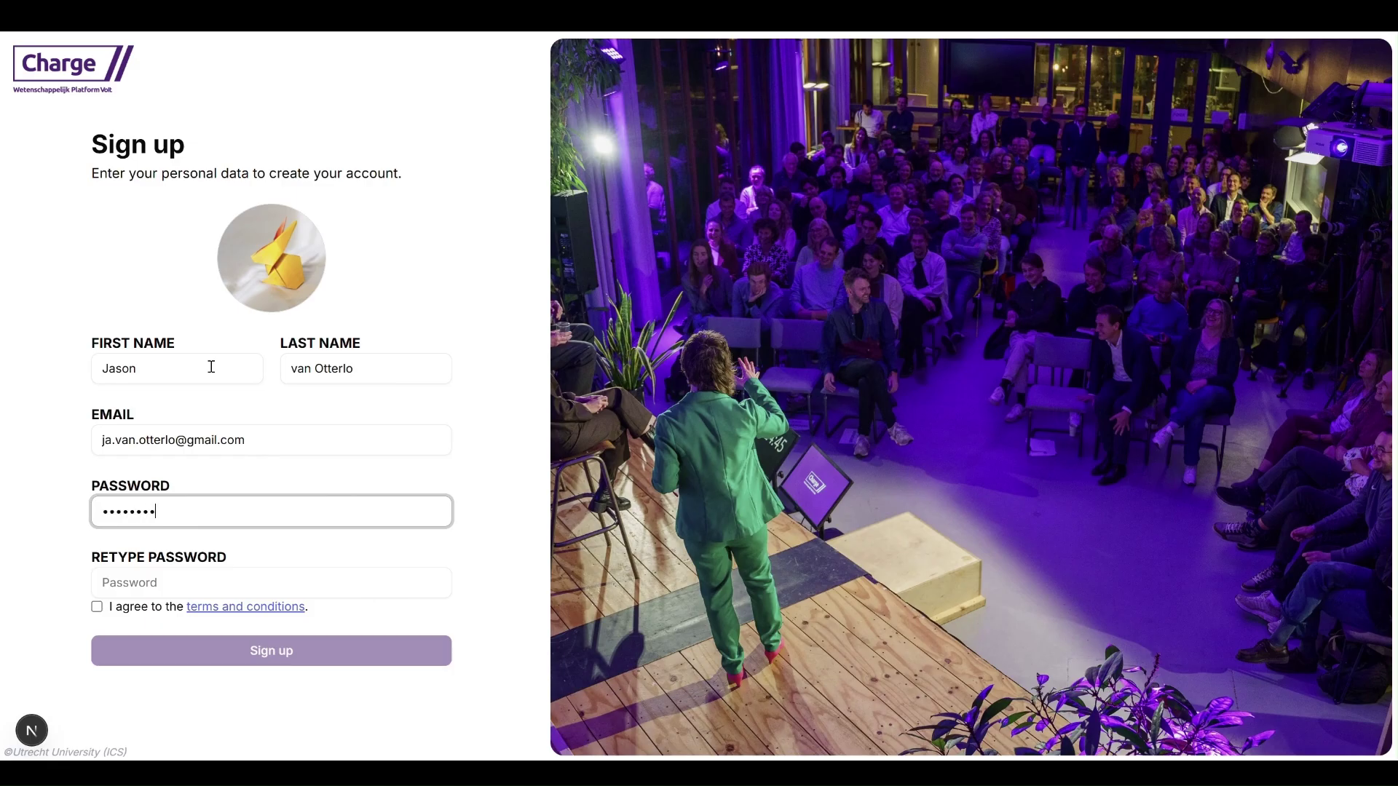
pyautogui.click(172, 575)
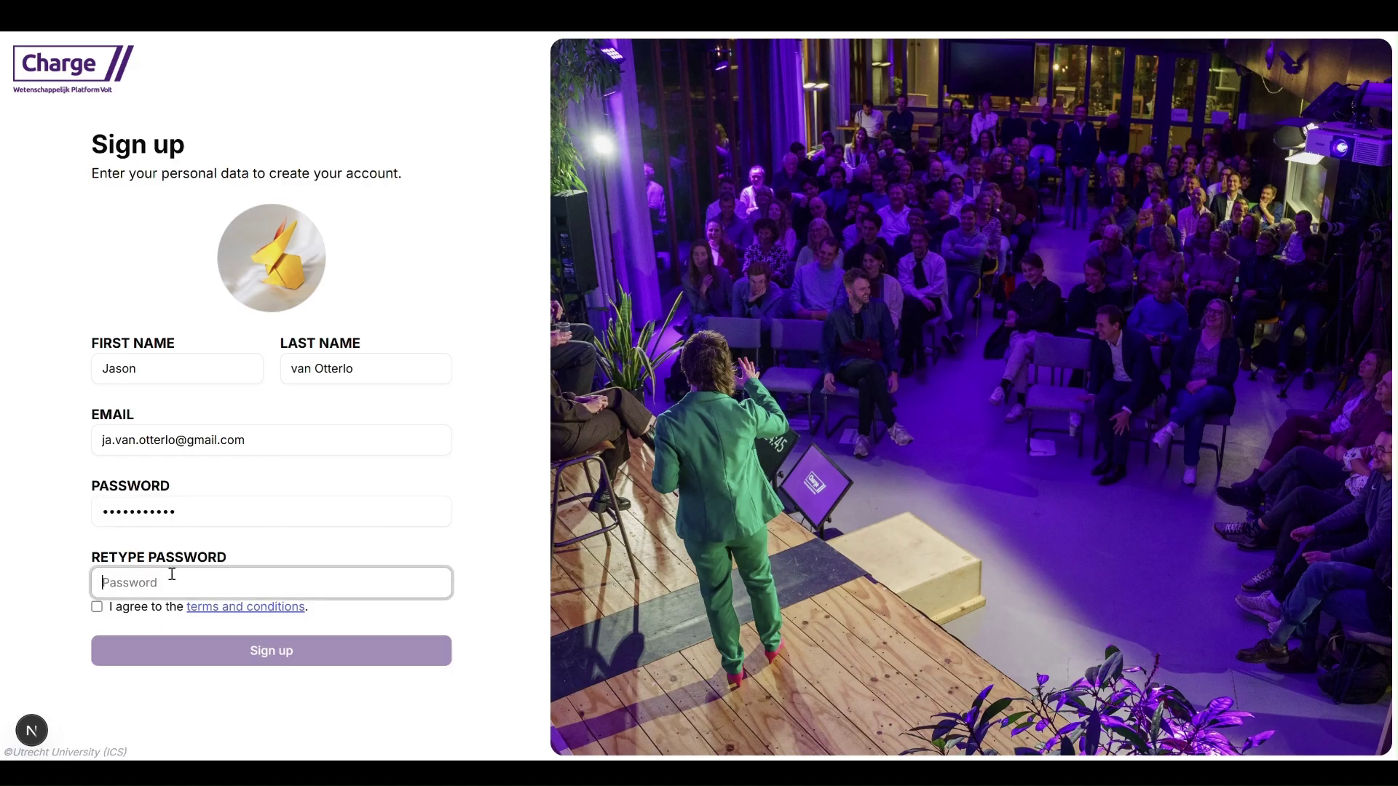
pyautogui.write('••••')
pyautogui.click(97, 607)
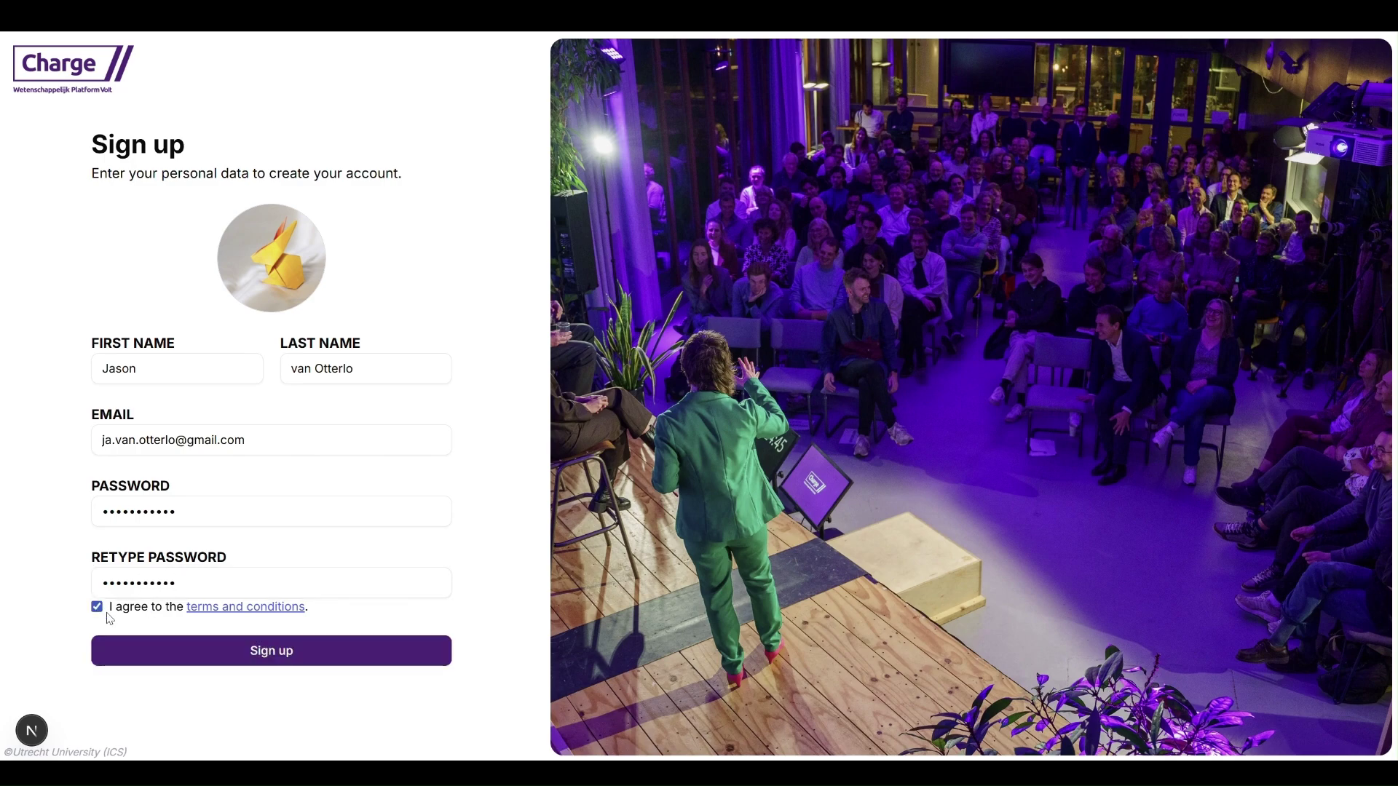
pyautogui.click(117, 519)
pyautogui.click(182, 655)
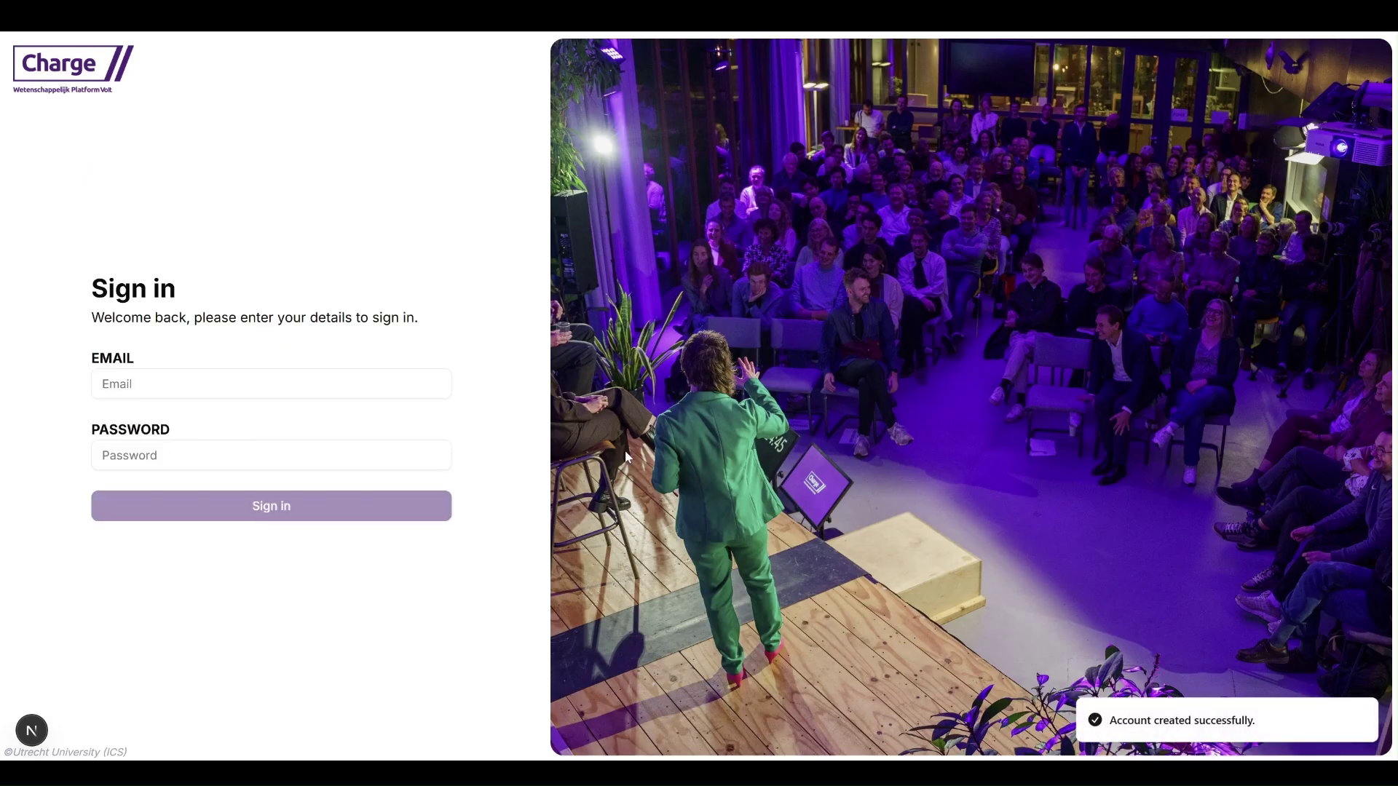
# Step: Sign in as the new user with their e-mail and password
pyautogui.click(294, 393)
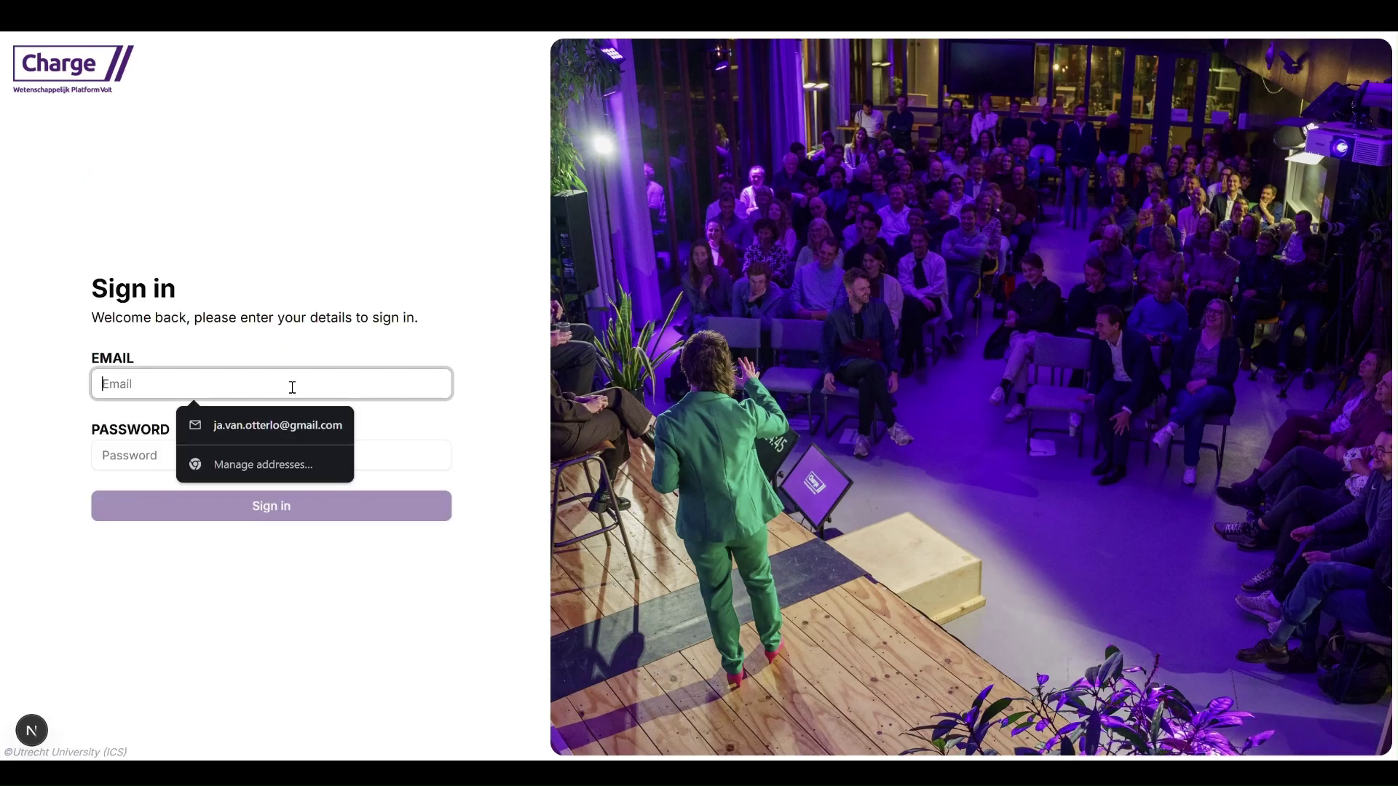
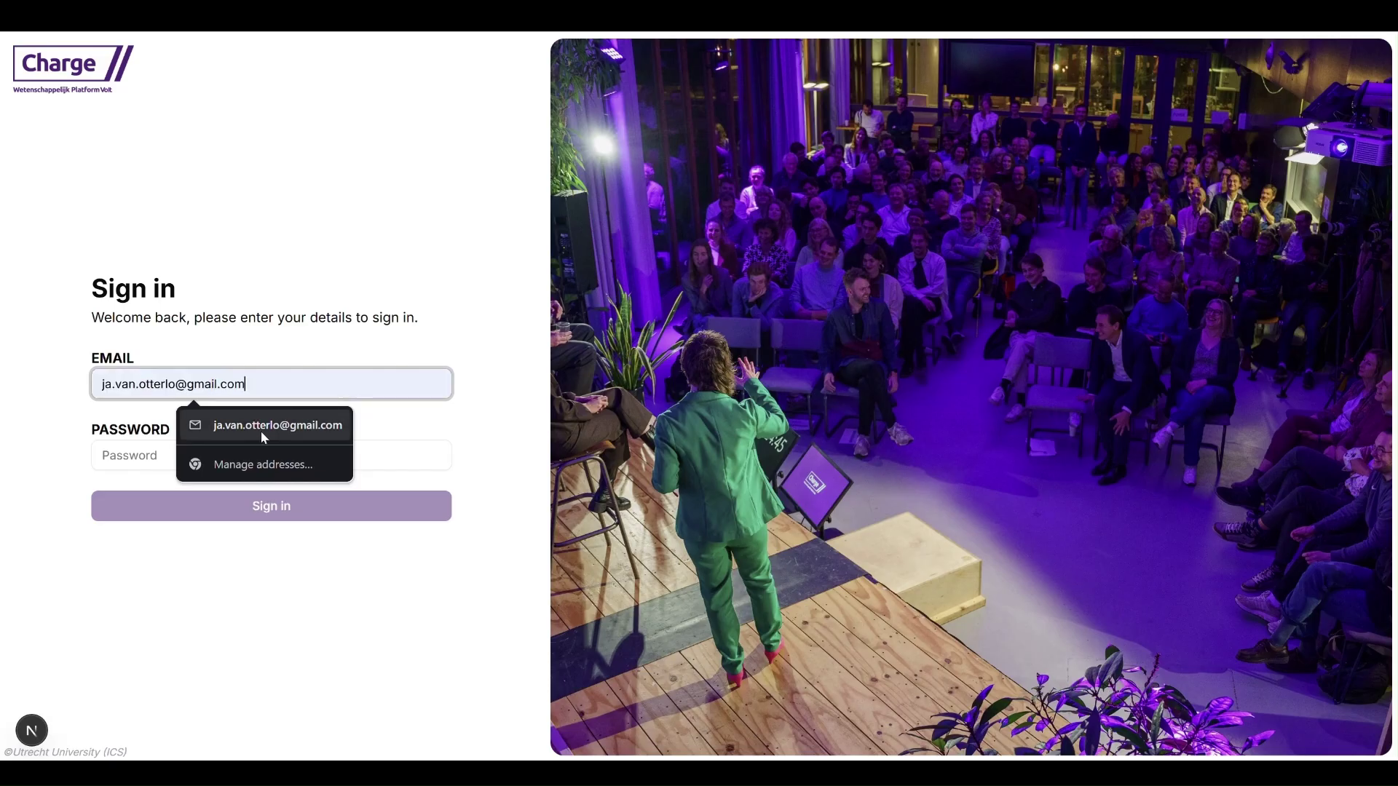
pyautogui.click(260, 428)
pyautogui.click(219, 452)
pyautogui.write('a')
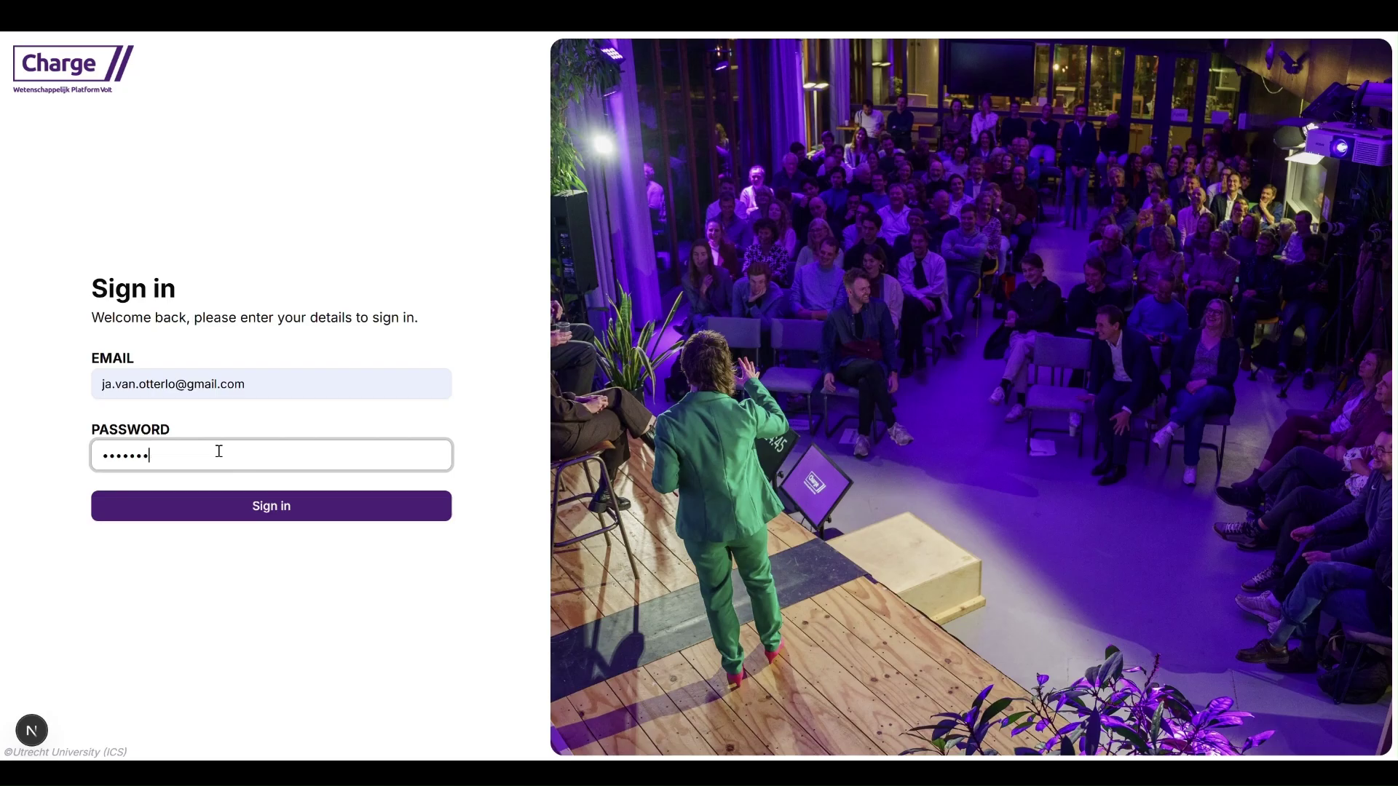
pyautogui.write('***')
pyautogui.press('Return')
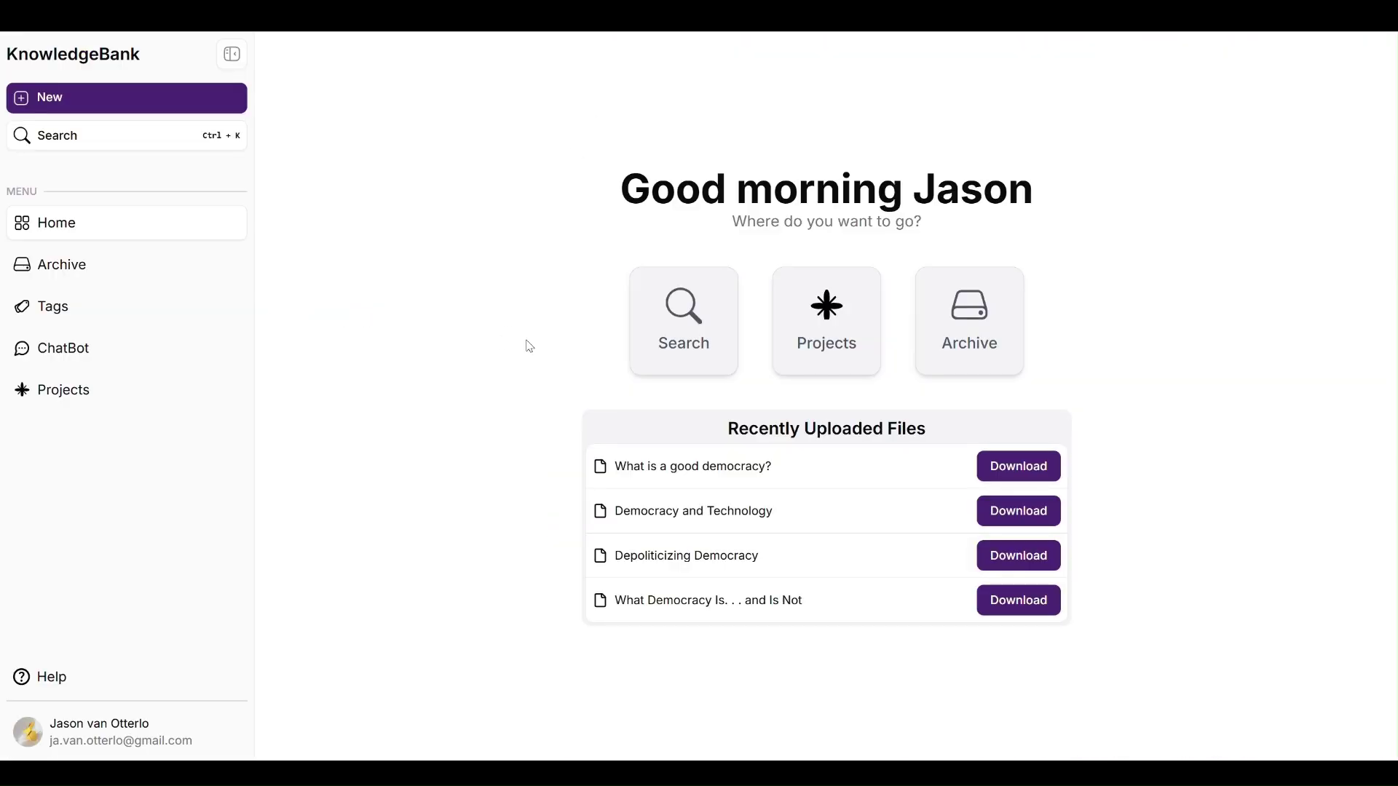
# Step: Go to Account settings through the profile menu at the bottom of the sidebar
pyautogui.moveTo(936, 192); pyautogui.dragTo(993, 187)
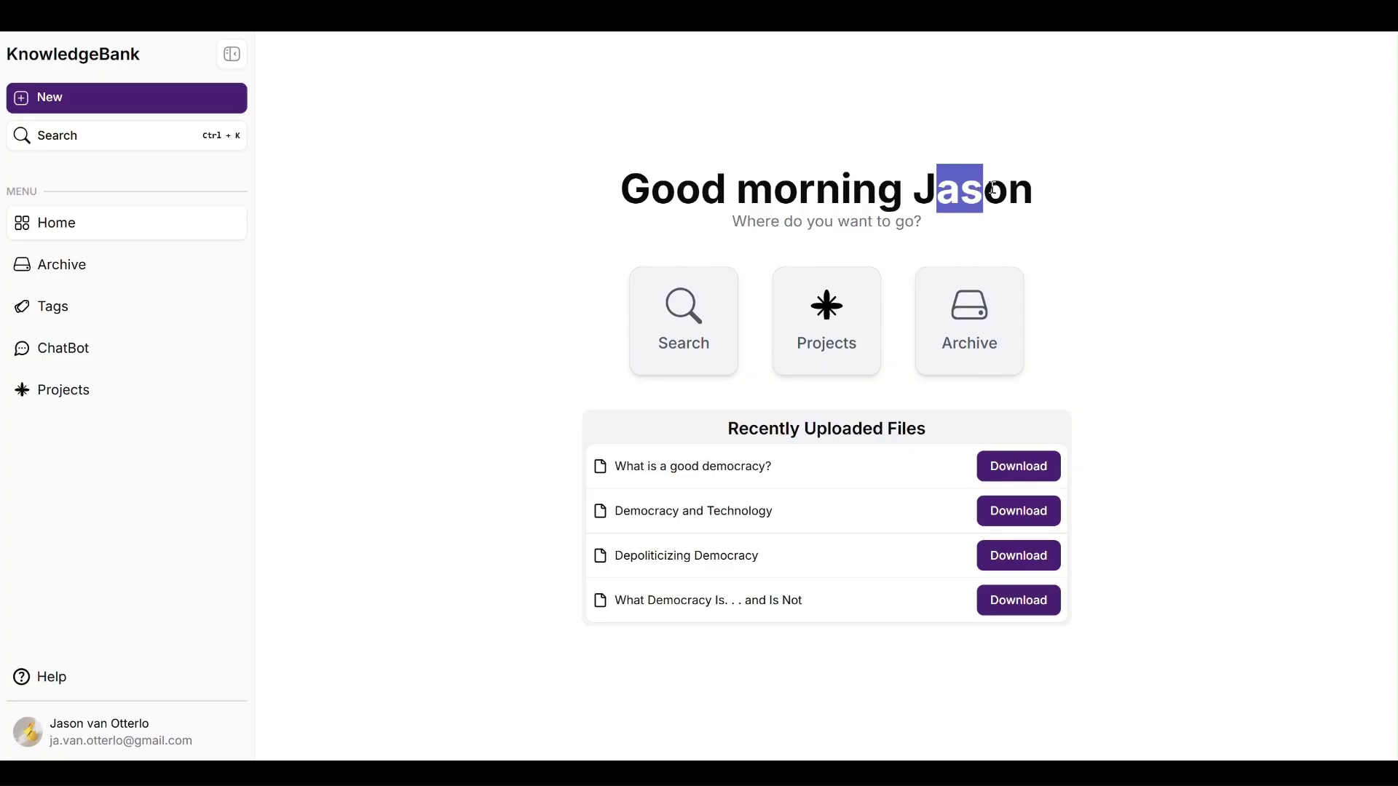
pyautogui.click(581, 259)
pyautogui.click(150, 724)
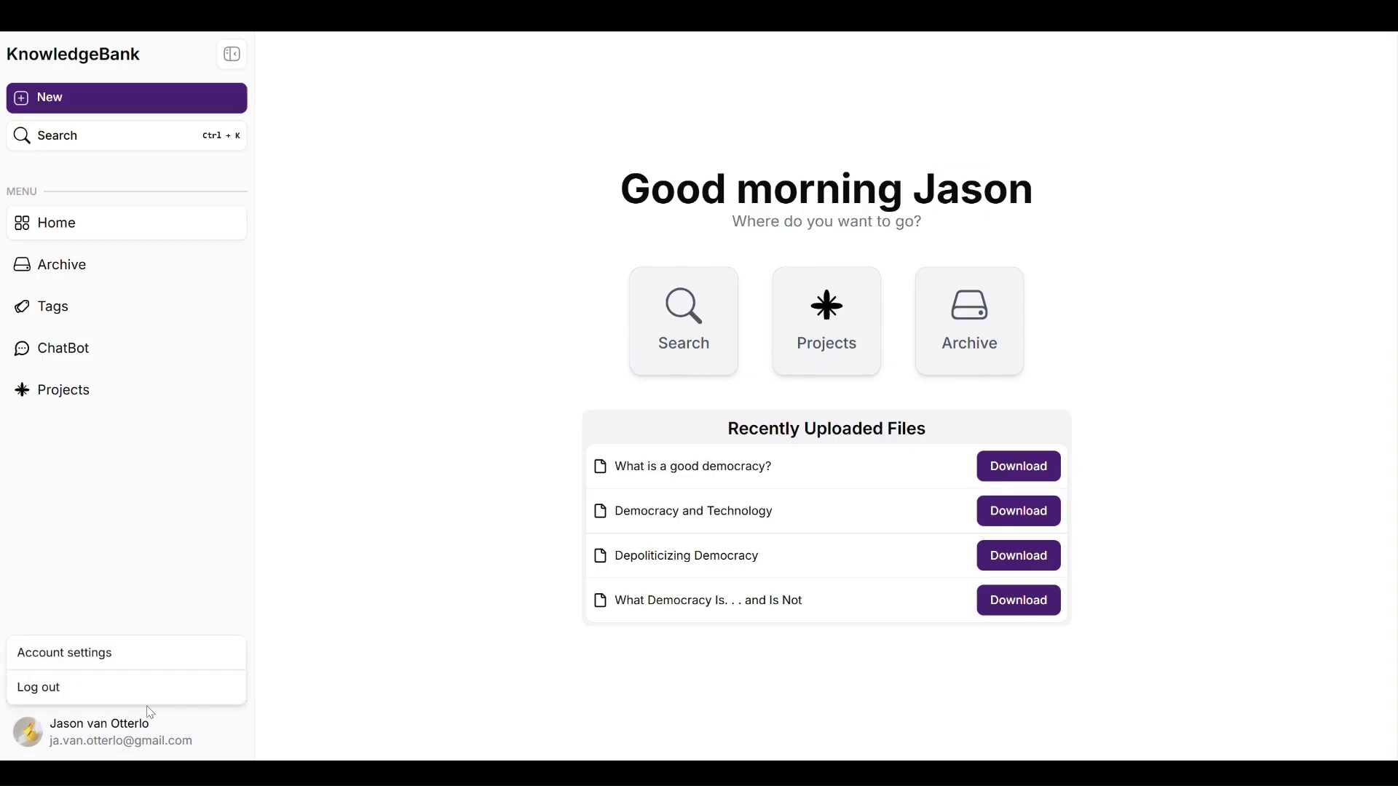
pyautogui.click(194, 633)
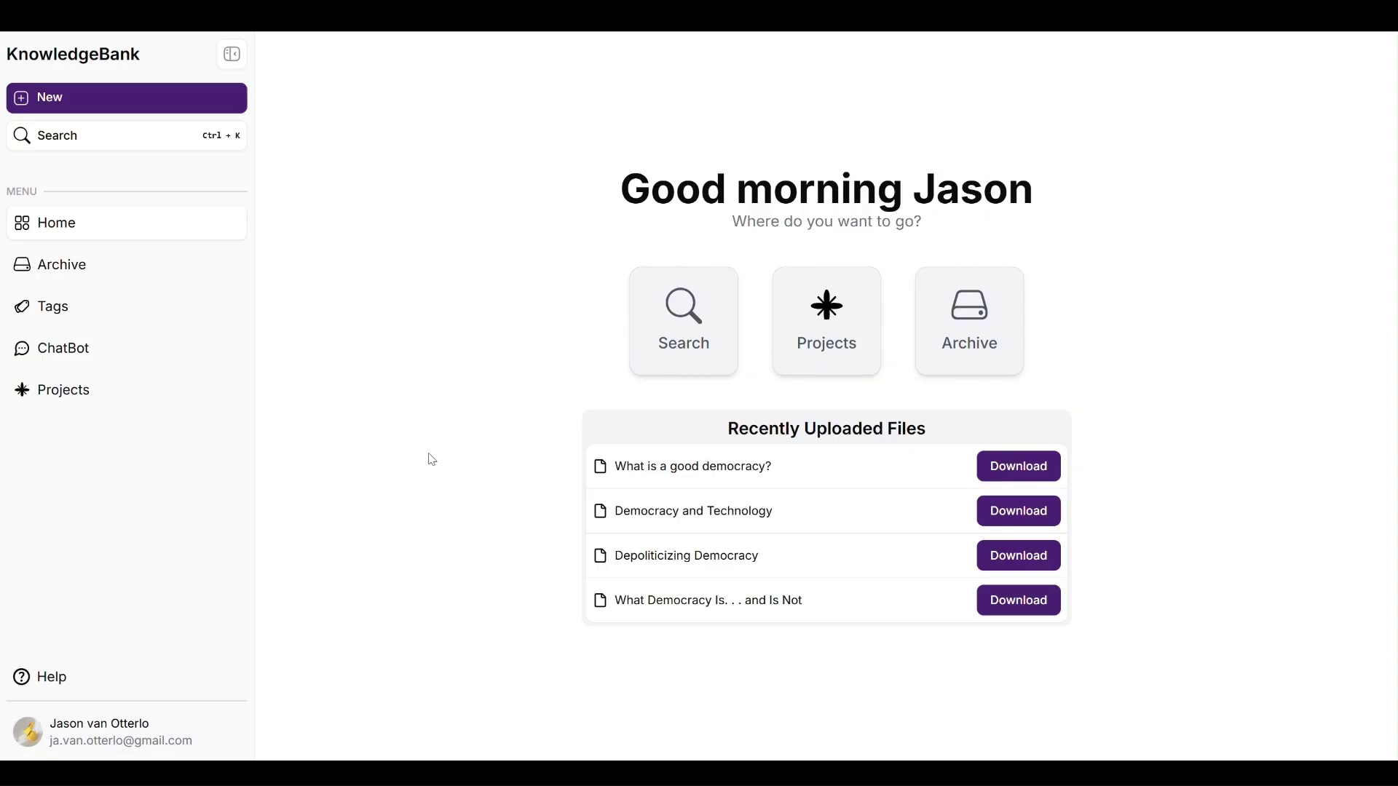
# Step: Set a chosen portrait photo as the new avatar, then return to the Projects list
pyautogui.click(832, 147)
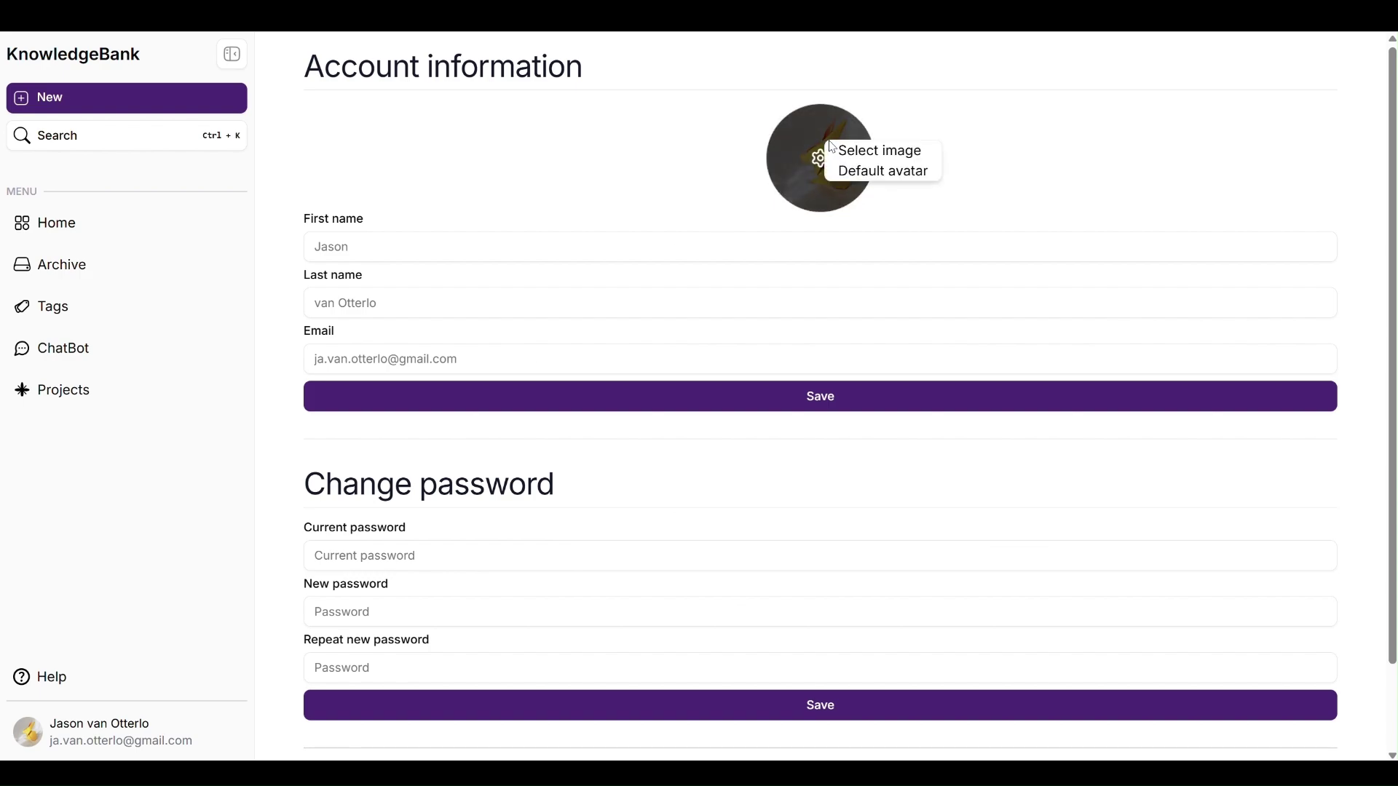
pyautogui.click(851, 149)
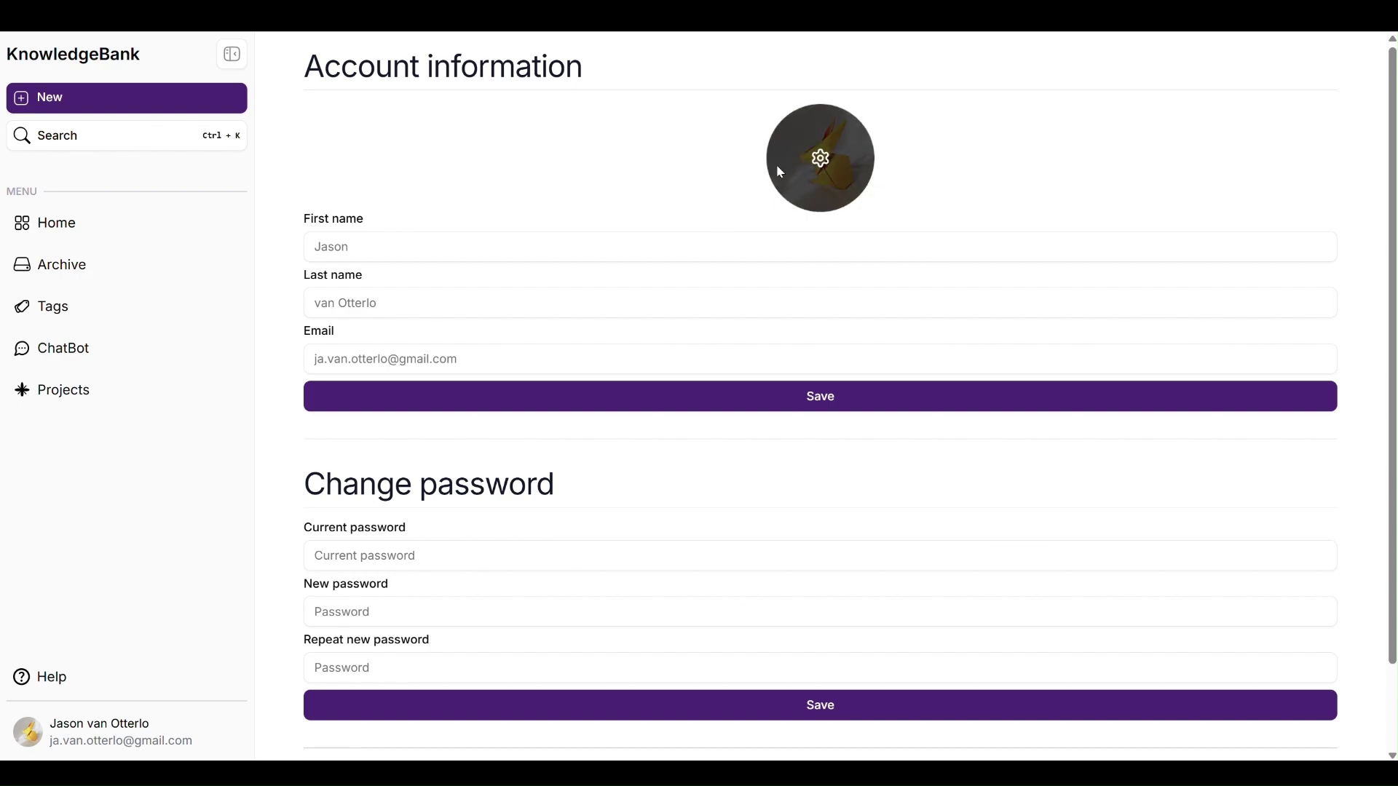
pyautogui.doubleClick(499, 190)
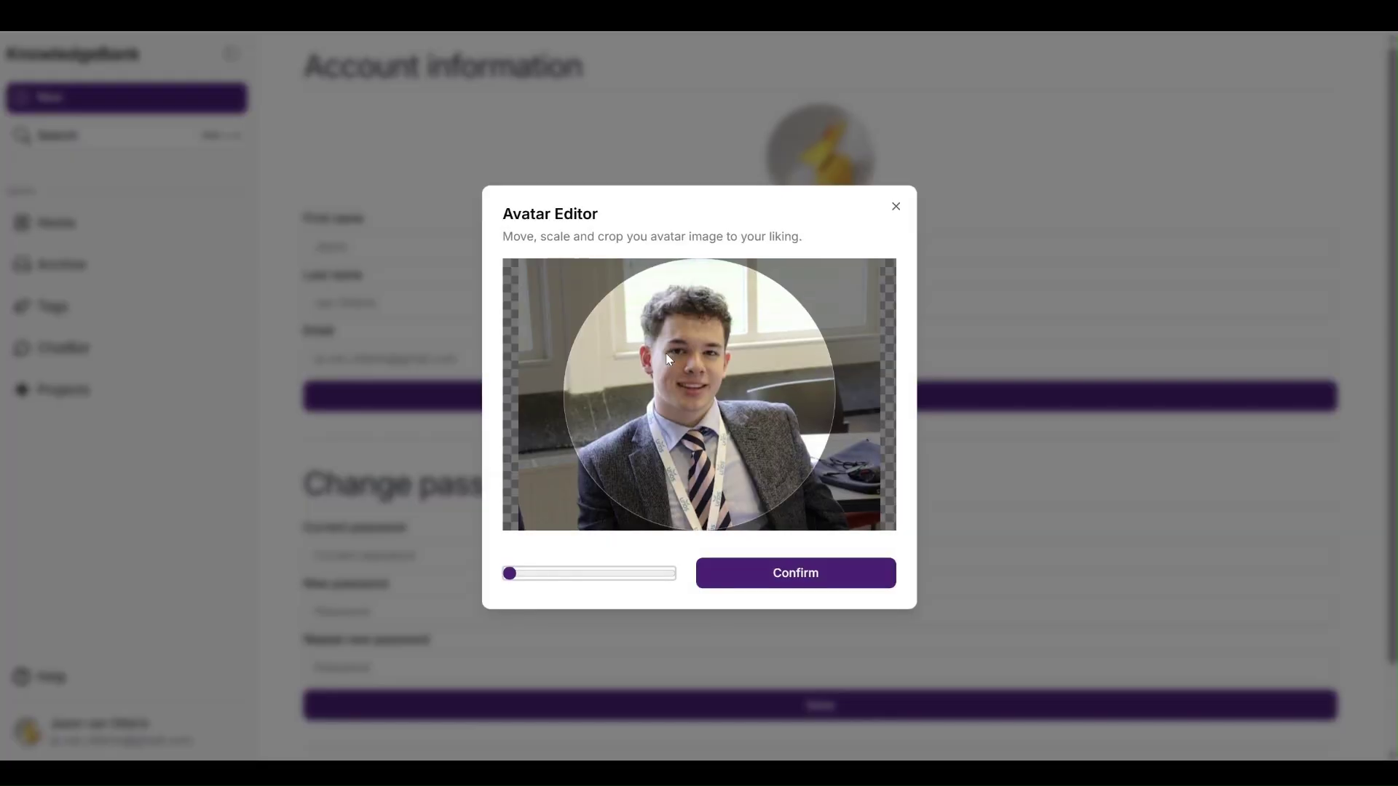
pyautogui.click(778, 586)
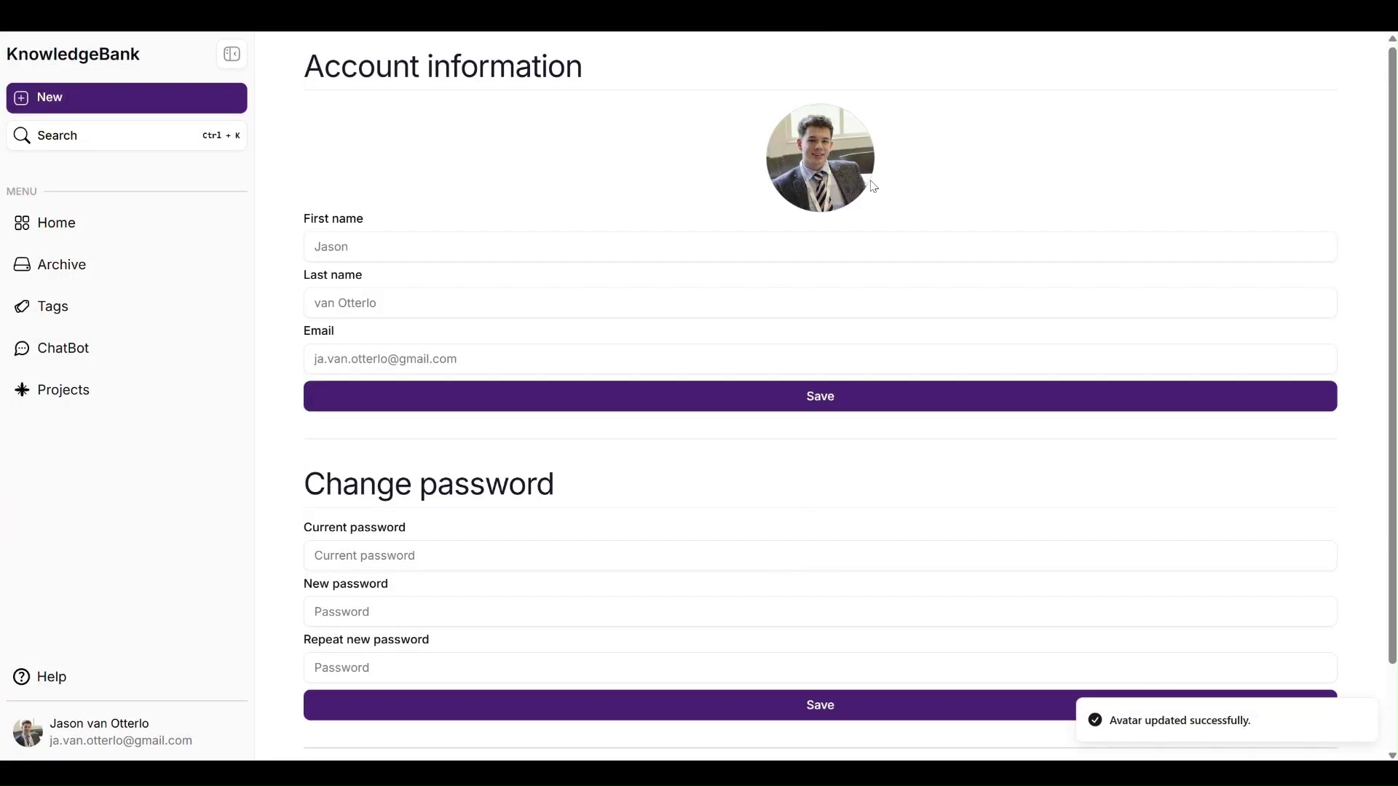
pyautogui.scroll(-1, 749, 273)
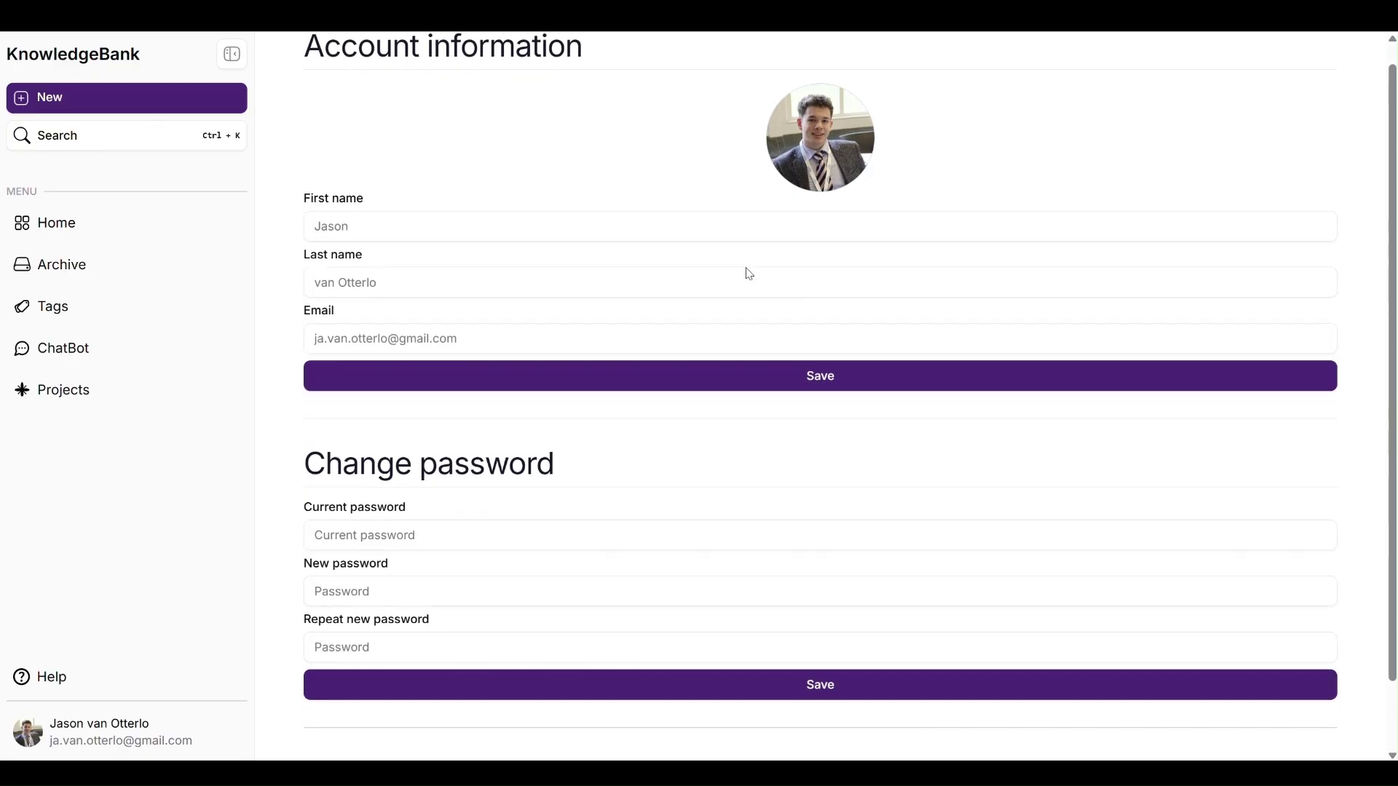
pyautogui.scroll(-1, 750, 273)
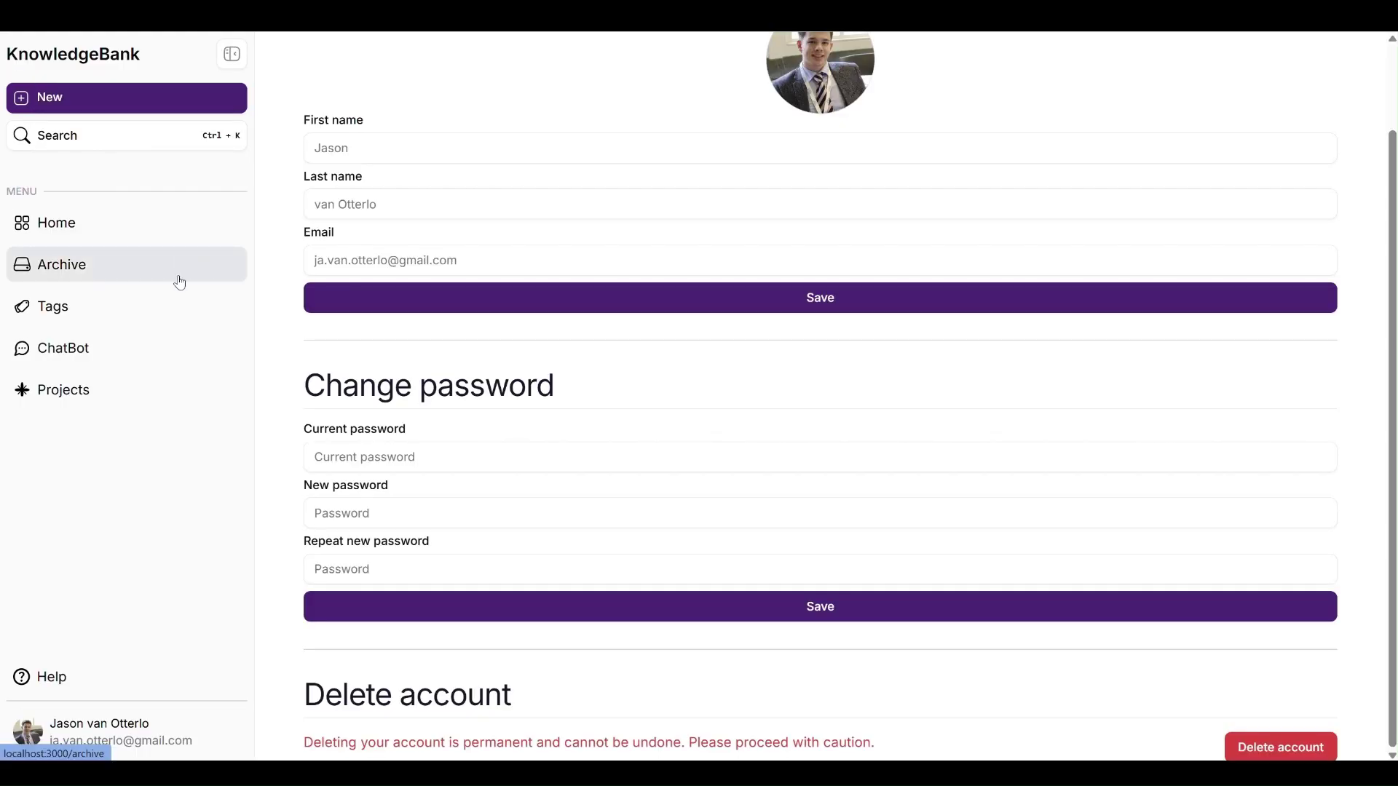
pyautogui.click(92, 391)
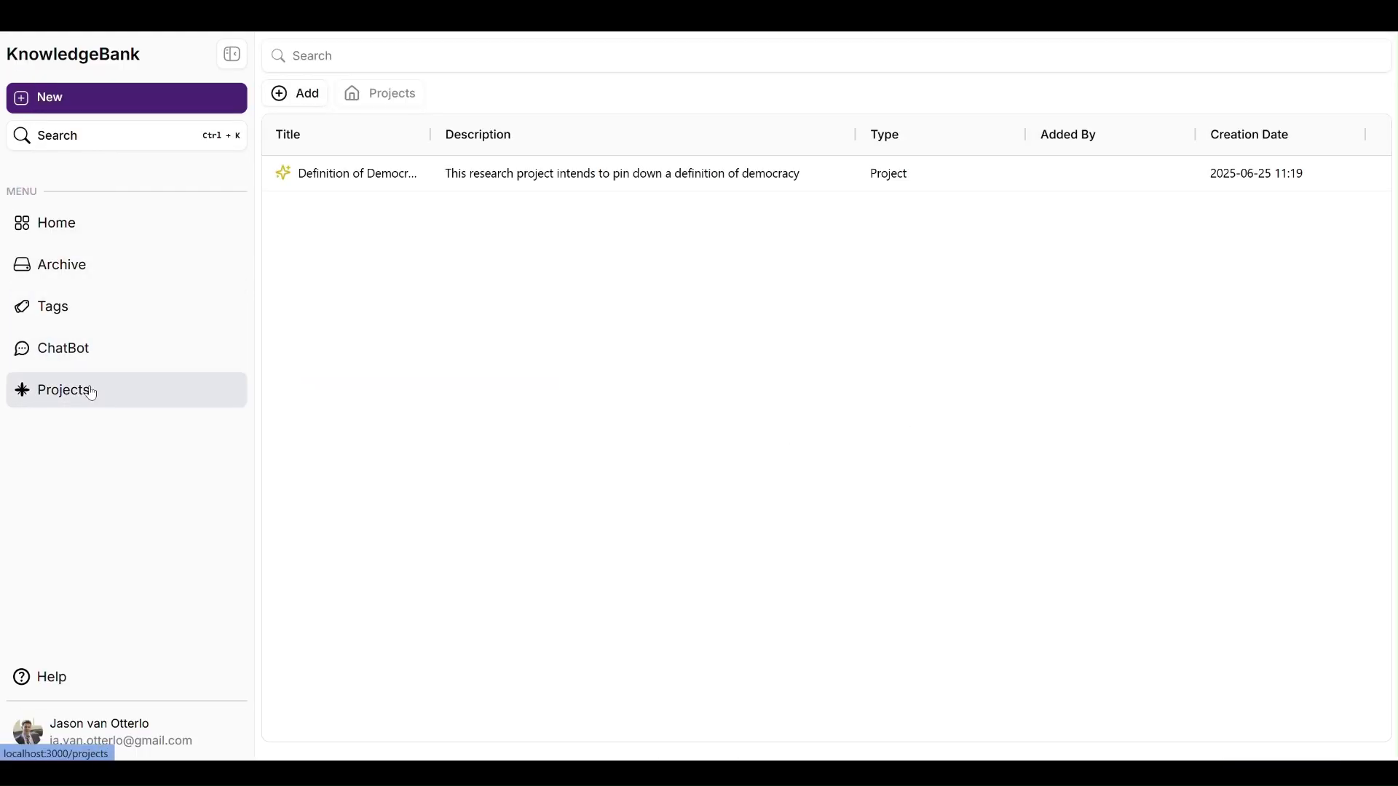
# Step: Start a new project titled 'Democracy and Technology'
pyautogui.click(312, 102)
pyautogui.click(312, 123)
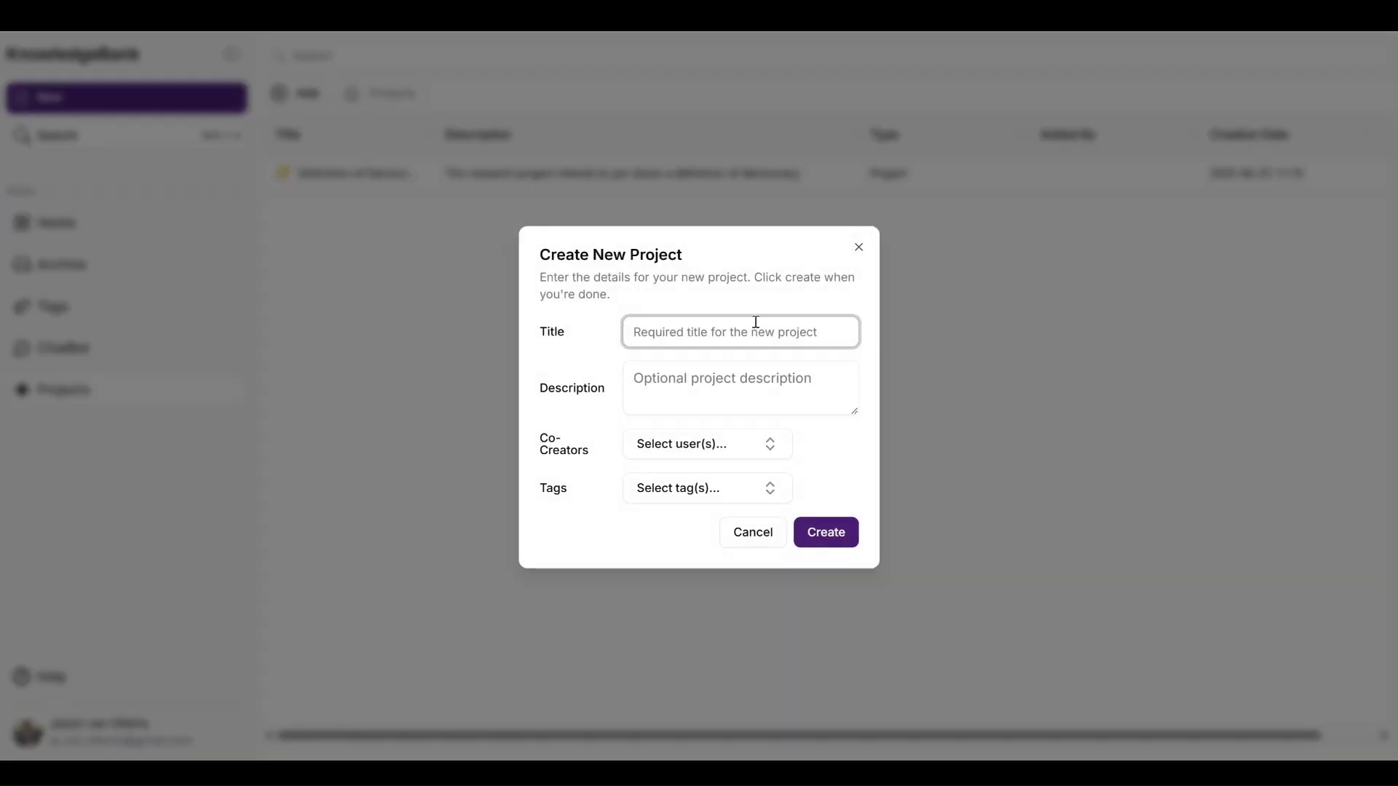
pyautogui.write('Democ')
pyautogui.press('BackSpace')
pyautogui.click(727, 385)
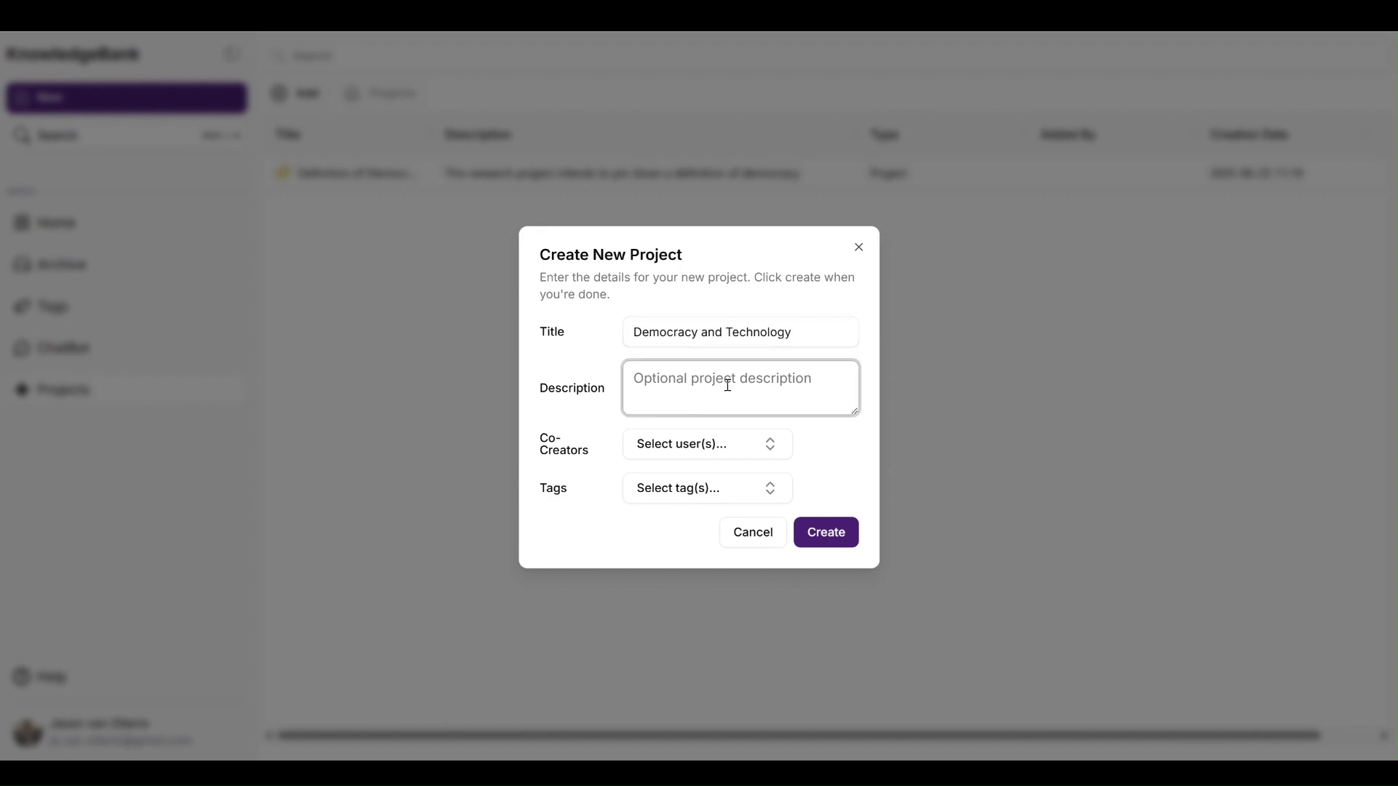
# Step: Add the admin user as the project's co-creator
pyautogui.click(715, 437)
pyautogui.write('a')
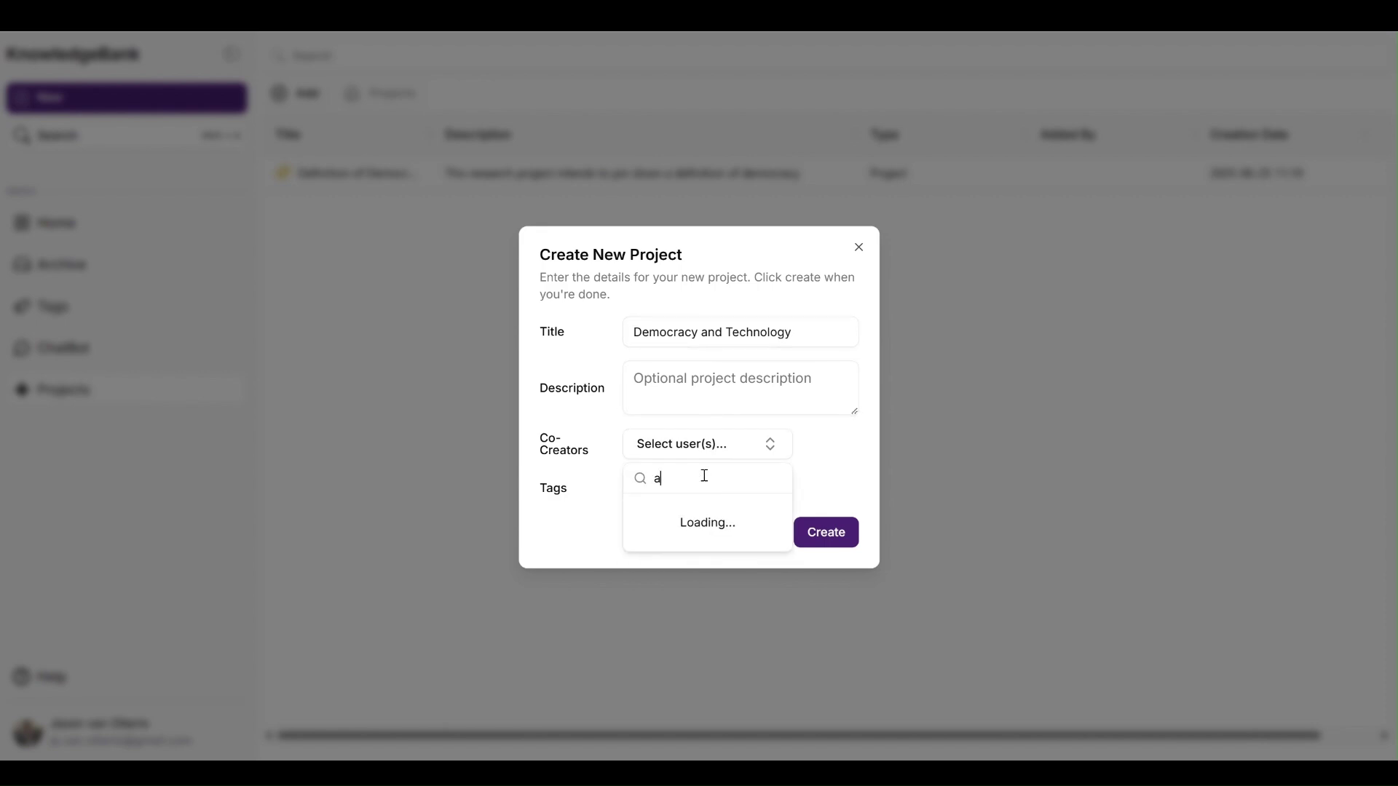
pyautogui.write('dm')
pyautogui.click(640, 515)
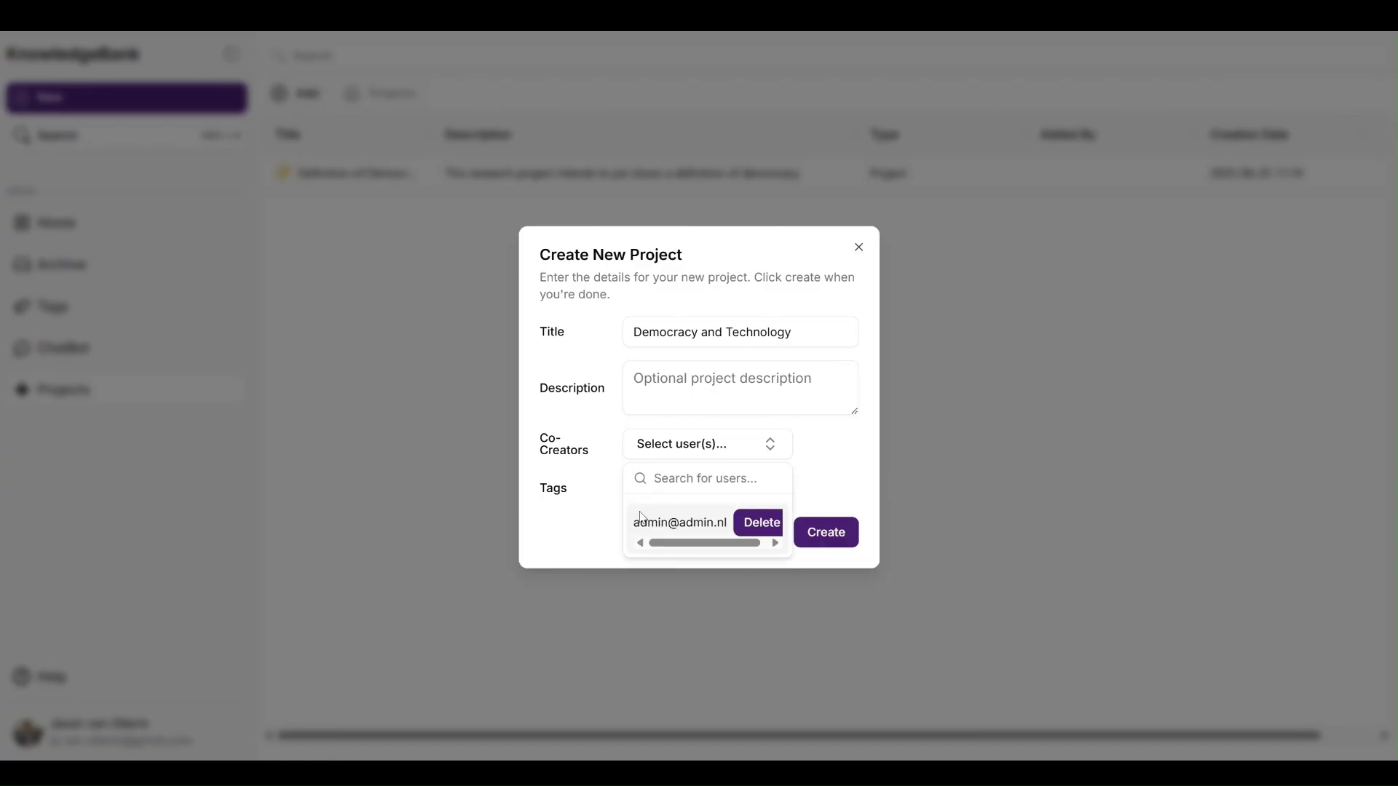
pyautogui.click(610, 518)
# Step: Tag the project Democracy and Emerging Technologies and create it
pyautogui.click(706, 490)
pyautogui.write('demo')
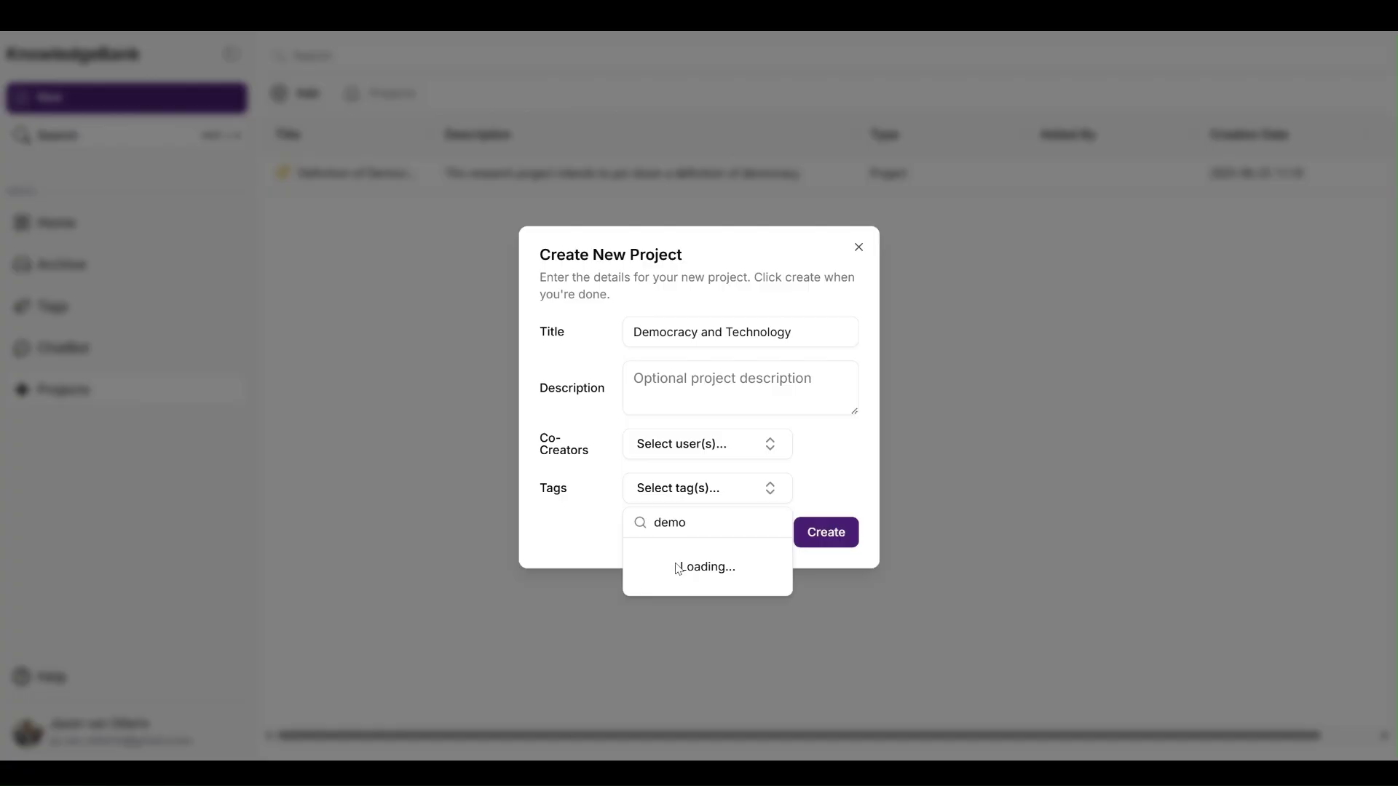
pyautogui.write('cracy')
pyautogui.click(692, 562)
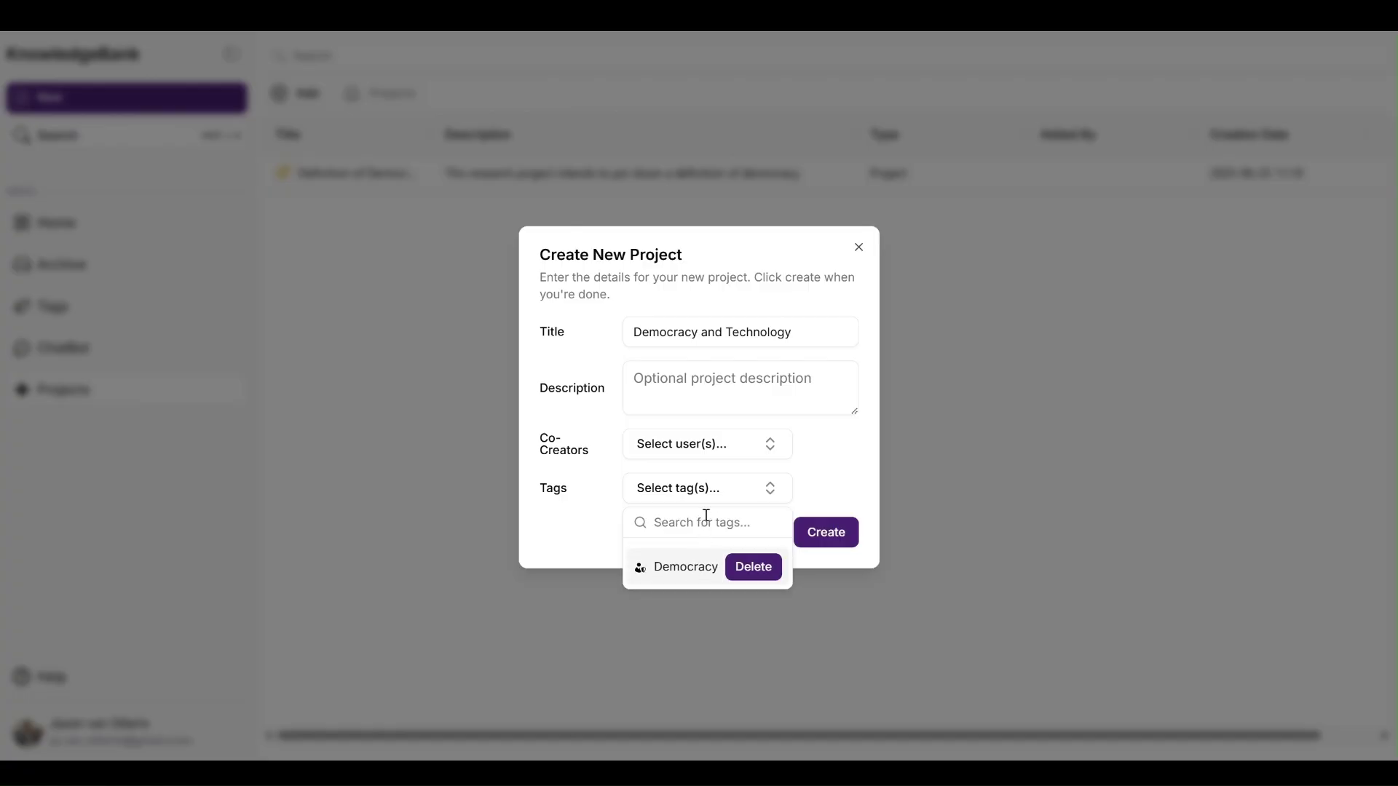
pyautogui.write('technolo')
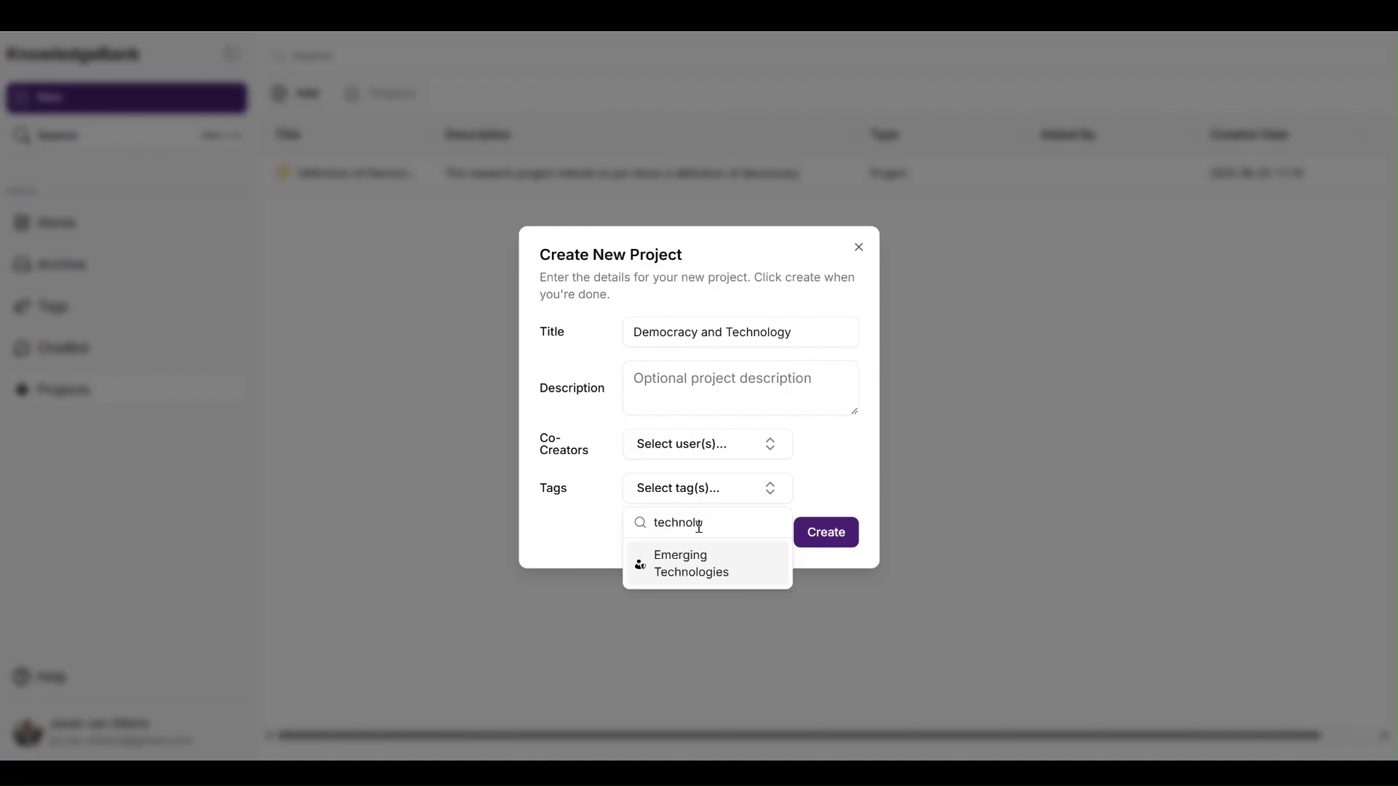
pyautogui.click(692, 564)
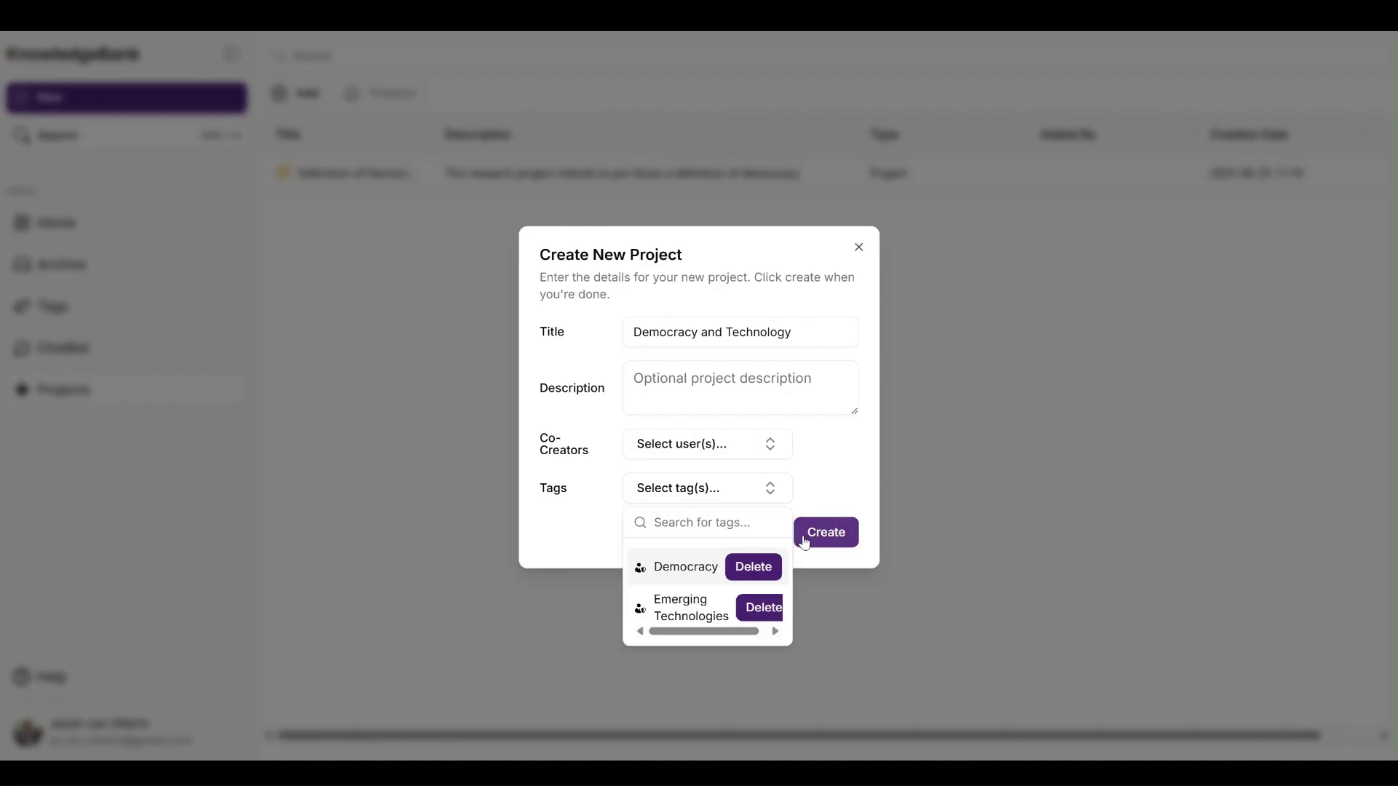
pyautogui.click(822, 530)
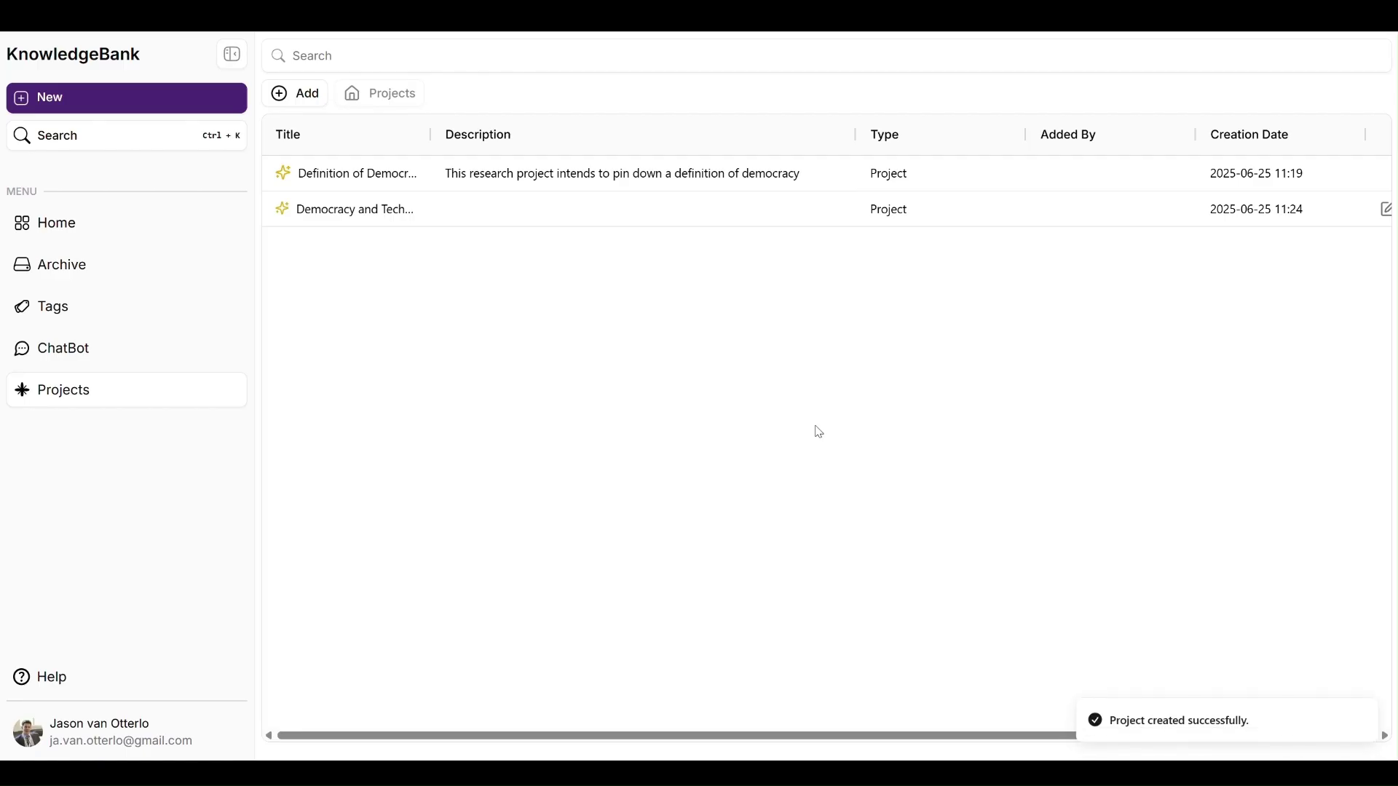
# Step: Inside the Democracy and Technology project, create a 'Definition of Democracy' folder and open it
pyautogui.doubleClick(451, 222)
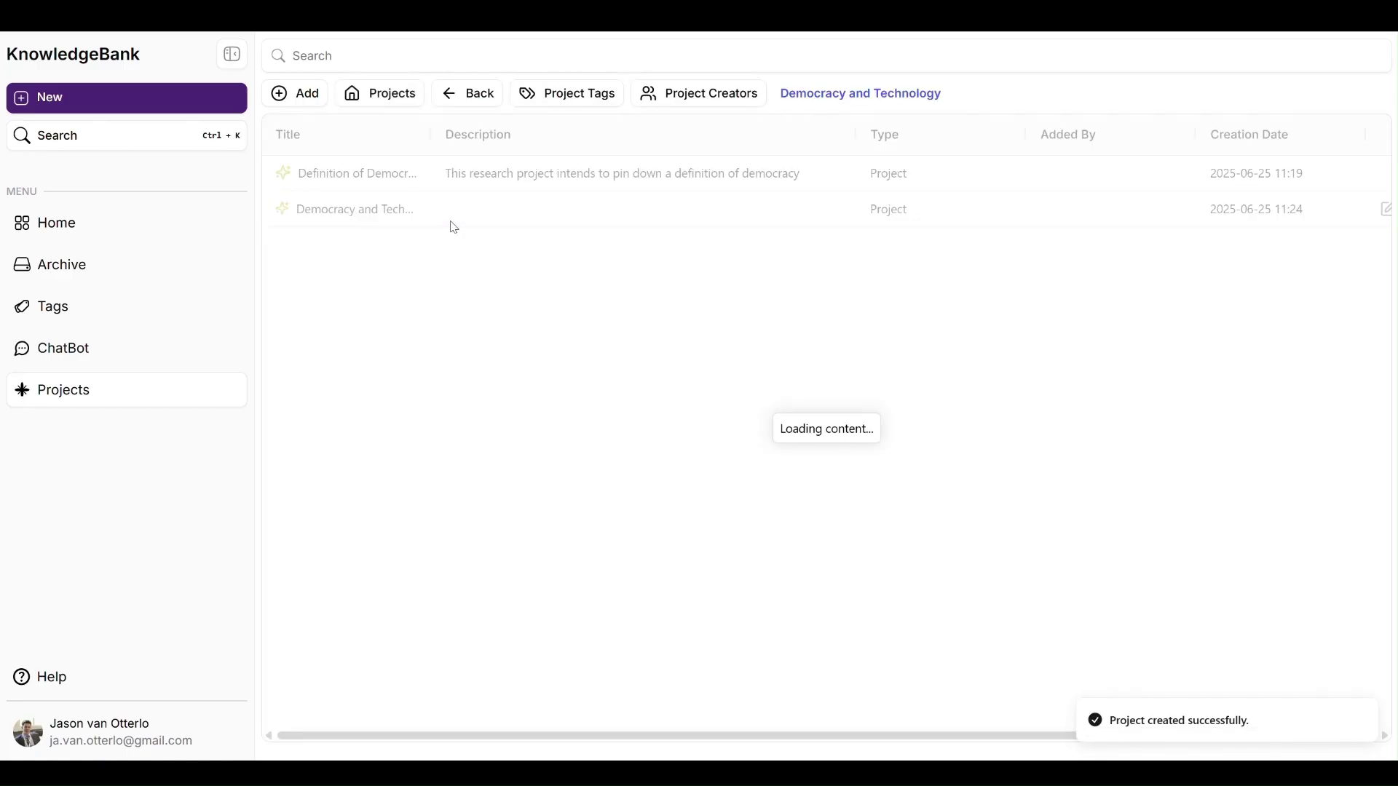
pyautogui.click(240, 63)
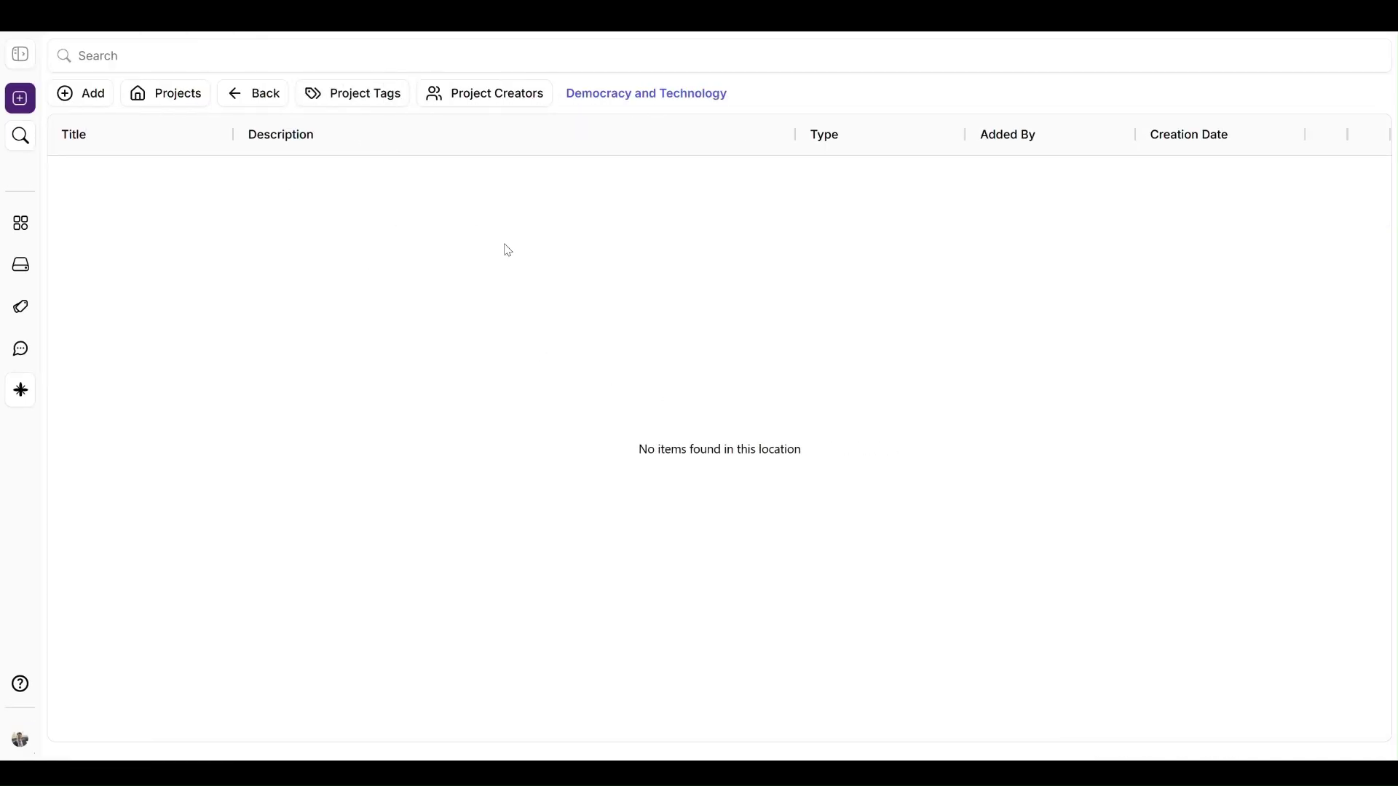
pyautogui.click(94, 96)
pyautogui.click(105, 128)
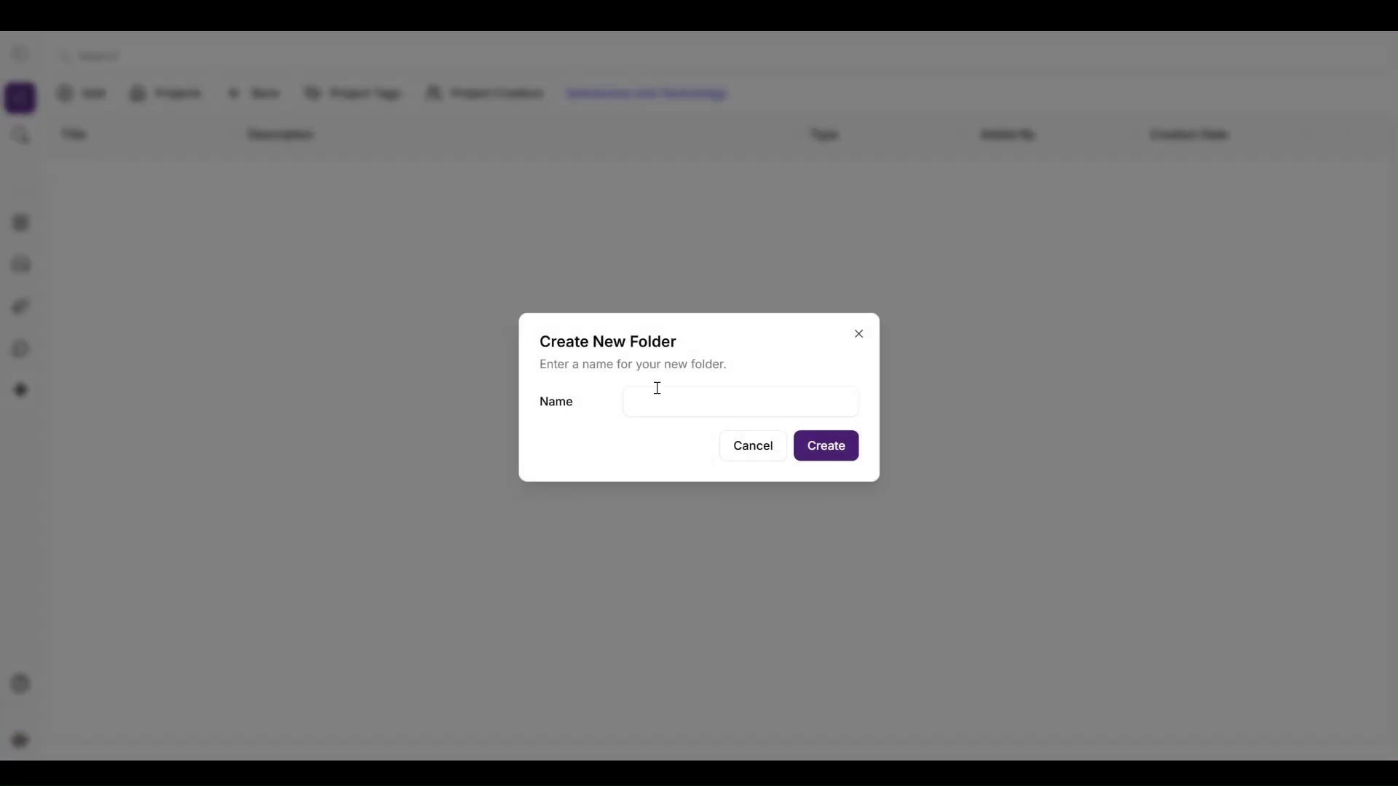
pyautogui.click(650, 409)
pyautogui.write('Definition')
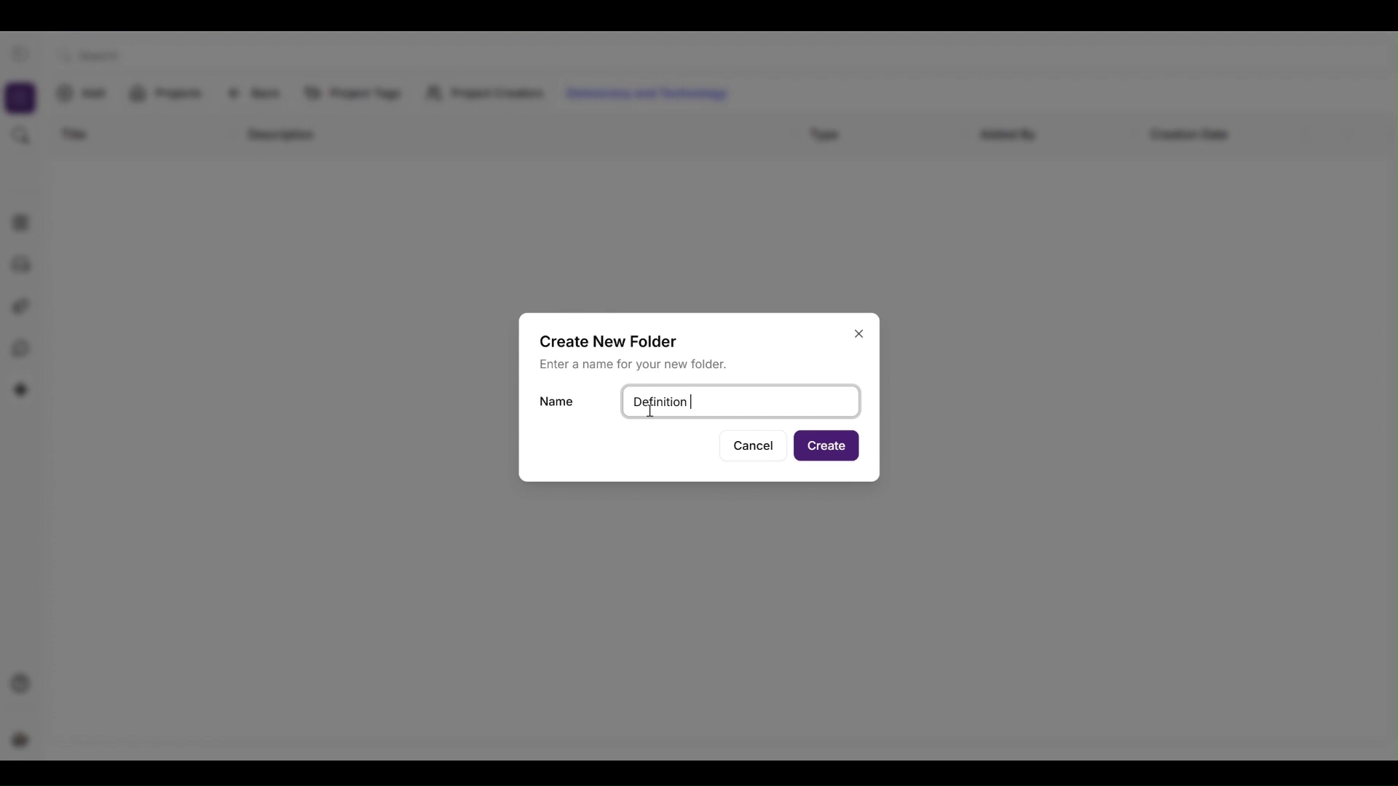
pyautogui.write(' of Democracy')
pyautogui.click(837, 445)
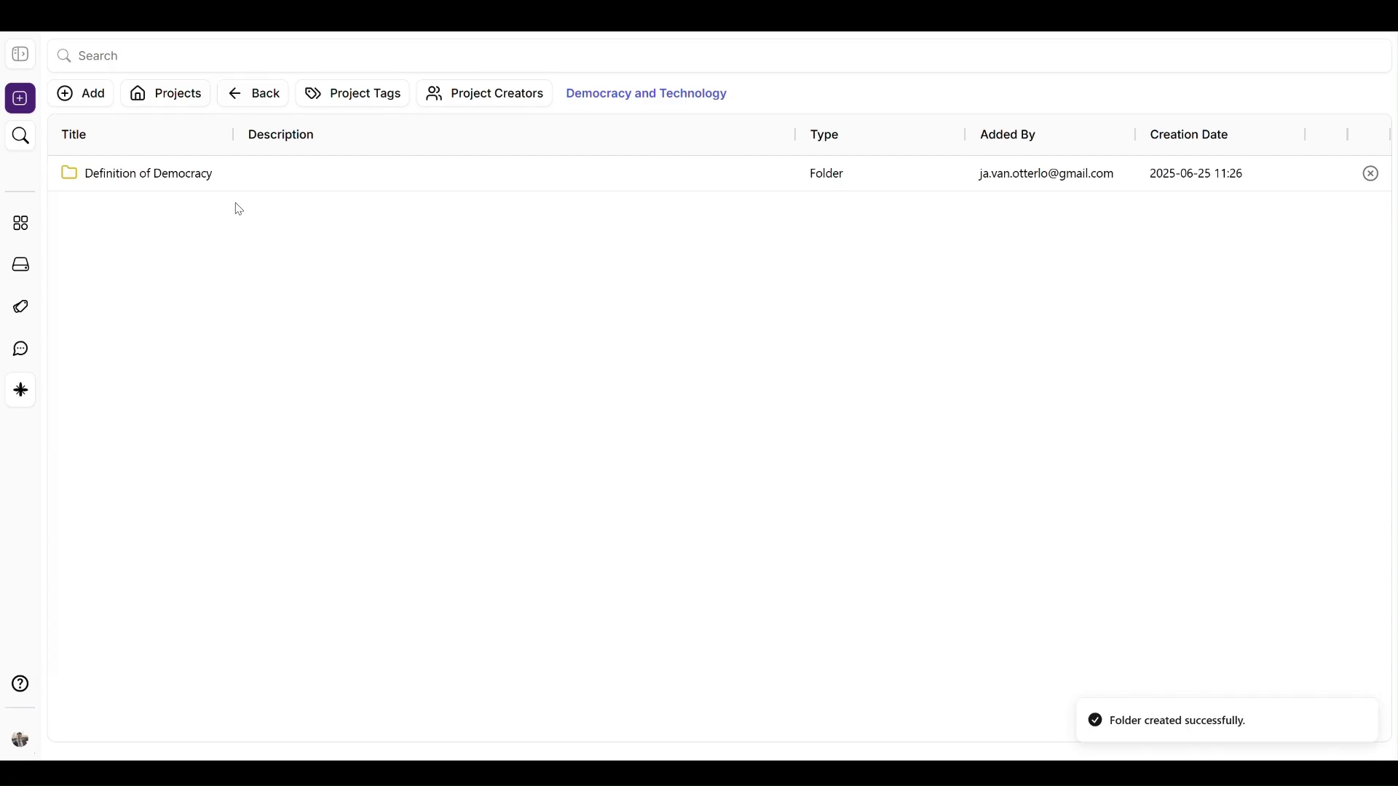
pyautogui.click(217, 188)
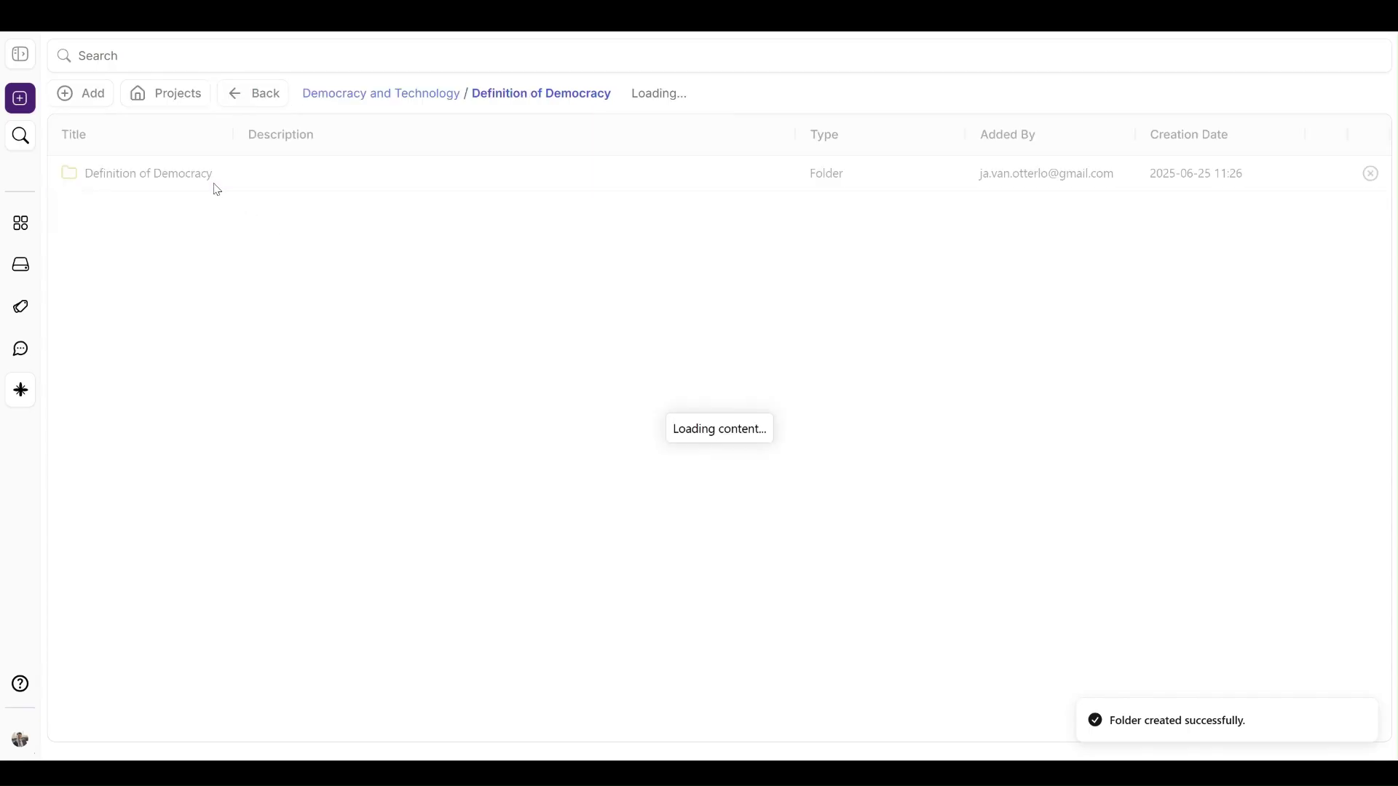
# Step: Add 'What is a good democracy?' and 'What Democracy Is. . . and Is Not' to the folder
pyautogui.click(81, 93)
pyautogui.click(112, 157)
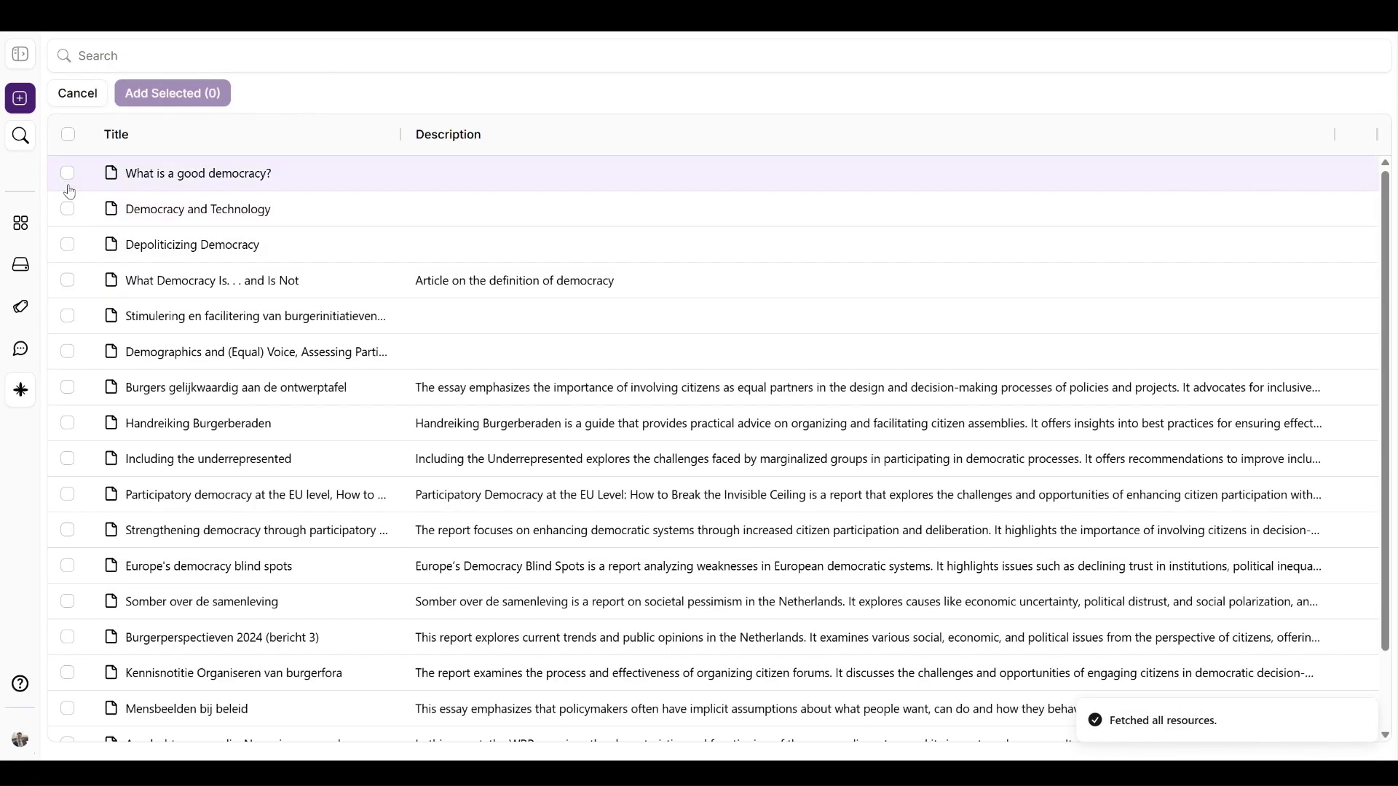
pyautogui.click(68, 173)
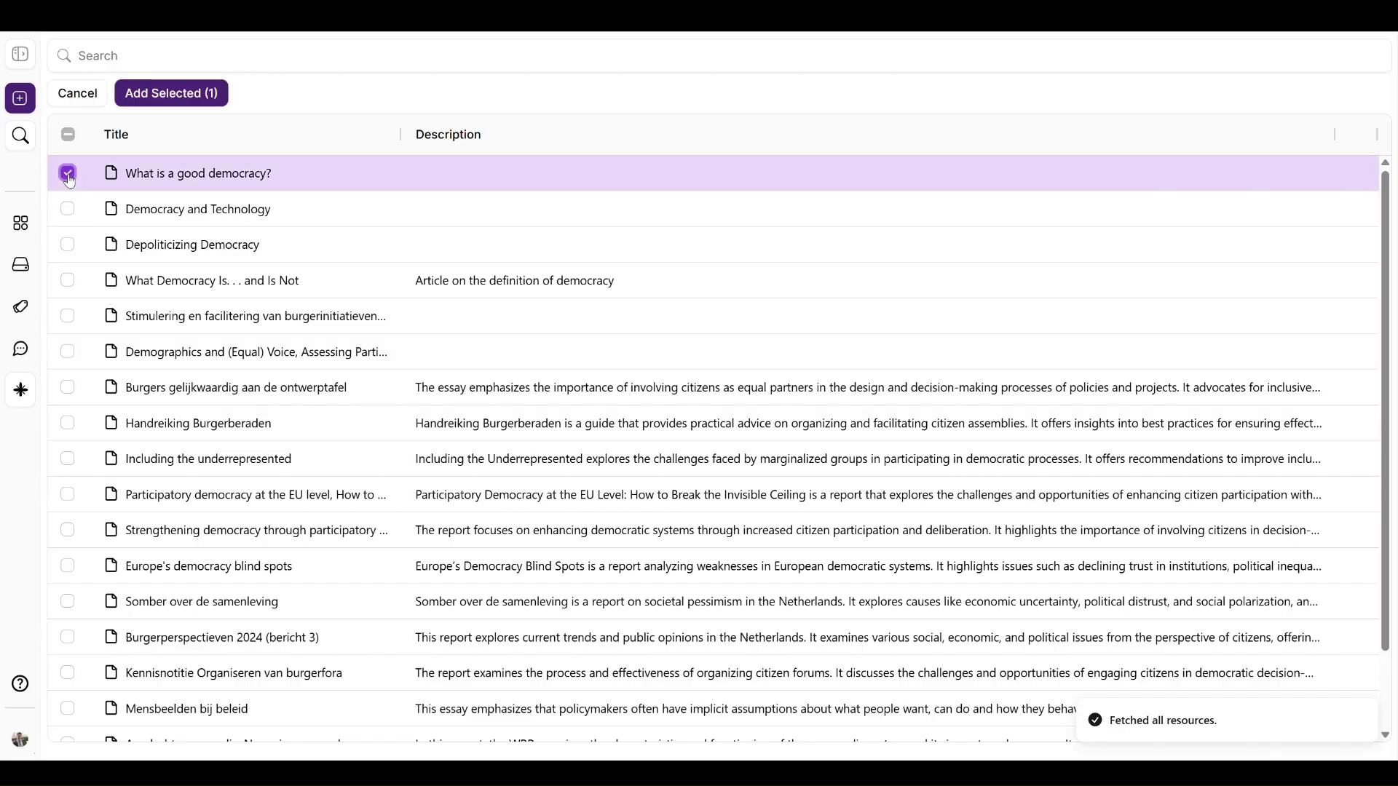
pyautogui.click(68, 280)
pyautogui.click(172, 93)
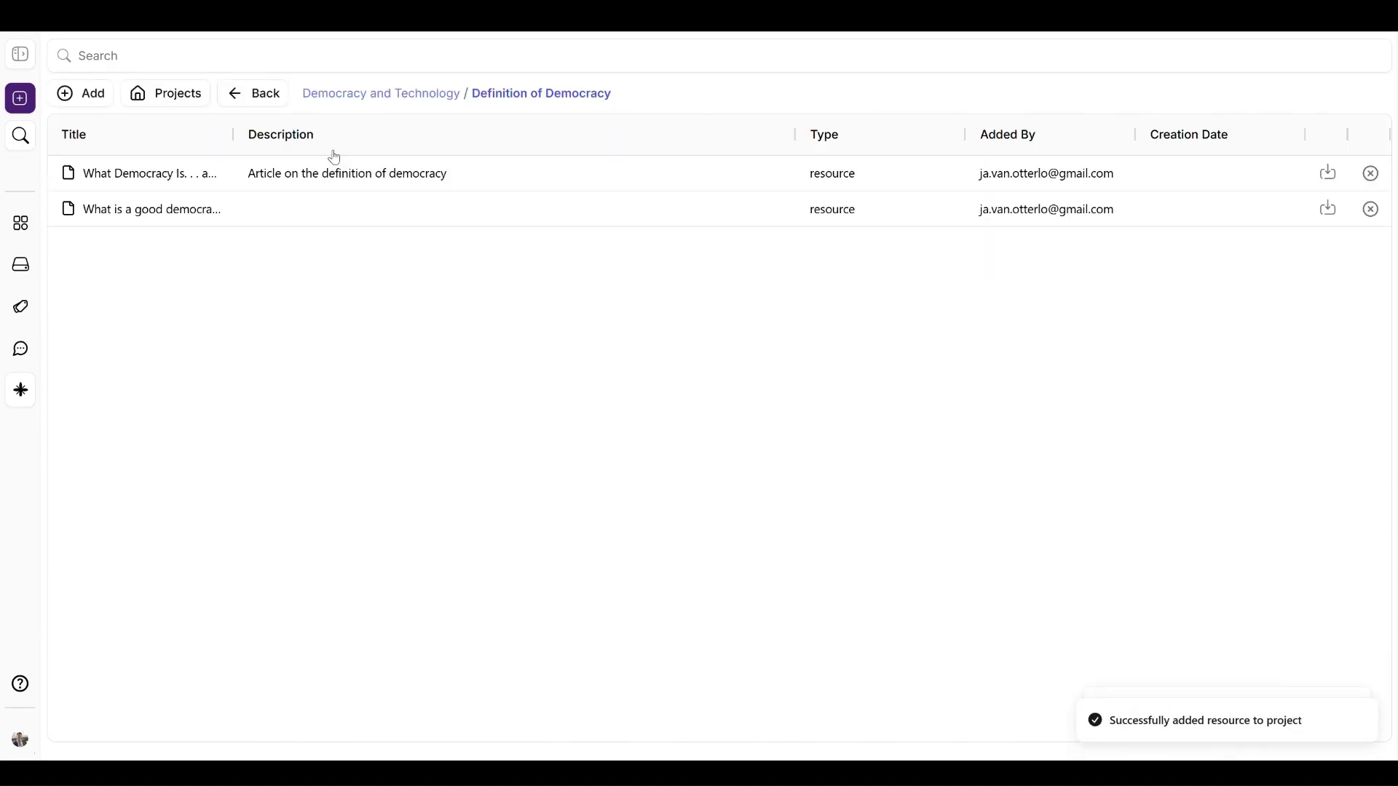
# Step: Back in the project, add the existing Democracy and Technology resource to it
pyautogui.click(416, 96)
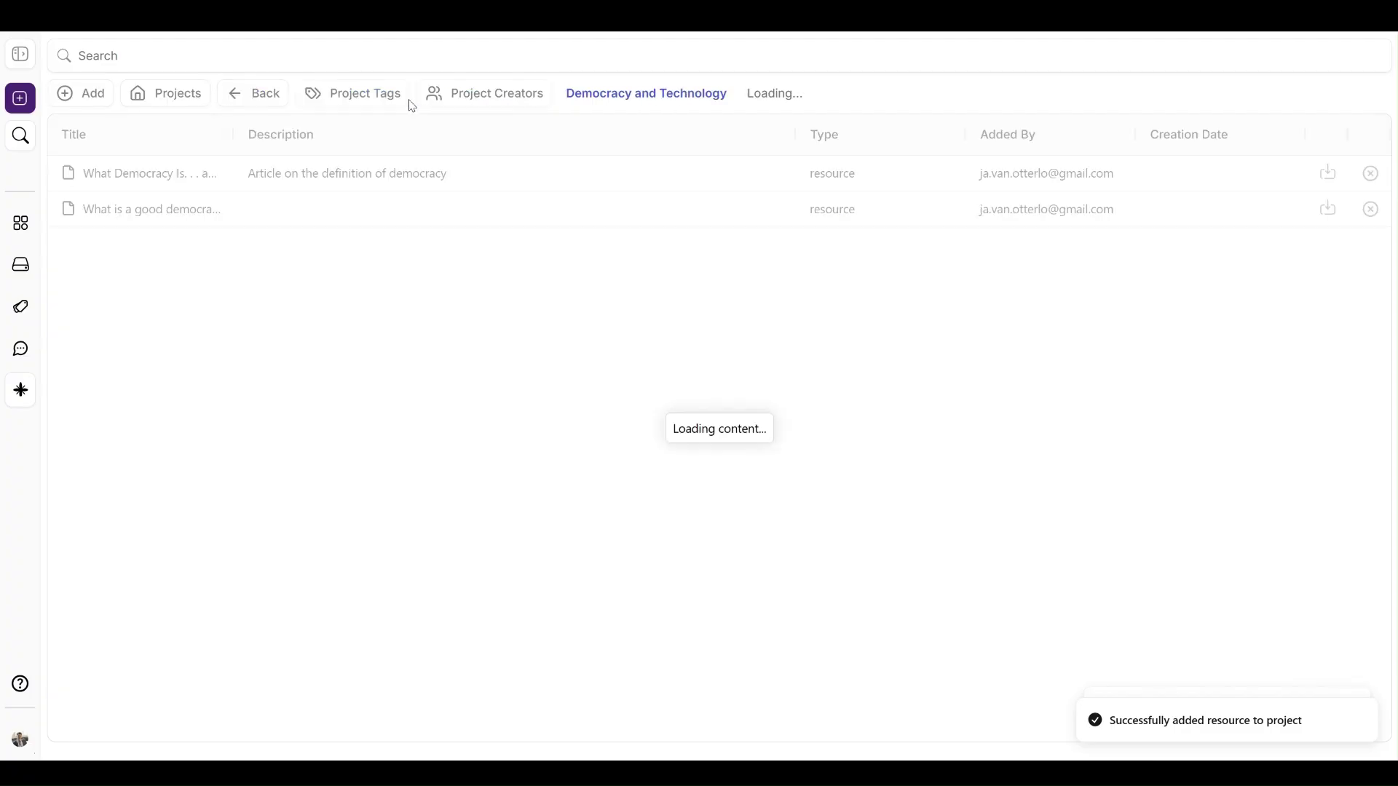
pyautogui.click(88, 93)
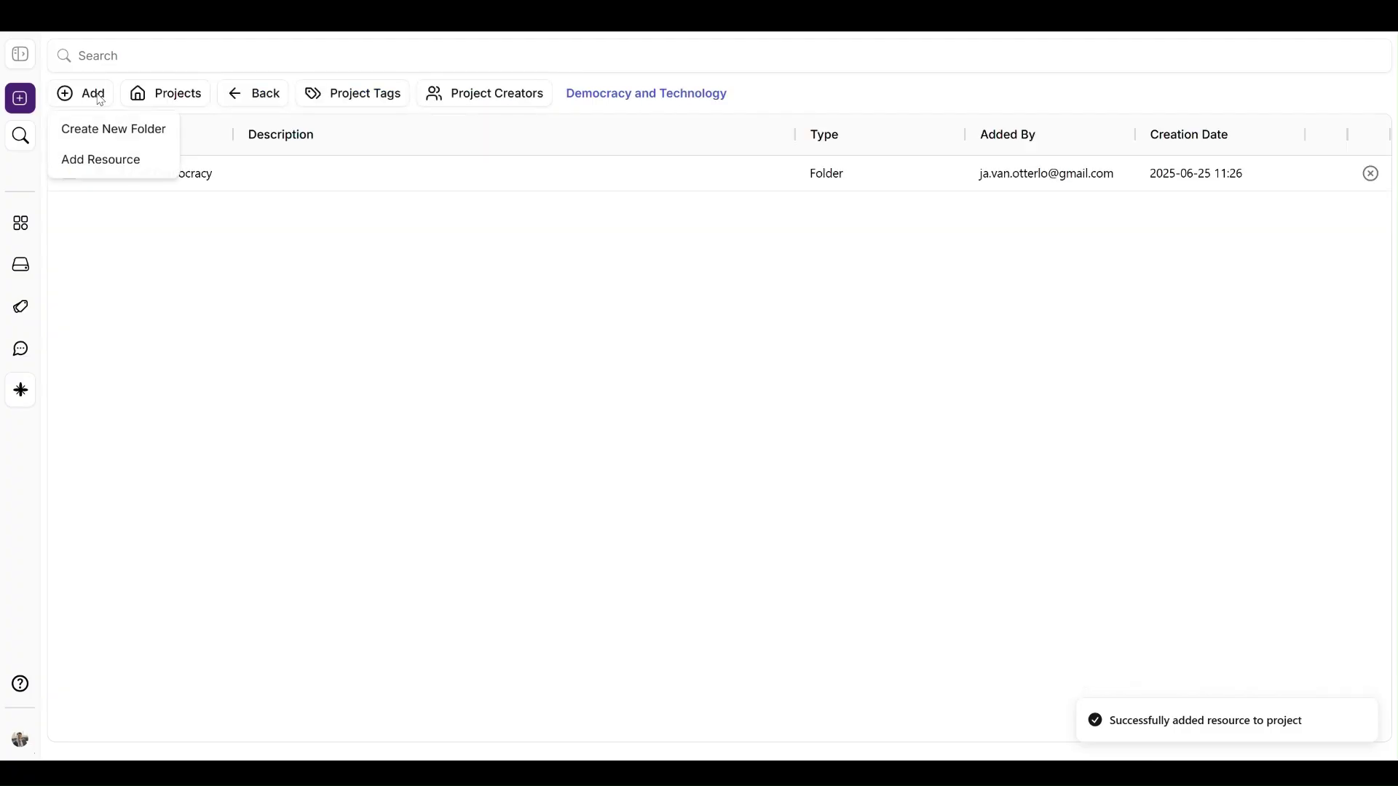
pyautogui.click(106, 160)
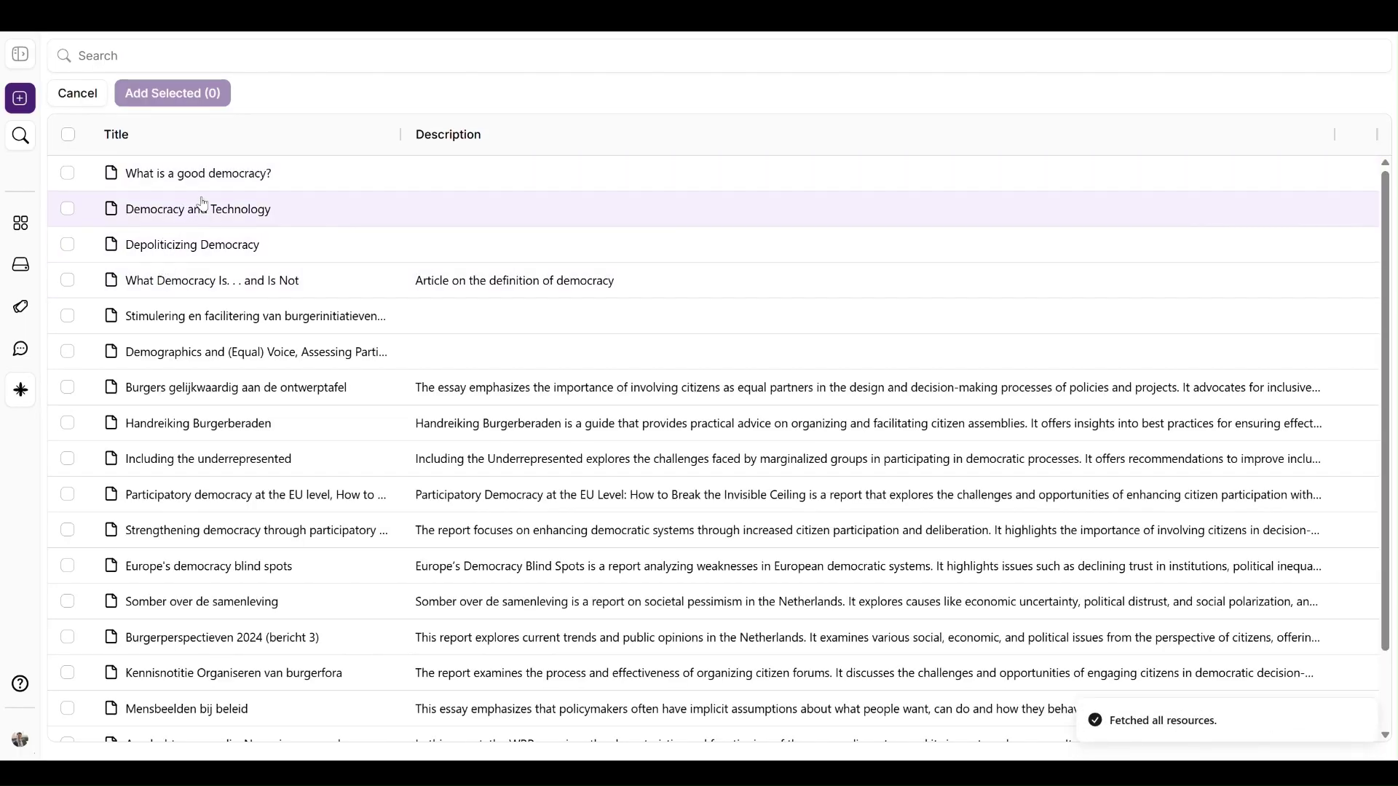
pyautogui.click(66, 211)
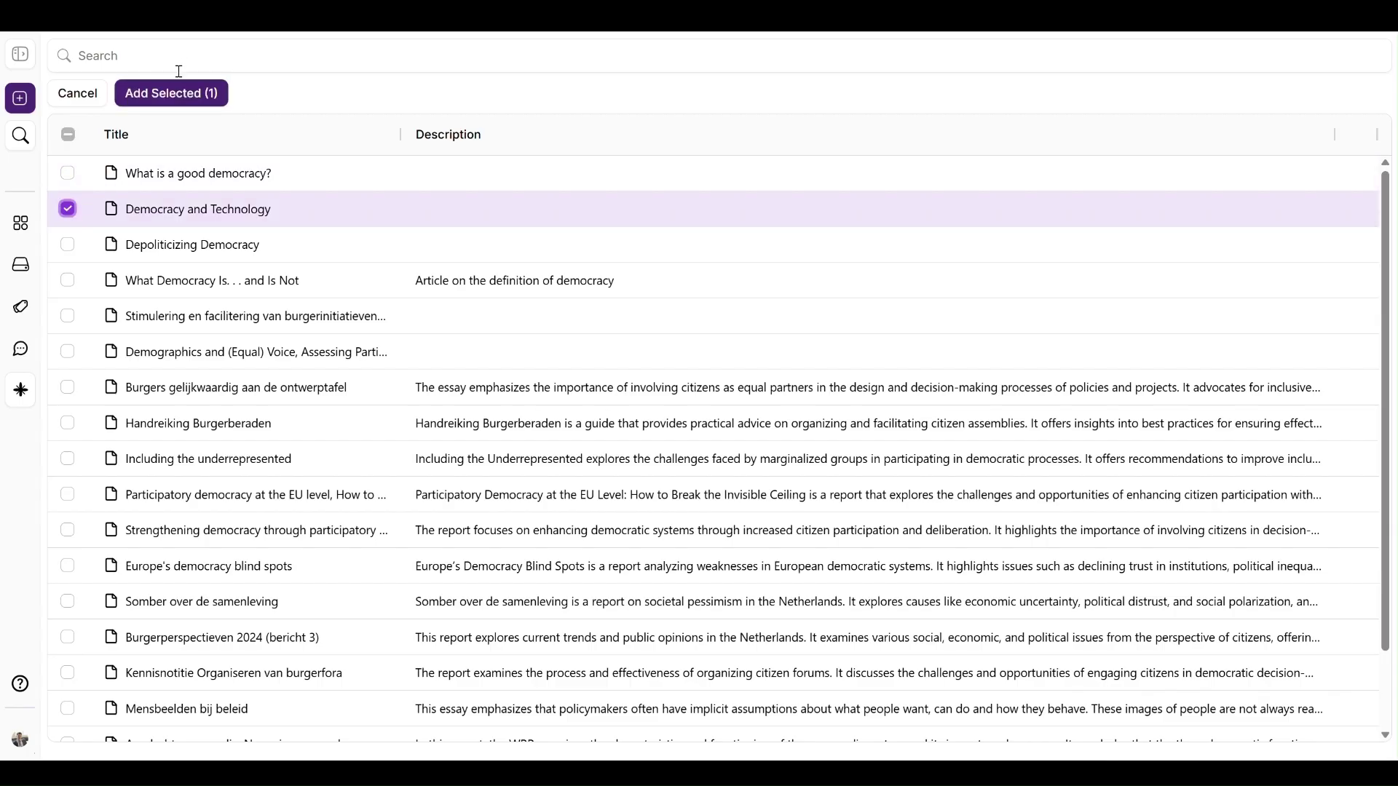
pyautogui.click(174, 93)
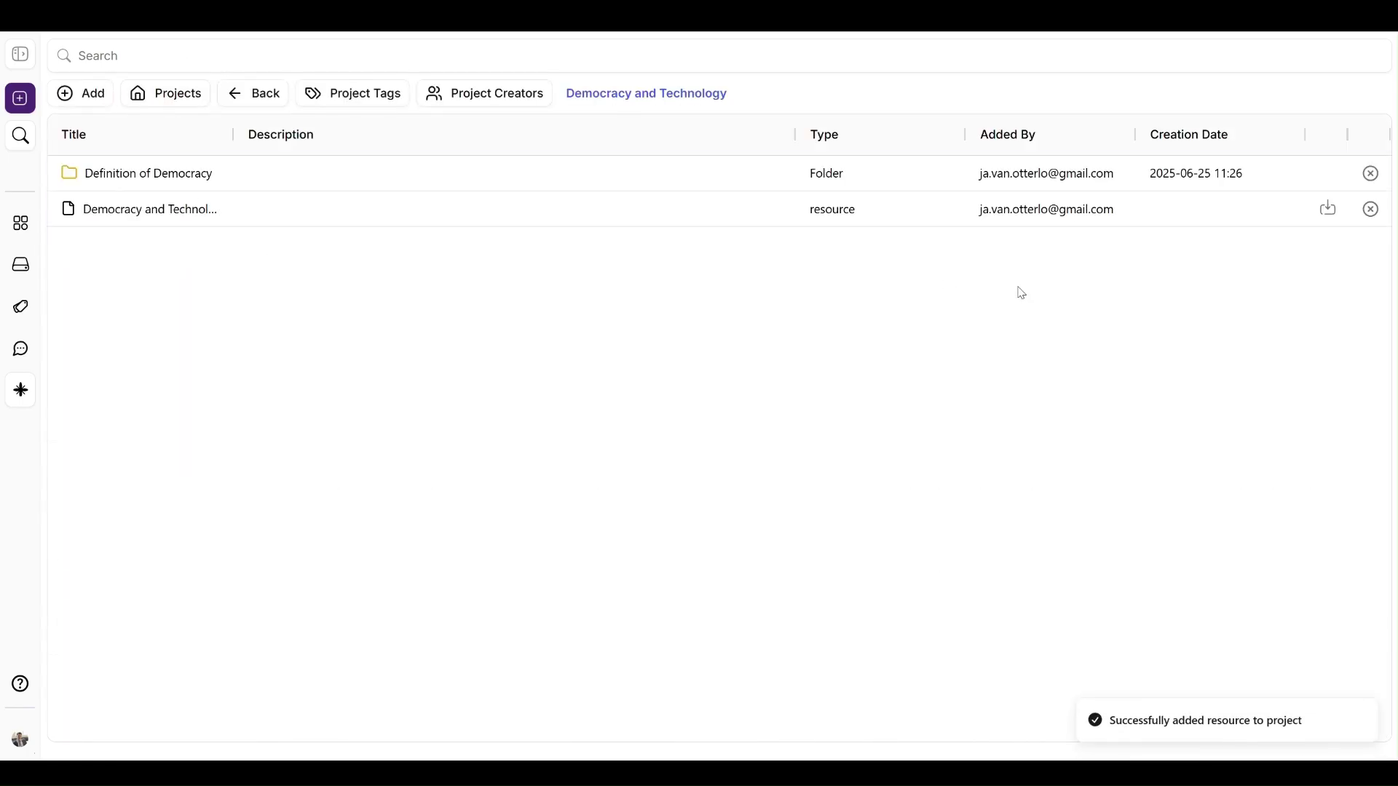
# Step: Delete the Democracy and Technology resource from the project and return to Projects
pyautogui.click(1313, 212)
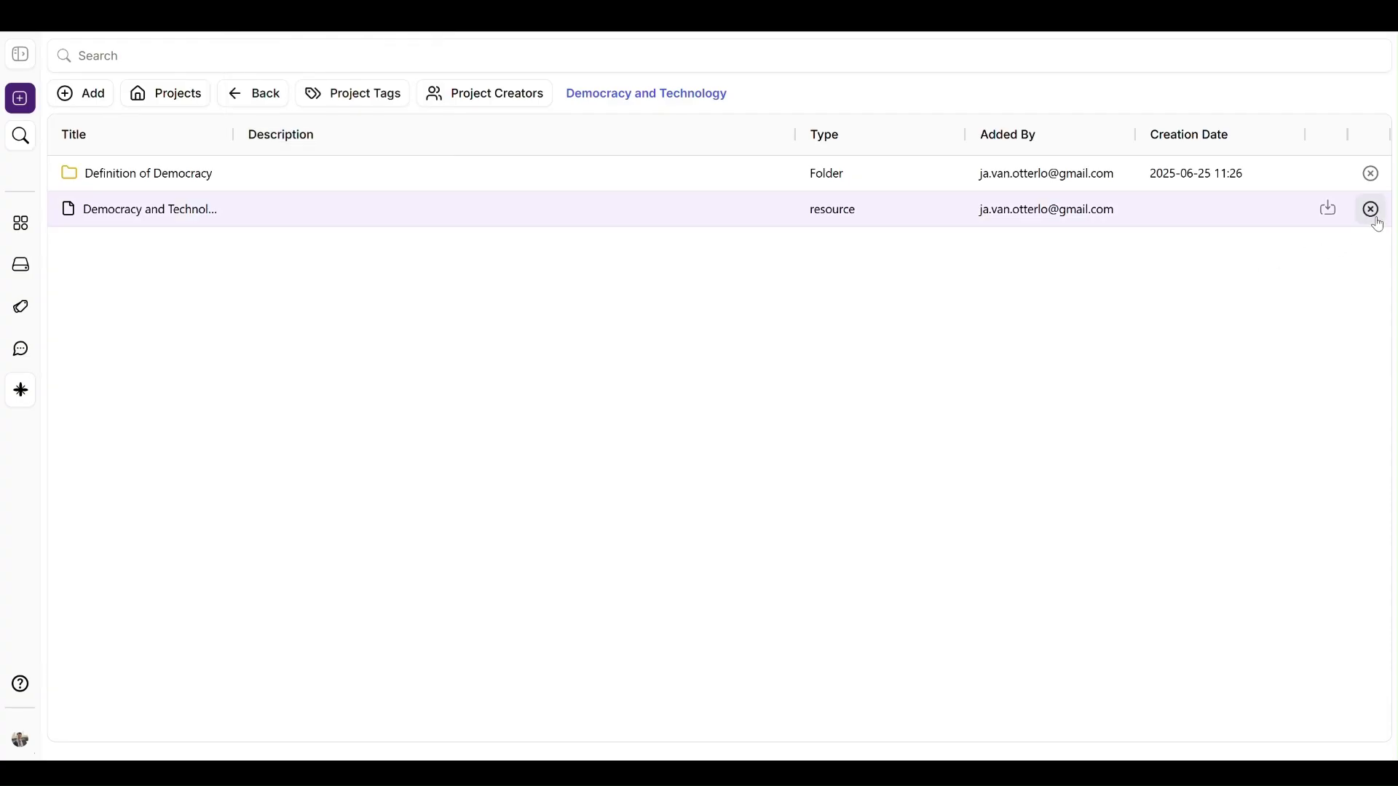
pyautogui.click(1371, 210)
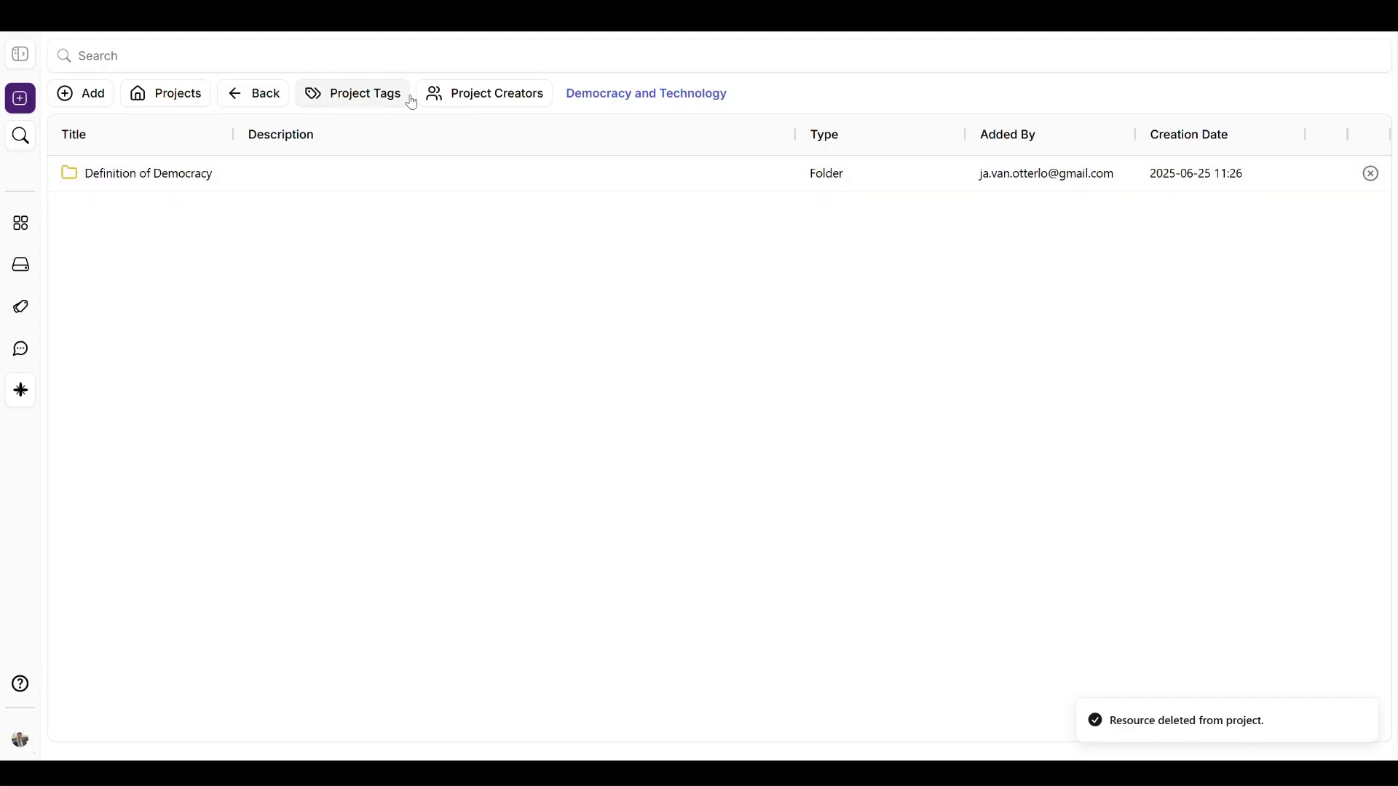
pyautogui.click(182, 104)
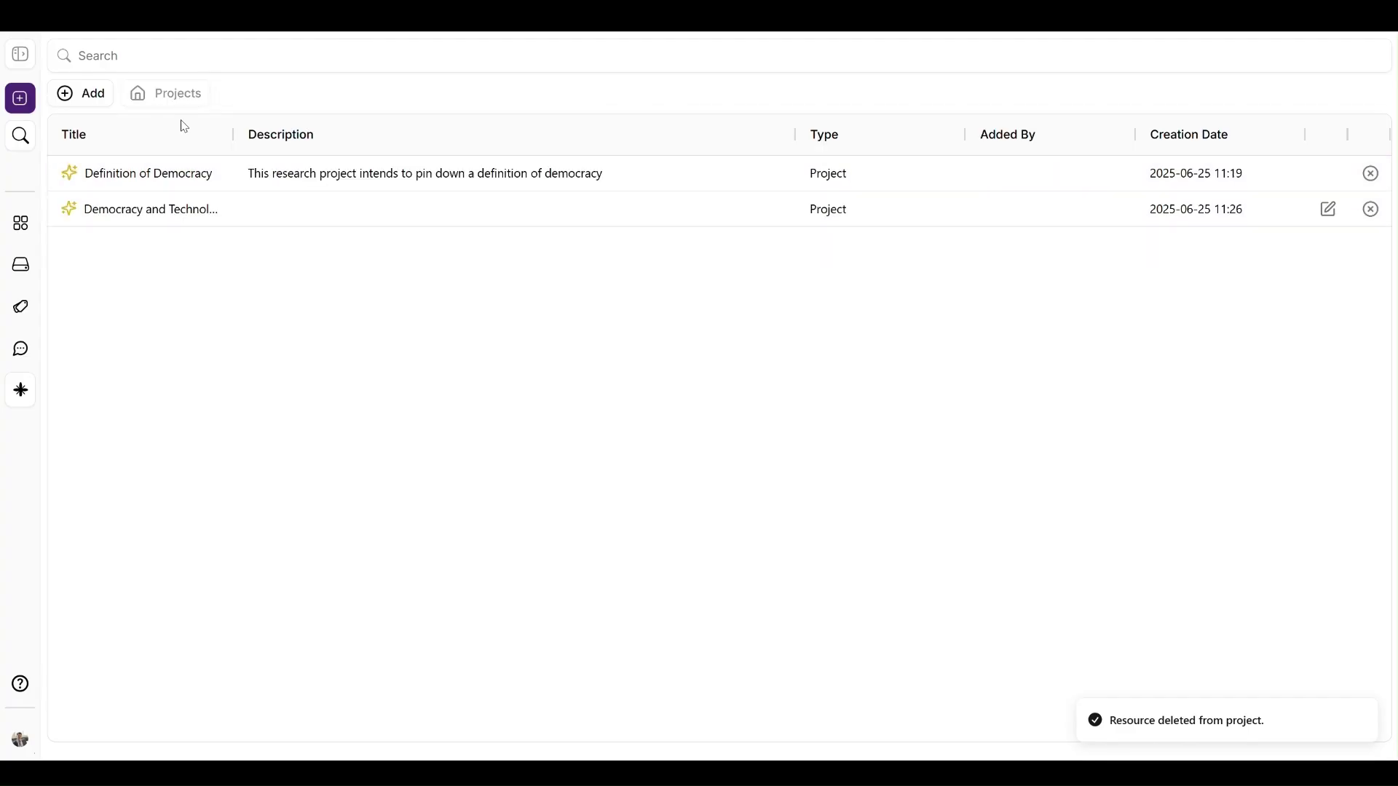
# Step: Save the description 'Desciption' on Democracy and Technology, then delete that project
pyautogui.click(1327, 213)
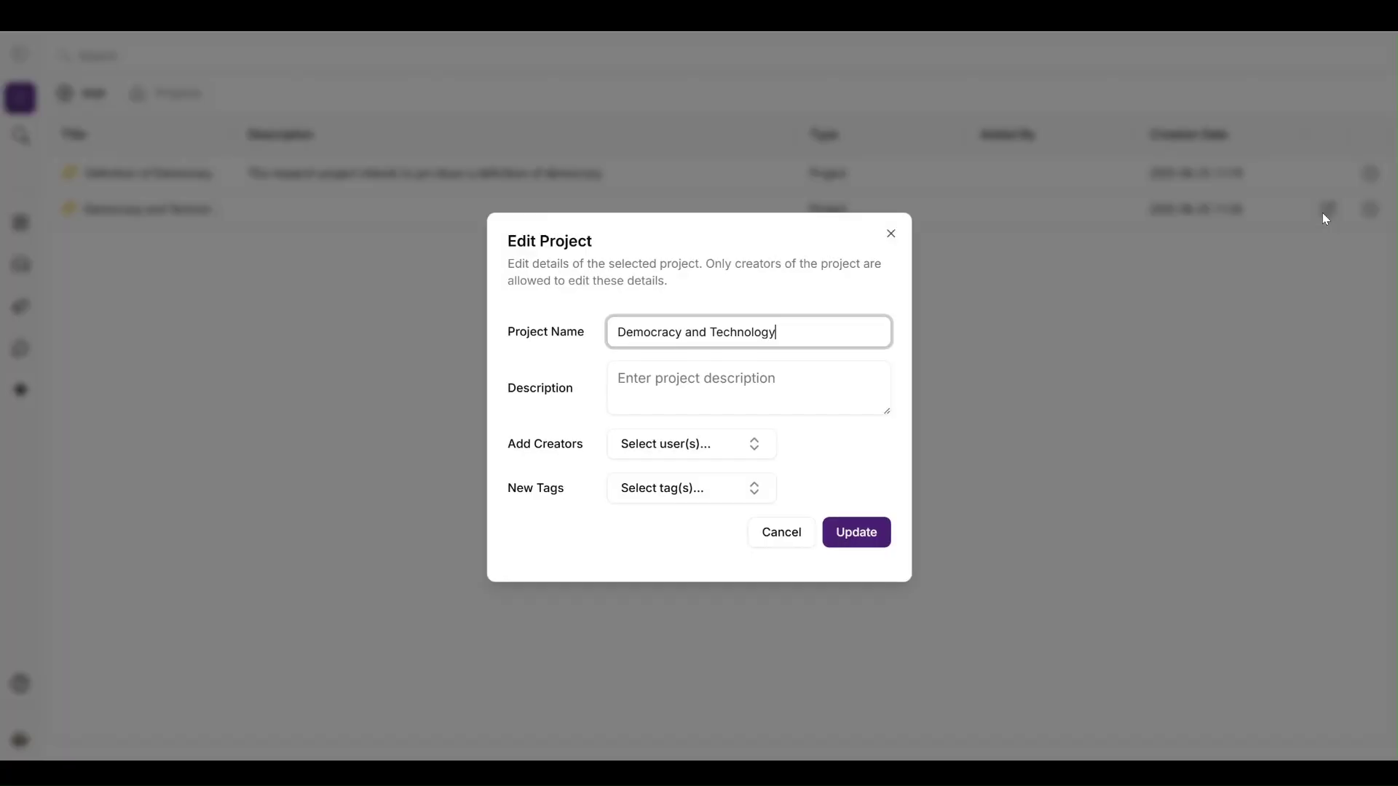
pyautogui.click(788, 402)
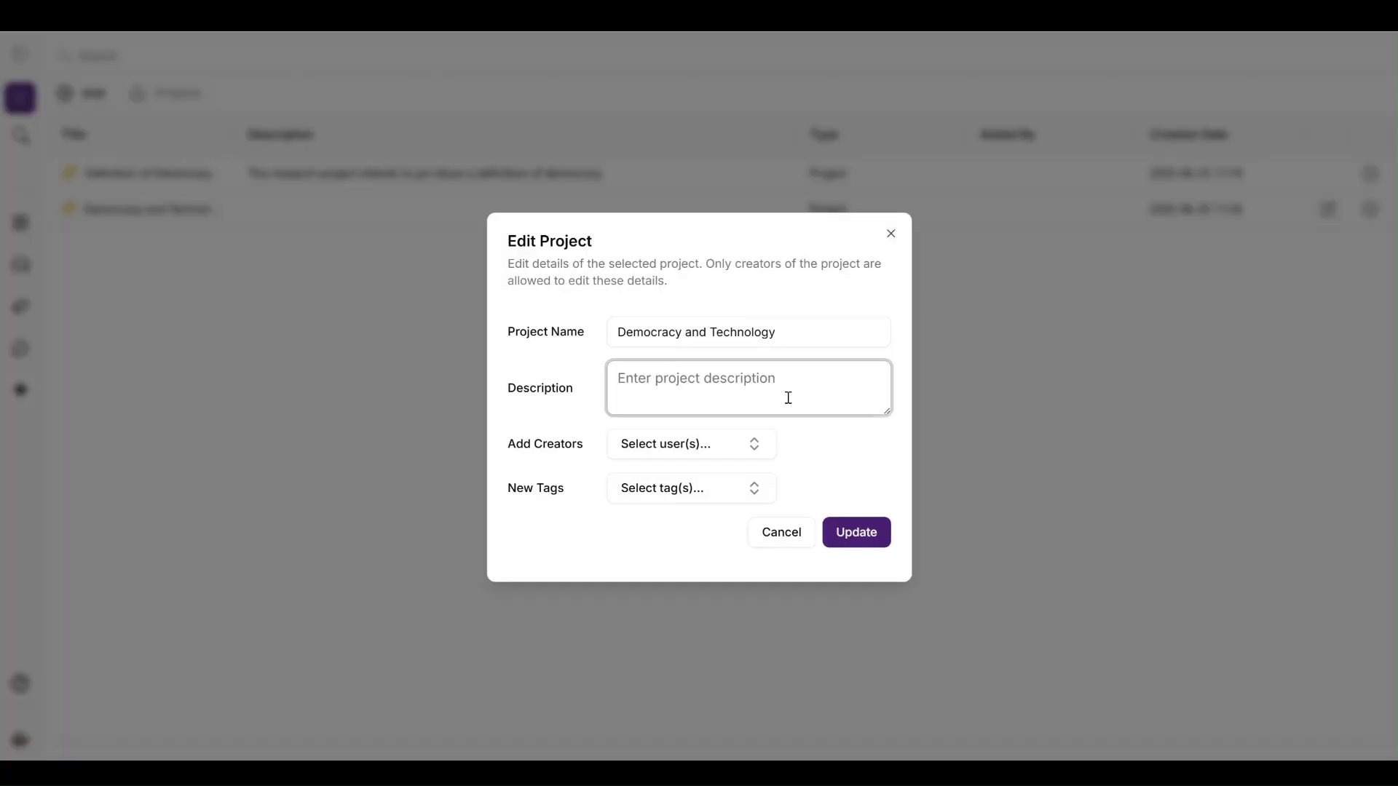
pyautogui.write('Desciption')
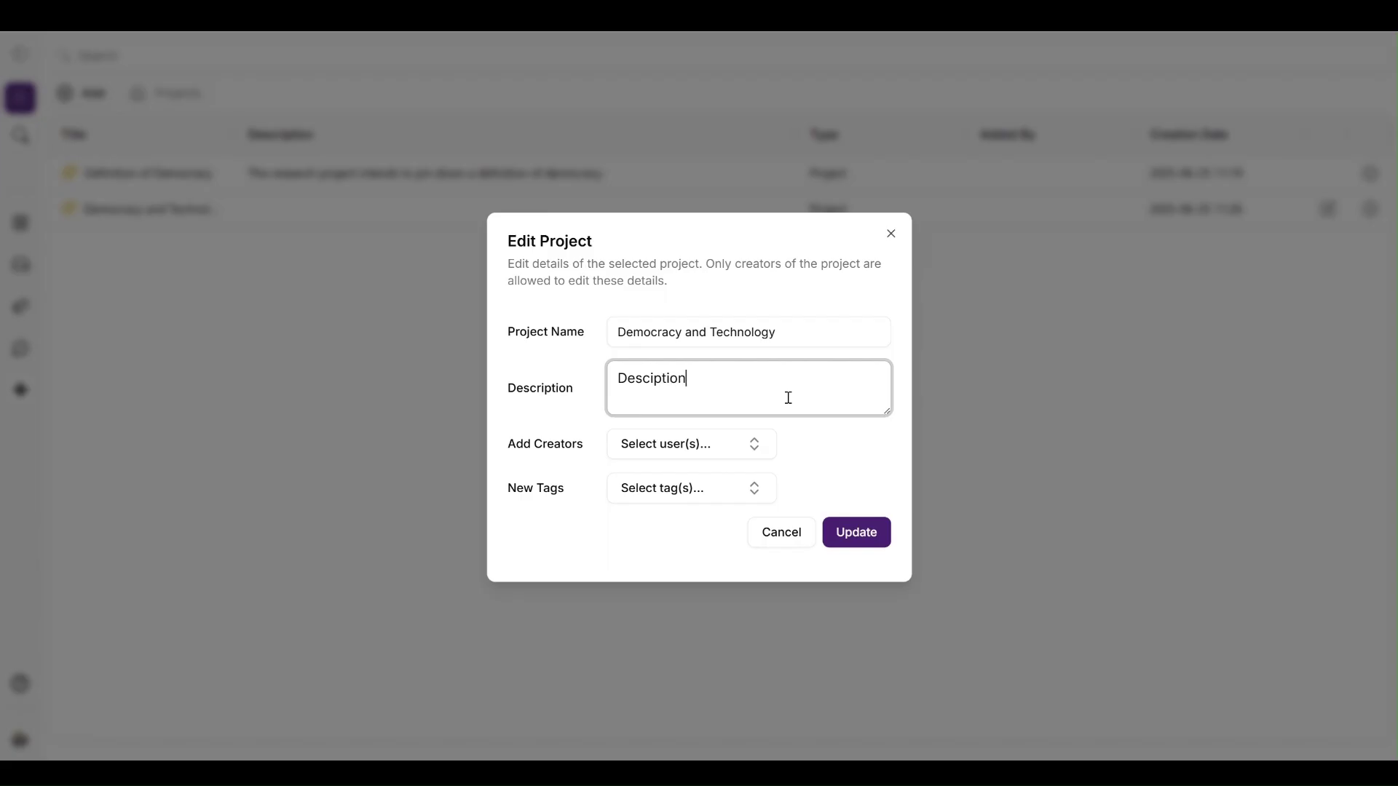
pyautogui.click(848, 532)
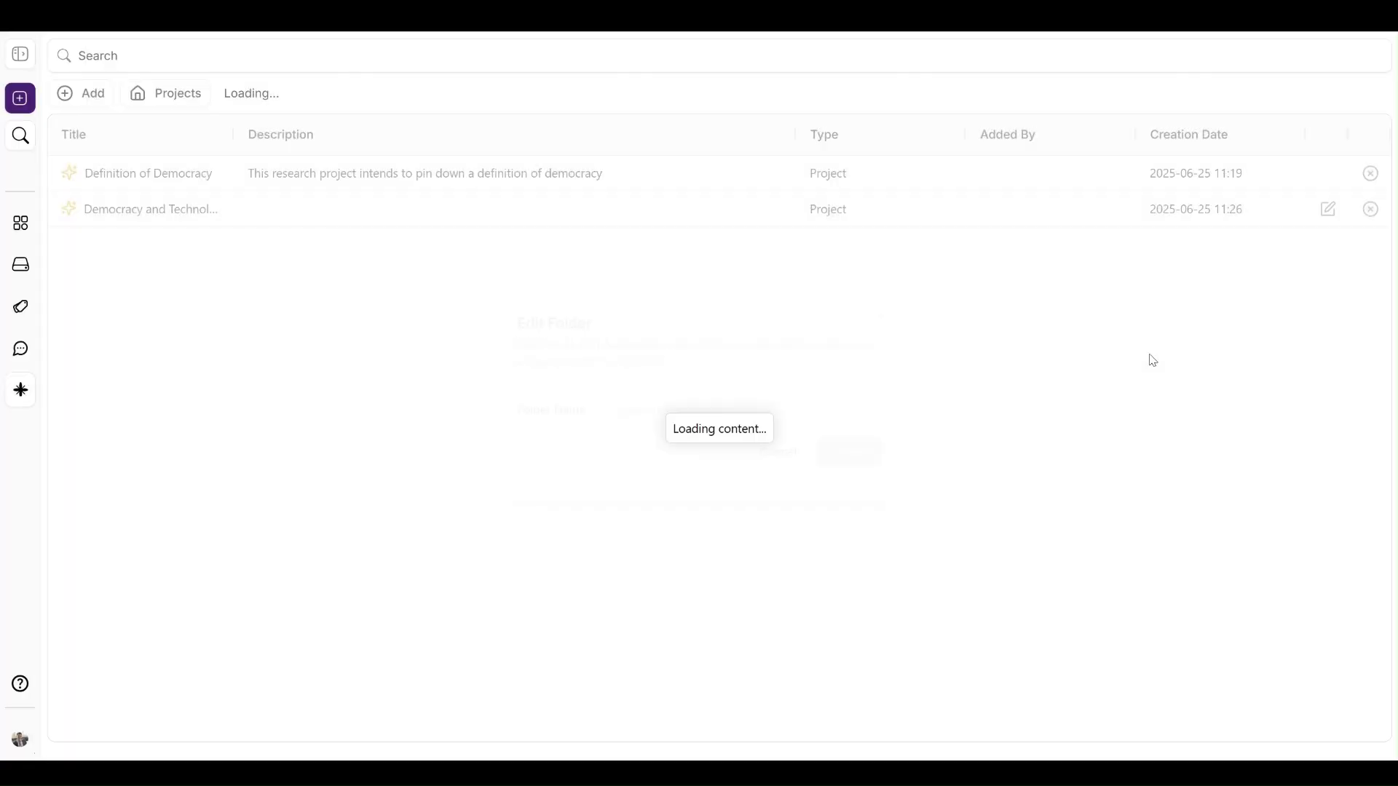
pyautogui.click(1371, 211)
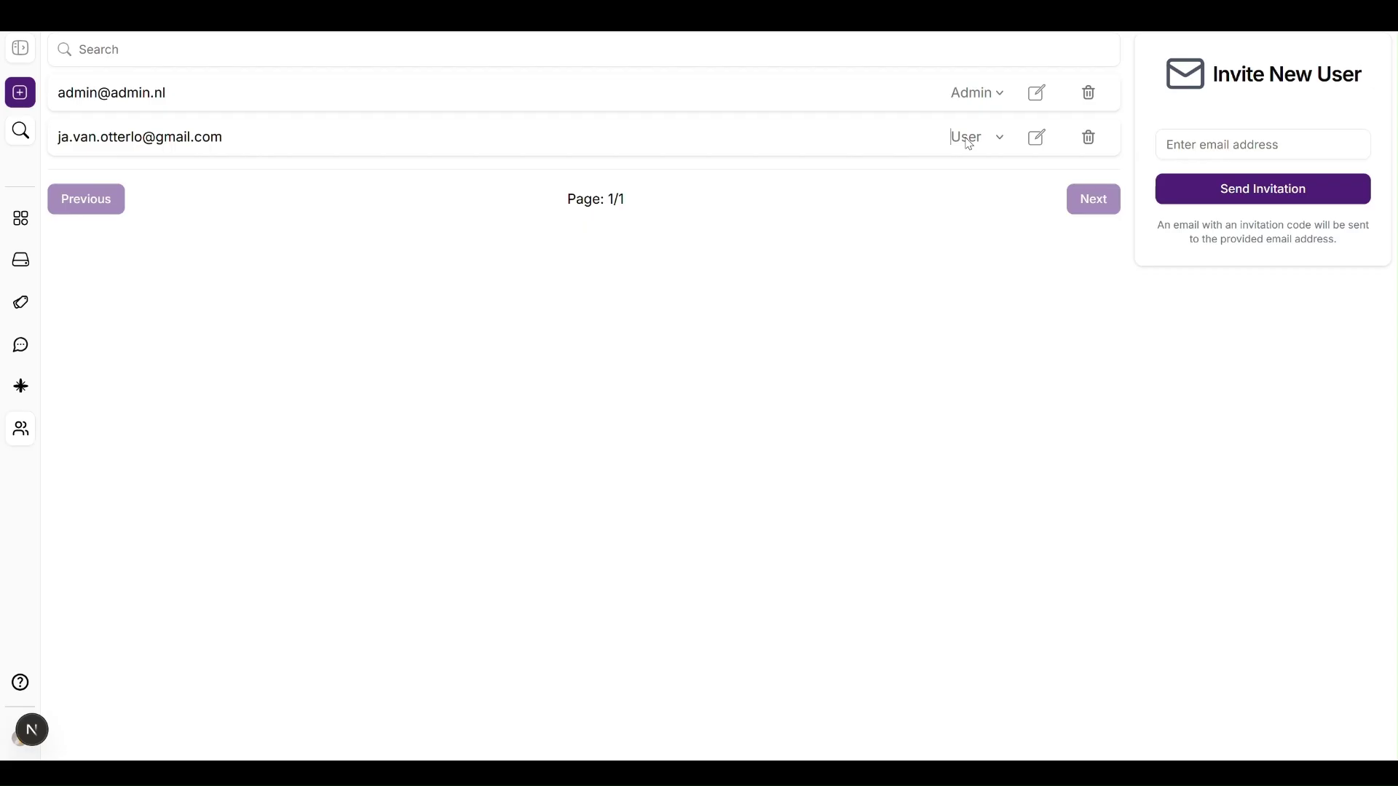
# Step: Change the second user account's role to Admin and save
pyautogui.click(1041, 141)
pyautogui.click(1046, 145)
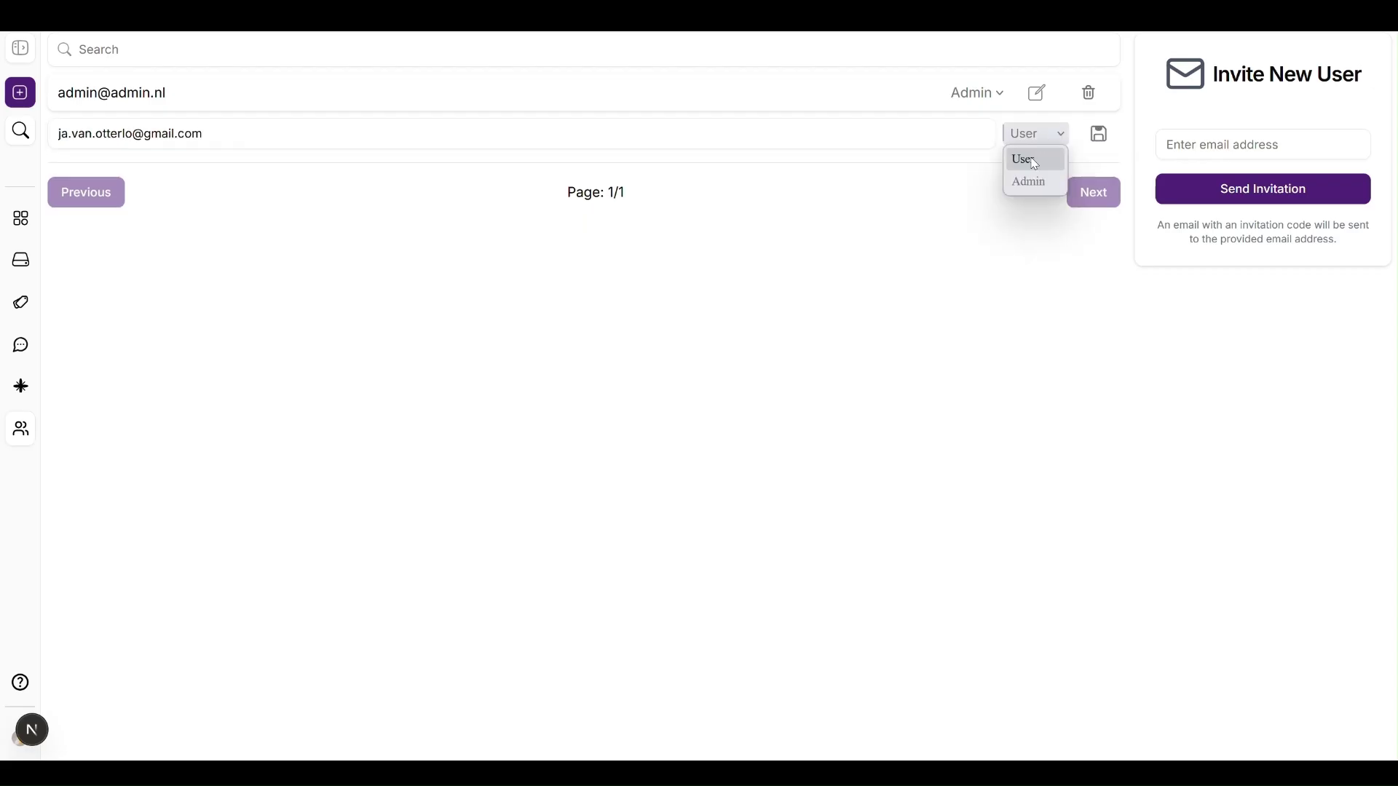
pyautogui.click(1026, 178)
pyautogui.click(1101, 135)
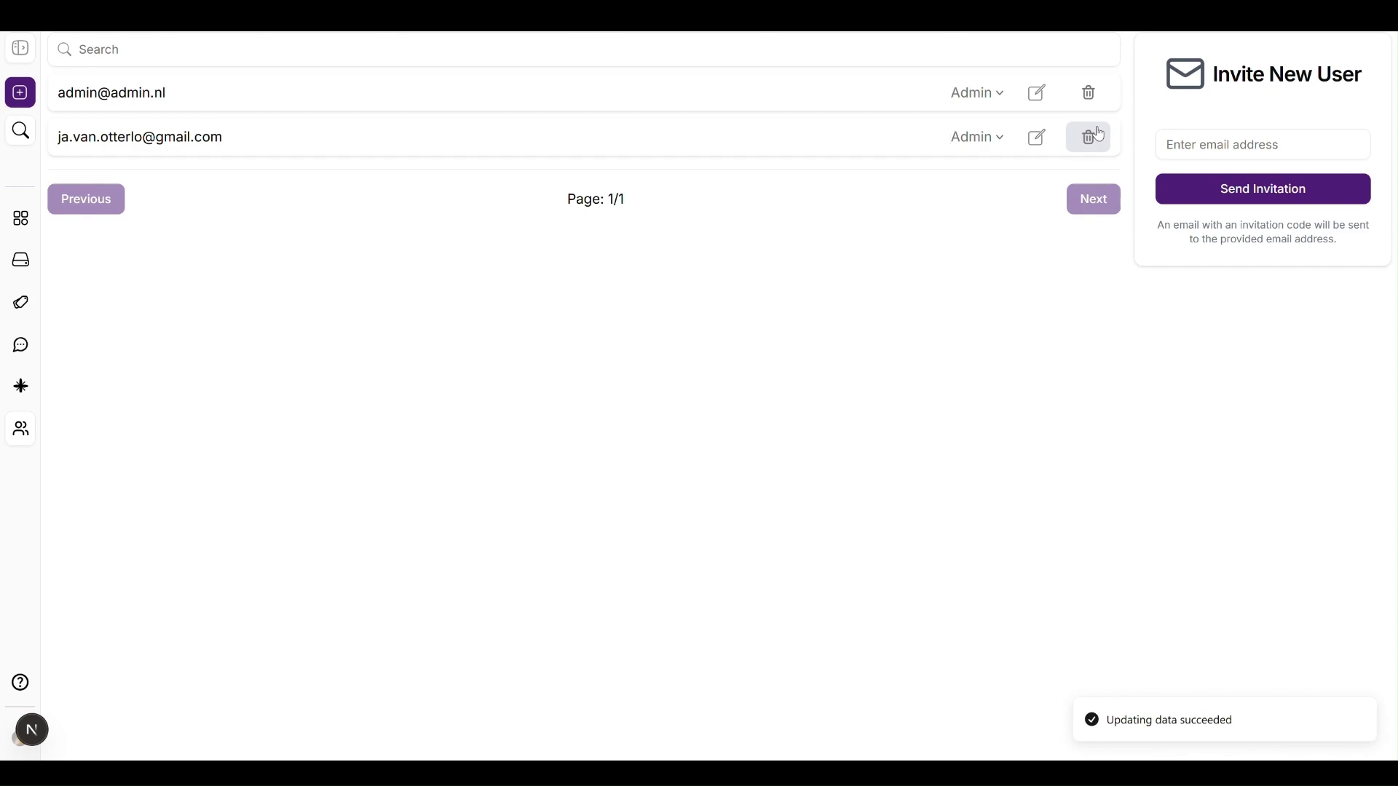
# Step: Delete the second user account and log out
pyautogui.click(1090, 137)
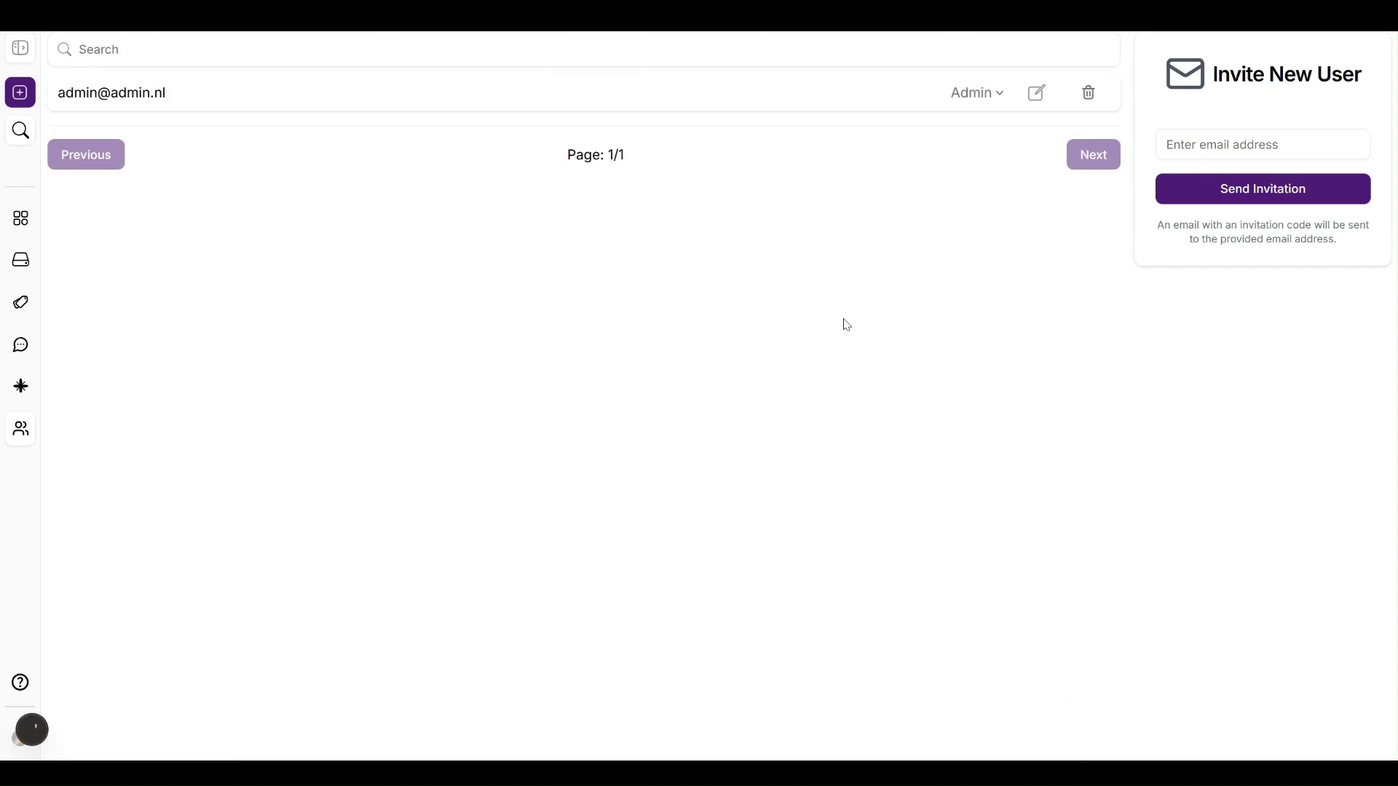
pyautogui.click(21, 741)
pyautogui.click(40, 703)
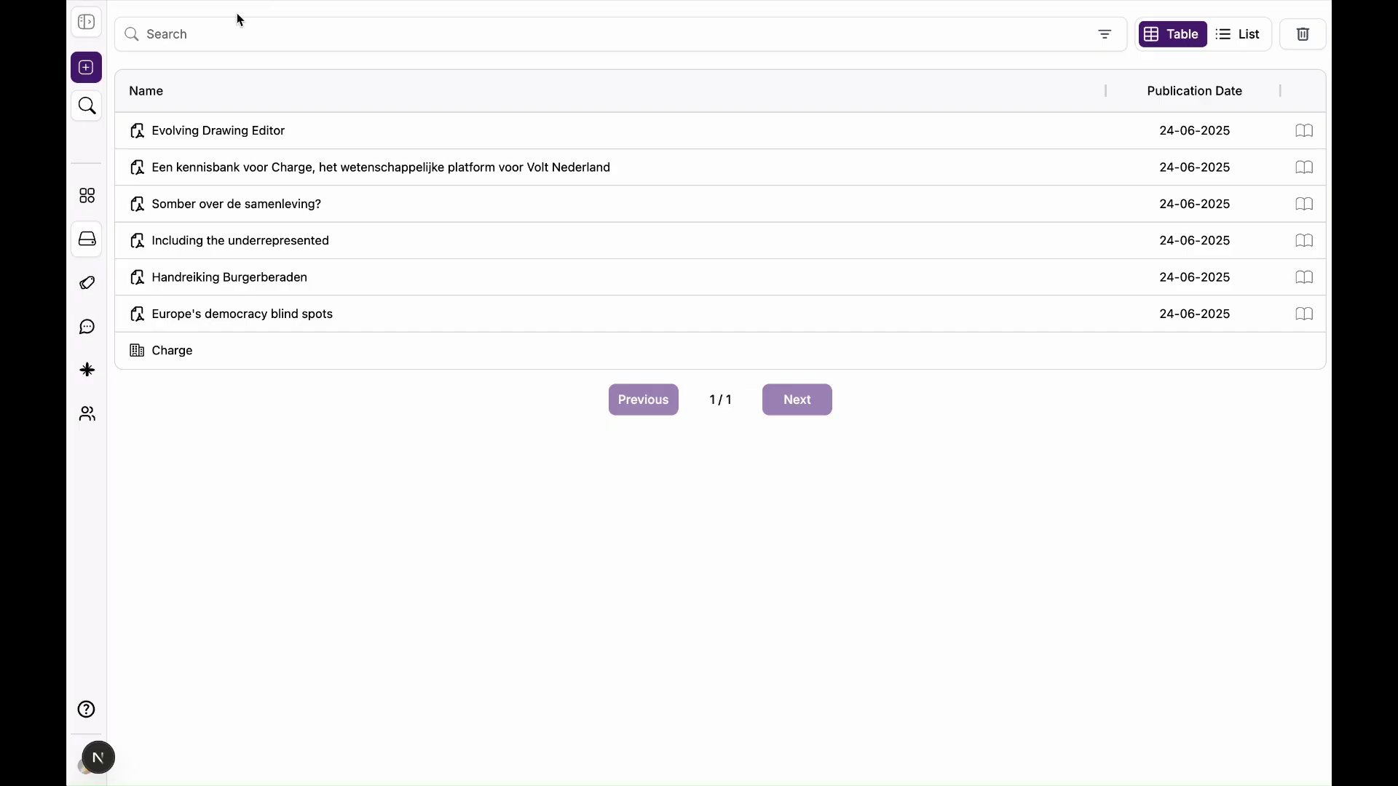
# Step: Search the archive for 'knowledgebank', then 'kennisbank', then an Arabic phrase
pyautogui.click(222, 35)
pyautogui.write('knowledgebank')
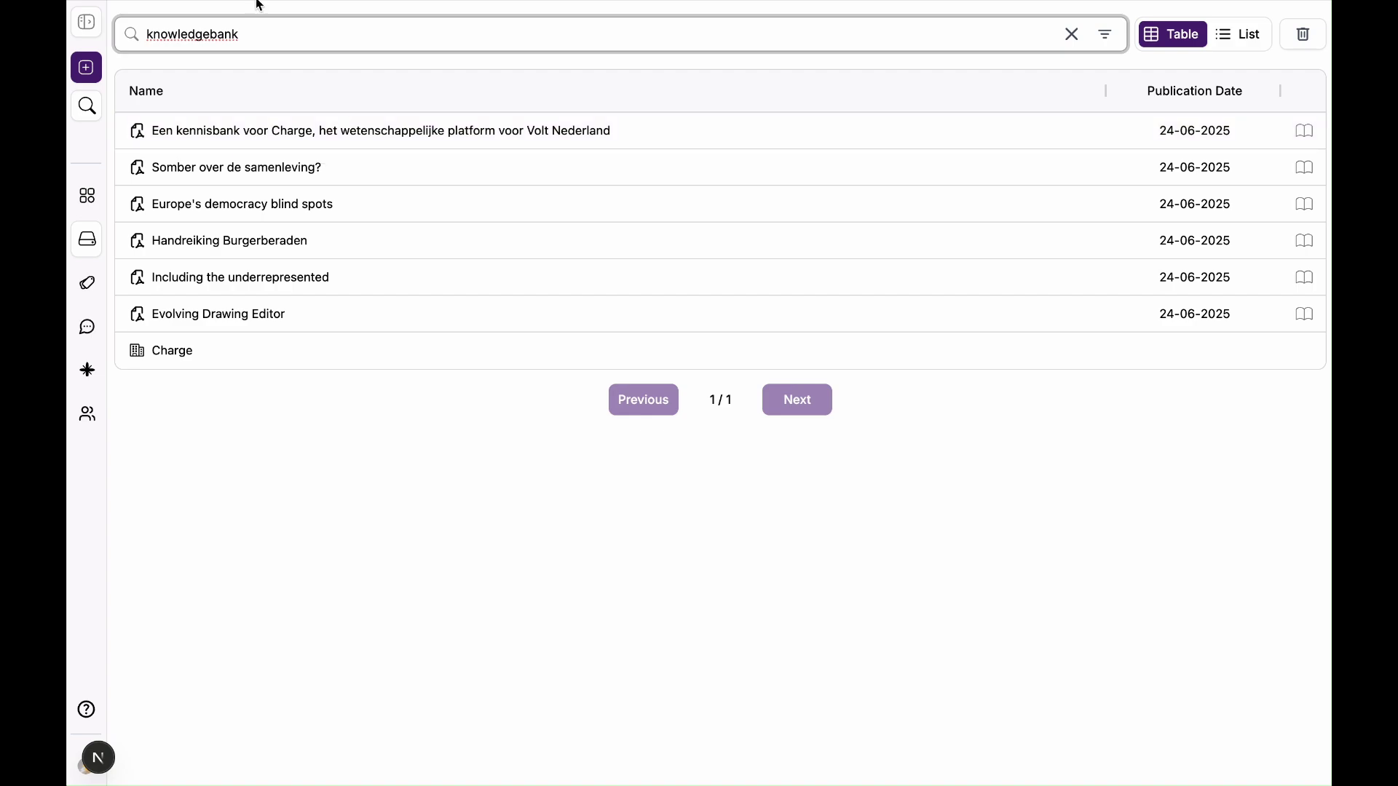
pyautogui.hotkey('ctrl', 'a')
pyautogui.write('kennisbank')
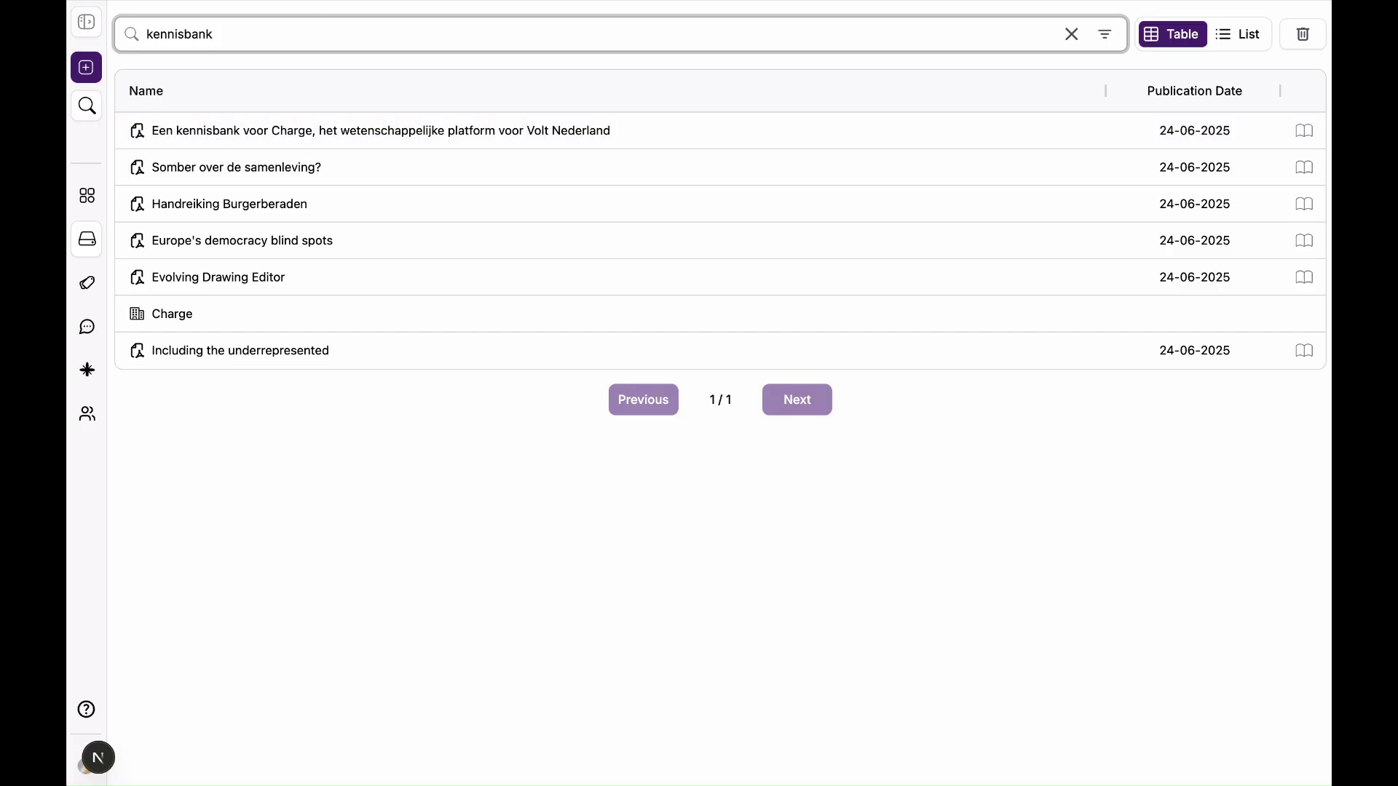
pyautogui.hotkey('ctrl', 'a')
pyautogui.write('قاعدة المعرفة')
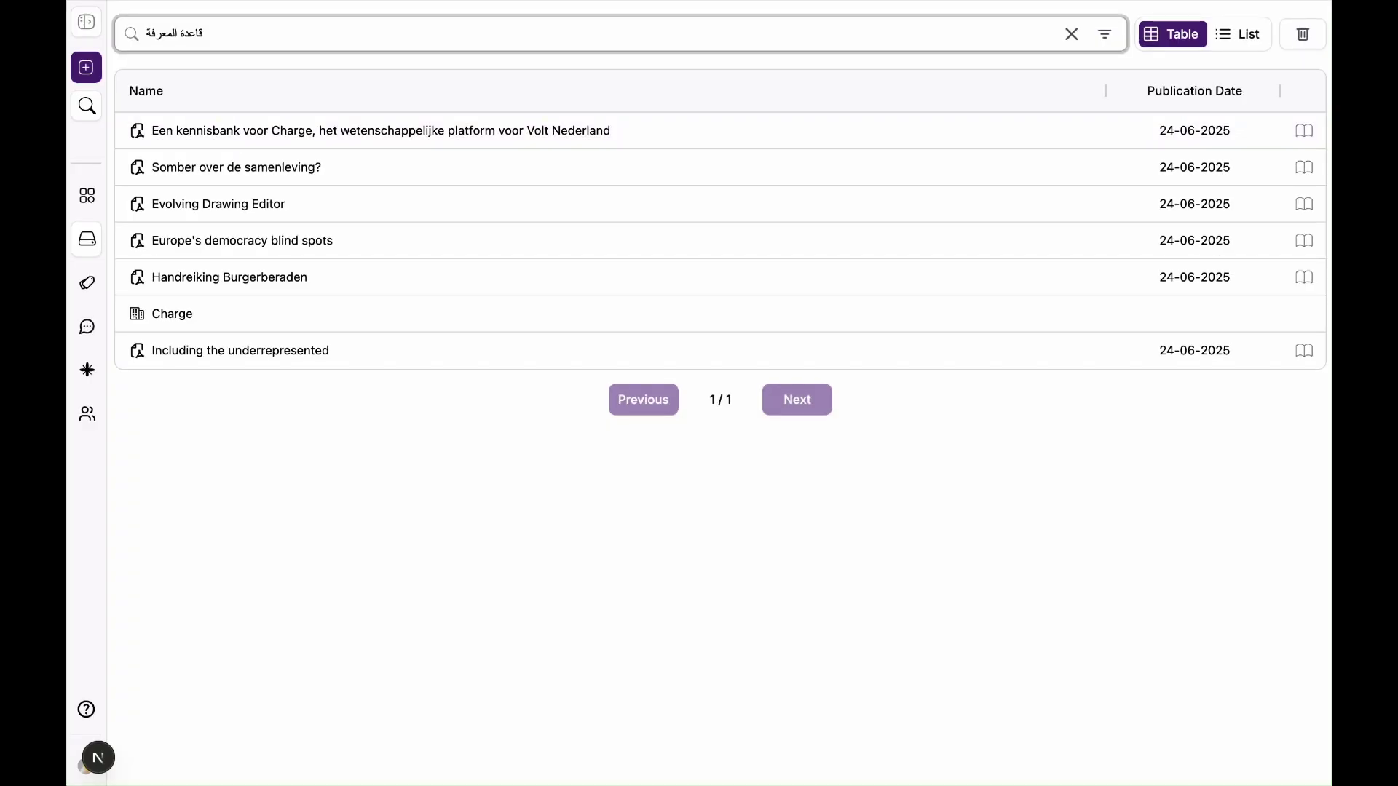
# Step: Search 'What is the European Democracy Hub' in List view and expand the top result's passages
pyautogui.tripleClick(239, 44)
pyautogui.write('What is the European Democracy Hub')
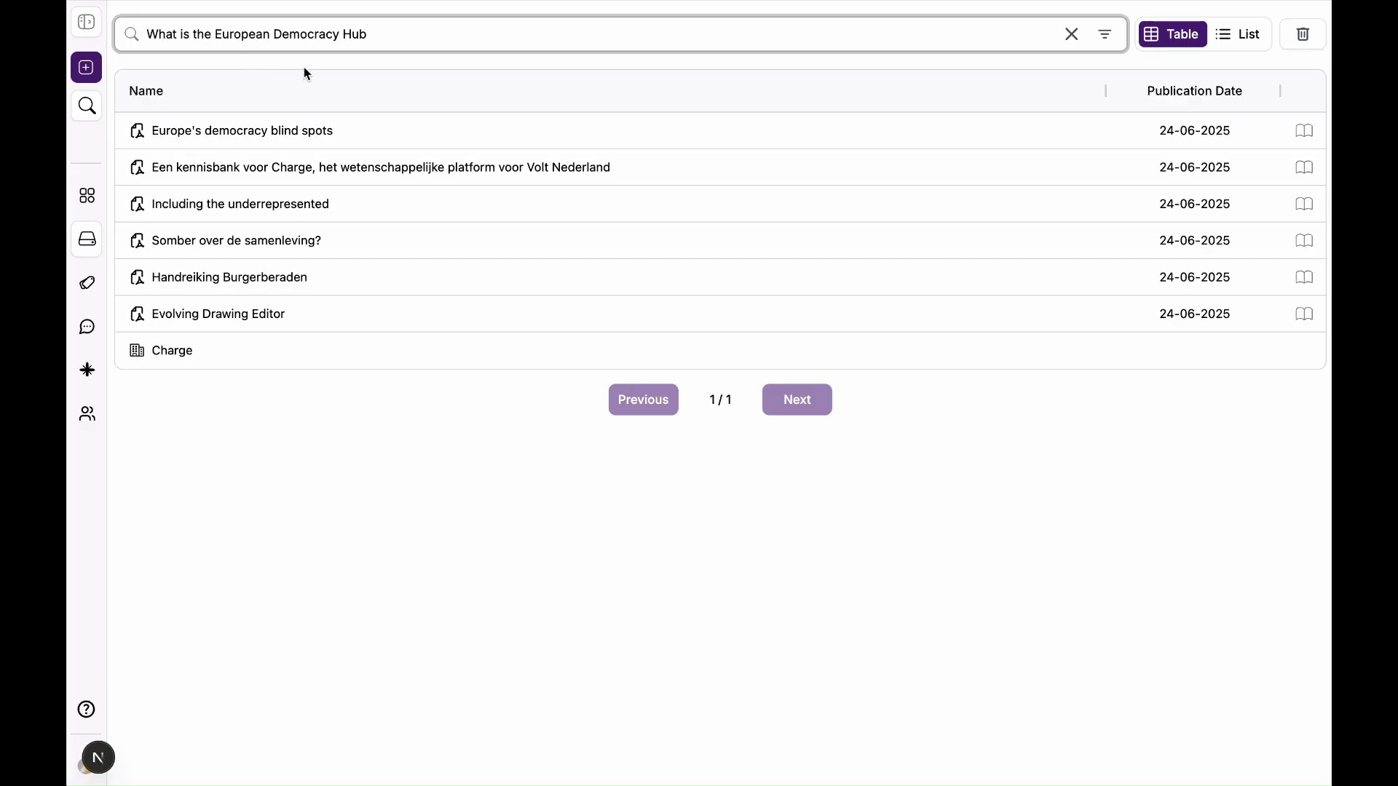
pyautogui.click(1260, 36)
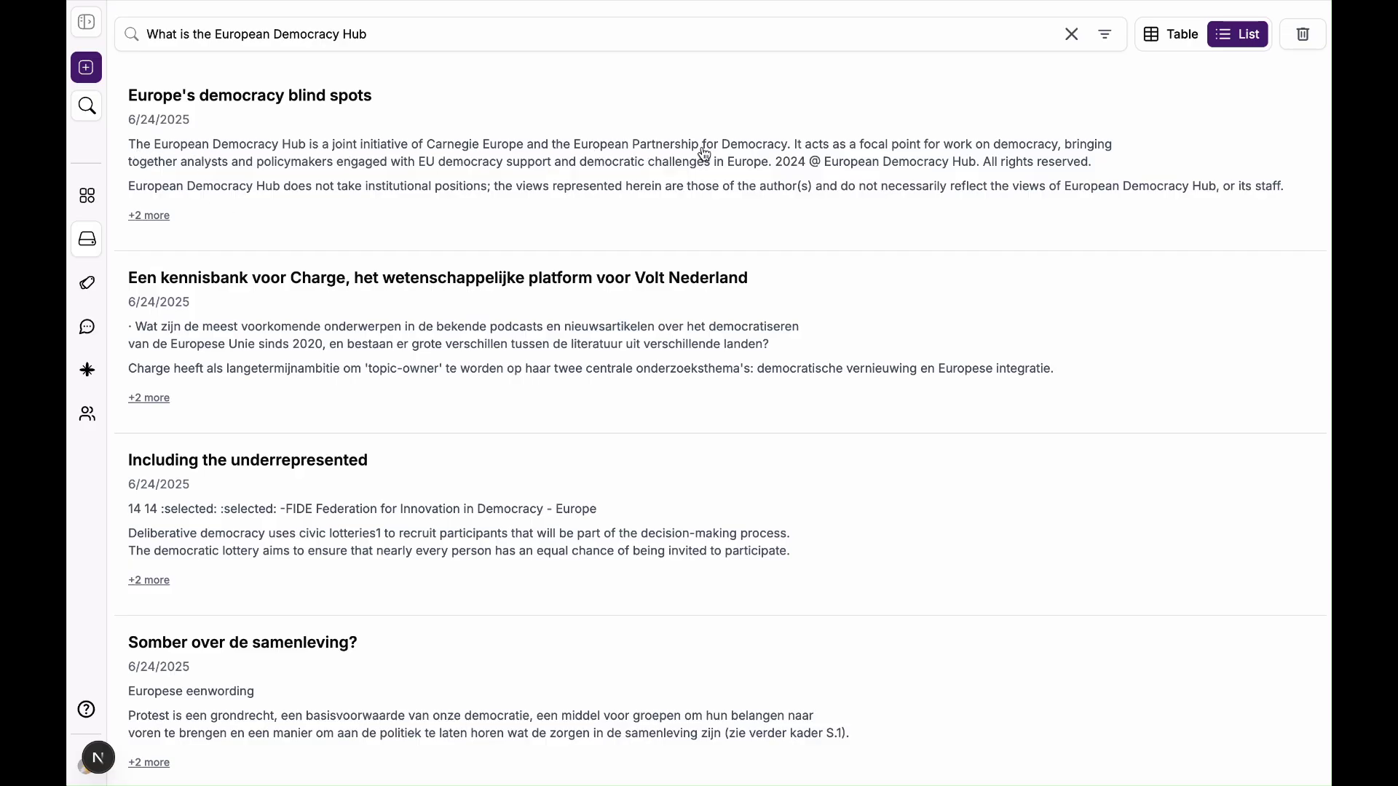
pyautogui.click(138, 216)
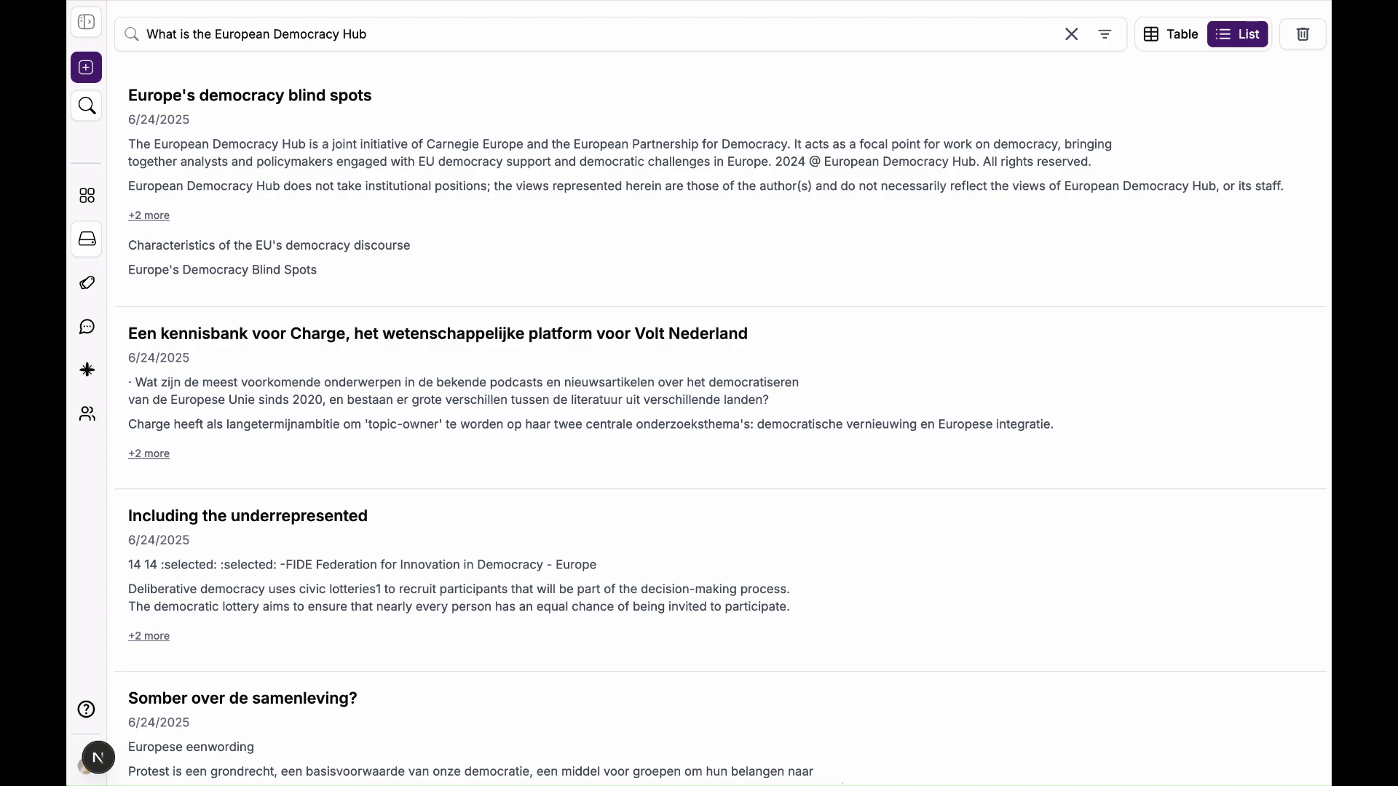
# Step: Search 'Who are the underrepresented', expand the top result's passages, then open the AI chat
pyautogui.click(255, 34)
pyautogui.hotkey('ctrl', 'a')
pyautogui.write('Who are the underrepresented')
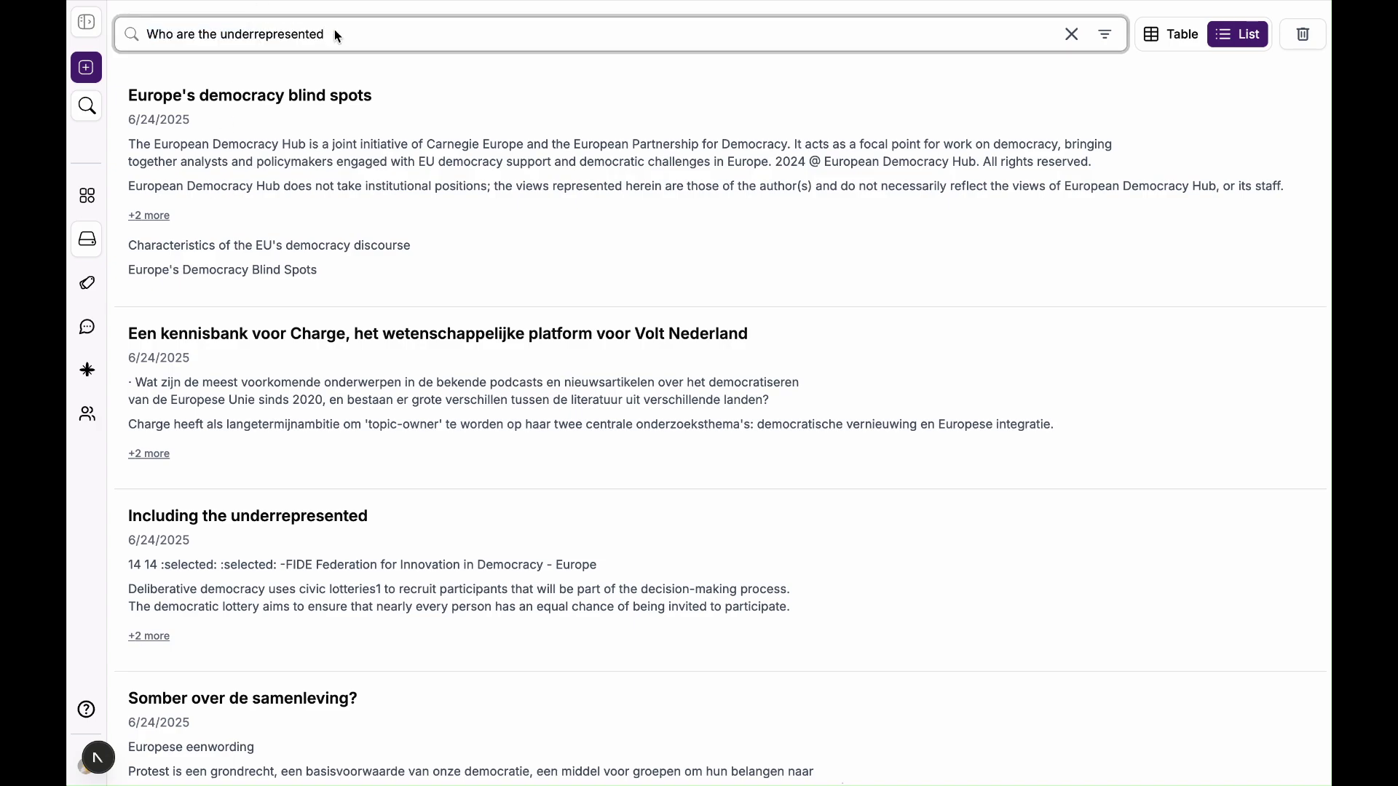
pyautogui.press('Return')
pyautogui.click(153, 217)
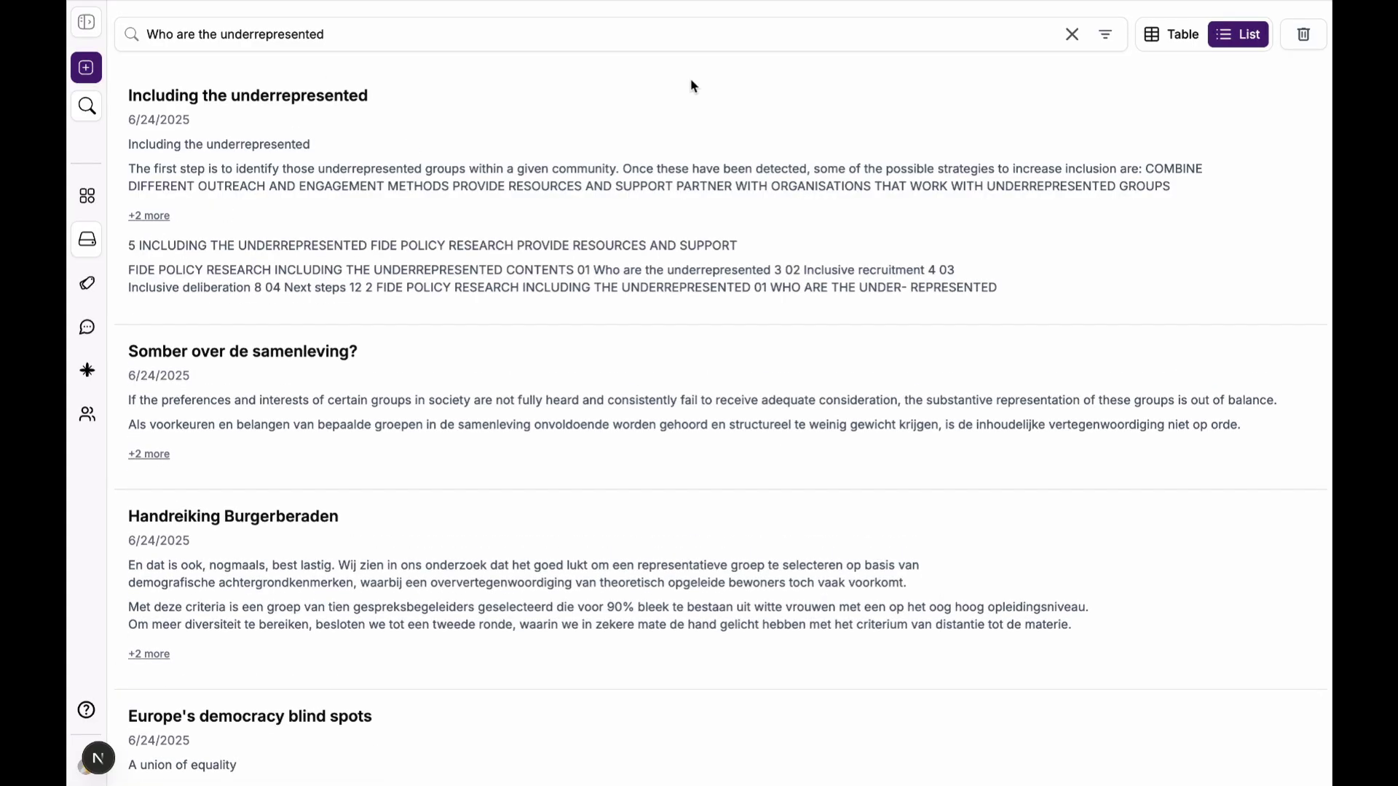
pyautogui.click(88, 327)
# Step: Ask the AI assistant the question about Charge Knowledgebank
pyautogui.click(535, 718)
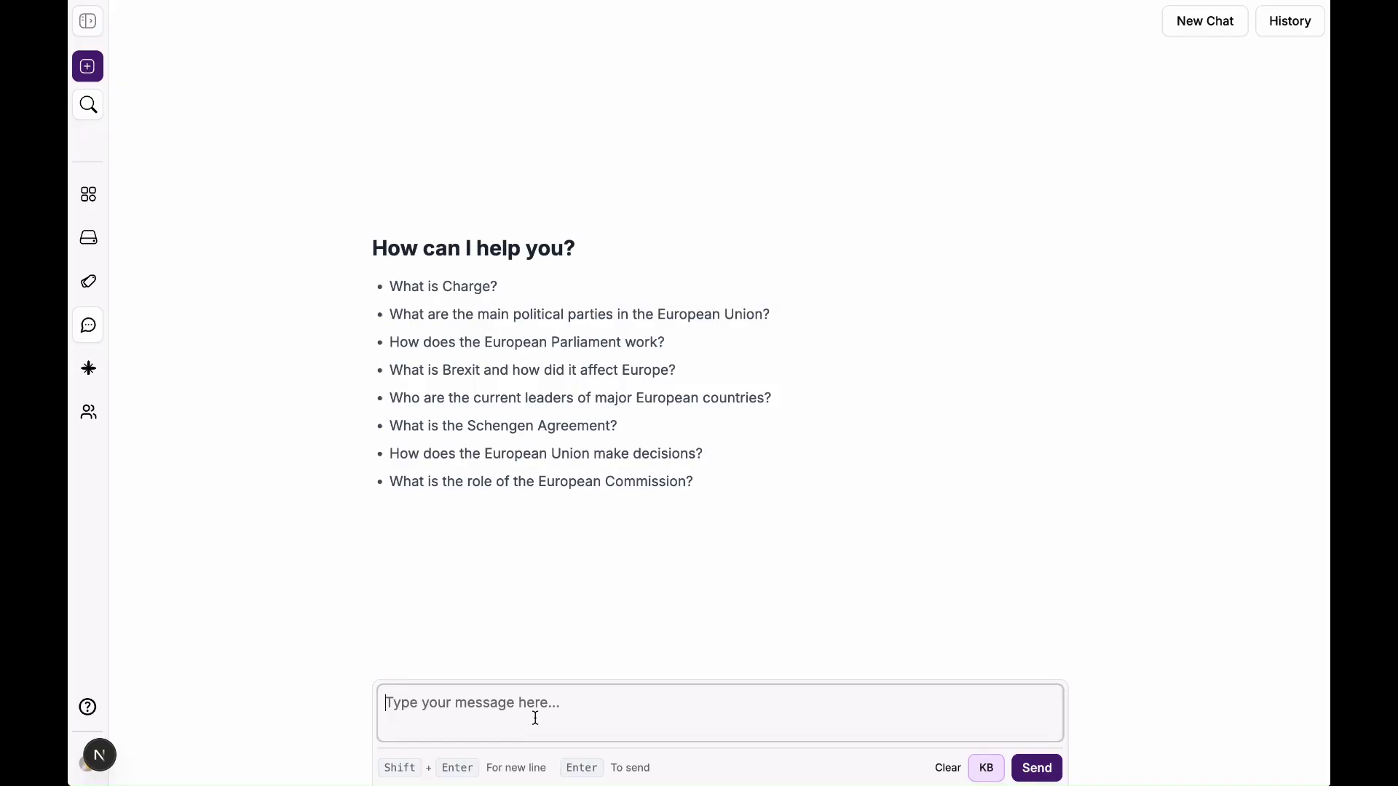
pyautogui.write('What is charge knowledgebank?')
pyautogui.click(1026, 766)
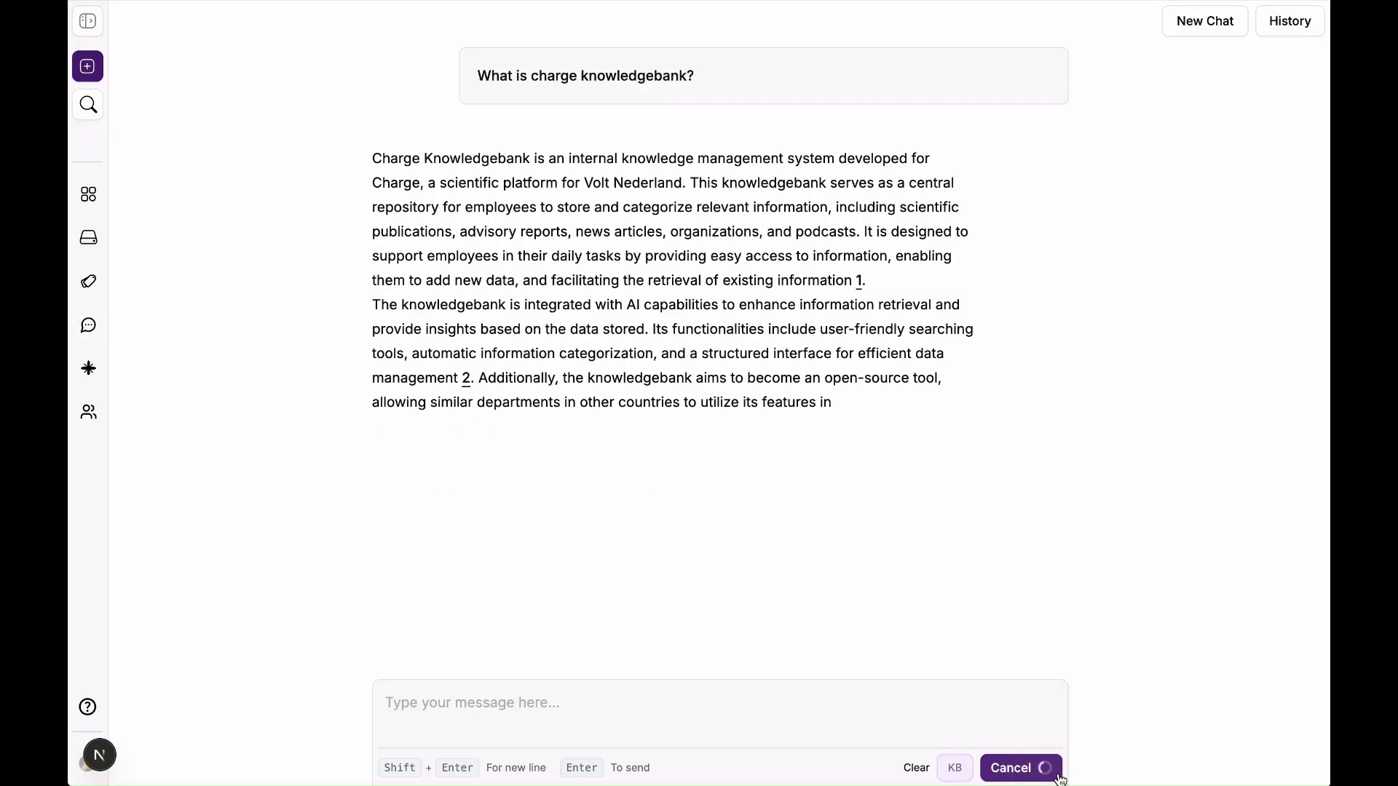
# Step: In a new chat, ask the question about the European Democracy Hub
pyautogui.click(1283, 28)
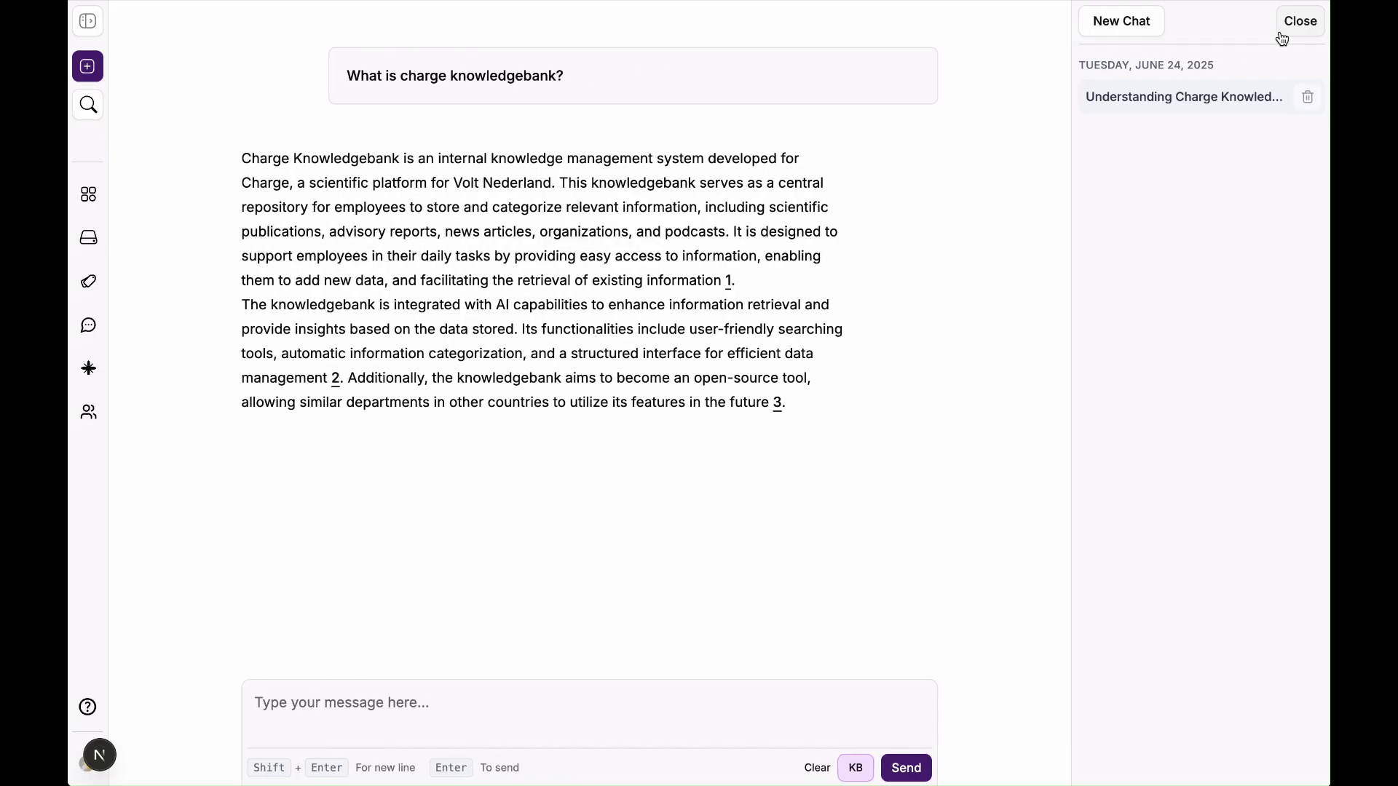
pyautogui.click(1120, 22)
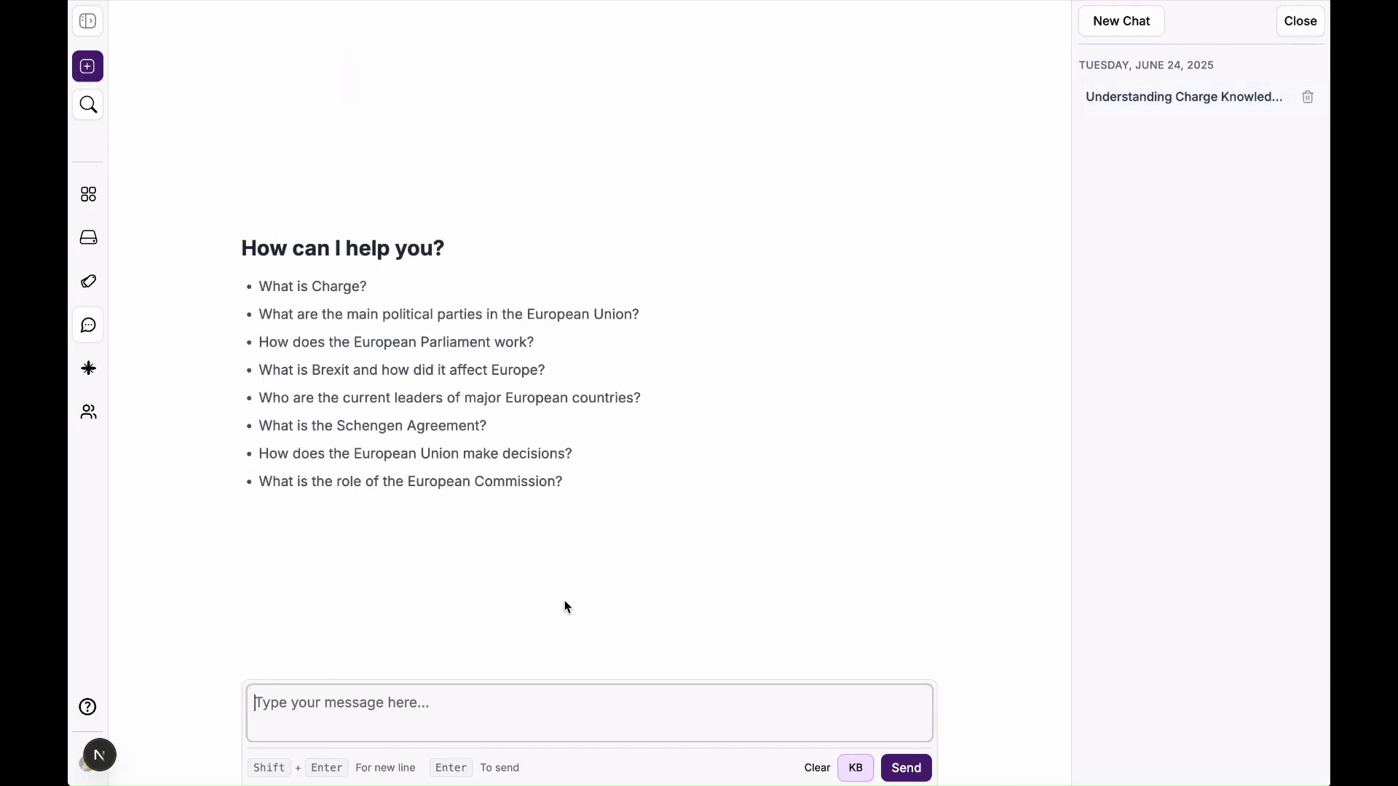
pyautogui.click(451, 700)
pyautogui.write('What is the European Democracy Hub')
pyautogui.press('Return')
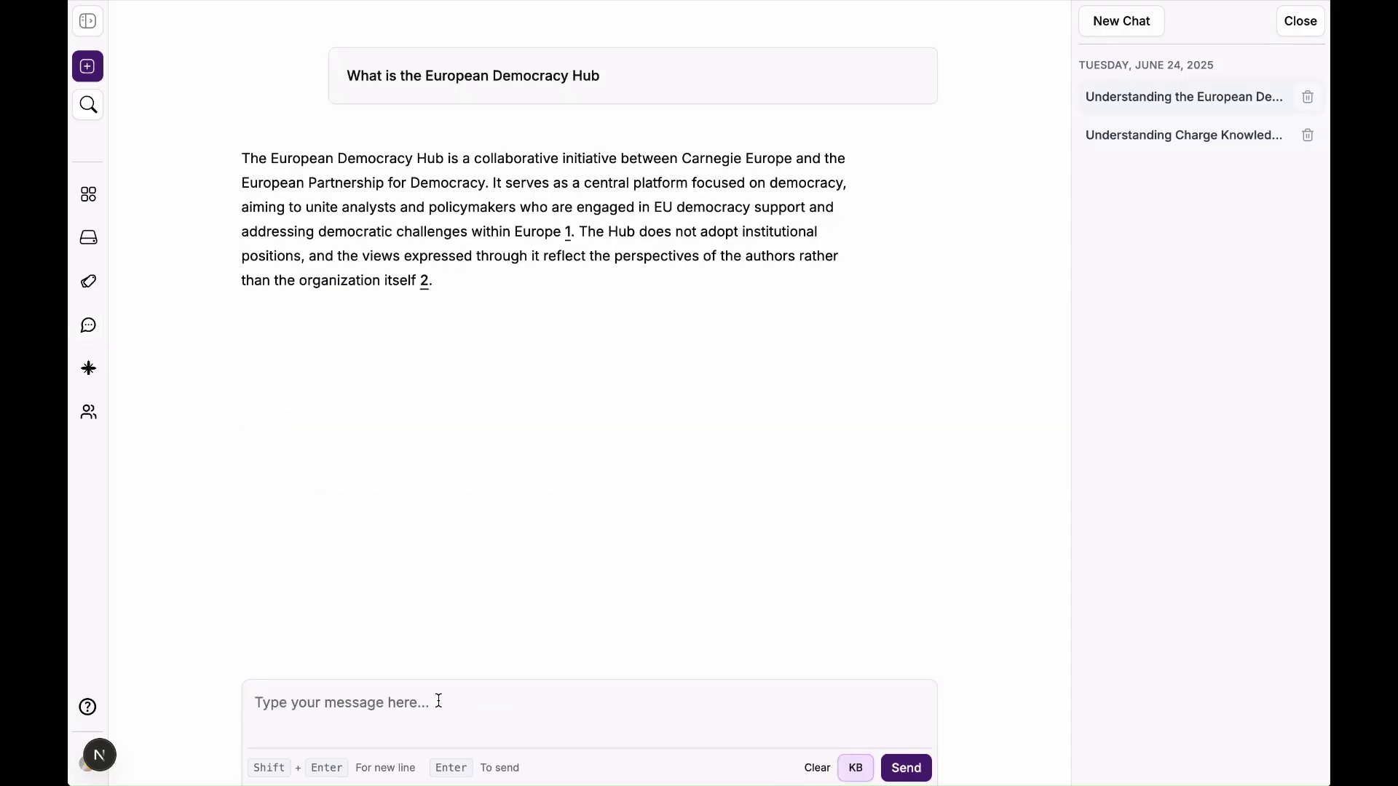
# Step: Return to the Charge Knowledgebank conversation and open the document cited as source 1
pyautogui.click(1176, 153)
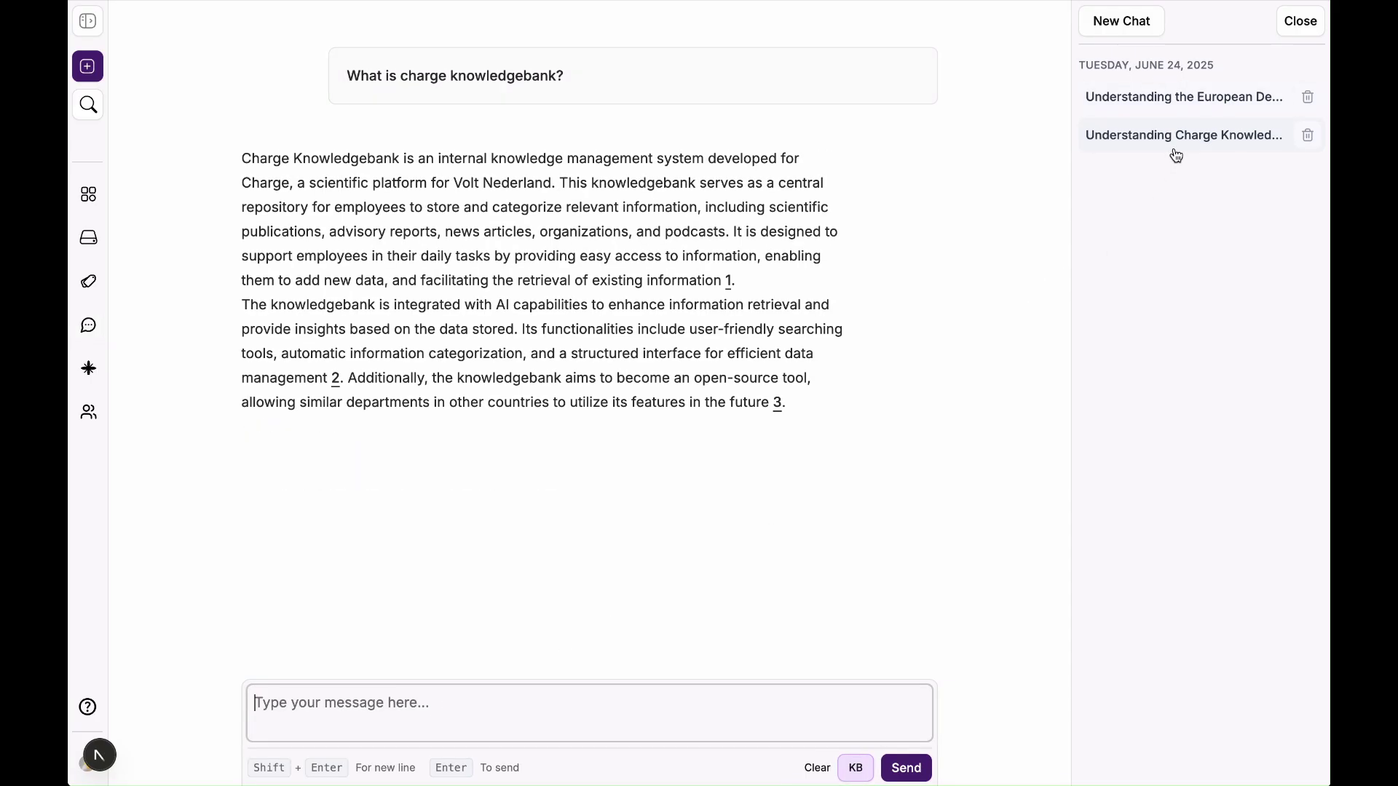
pyautogui.click(1173, 110)
pyautogui.click(1160, 136)
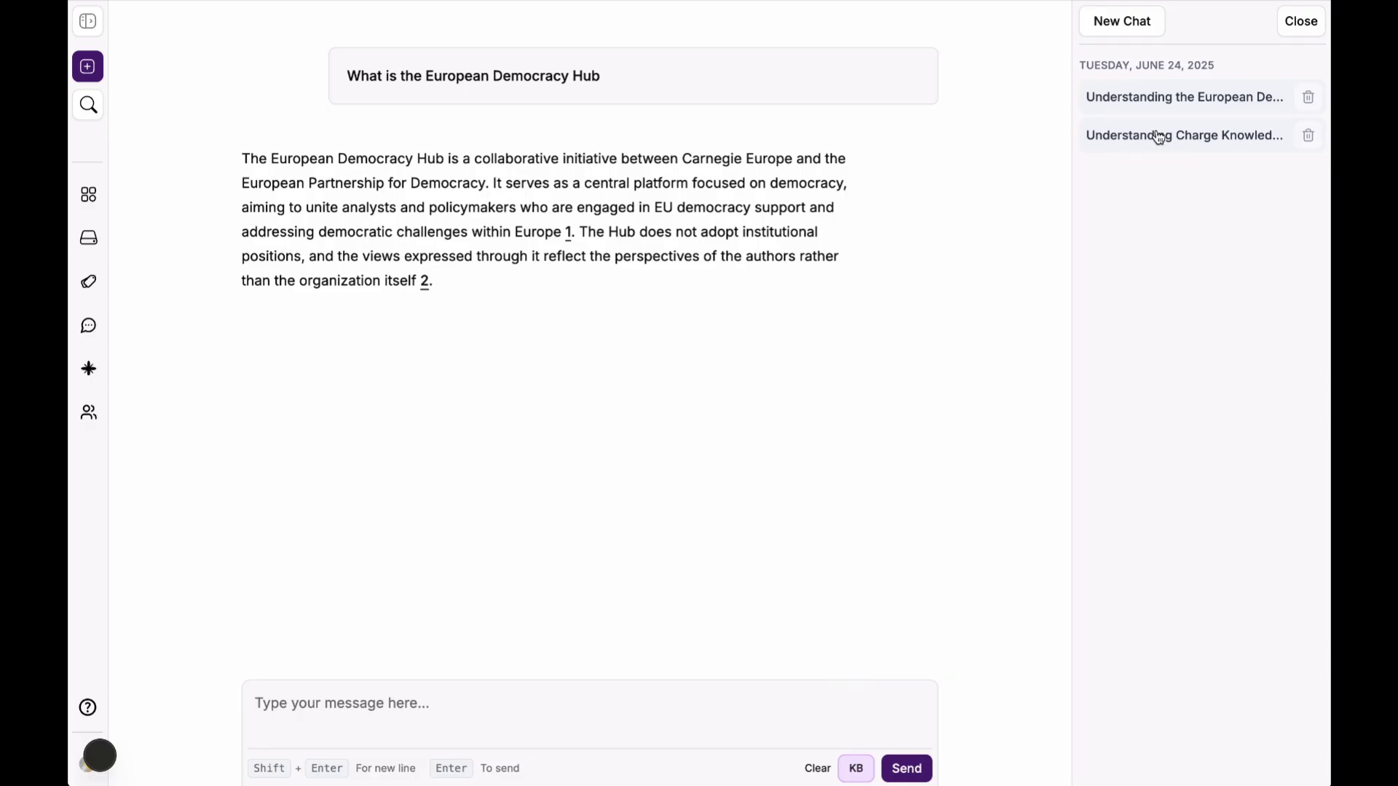
pyautogui.click(1159, 137)
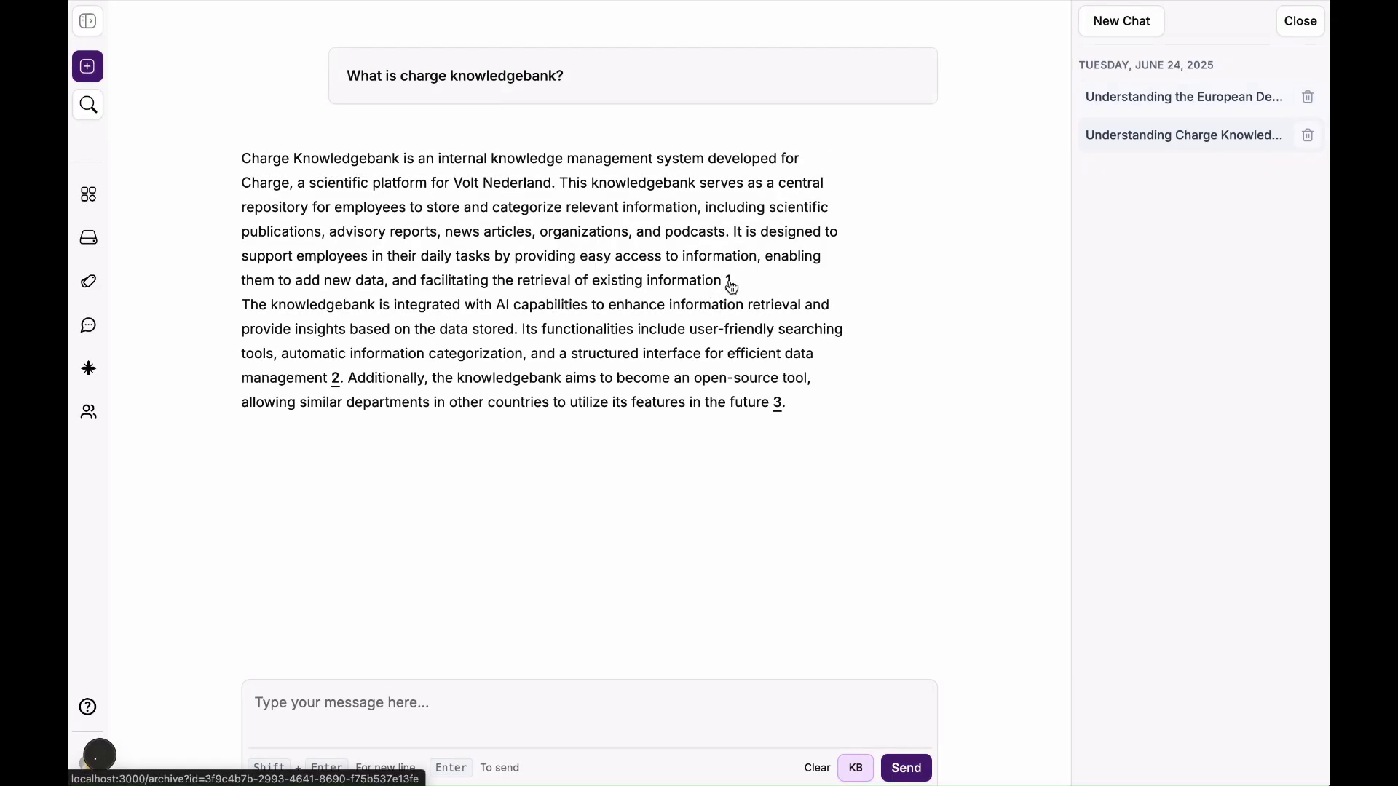
pyautogui.click(729, 283)
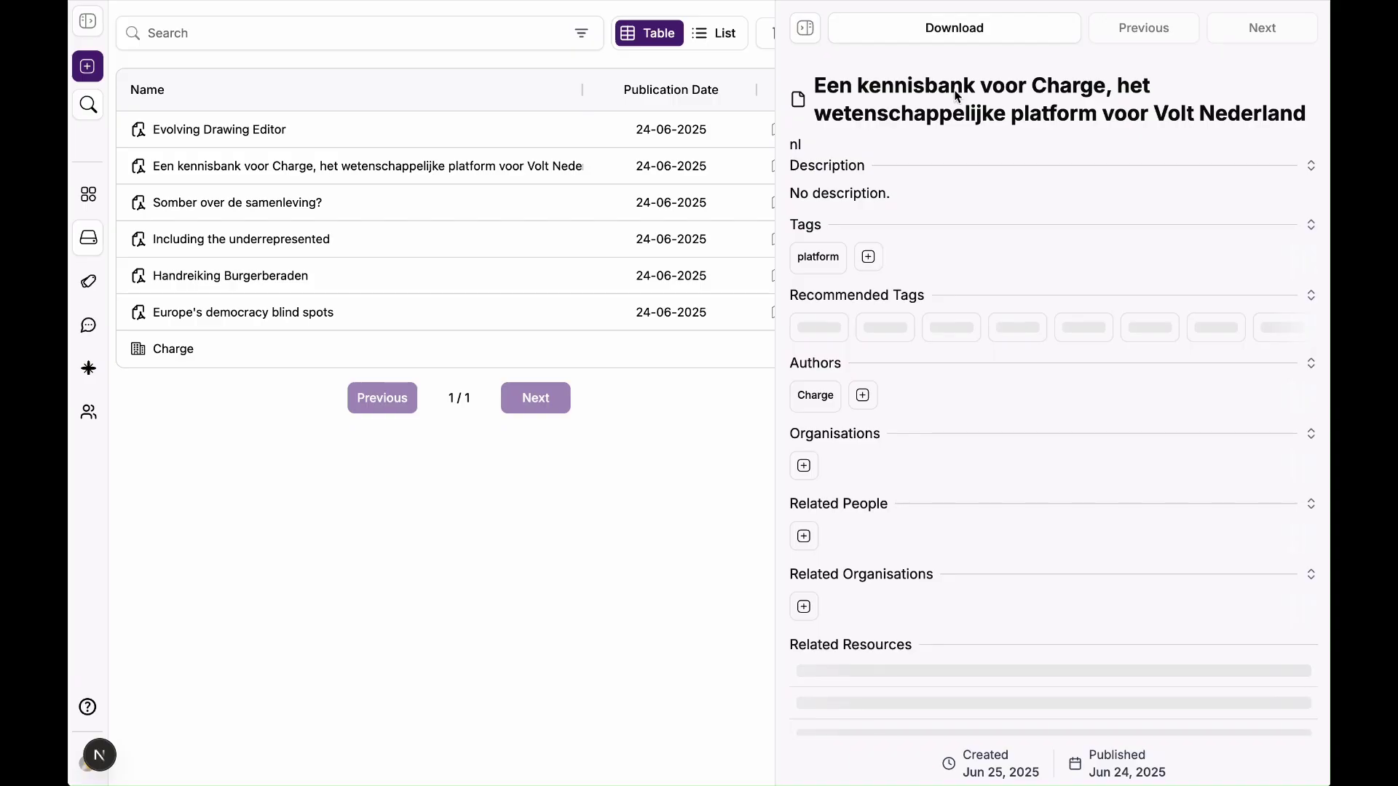